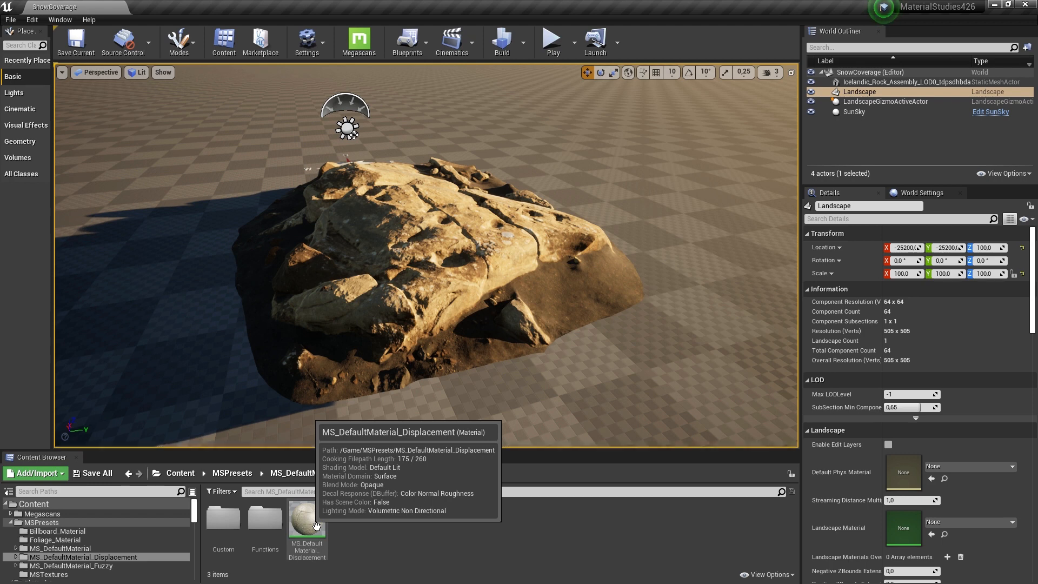
- Duplicate the MS_DefaultMaterial_Displacement material and name the copy MS_DefaultMaterial_Displacement_MatCovering
{"action": "left_click", "coordinate": [317, 526]}
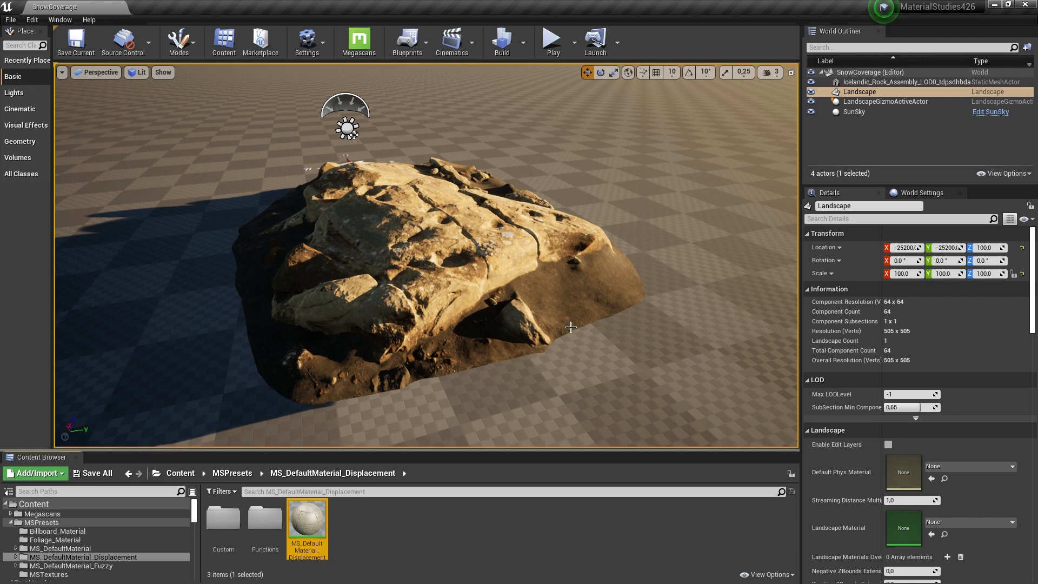
{"action": "left_click", "coordinate": [399, 549]}
{"action": "left_click_drag", "start_coordinate": [456, 458], "coordinate": [456, 438]}
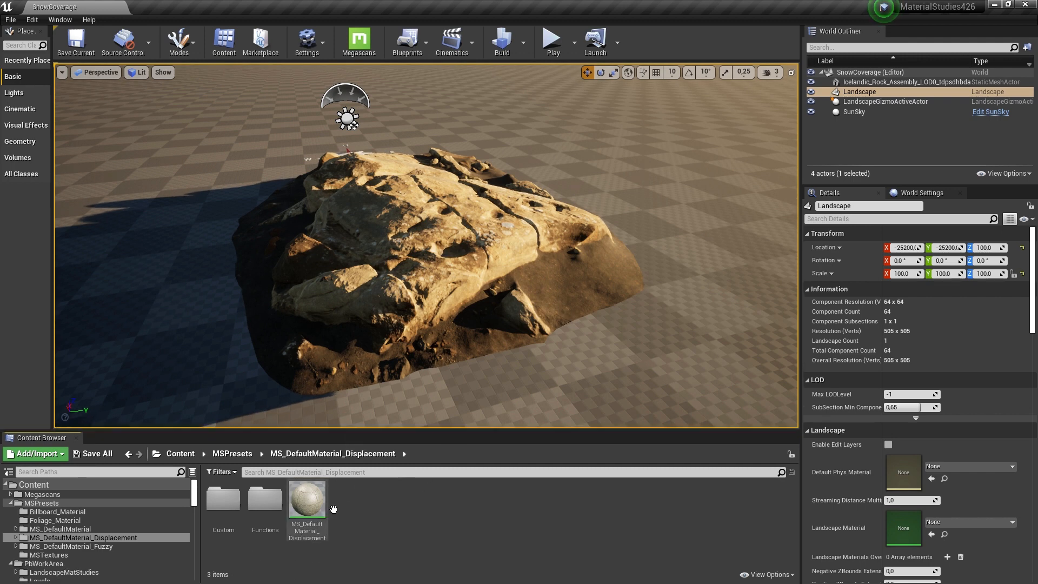
{"action": "left_click", "coordinate": [316, 513]}
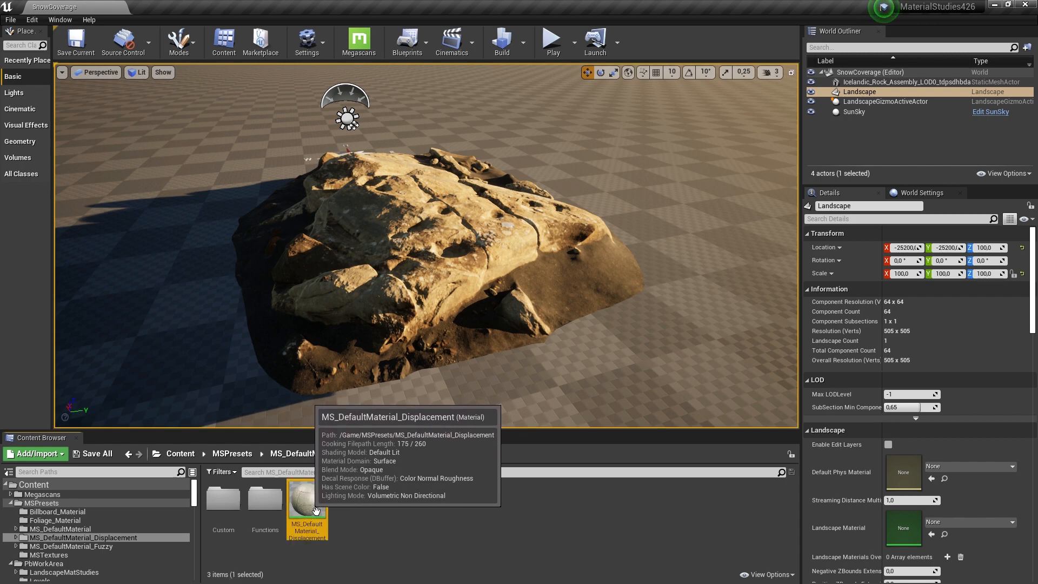
{"action": "right_click", "coordinate": [316, 511]}
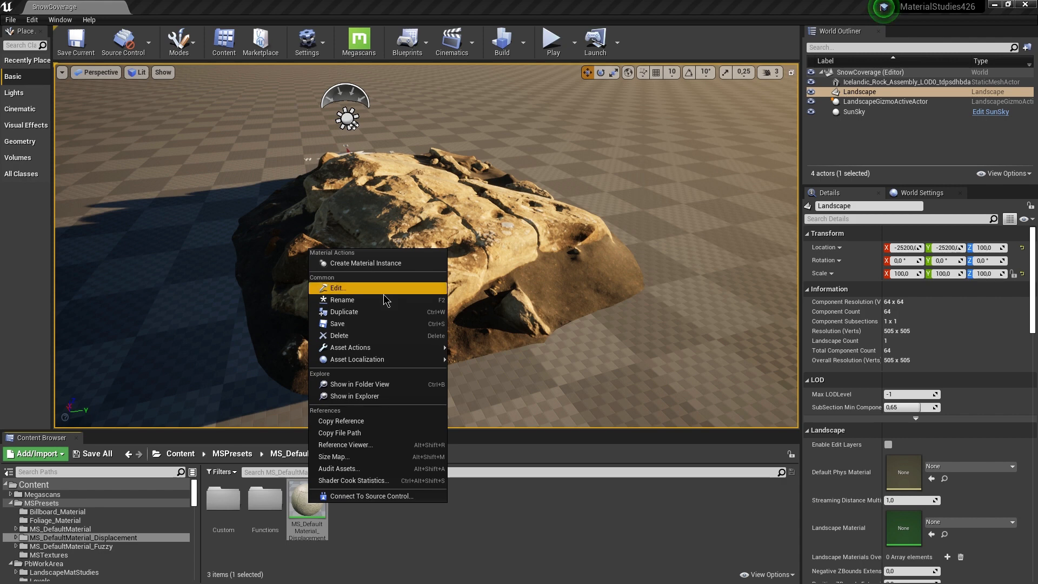
{"action": "left_click", "coordinate": [368, 312]}
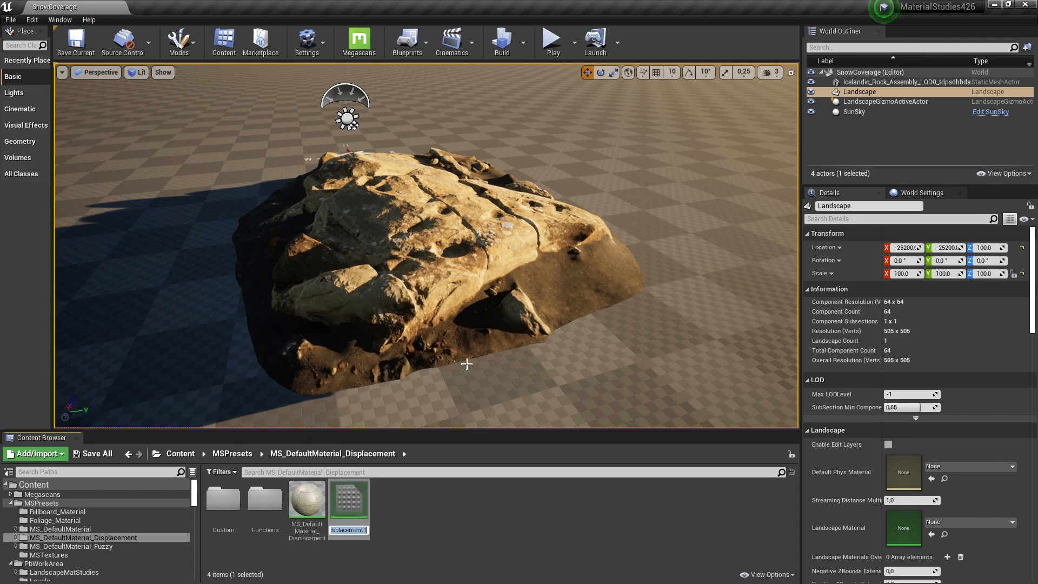
{"action": "key", "text": "BackSpace"}
{"action": "type", "text": "_MatCove"}
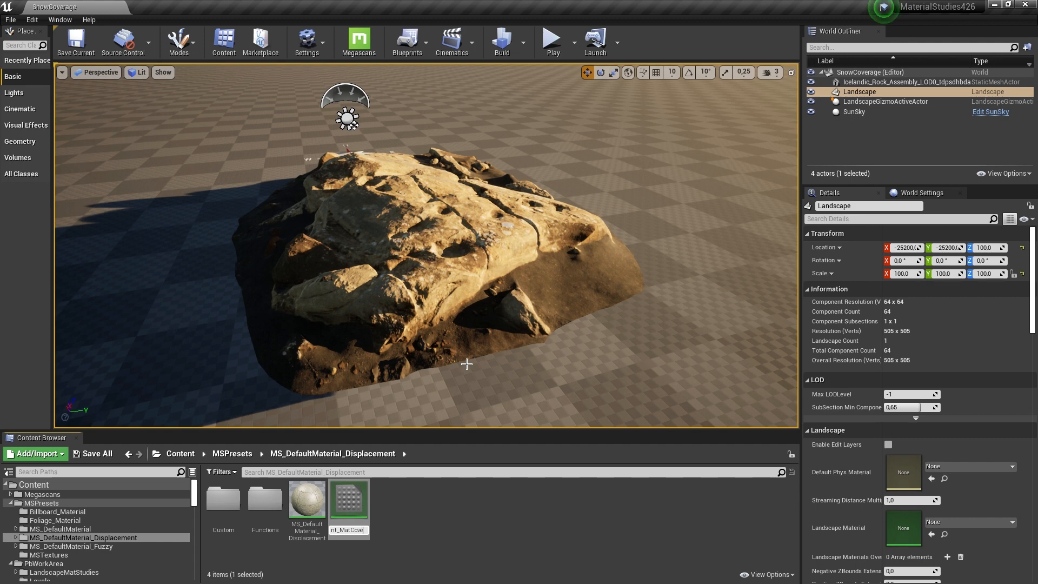
{"action": "type", "text": "ring"}
{"action": "key", "text": "Return"}
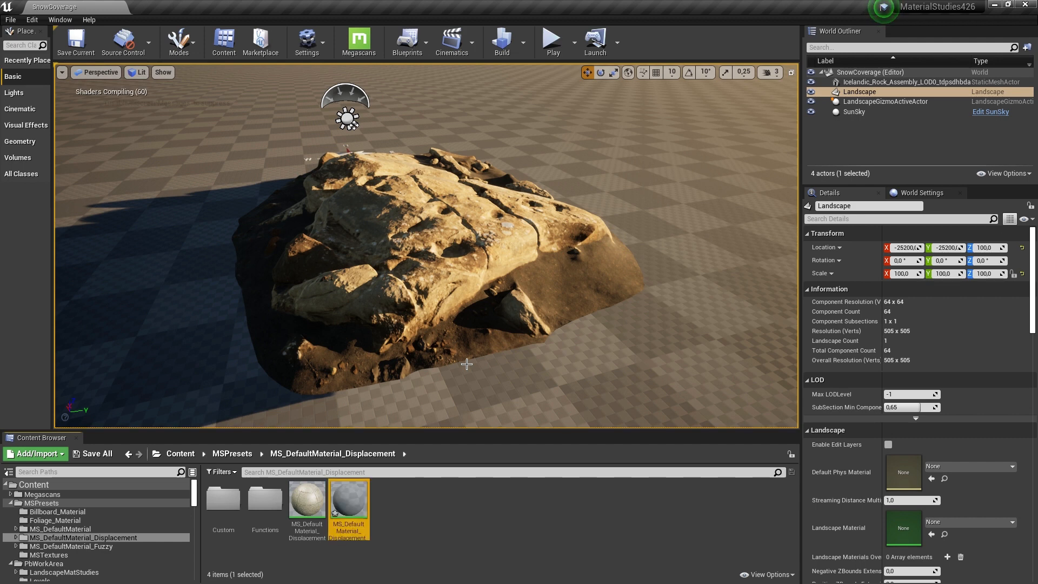
- Open the duplicated MatCovering material in a maximized material editor at its final output node
{"action": "key", "text": "Return"}
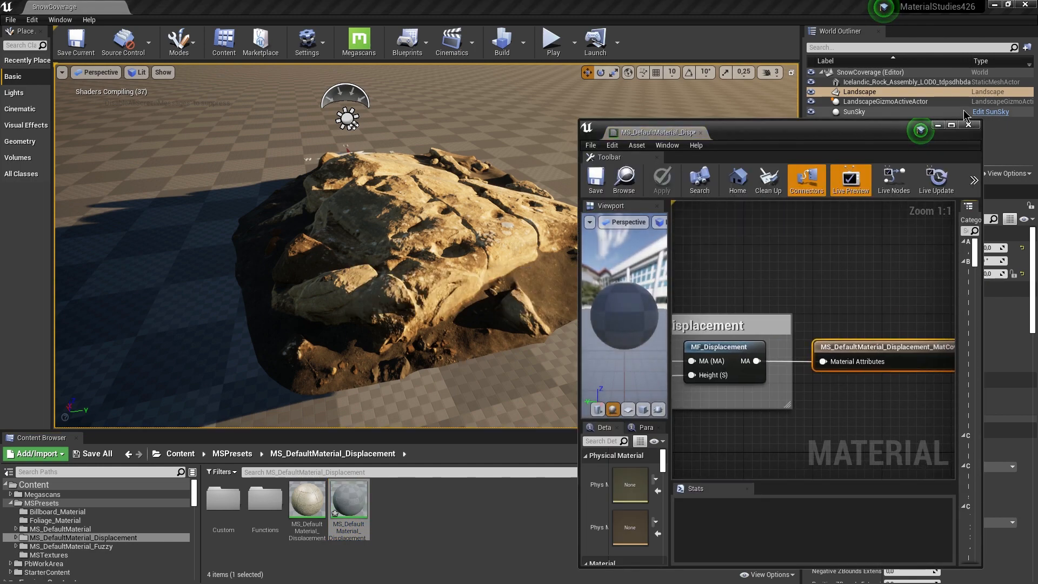
{"action": "left_click", "coordinate": [952, 125]}
{"action": "right_click_drag", "start_coordinate": [416, 366], "coordinate": [719, 343]}
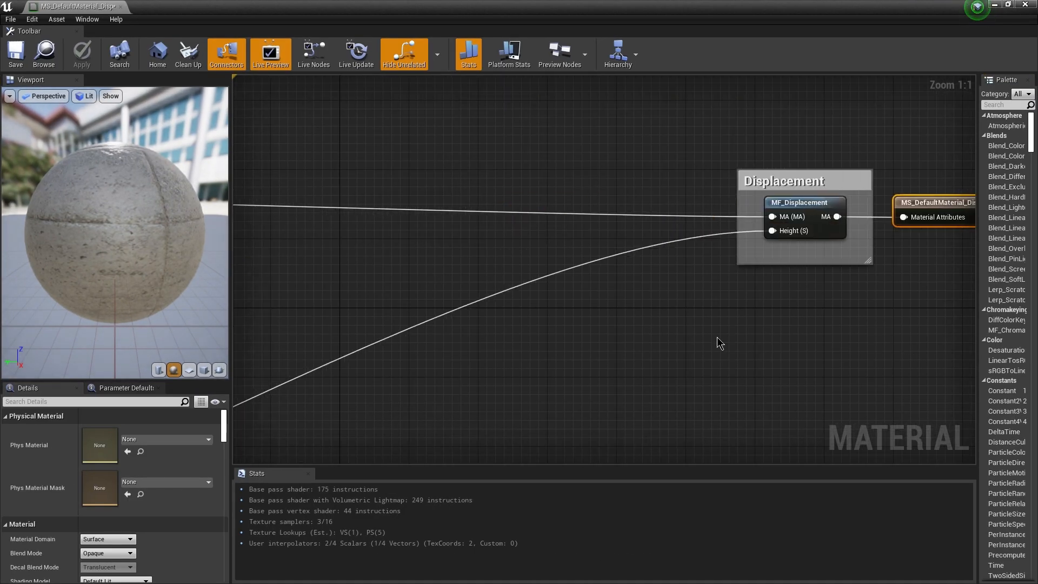
{"action": "scroll", "coordinate": [605, 352], "scroll_direction": "down", "scroll_amount": 2}
{"action": "right_click_drag", "start_coordinate": [605, 352], "coordinate": [784, 384]}
{"action": "right_click_drag", "start_coordinate": [665, 254], "coordinate": [366, 238]}
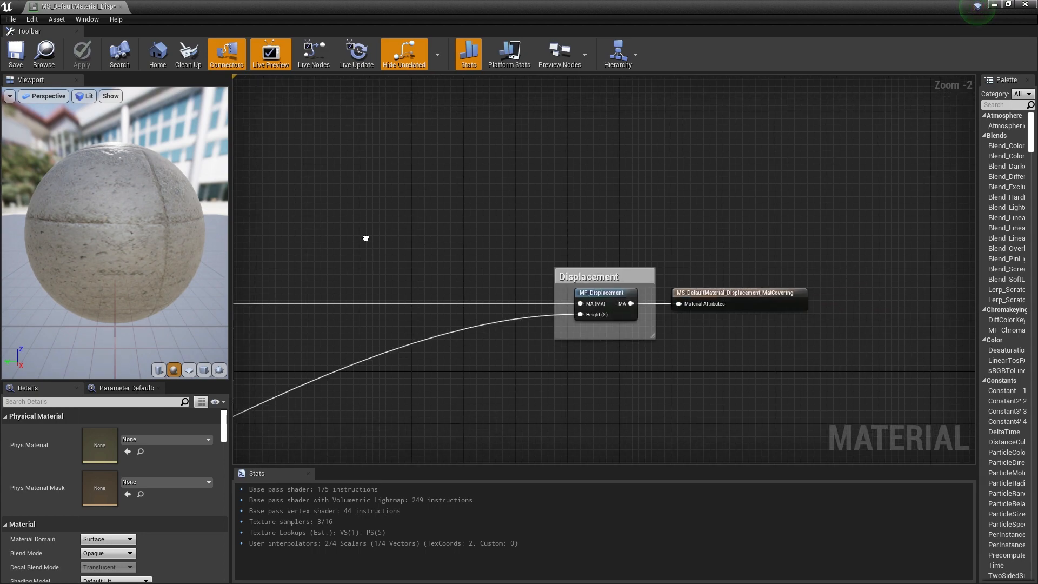
- Add a VertexNormalWS node and place it in the free area above the existing graph, well before the Displacement group
{"action": "right_click", "coordinate": [348, 181]}
{"action": "type", "text": "verte"}
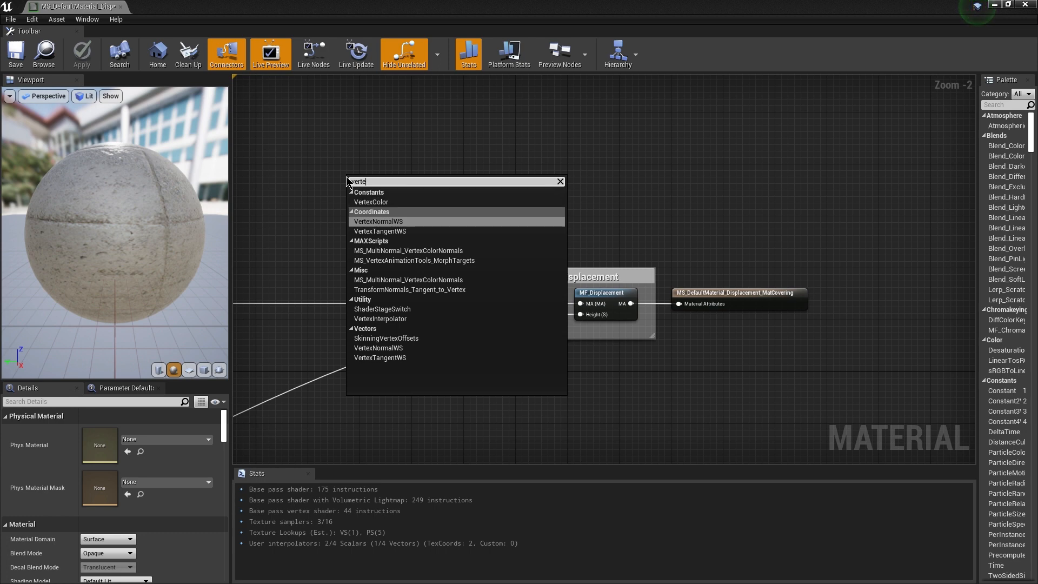
{"action": "key", "text": "Return"}
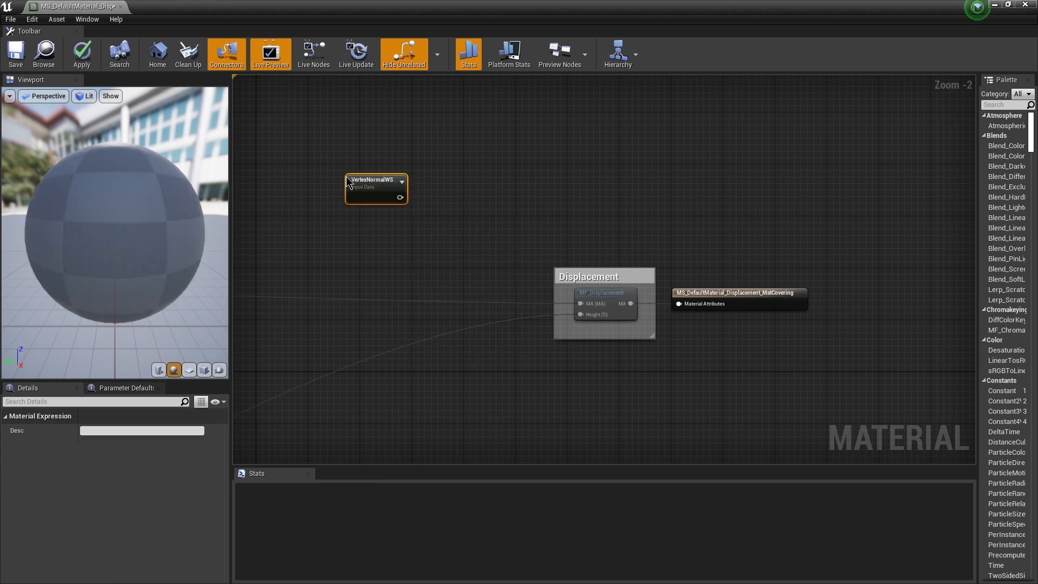
{"action": "right_click_drag", "start_coordinate": [356, 242], "coordinate": [674, 276]}
{"action": "left_click_drag", "start_coordinate": [689, 225], "coordinate": [334, 238]}
{"action": "mouse_move", "coordinate": [152, 229]}
{"action": "left_mouse_down"}
{"action": "mouse_move", "coordinate": [140, 266]}
{"action": "mouse_move", "coordinate": [137, 215]}
{"action": "left_mouse_up"}
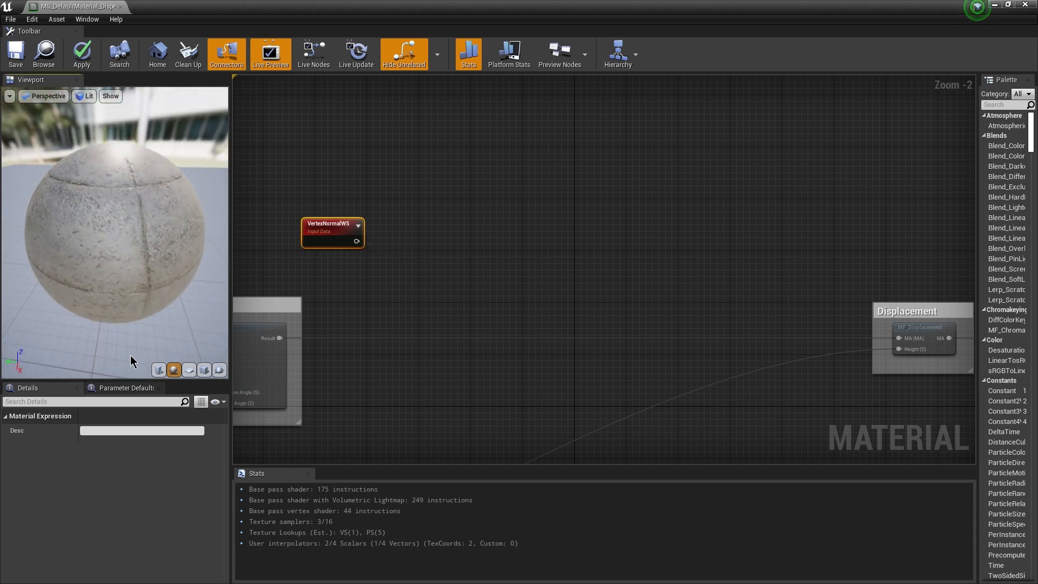
{"action": "mouse_move", "coordinate": [45, 328]}
{"action": "left_mouse_down"}
{"action": "mouse_move", "coordinate": [43, 303]}
{"action": "mouse_move", "coordinate": [41, 338]}
{"action": "left_mouse_up"}
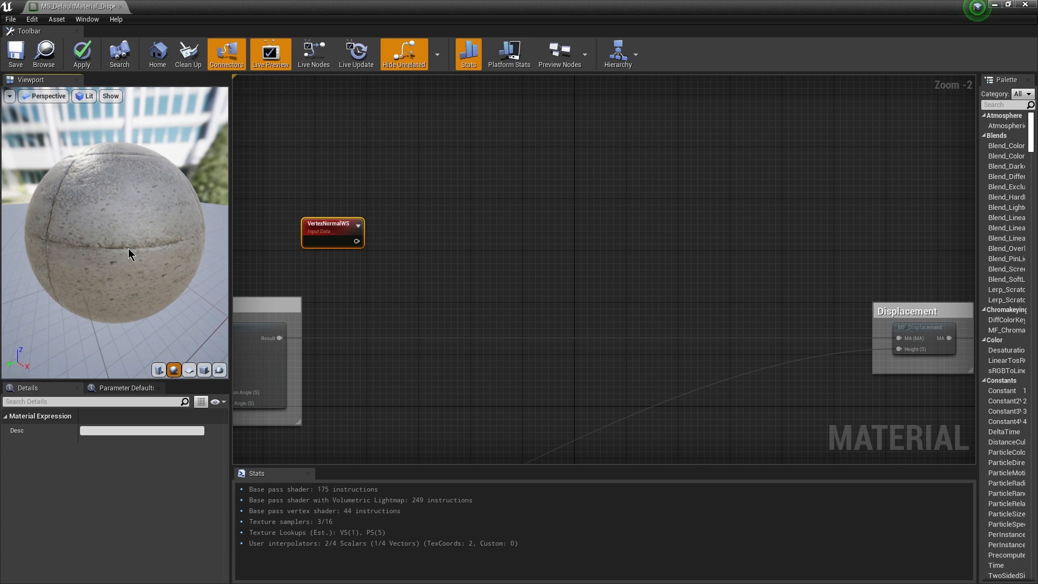
- Add a Component Mask node beside VertexNormalWS with only the B channel enabled
{"action": "left_click", "coordinate": [406, 268]}
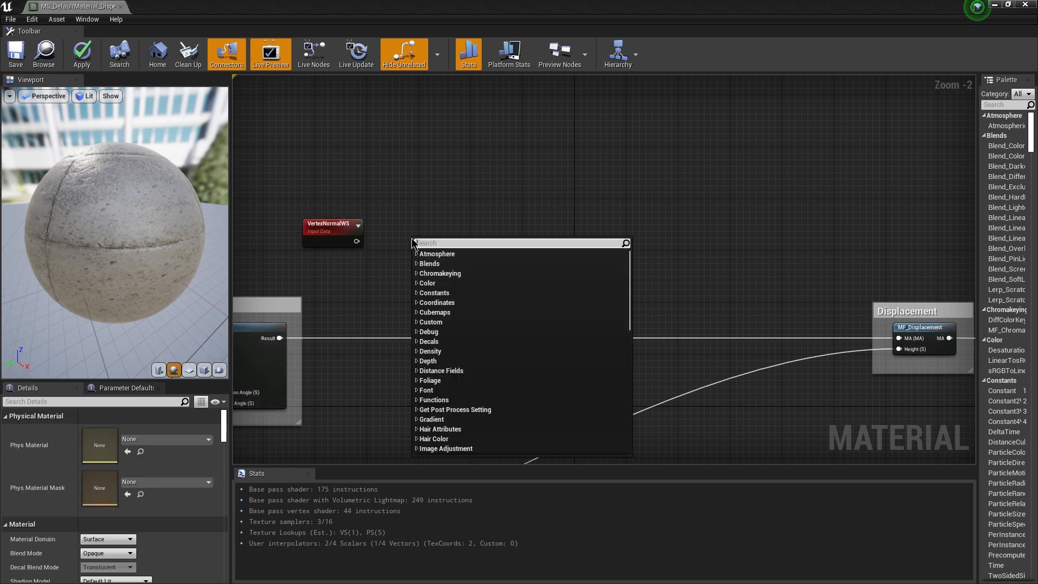
{"action": "right_click", "coordinate": [414, 241]}
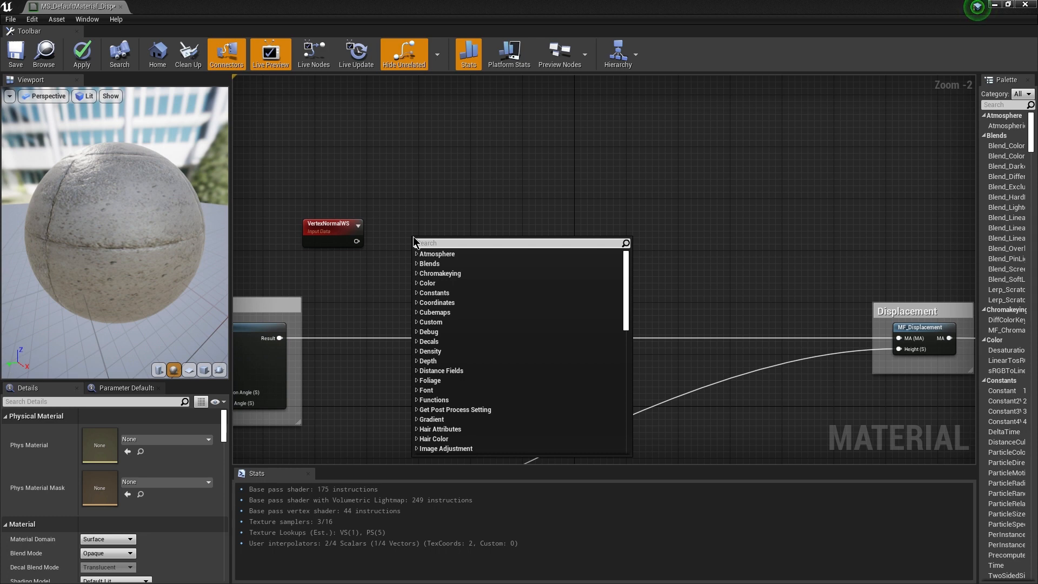
{"action": "type", "text": "mask"}
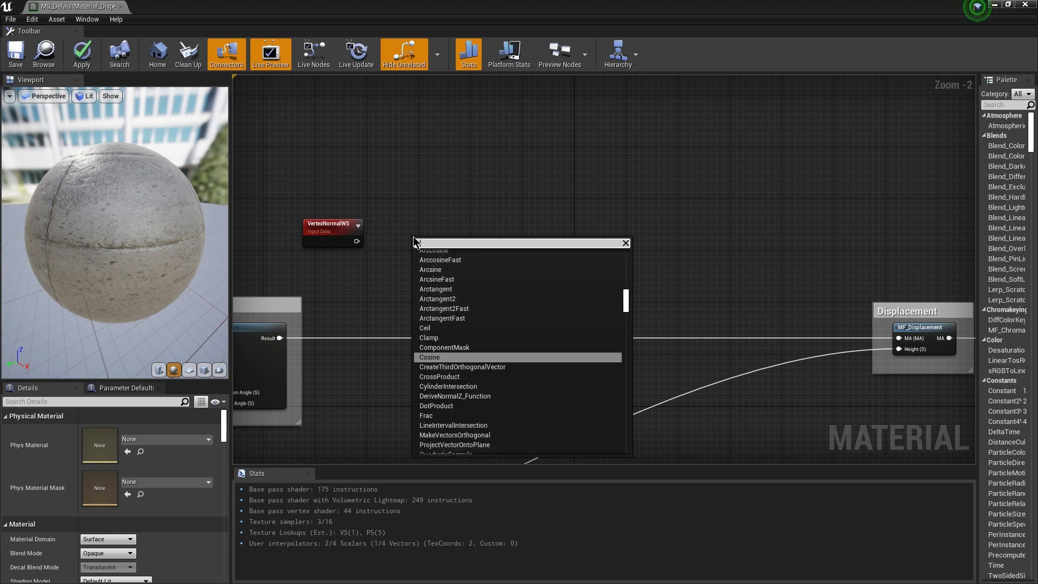
{"action": "key", "text": "Return"}
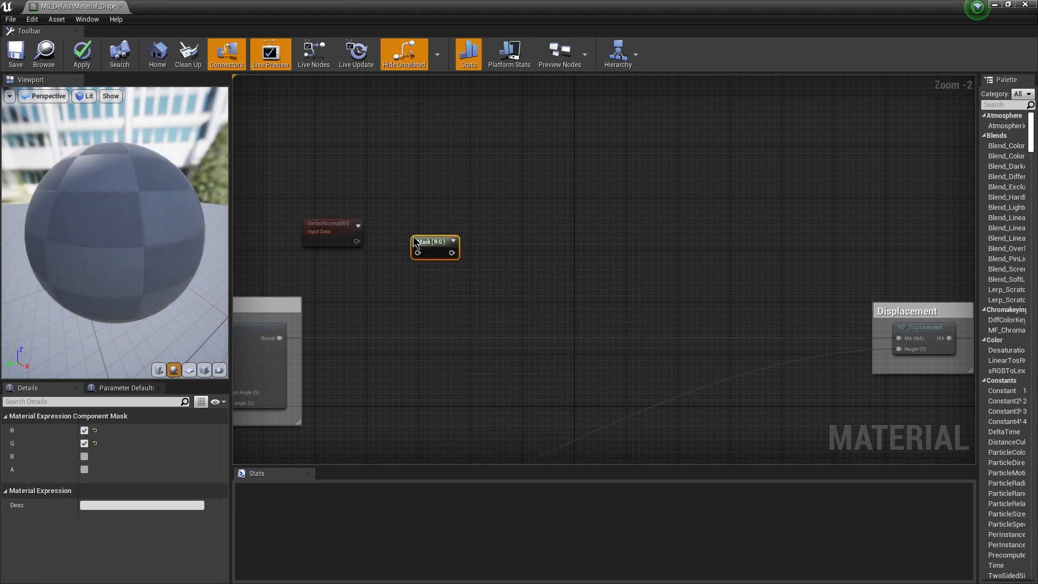
{"action": "left_click", "coordinate": [84, 431]}
{"action": "left_click", "coordinate": [85, 444]}
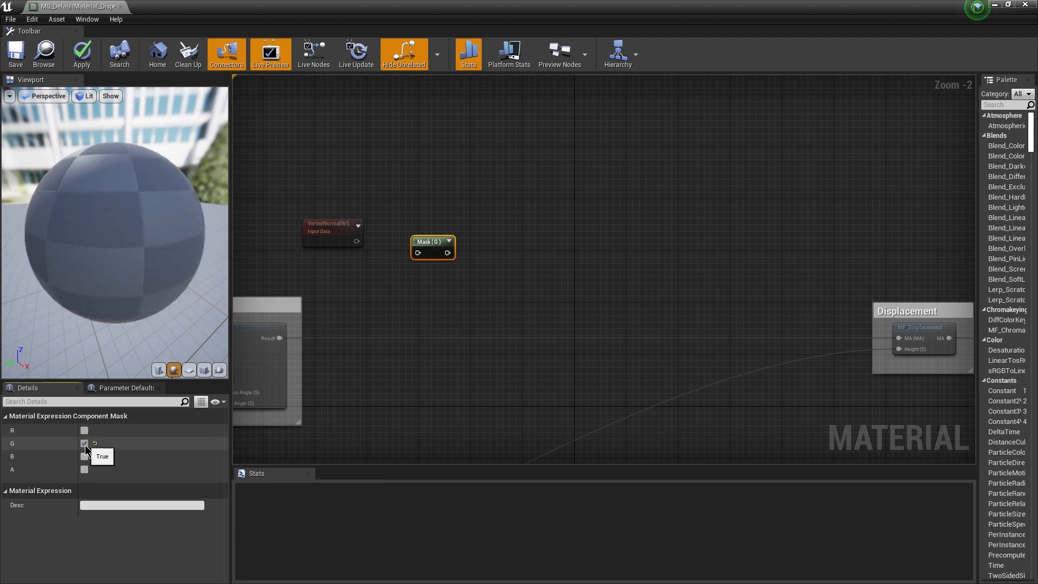
{"action": "left_click", "coordinate": [85, 456]}
{"action": "right_click_drag", "start_coordinate": [405, 295], "coordinate": [420, 317]}
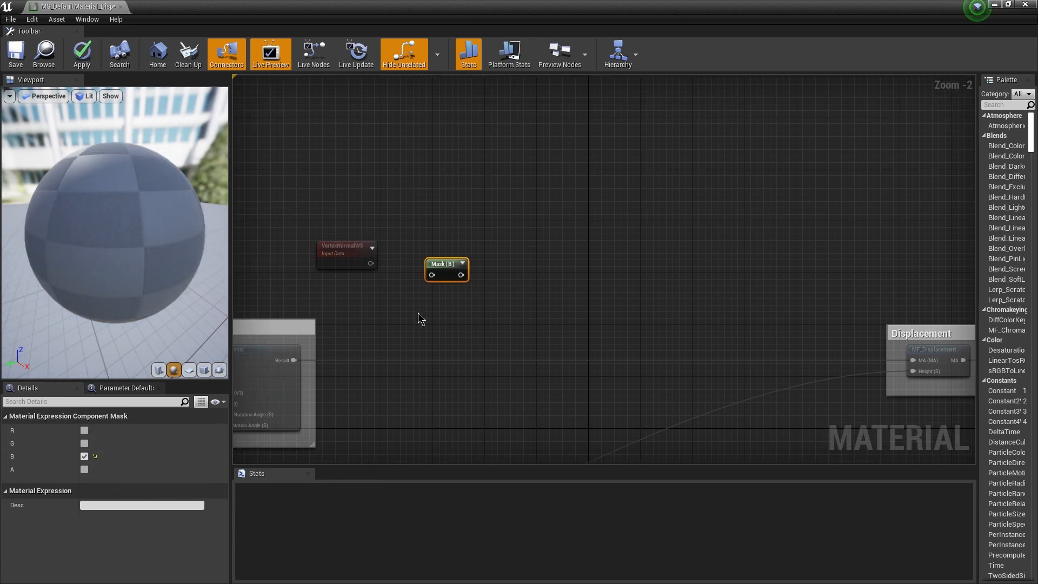
- Connect VertexNormalWS to the B mask in a straight line and feed the mask into input A of a new Multiply node
{"action": "left_click_drag", "start_coordinate": [462, 278], "coordinate": [461, 267]}
{"action": "left_click_drag", "start_coordinate": [370, 263], "coordinate": [434, 265]}
{"action": "left_click", "coordinate": [493, 290]}
{"action": "right_click_drag", "start_coordinate": [479, 289], "coordinate": [457, 291]}
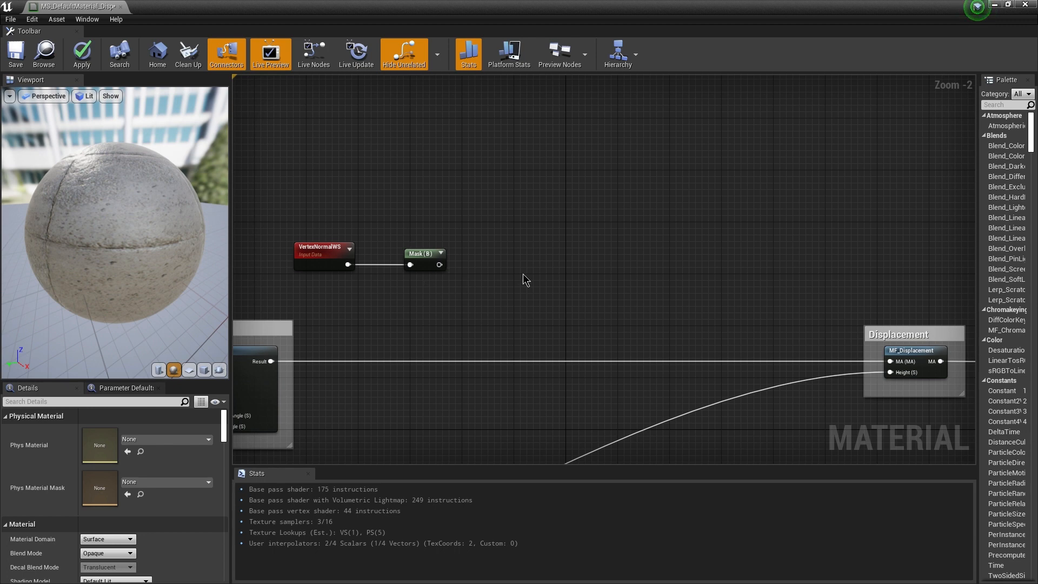
{"action": "left_click", "coordinate": [491, 267]}
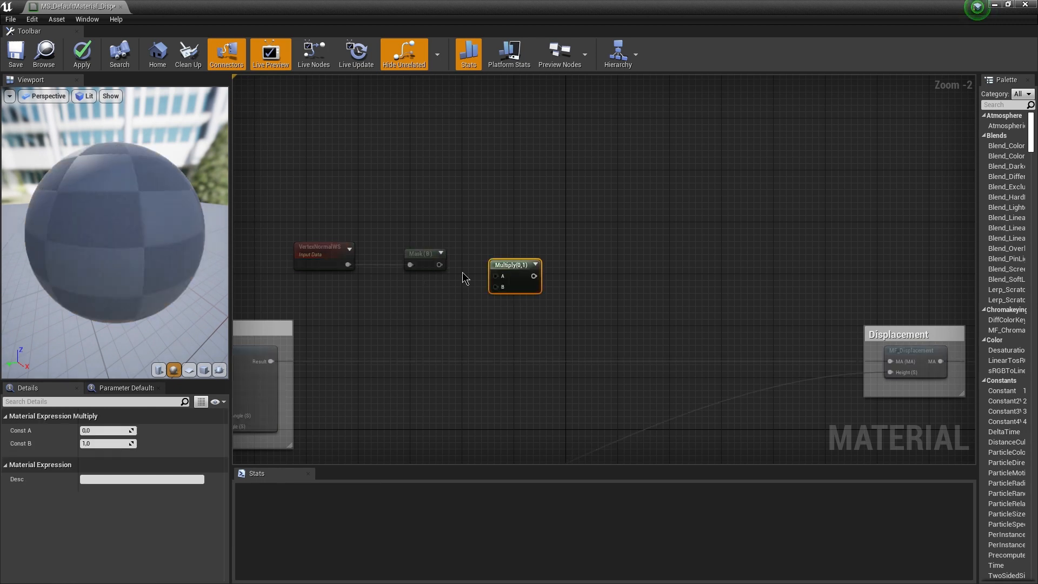
{"action": "left_click_drag", "start_coordinate": [439, 265], "coordinate": [512, 266]}
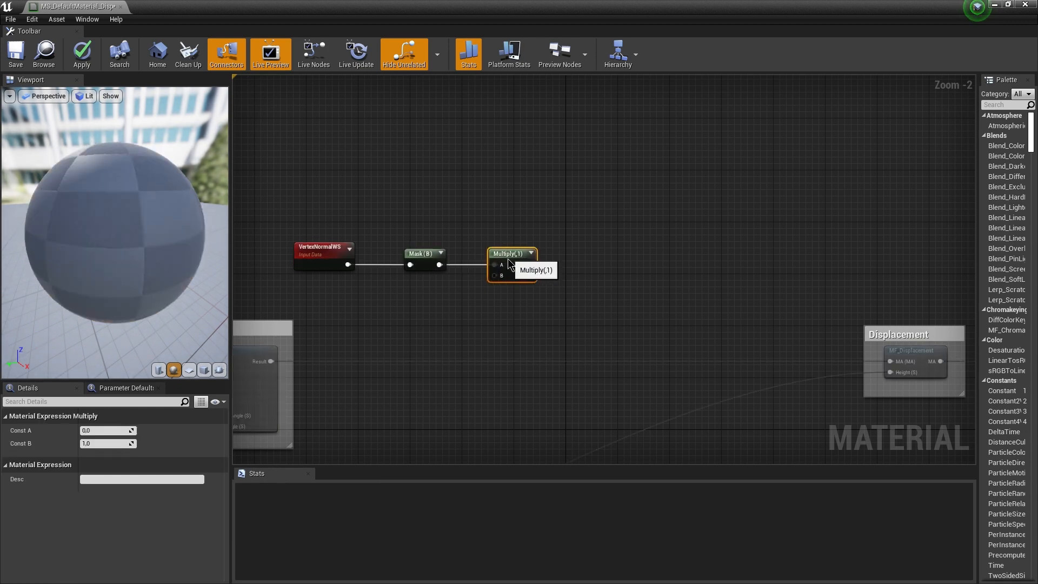
- Create a scalar parameter named Blend Amount below the mask and connect it to the Multiply node's B input
{"action": "left_click", "coordinate": [423, 310]}
{"action": "key", "text": "1"}
{"action": "left_click", "coordinate": [425, 308]}
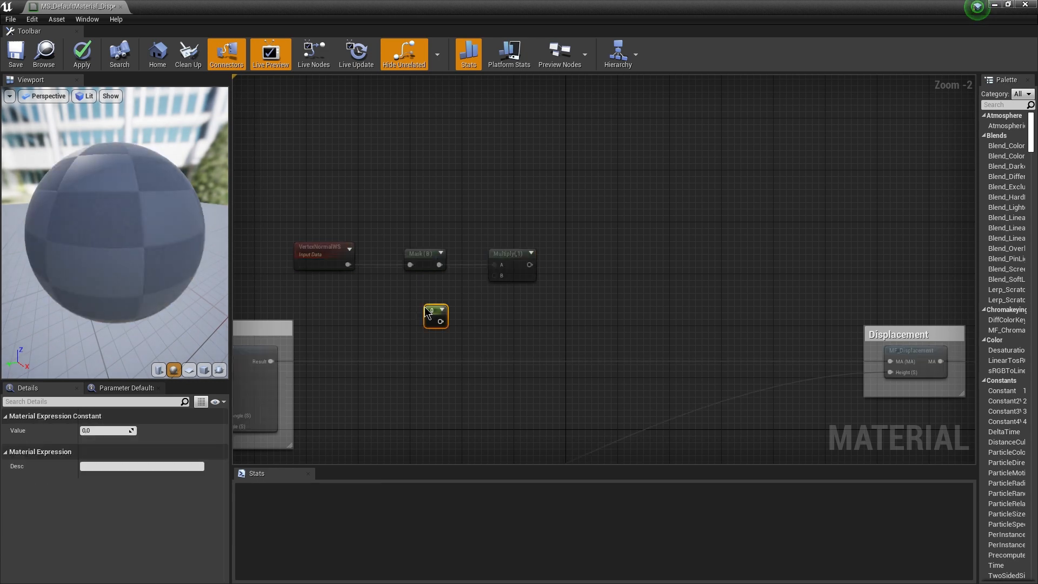
{"action": "right_click", "coordinate": [427, 313]}
{"action": "left_click", "coordinate": [486, 353]}
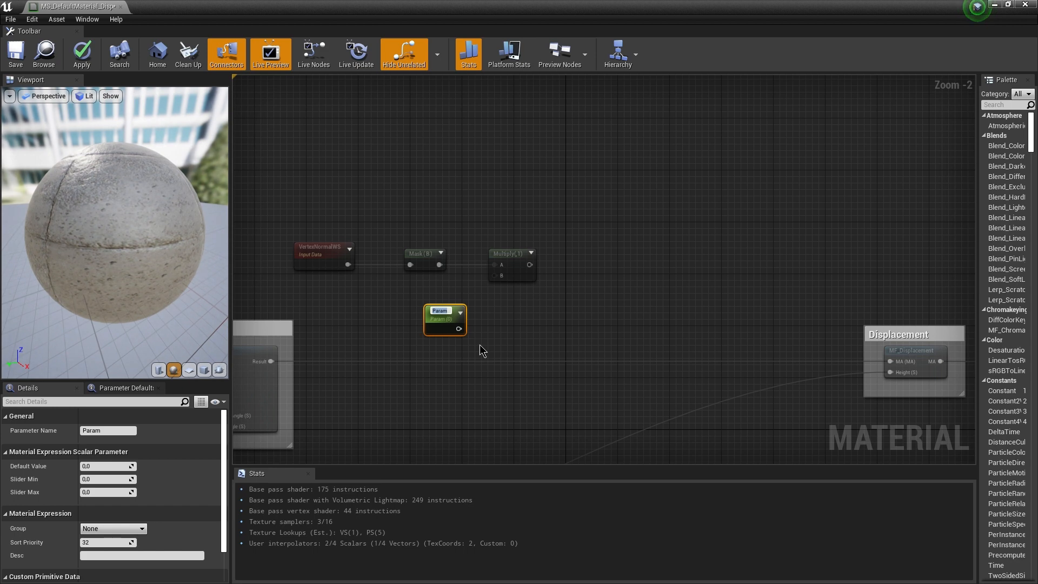
{"action": "type", "text": "Blend Amount"}
{"action": "key", "text": "Return"}
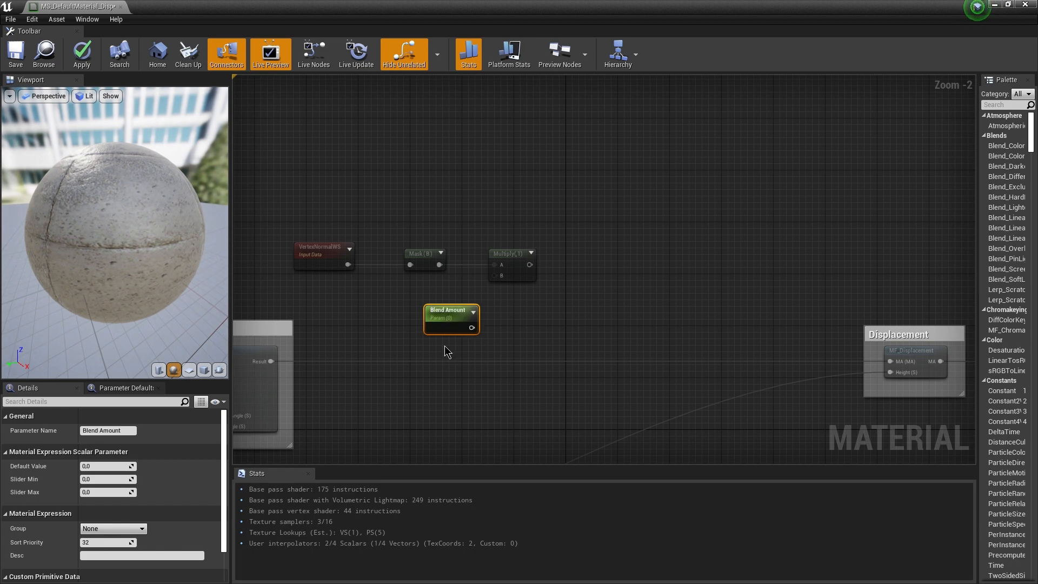
{"action": "left_click_drag", "start_coordinate": [473, 328], "coordinate": [424, 302]}
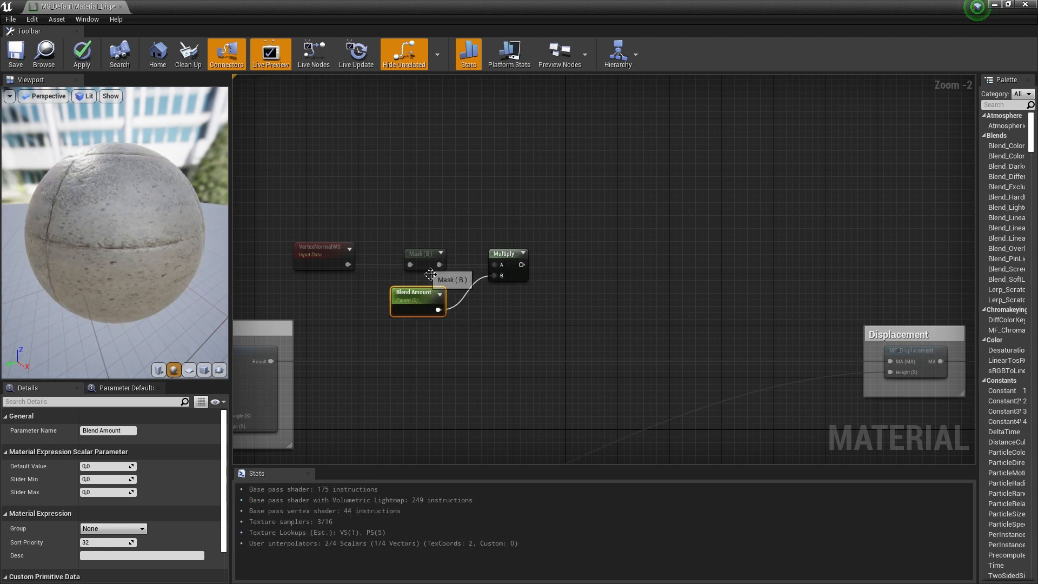
{"action": "left_click", "coordinate": [468, 208]}
- Add a Power node after Multiply, connect the Multiply output to its Base input and straighten the connection
{"action": "right_click_drag", "start_coordinate": [586, 229], "coordinate": [513, 247]}
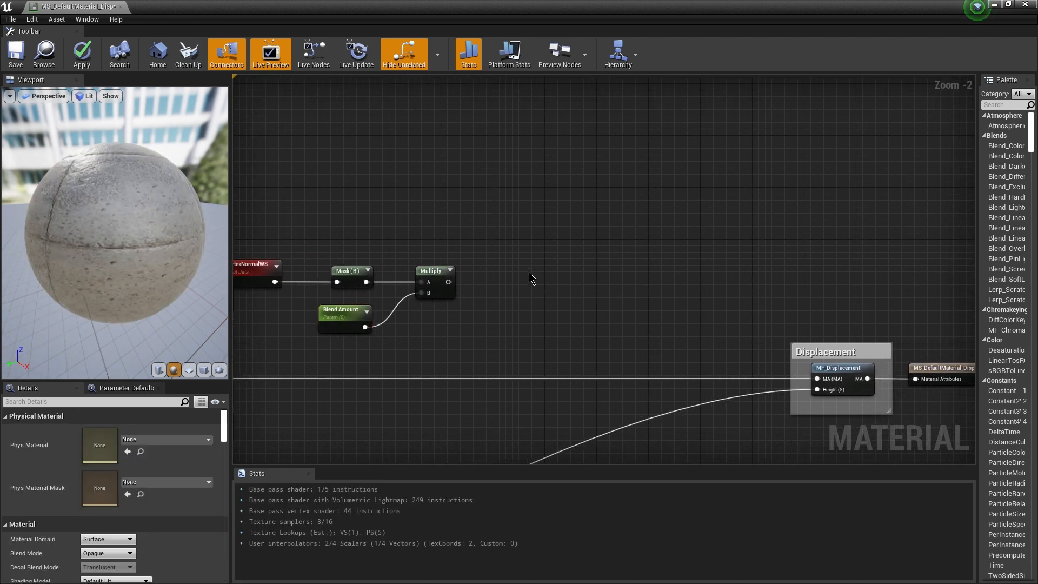
{"action": "right_click", "coordinate": [512, 283]}
{"action": "type", "text": "power"}
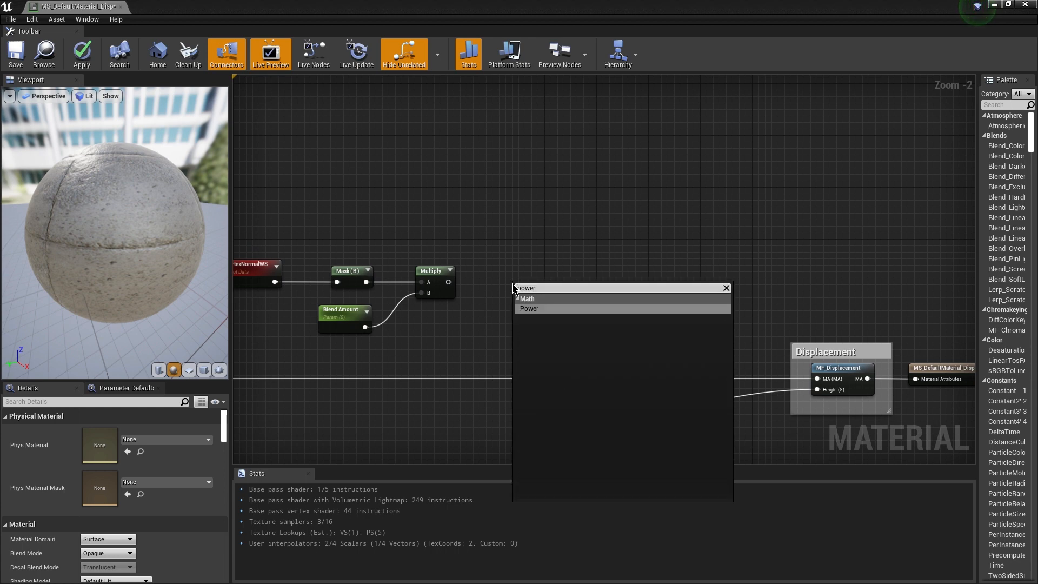
{"action": "key", "text": "Return"}
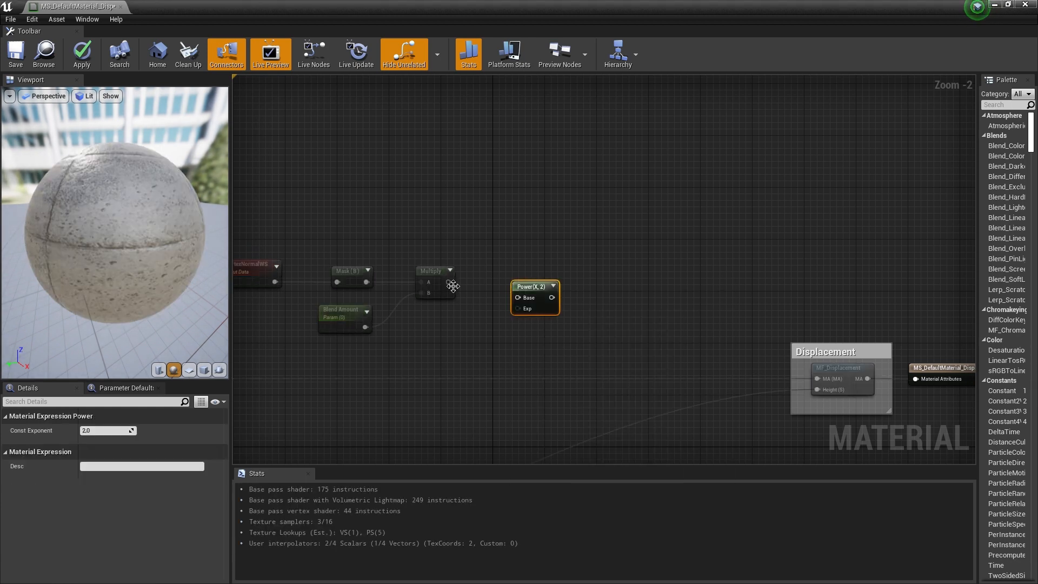
{"action": "left_click_drag", "start_coordinate": [448, 282], "coordinate": [518, 300]}
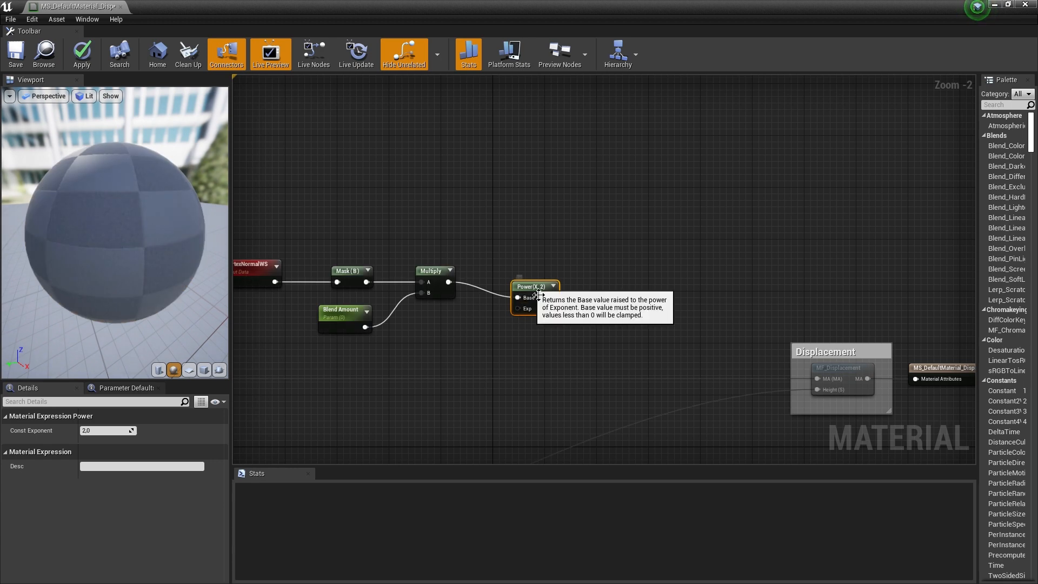
{"action": "key", "text": "q"}
{"action": "right_click_drag", "start_coordinate": [479, 320], "coordinate": [535, 304]}
{"action": "left_click", "coordinate": [493, 326]}
- Duplicate the Blend Amount parameter, place the copy below the Power node and rename it Blend Sharpness
{"action": "left_click", "coordinate": [400, 306]}
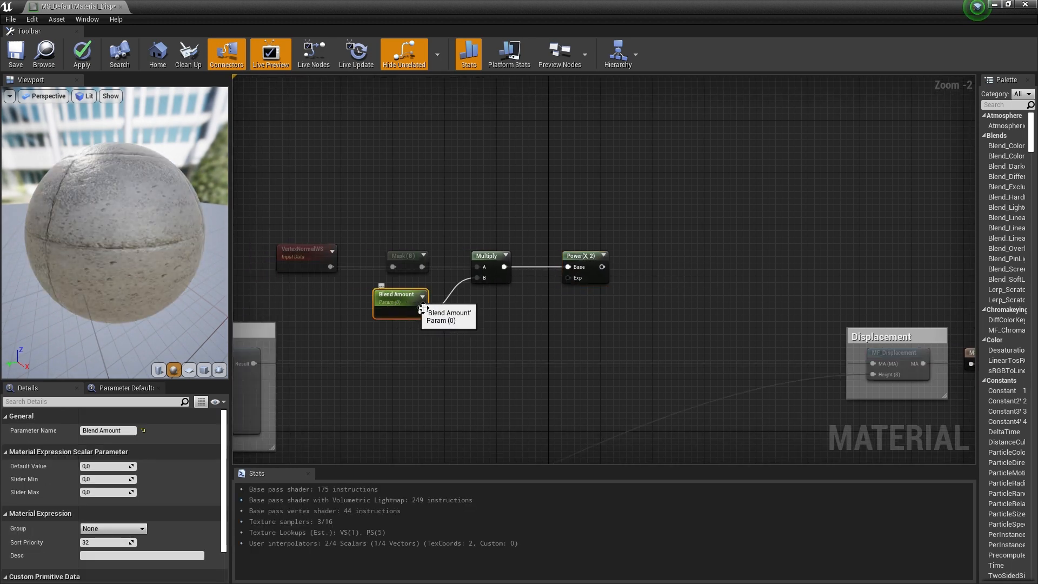
{"action": "key", "text": "ctrl+w"}
{"action": "left_click_drag", "start_coordinate": [456, 325], "coordinate": [552, 328]}
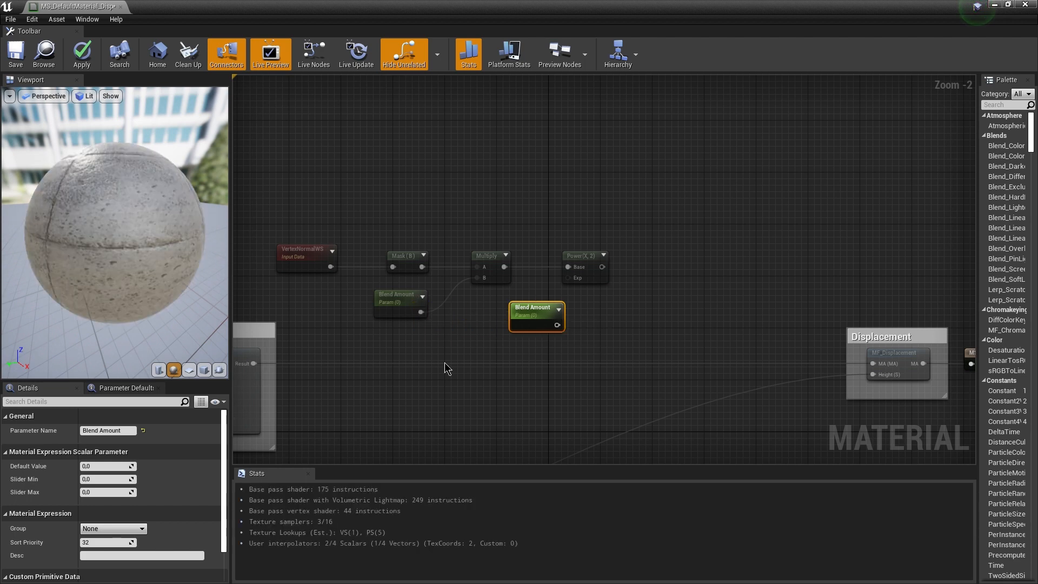
{"action": "double_click", "coordinate": [111, 430]}
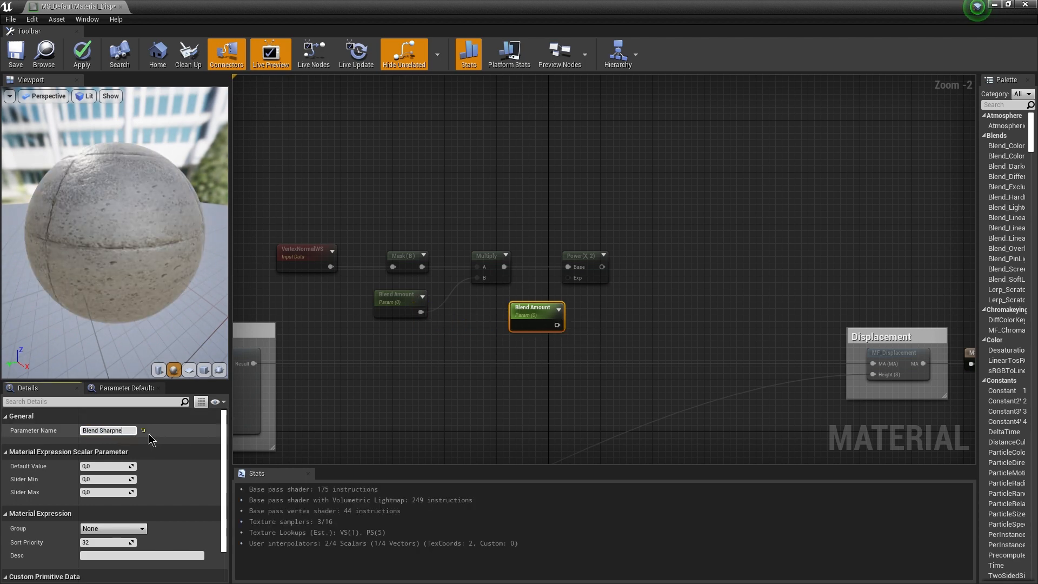
{"action": "type", "text": "Sharpness"}
{"action": "key", "text": "Return"}
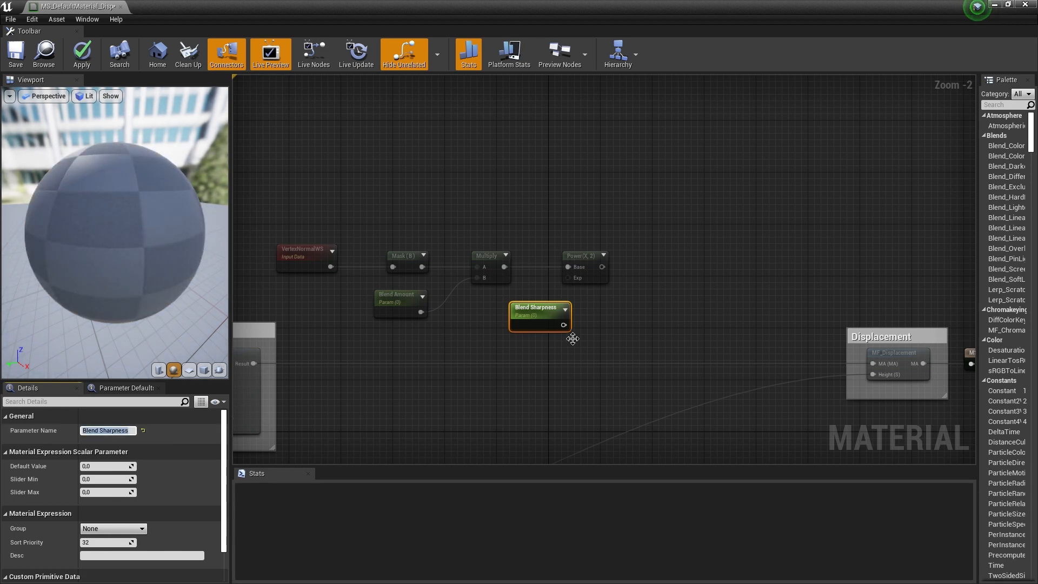
- Position the Blend Sharpness parameter below Multiply and connect it to the Power node's Exp input
{"action": "left_click_drag", "start_coordinate": [563, 325], "coordinate": [523, 331]}
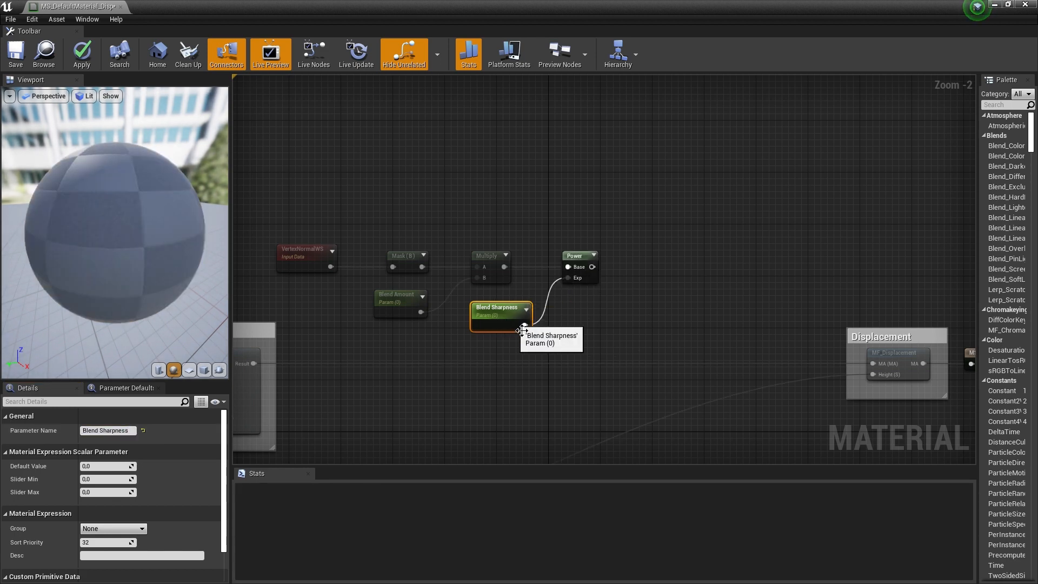
{"action": "left_click", "coordinate": [576, 276]}
{"action": "right_click_drag", "start_coordinate": [657, 276], "coordinate": [644, 313]}
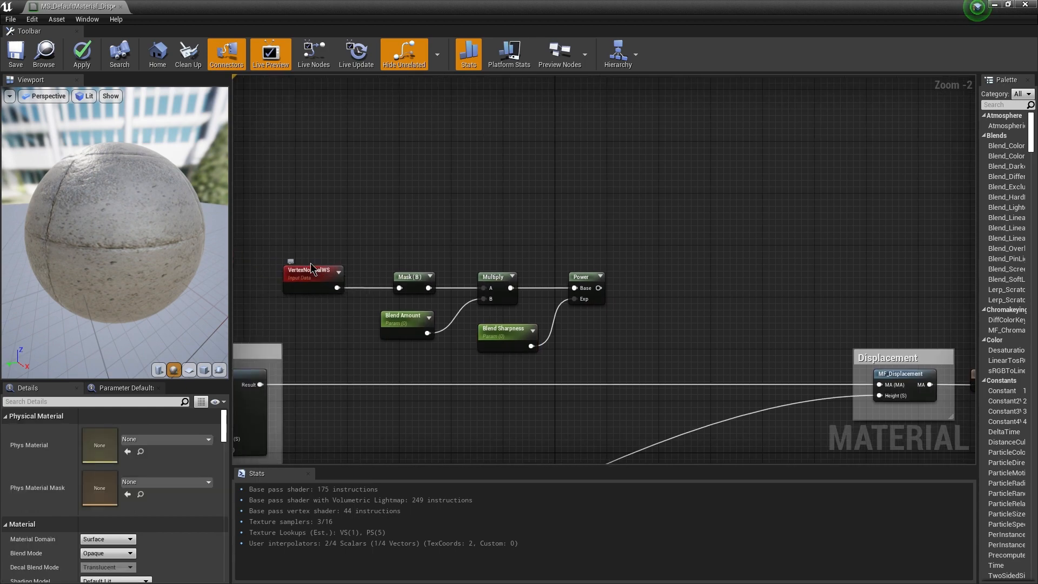
{"action": "left_click_drag", "start_coordinate": [287, 206], "coordinate": [616, 341]}
{"action": "left_click", "coordinate": [665, 292]}
{"action": "right_click_drag", "start_coordinate": [658, 313], "coordinate": [571, 319]}
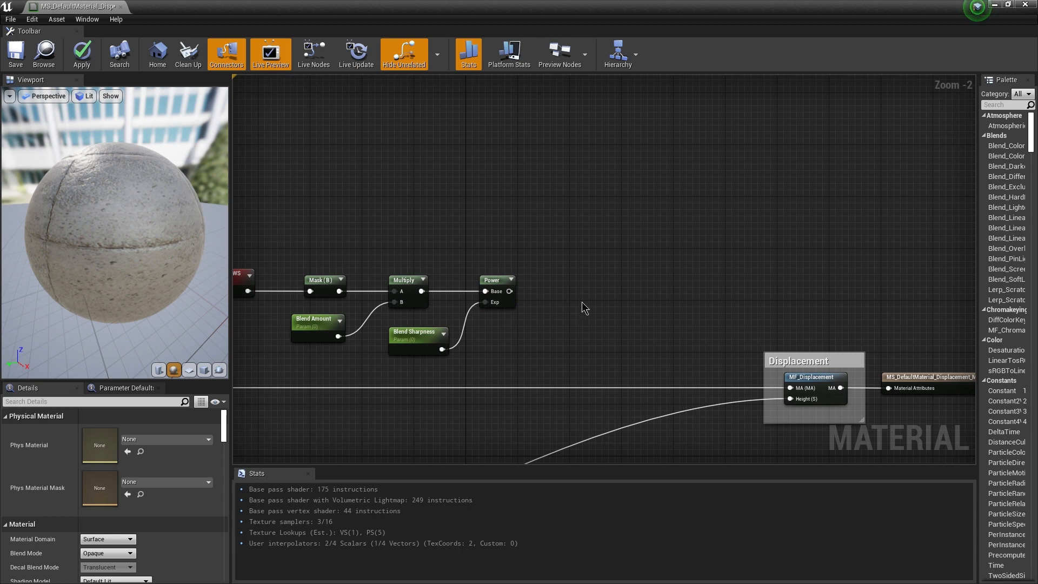
{"action": "right_click_drag", "start_coordinate": [454, 341], "coordinate": [573, 340]}
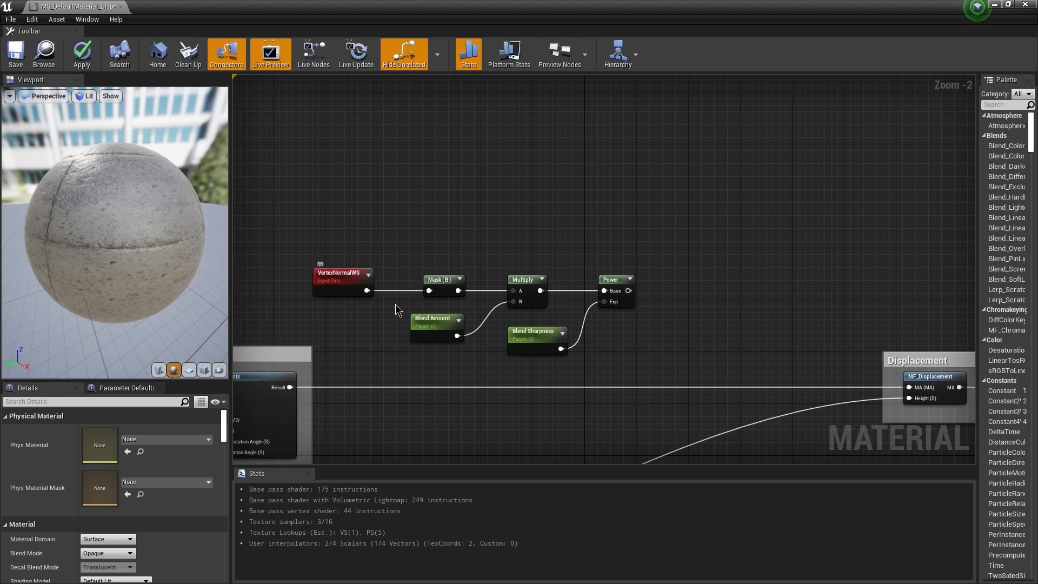
- Add a Saturate node after Power, line it up with the chain and connect the Power output to it
{"action": "right_click_drag", "start_coordinate": [679, 337], "coordinate": [522, 341]}
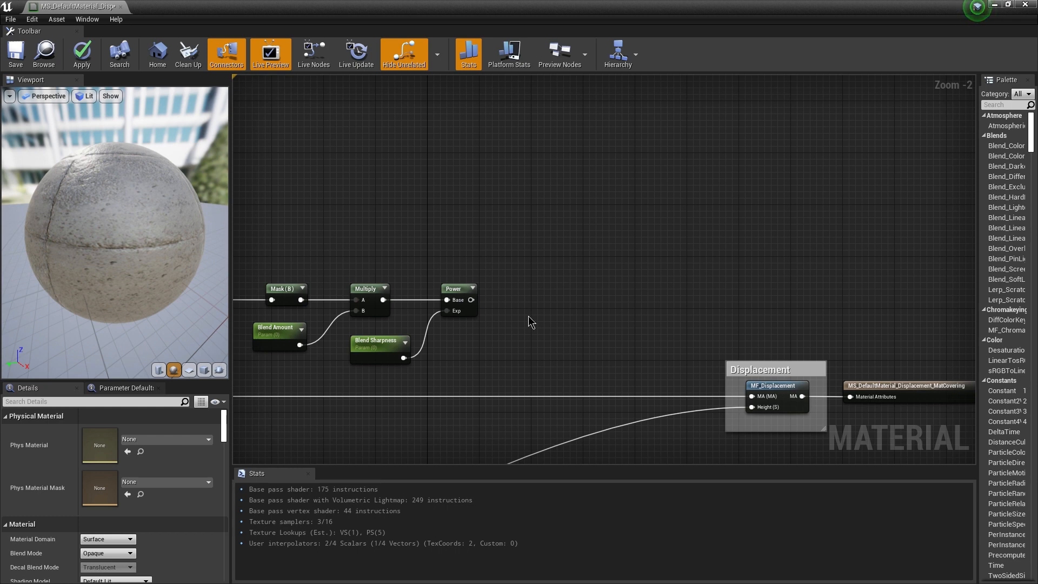
{"action": "right_click", "coordinate": [544, 310]}
{"action": "type", "text": "sature"}
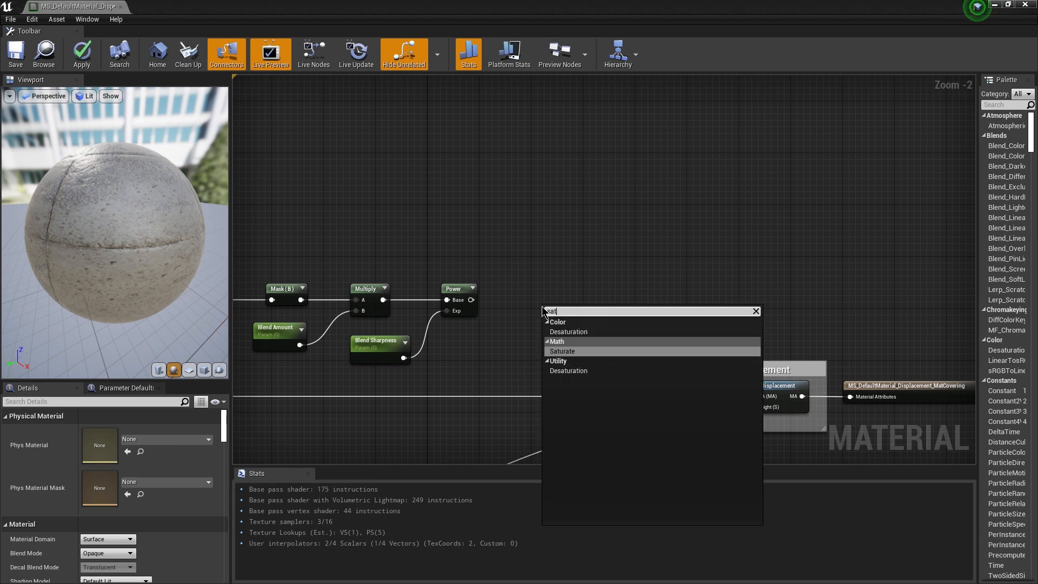
{"action": "key", "text": "Return"}
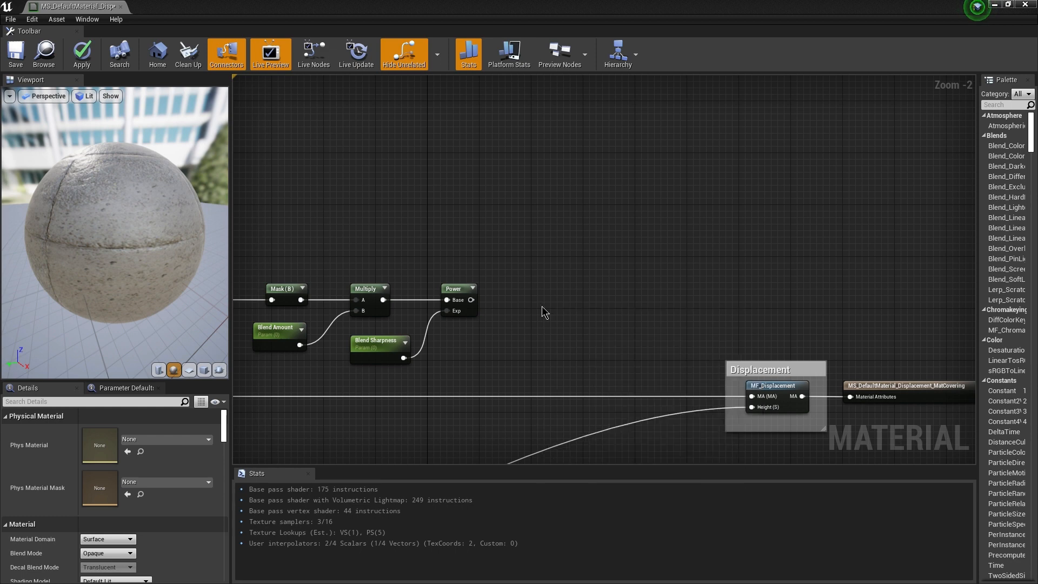
{"action": "left_click_drag", "start_coordinate": [557, 322], "coordinate": [540, 300]}
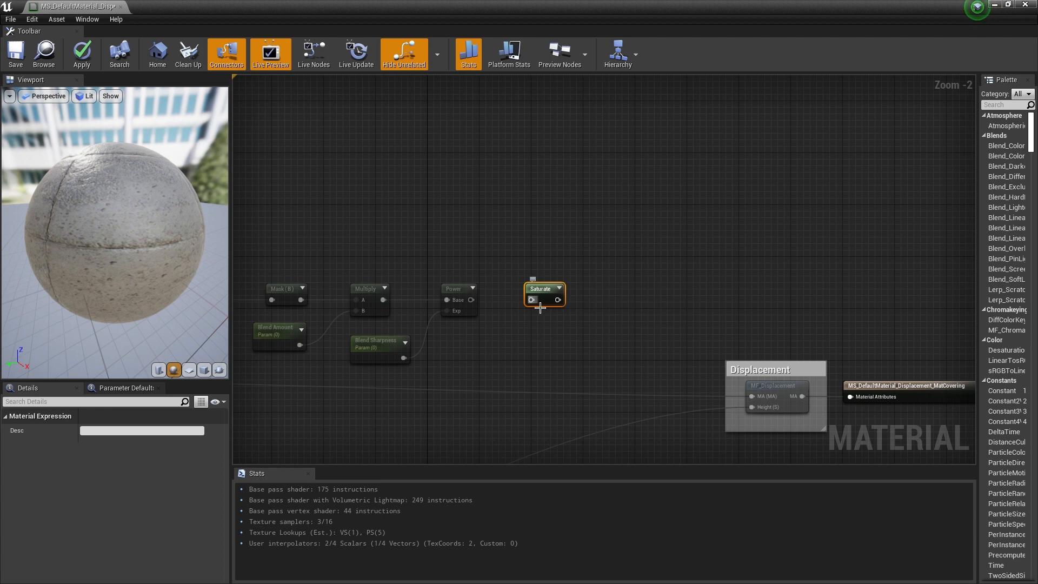
{"action": "left_click_drag", "start_coordinate": [532, 301], "coordinate": [471, 300]}
{"action": "right_click_drag", "start_coordinate": [488, 330], "coordinate": [701, 320]}
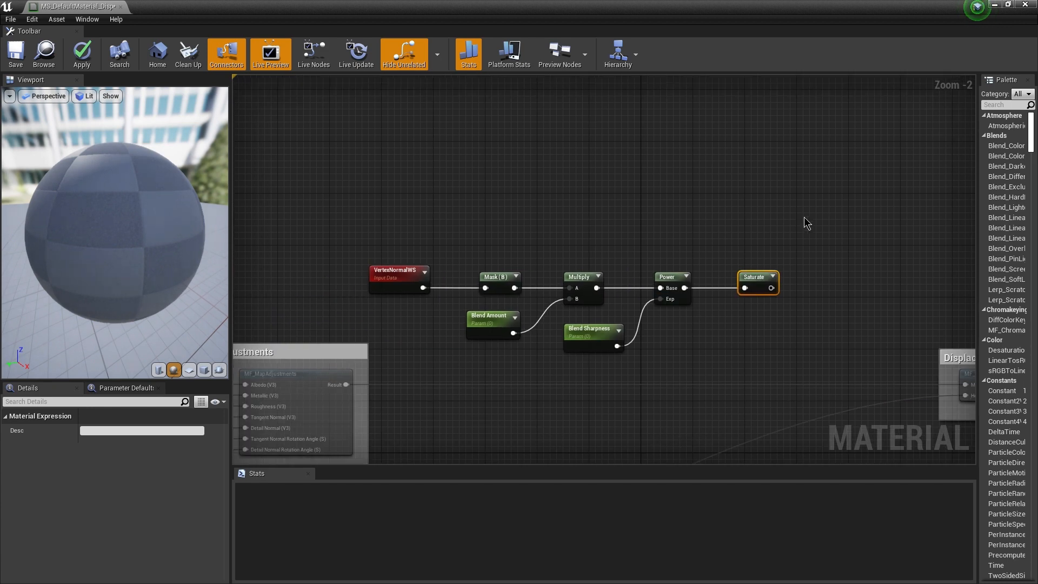
- Select the whole mask chain from VertexNormalWS to Saturate and shift it slightly within the space between Adjustments and Displacement
{"action": "left_click_drag", "start_coordinate": [805, 219], "coordinate": [425, 353]}
{"action": "right_click_drag", "start_coordinate": [491, 331], "coordinate": [583, 323]}
{"action": "left_click_drag", "start_coordinate": [583, 321], "coordinate": [512, 341]}
{"action": "left_click", "coordinate": [697, 346]}
{"action": "left_click", "coordinate": [780, 307]}
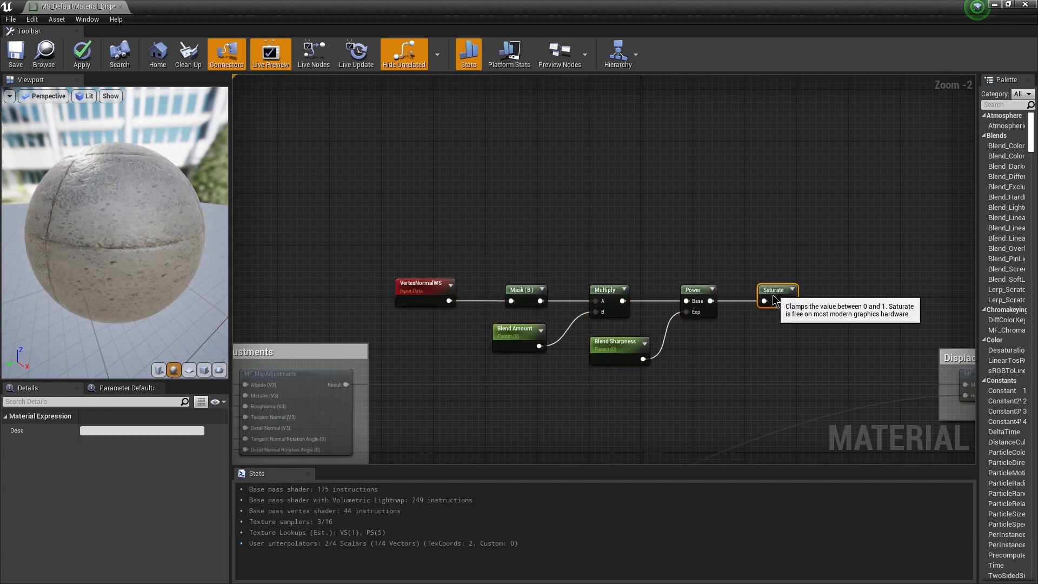
- Add a MakeMaterialAttributes node in the empty area below the mask chain, between the Adjustments and Displacement groups
{"action": "right_click_drag", "start_coordinate": [744, 343], "coordinate": [601, 267]}
{"action": "scroll", "coordinate": [601, 266], "scroll_direction": "down", "scroll_amount": 3}
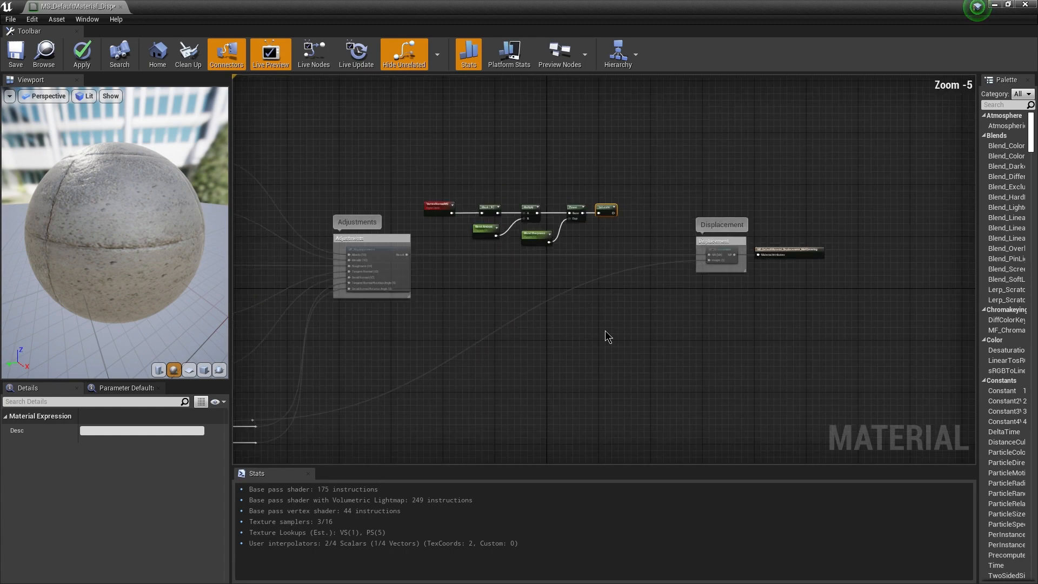
{"action": "right_click_drag", "start_coordinate": [607, 336], "coordinate": [783, 308]}
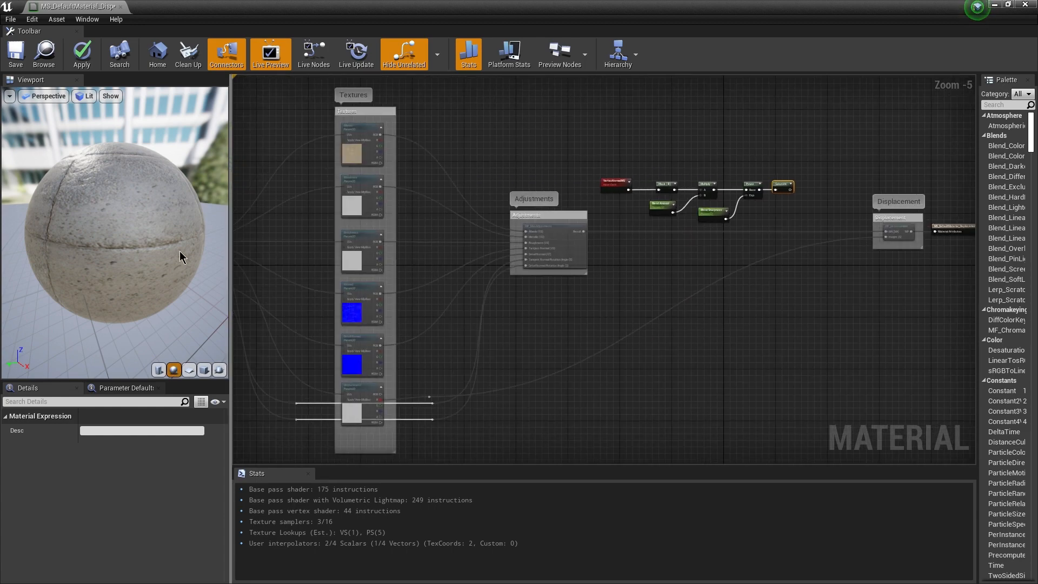
{"action": "right_click_drag", "start_coordinate": [744, 366], "coordinate": [541, 313]}
{"action": "left_click", "coordinate": [519, 339]}
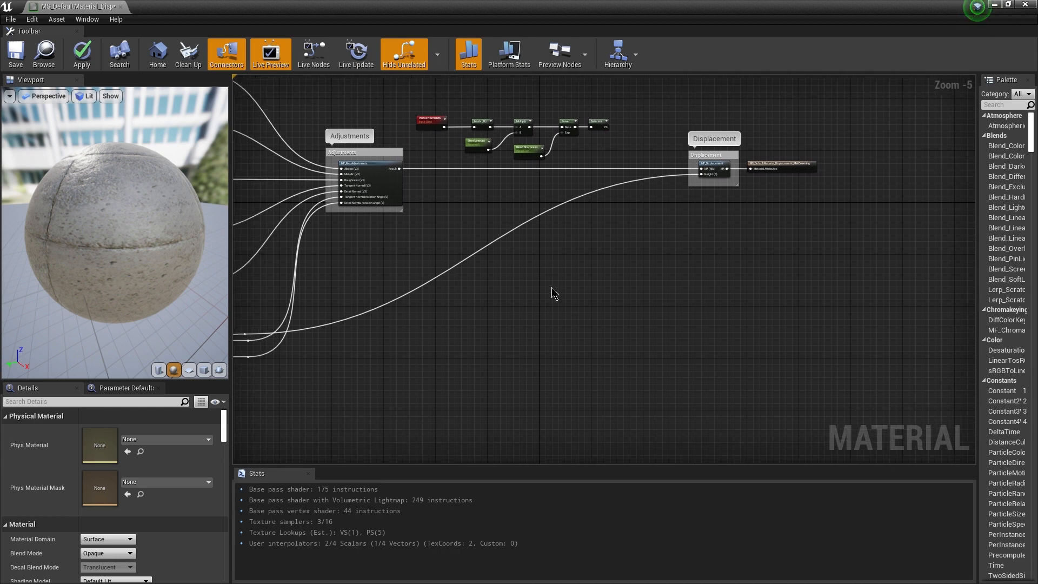
{"action": "right_click", "coordinate": [552, 292]}
{"action": "type", "text": "mak"}
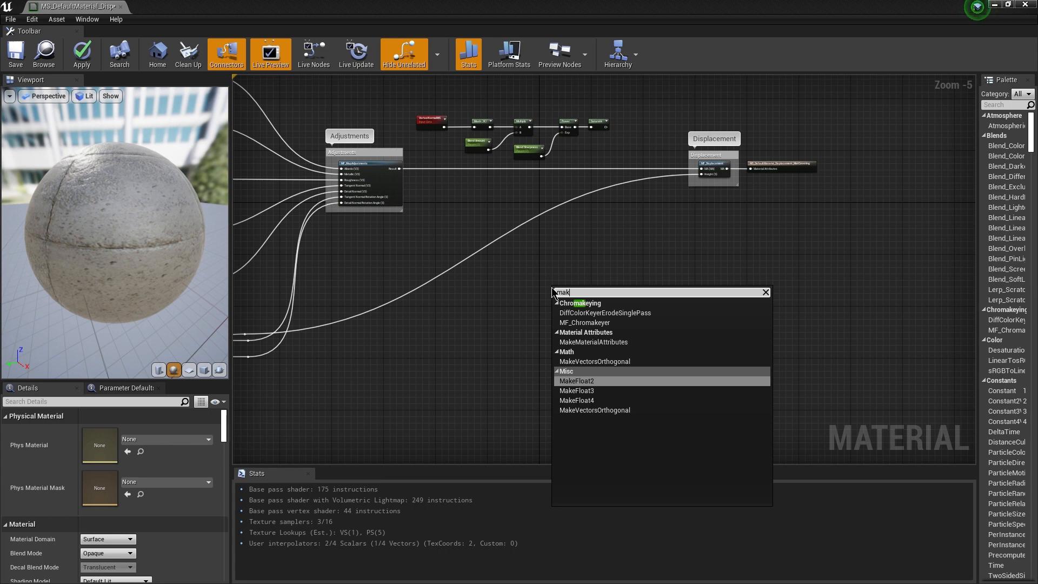
{"action": "key", "text": "Up"}
{"action": "key", "text": "Up"}
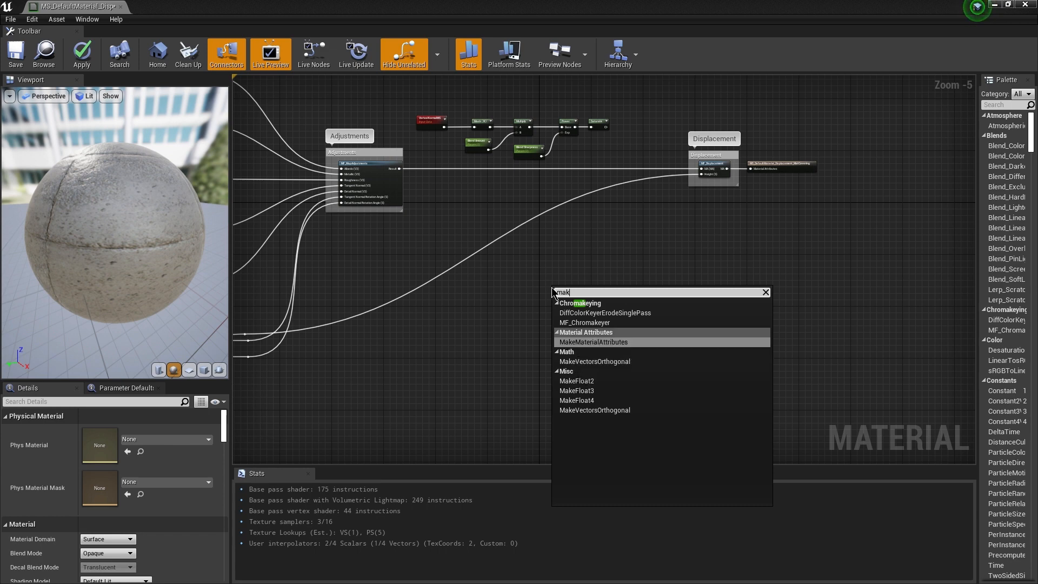
{"action": "key", "text": "Return"}
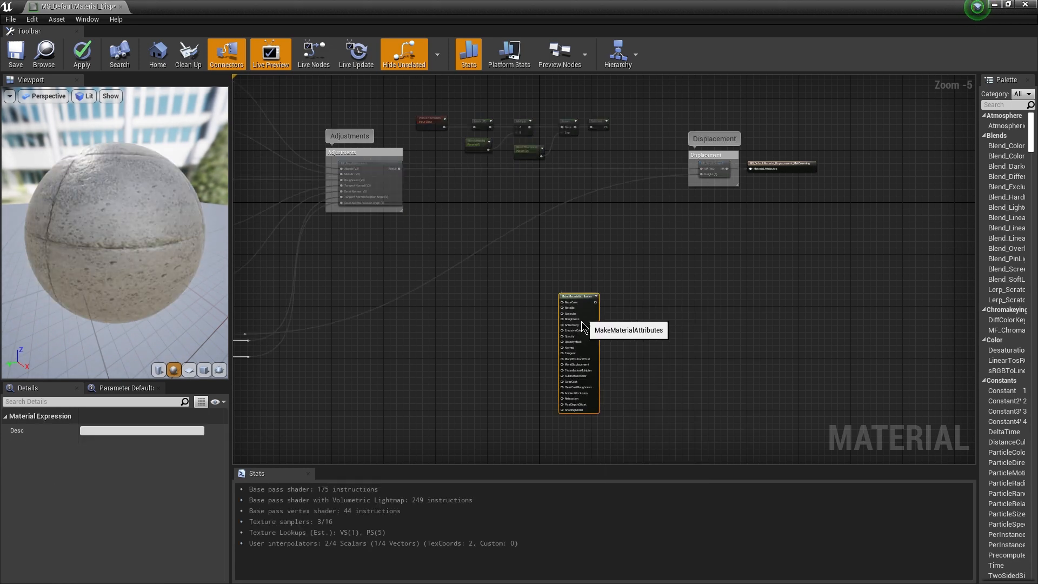
{"action": "left_click_drag", "start_coordinate": [589, 327], "coordinate": [545, 335]}
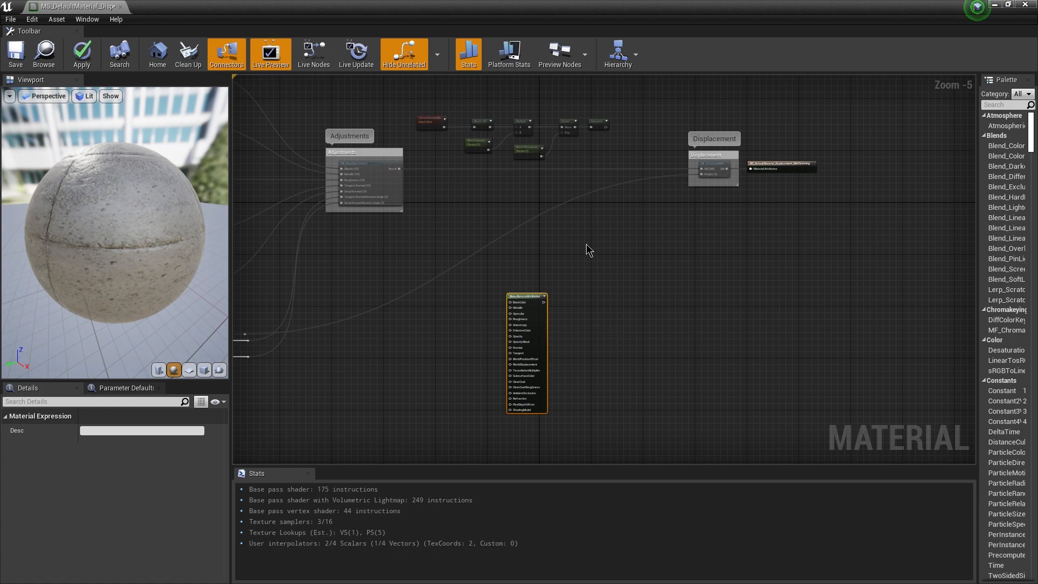
- Examine the texture and Adjustments groups that form the base material, relative to the new MakeMaterialAttributes node
{"action": "right_click_drag", "start_coordinate": [586, 248], "coordinate": [560, 328]}
{"action": "left_click", "coordinate": [575, 290]}
{"action": "scroll", "coordinate": [584, 327], "scroll_direction": "up", "scroll_amount": 1}
{"action": "right_click_drag", "start_coordinate": [453, 336], "coordinate": [676, 197]}
{"action": "left_click", "coordinate": [706, 270]}
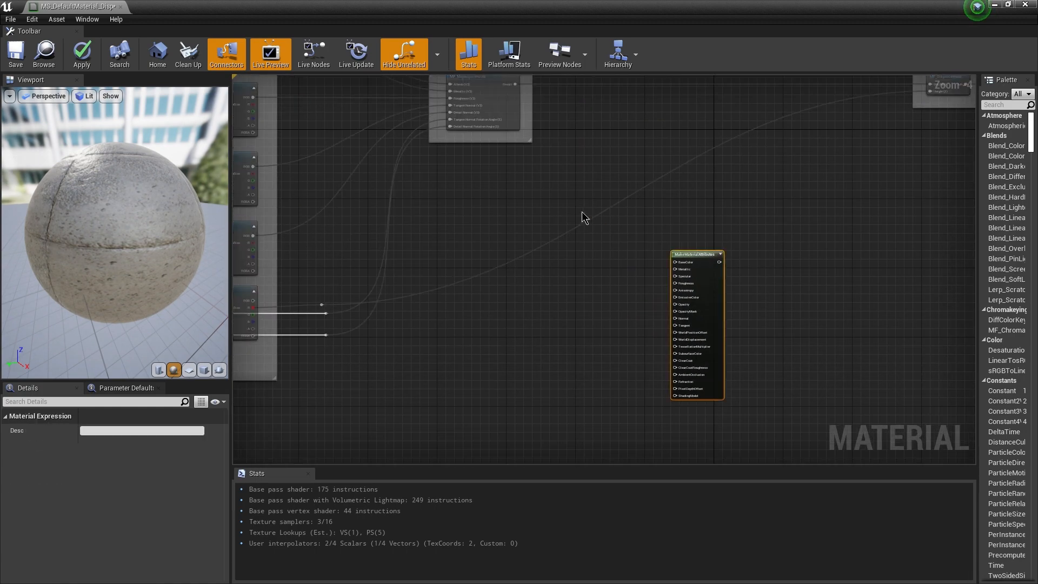
{"action": "right_click_drag", "start_coordinate": [577, 252], "coordinate": [733, 398]}
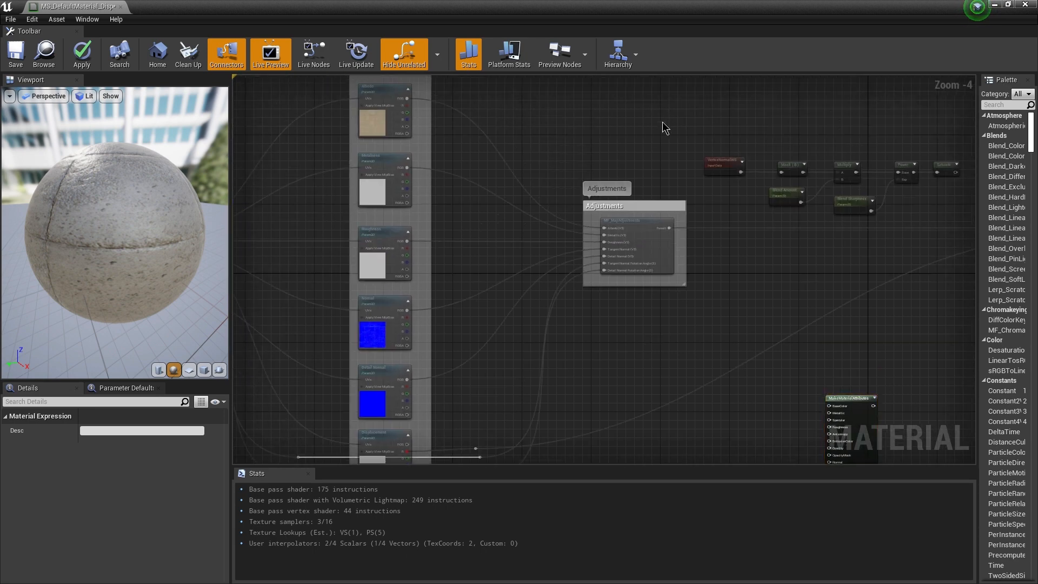
{"action": "left_click_drag", "start_coordinate": [665, 115], "coordinate": [353, 454]}
{"action": "right_click_drag", "start_coordinate": [744, 320], "coordinate": [419, 297]}
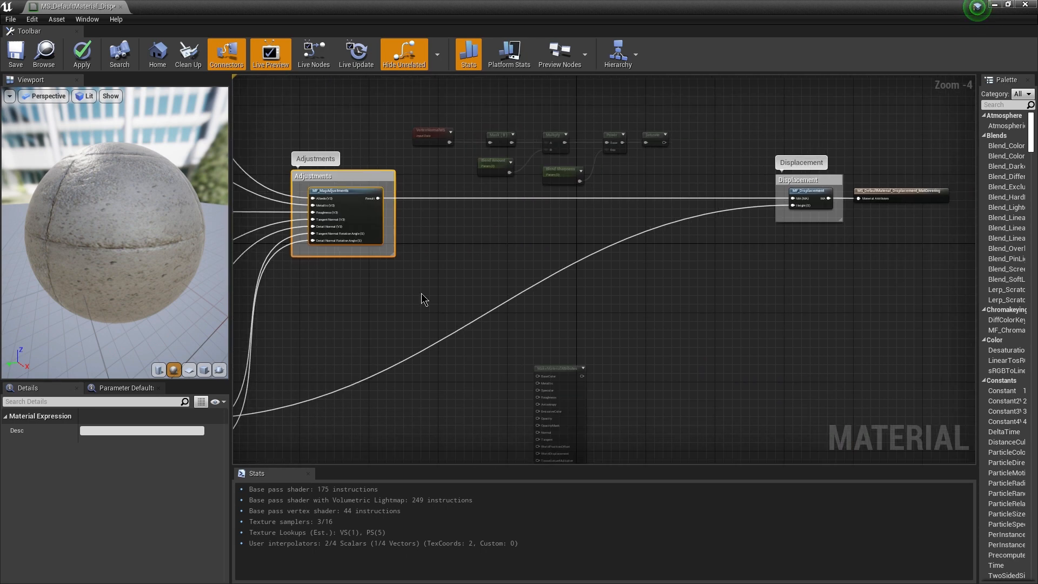
{"action": "left_click", "coordinate": [489, 248]}
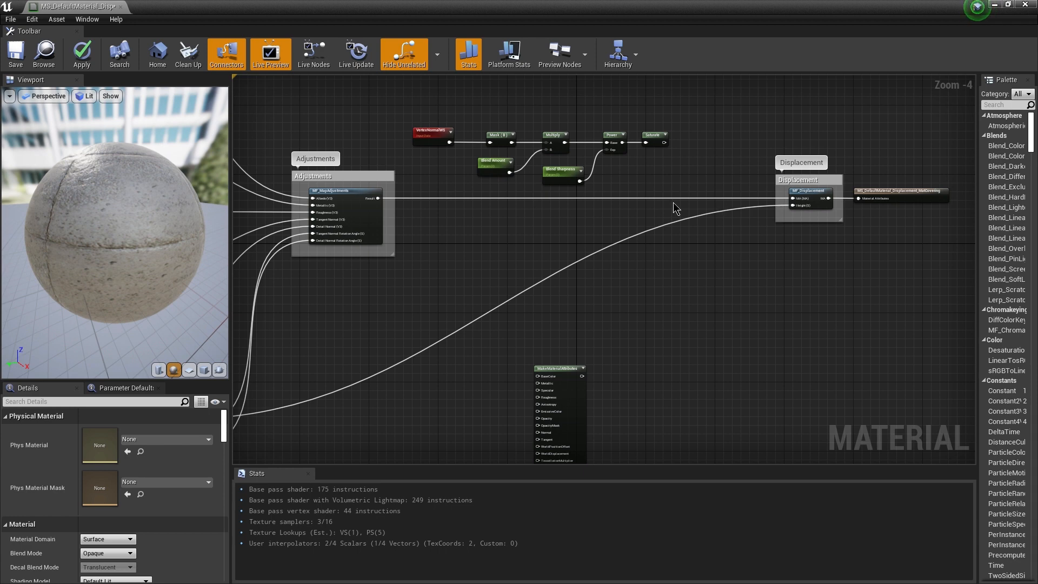
- Add a BlendMaterialAttributes node between the mask chain and the MakeMaterialAttributes node
{"action": "right_click_drag", "start_coordinate": [609, 219], "coordinate": [564, 342]}
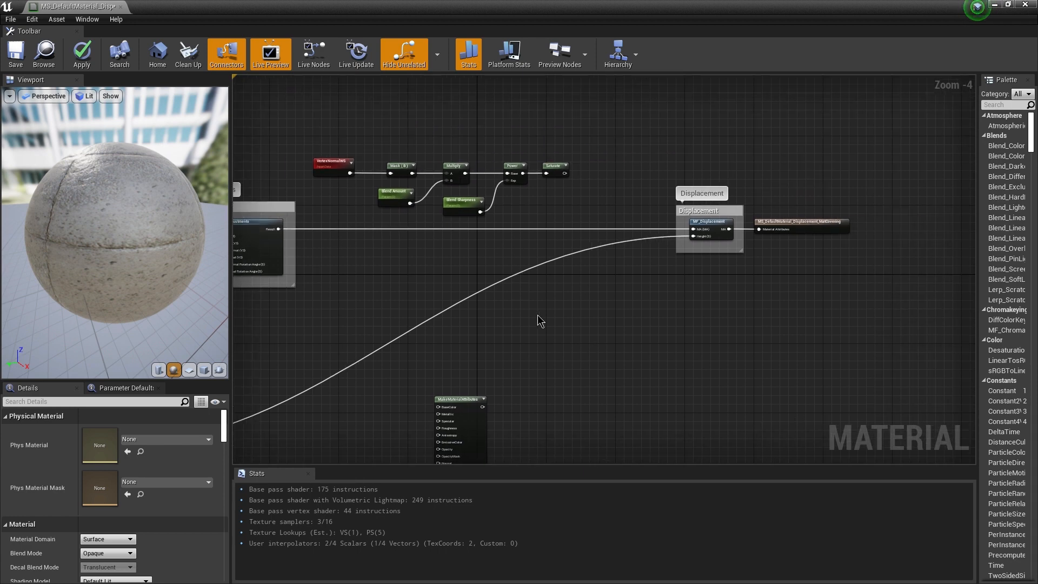
{"action": "right_click", "coordinate": [554, 324]}
{"action": "type", "text": "bl"}
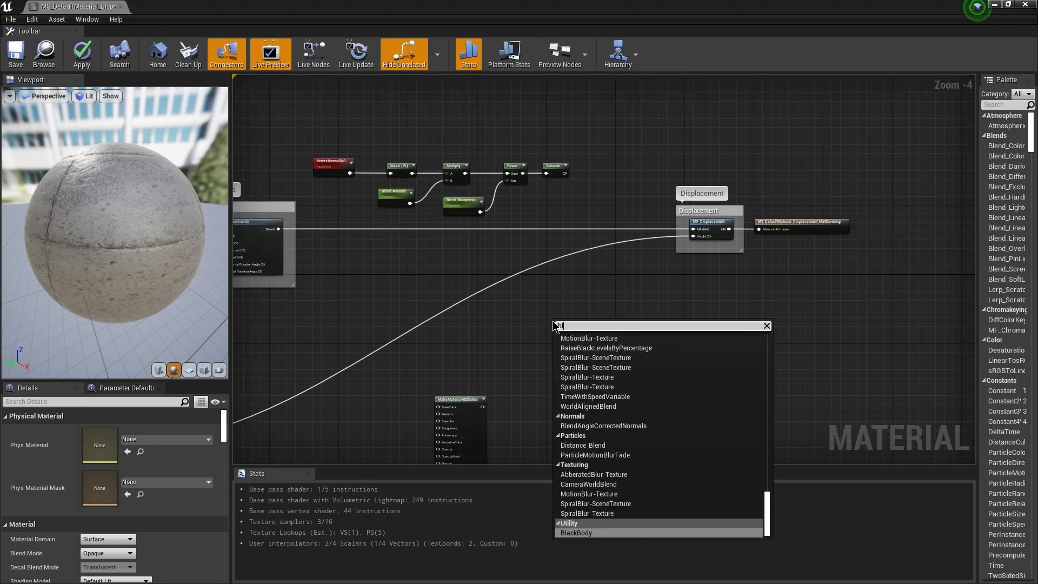
{"action": "type", "text": "endmat"}
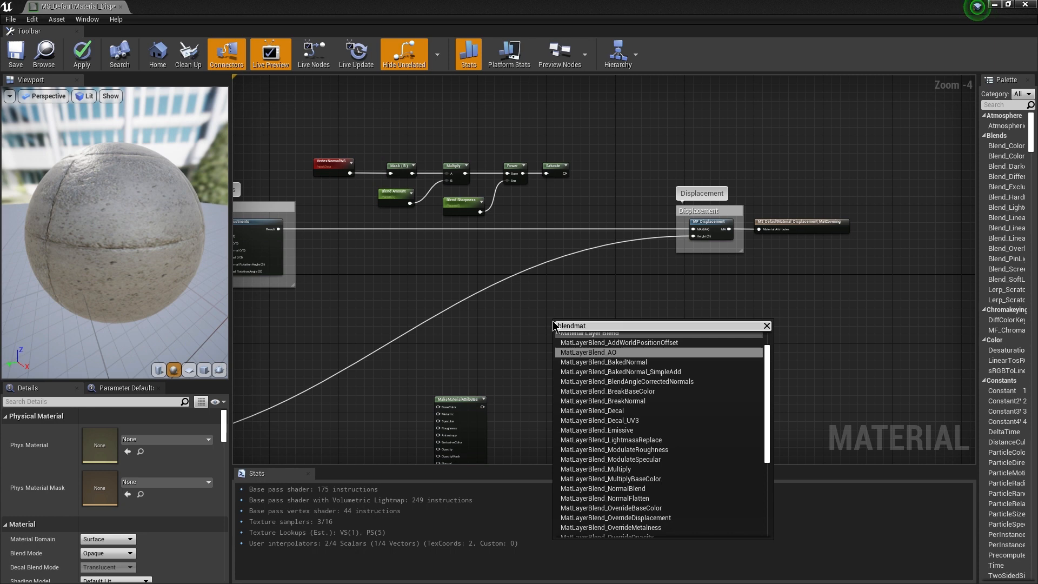
{"action": "type", "text": "er"}
{"action": "key", "text": "Return"}
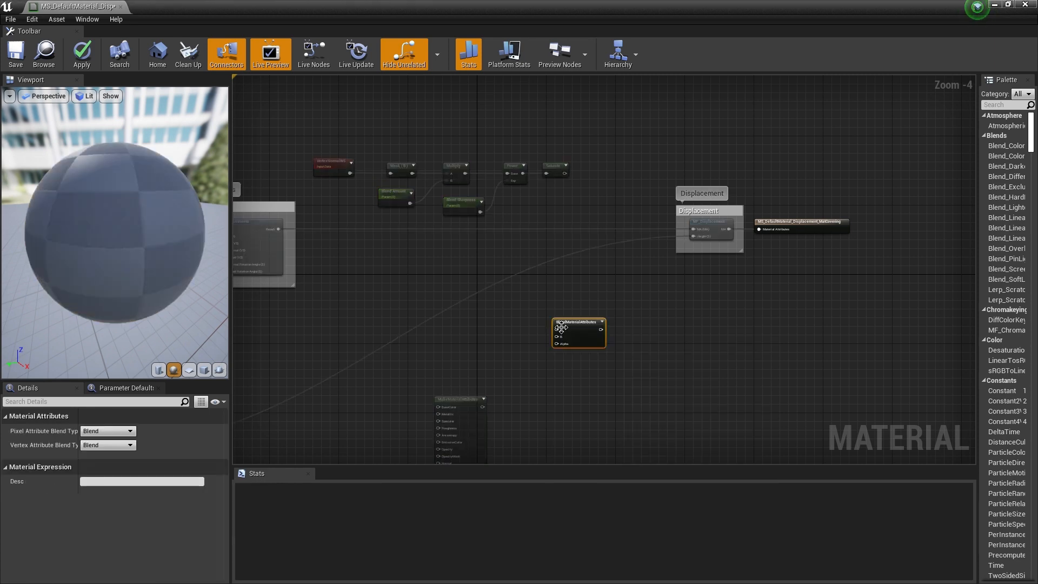
- Connect the MF_MapAdjustments Result to input A of BlendMaterialAttributes and the MakeMaterialAttributes output to input B
{"action": "right_click_drag", "start_coordinate": [290, 240], "coordinate": [354, 245]}
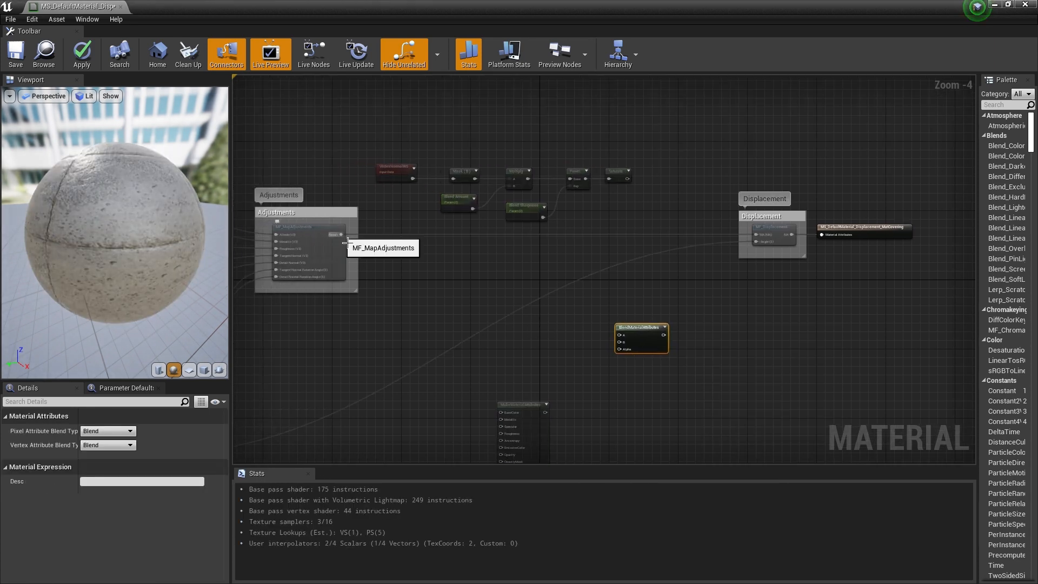
{"action": "left_click_drag", "start_coordinate": [580, 327], "coordinate": [618, 339]}
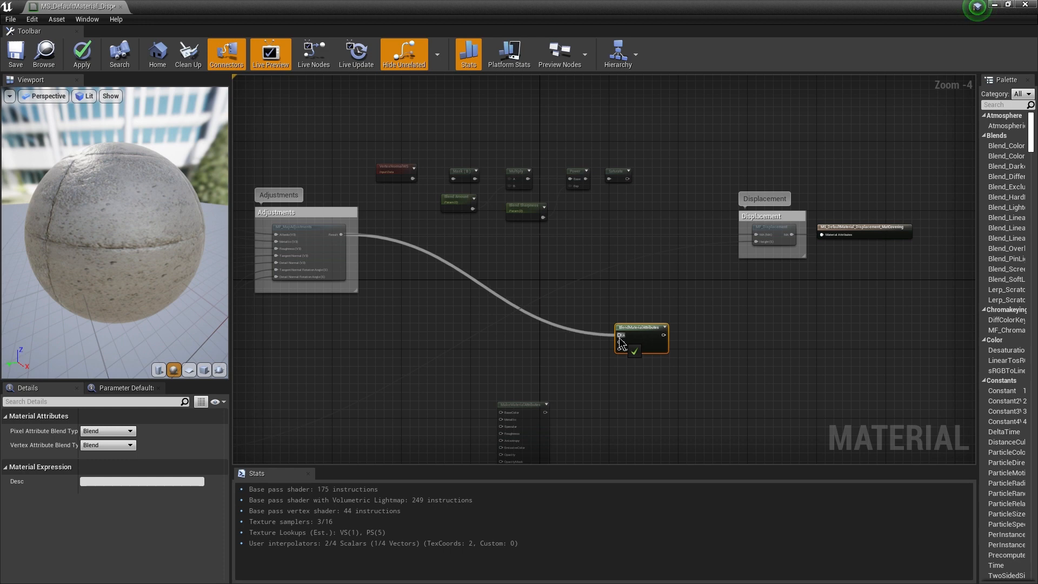
{"action": "right_click_drag", "start_coordinate": [567, 382], "coordinate": [531, 264]}
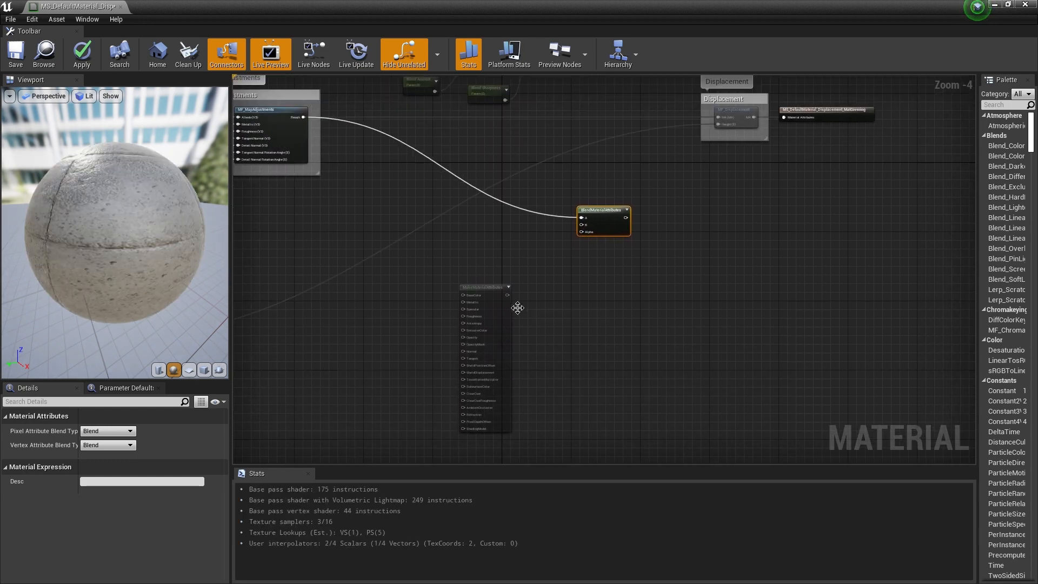
{"action": "left_click_drag", "start_coordinate": [508, 295], "coordinate": [583, 225]}
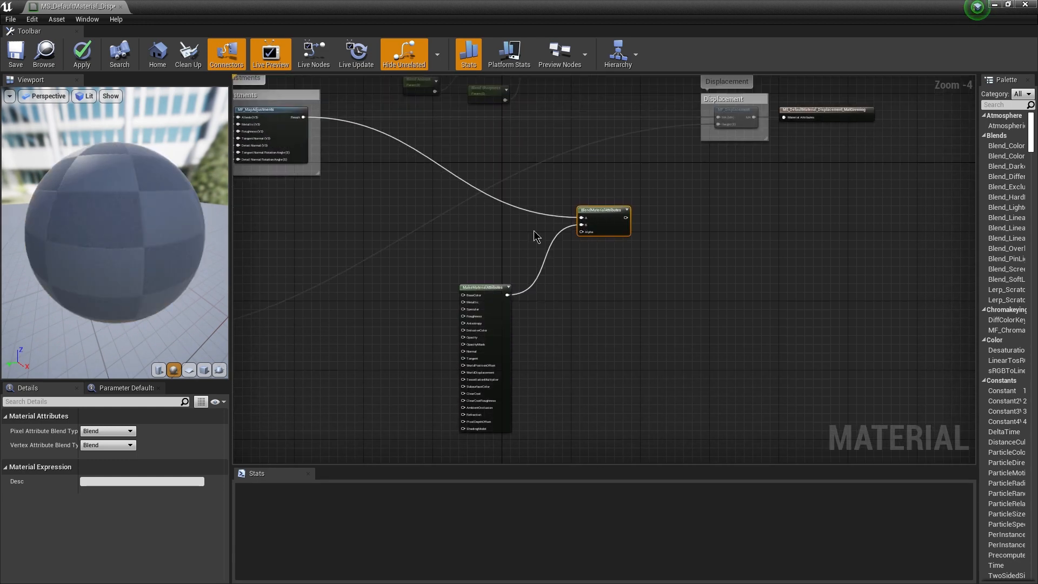
- Connect the Saturate output to the BlendMaterialAttributes Alpha input and move the blend node closer to the Displacement group
{"action": "right_click_drag", "start_coordinate": [533, 230], "coordinate": [443, 333]}
{"action": "left_click_drag", "start_coordinate": [512, 199], "coordinate": [504, 370]}
{"action": "right_click_drag", "start_coordinate": [524, 376], "coordinate": [492, 382]}
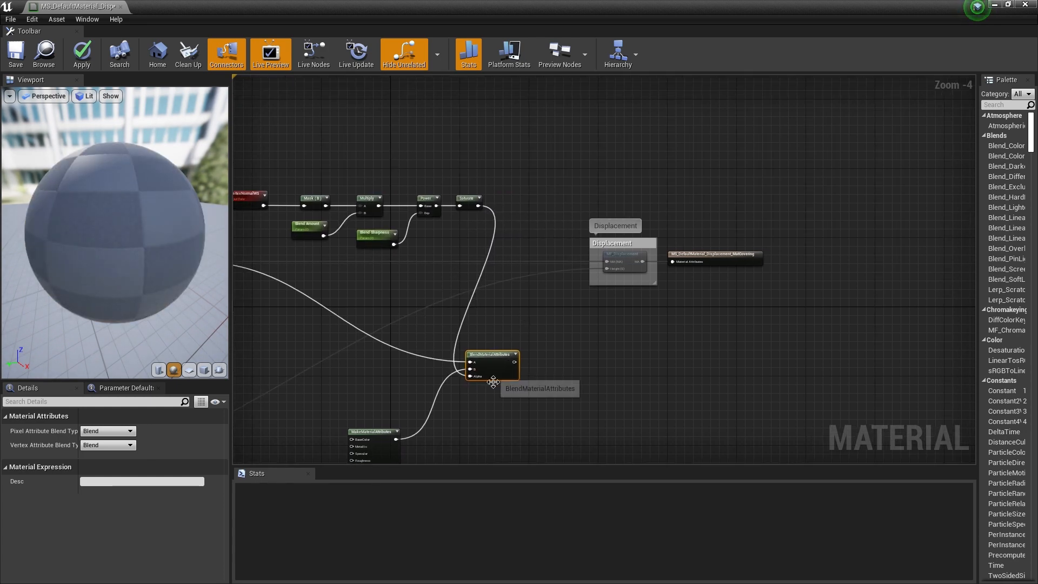
{"action": "left_click_drag", "start_coordinate": [492, 376], "coordinate": [516, 313]}
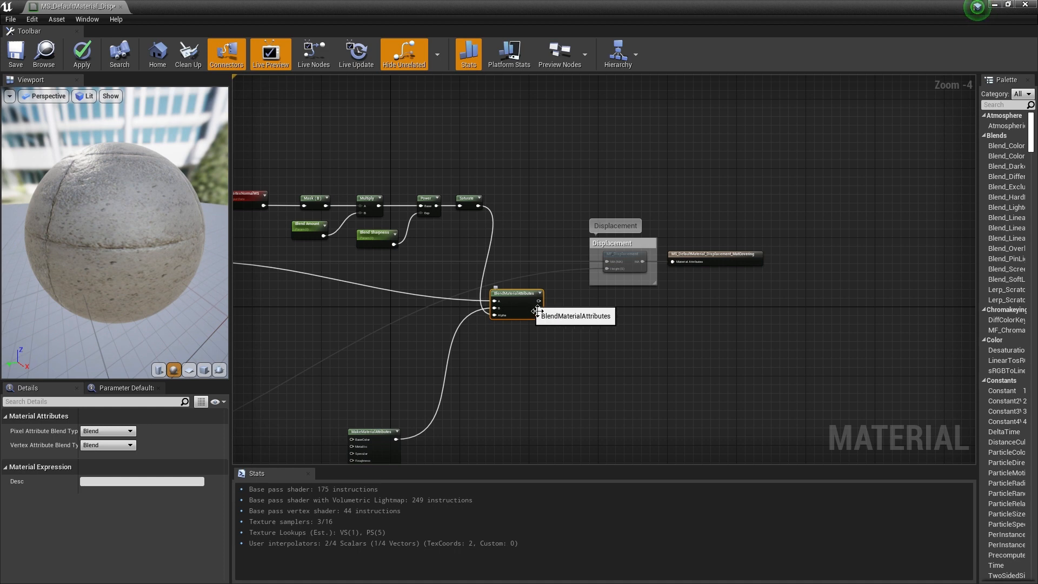
- Connect the BlendMaterialAttributes output to the MA input of MF_Displacement, replacing its direct link from MF_MapAdjustments
{"action": "scroll", "coordinate": [526, 314], "scroll_direction": "up", "scroll_amount": 2}
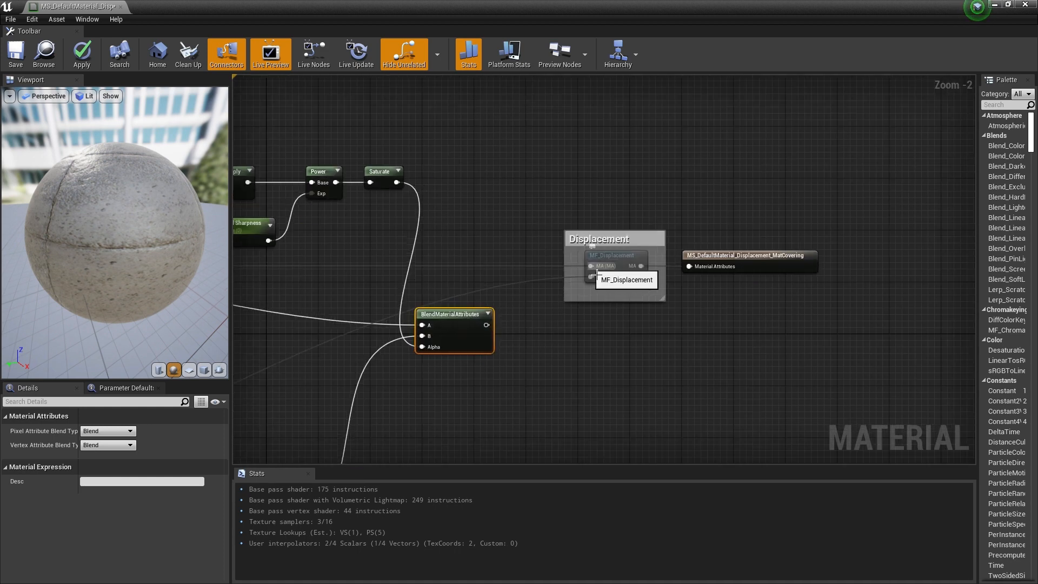
{"action": "left_click_drag", "start_coordinate": [487, 324], "coordinate": [591, 268]}
{"action": "right_click_drag", "start_coordinate": [490, 373], "coordinate": [597, 333]}
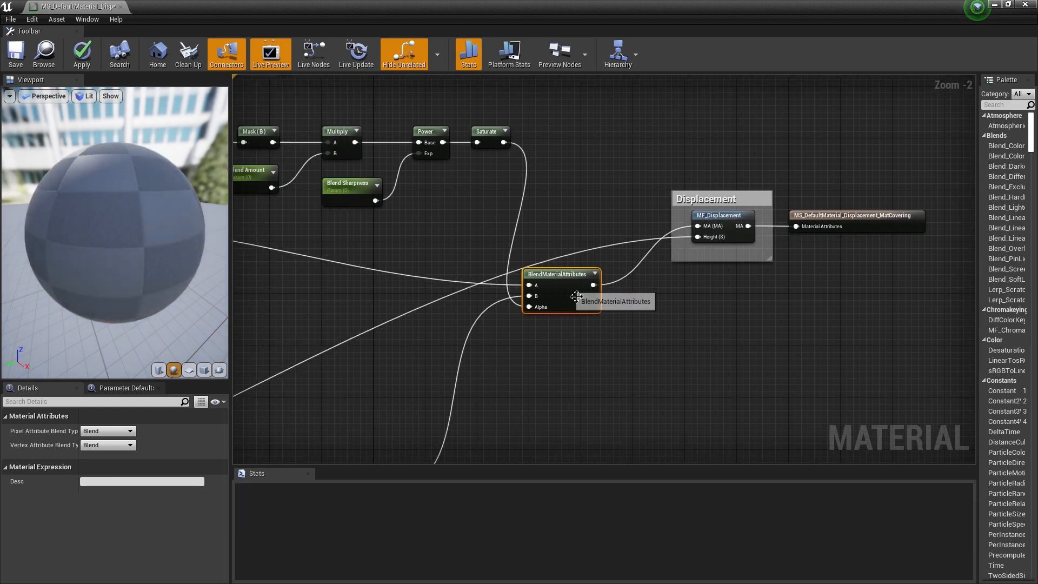
- Move BlendMaterialAttributes up roughly in line with MF_Displacement and save the material
{"action": "left_click_drag", "start_coordinate": [566, 295], "coordinate": [553, 222]}
{"action": "right_click_drag", "start_coordinate": [370, 262], "coordinate": [452, 304]}
{"action": "scroll", "coordinate": [452, 304], "scroll_direction": "down", "scroll_amount": 2}
{"action": "right_click_drag", "start_coordinate": [440, 340], "coordinate": [490, 275]}
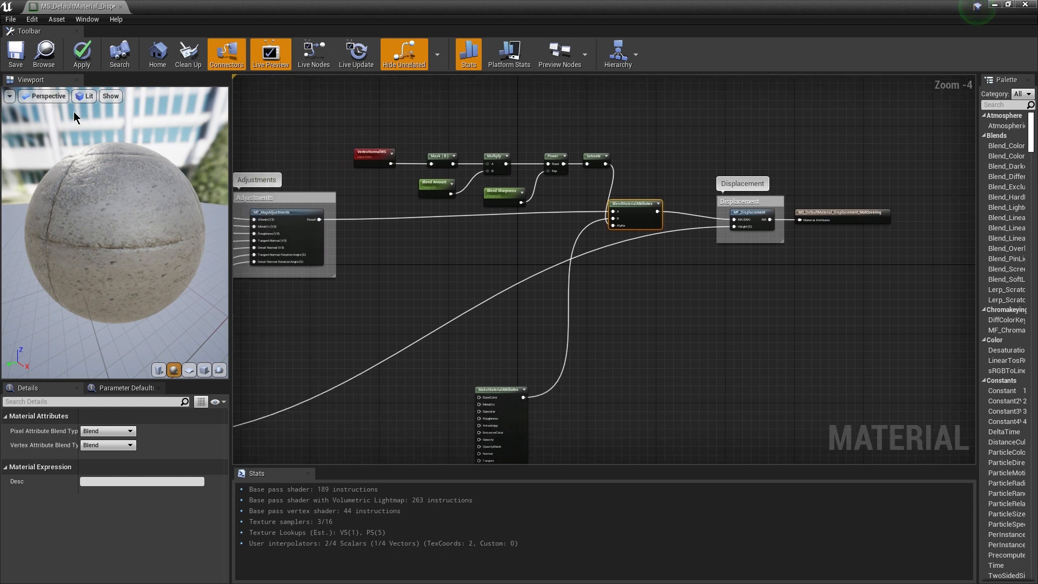
{"action": "left_click", "coordinate": [16, 54]}
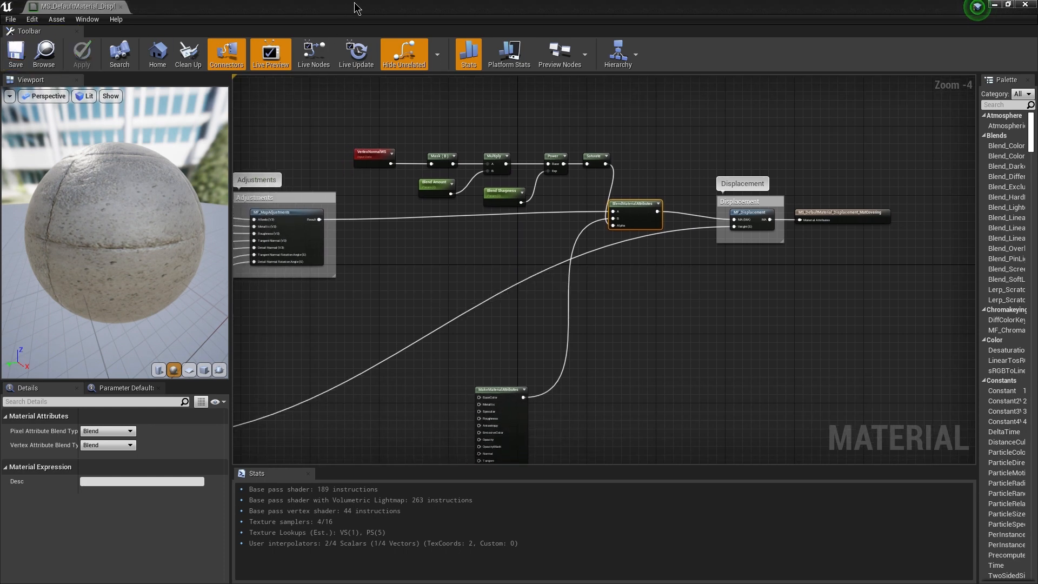
- Open the Icelandic rock mesh's material instance and set its Parent to MS_DefaultMaterial_Displacement_MatCovering
{"action": "left_click_drag", "start_coordinate": [354, 7], "coordinate": [634, 401]}
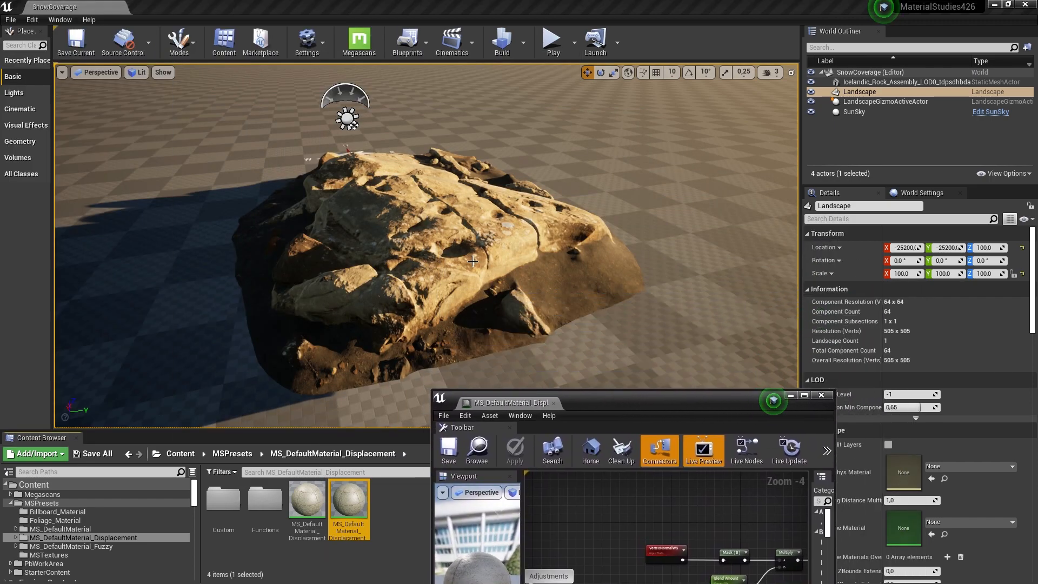
{"action": "left_click", "coordinate": [461, 249]}
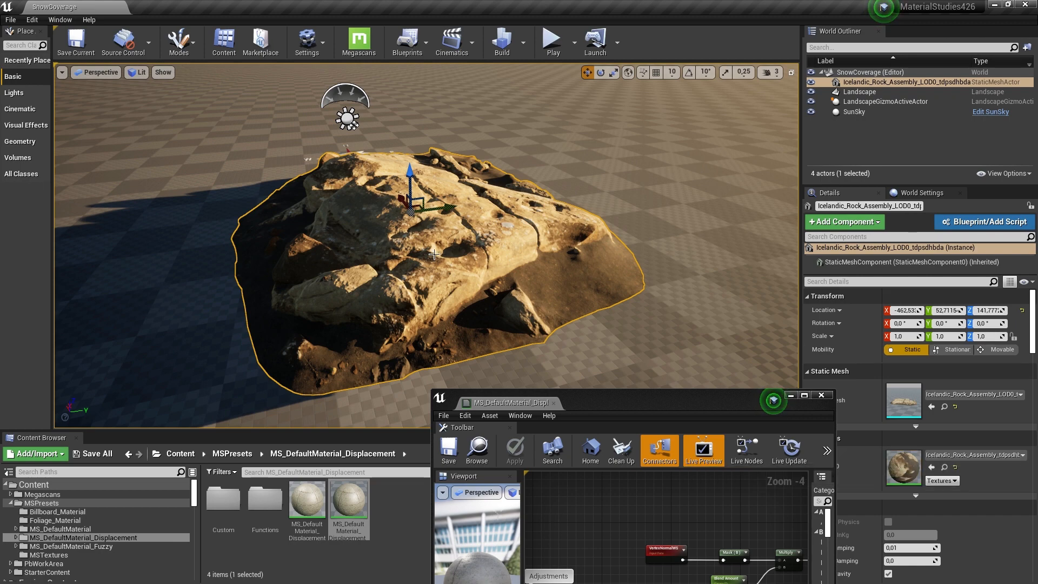
{"action": "double_click", "coordinate": [904, 459]}
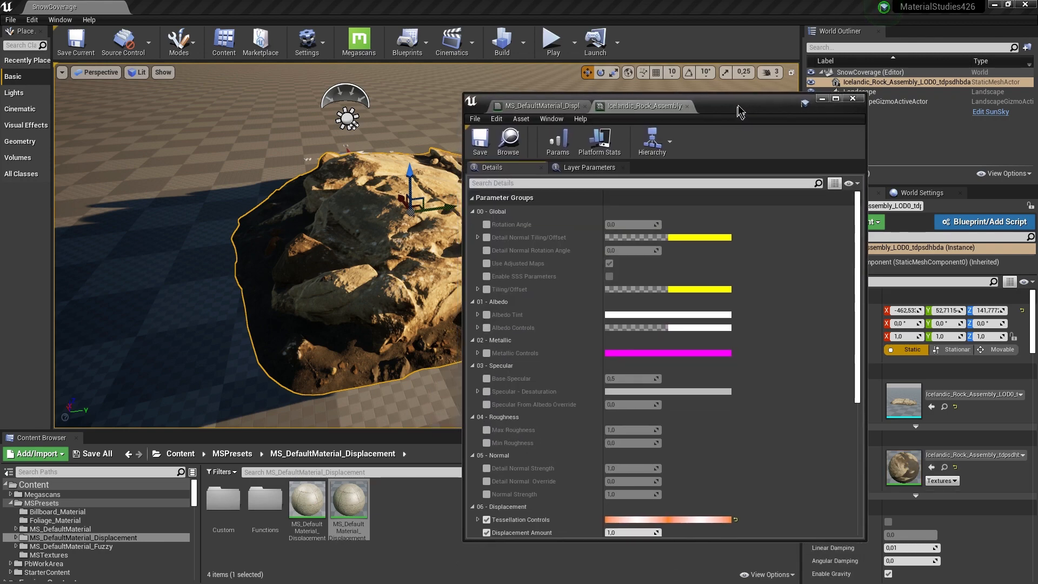
{"action": "left_click_drag", "start_coordinate": [863, 224], "coordinate": [868, 449]}
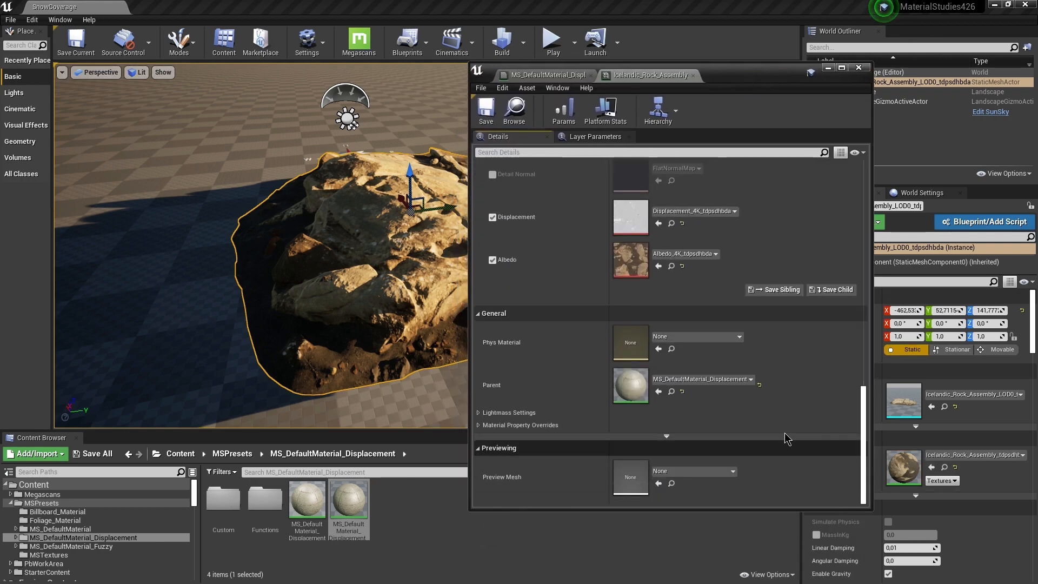
{"action": "left_click", "coordinate": [729, 381]}
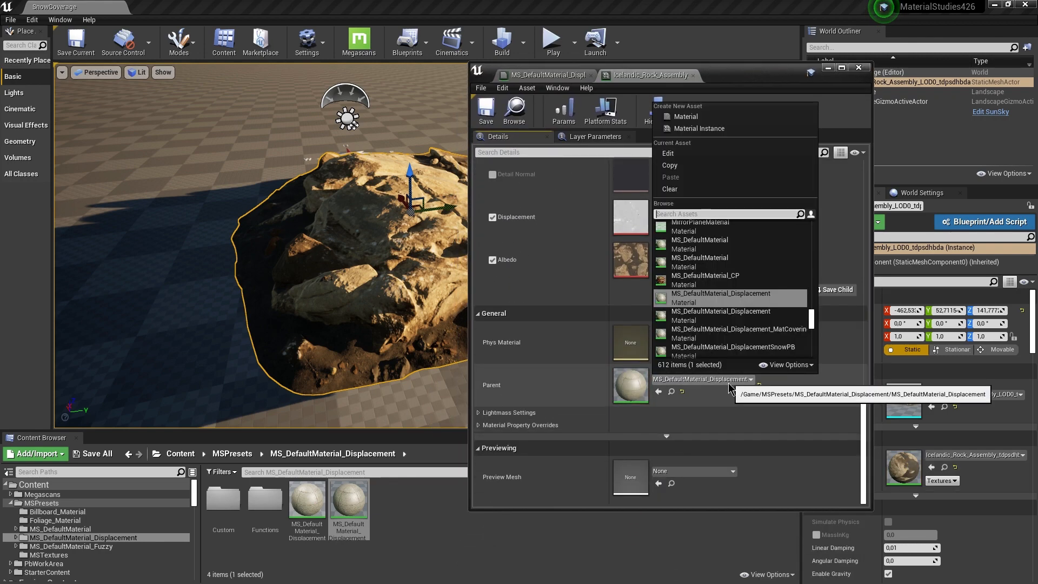
{"action": "left_click", "coordinate": [789, 337]}
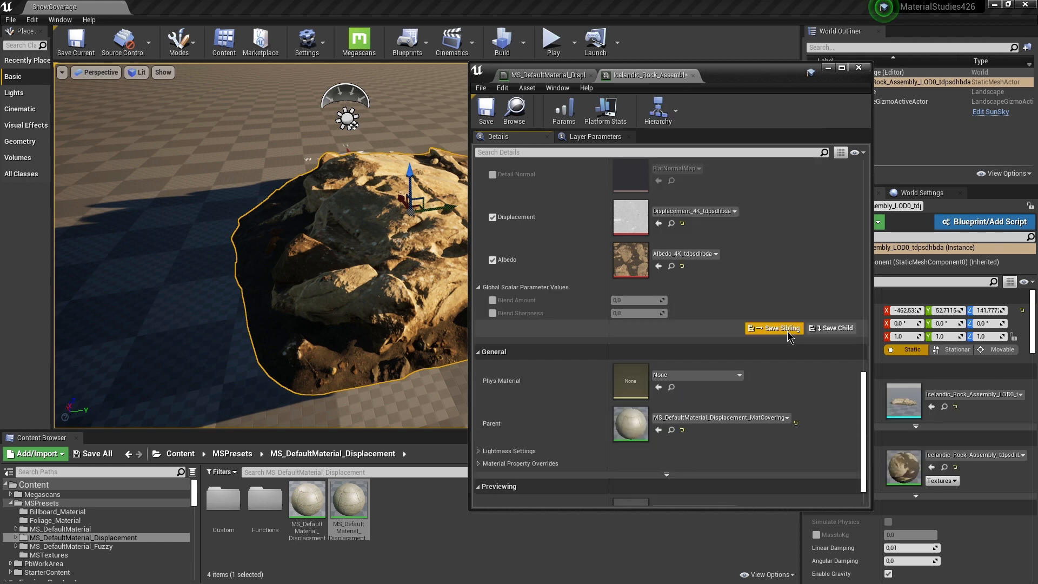
- Enable the Blend Amount and Blend Sharpness overrides in the rock instance and raise Blend Amount to about 3.12
{"action": "right_click_drag", "start_coordinate": [378, 270], "coordinate": [360, 280]}
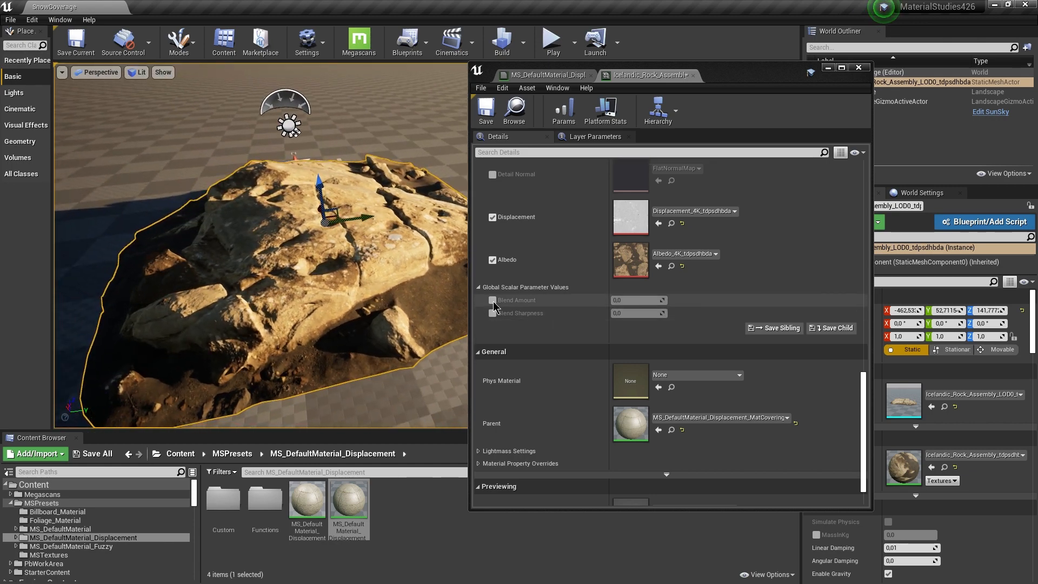
{"action": "left_click", "coordinate": [492, 301]}
{"action": "left_click", "coordinate": [492, 314]}
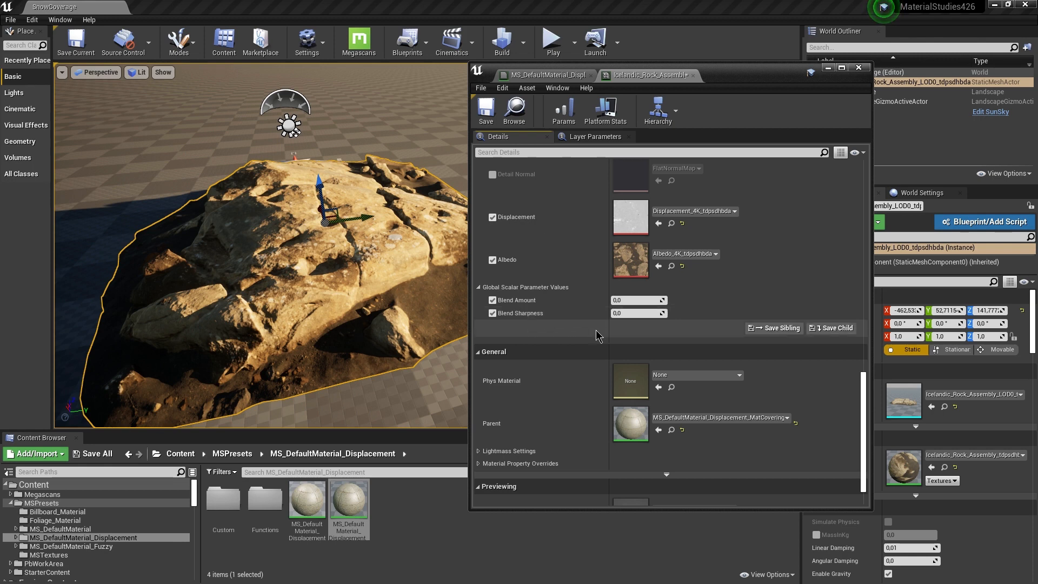
{"action": "mouse_move", "coordinate": [636, 306]}
{"action": "left_mouse_down"}
{"action": "mouse_move", "coordinate": [632, 322]}
{"action": "mouse_move", "coordinate": [645, 322]}
{"action": "left_mouse_up"}
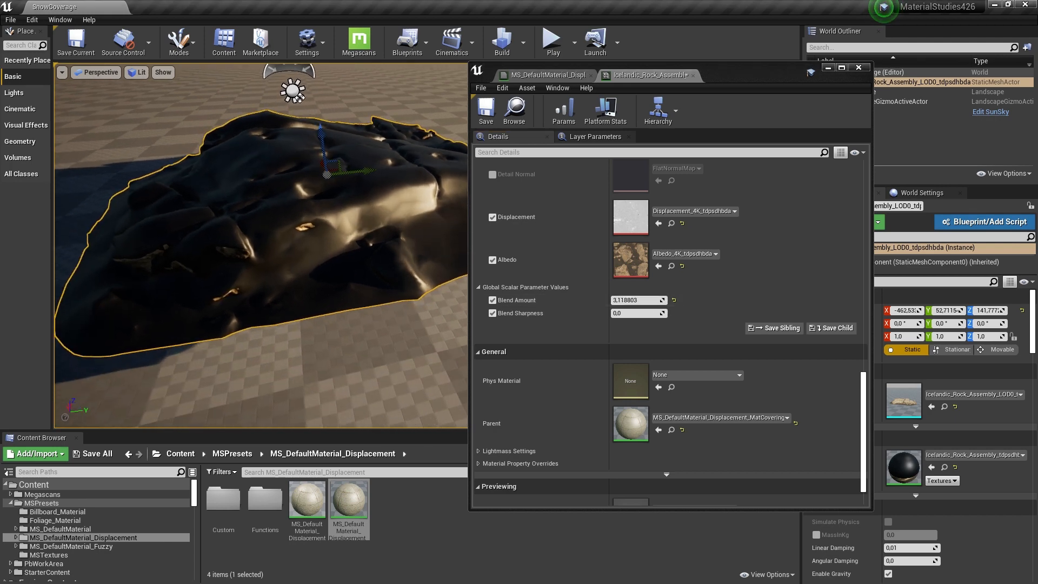
- Set the rock instance's Blend Sharpness to about 5.46 and Blend Amount to about 1.27, and check the coverage on the rock
{"action": "left_click", "coordinate": [548, 75]}
{"action": "right_click_drag", "start_coordinate": [720, 353], "coordinate": [563, 146]}
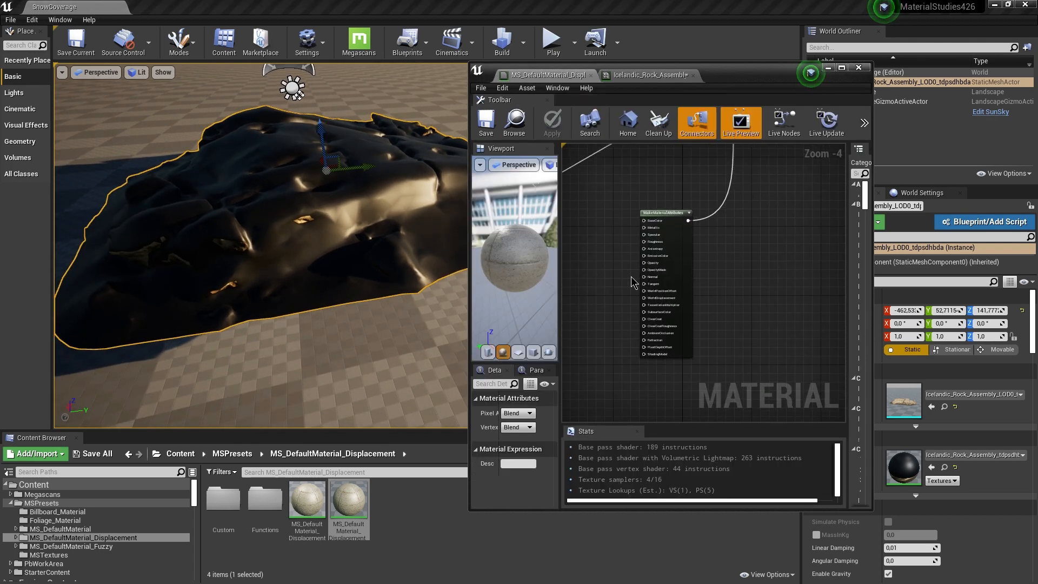
{"action": "right_click_drag", "start_coordinate": [633, 281], "coordinate": [736, 342]}
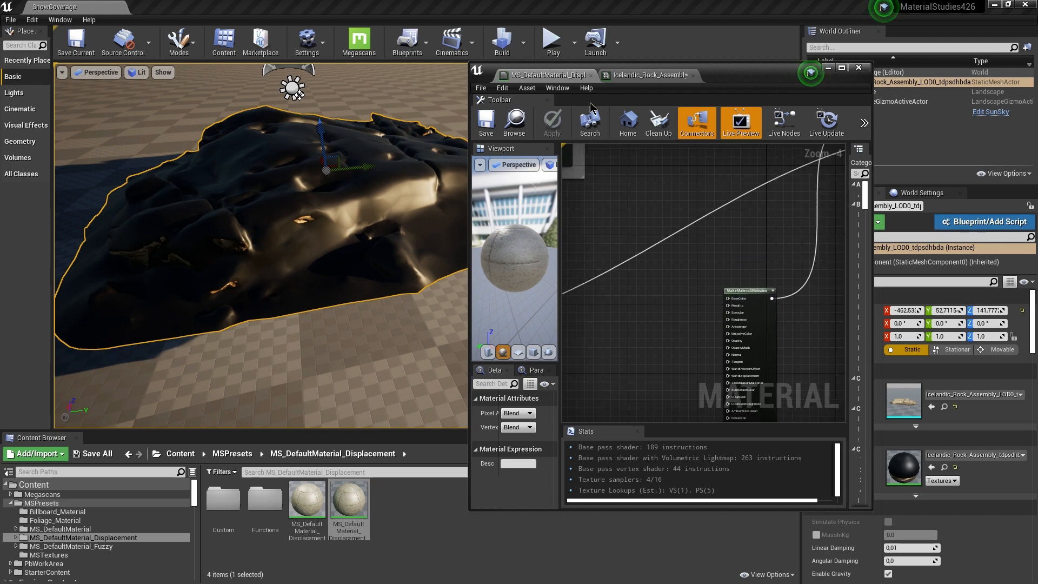
{"action": "left_click", "coordinate": [647, 75]}
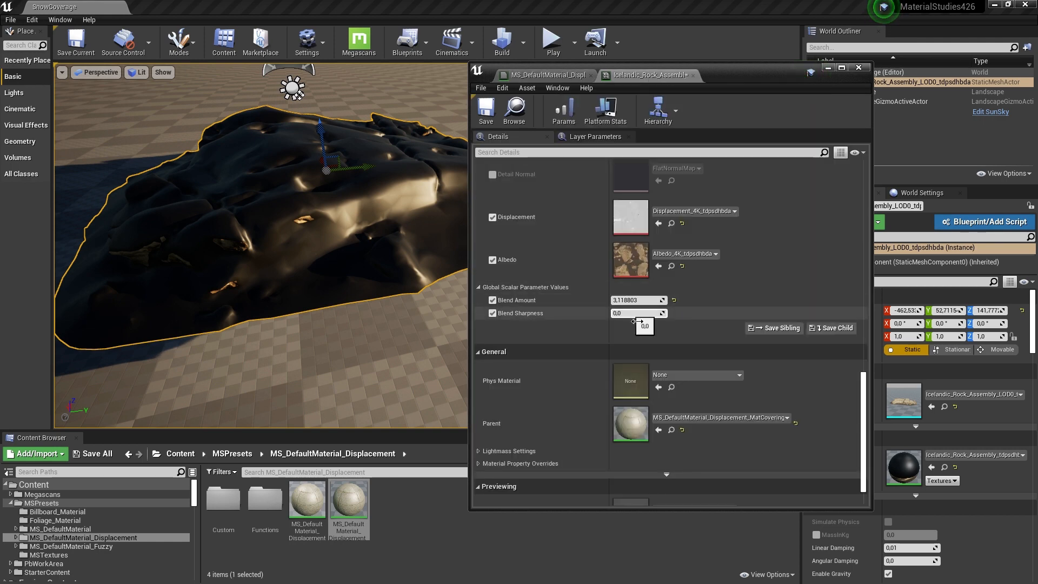
{"action": "left_click_drag", "start_coordinate": [637, 321], "coordinate": [697, 321]}
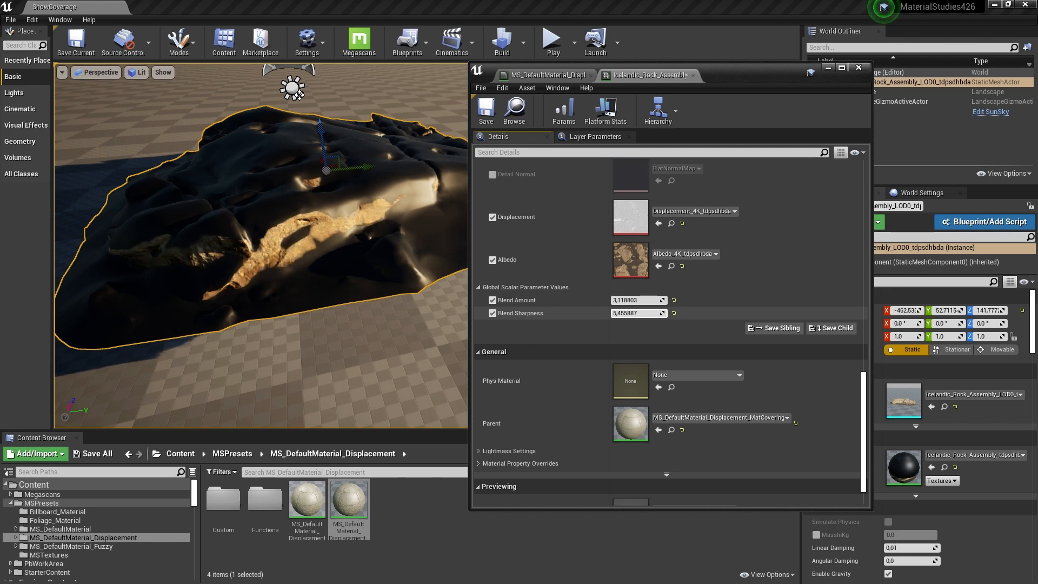
{"action": "mouse_move", "coordinate": [324, 274]}
{"action": "right_mouse_down"}
{"action": "mouse_move", "coordinate": [373, 271]}
{"action": "mouse_move", "coordinate": [322, 269]}
{"action": "mouse_move", "coordinate": [336, 269]}
{"action": "right_mouse_up"}
{"action": "mouse_move", "coordinate": [635, 300]}
{"action": "left_mouse_down"}
{"action": "mouse_move", "coordinate": [656, 300]}
{"action": "mouse_move", "coordinate": [633, 301]}
{"action": "left_mouse_up"}
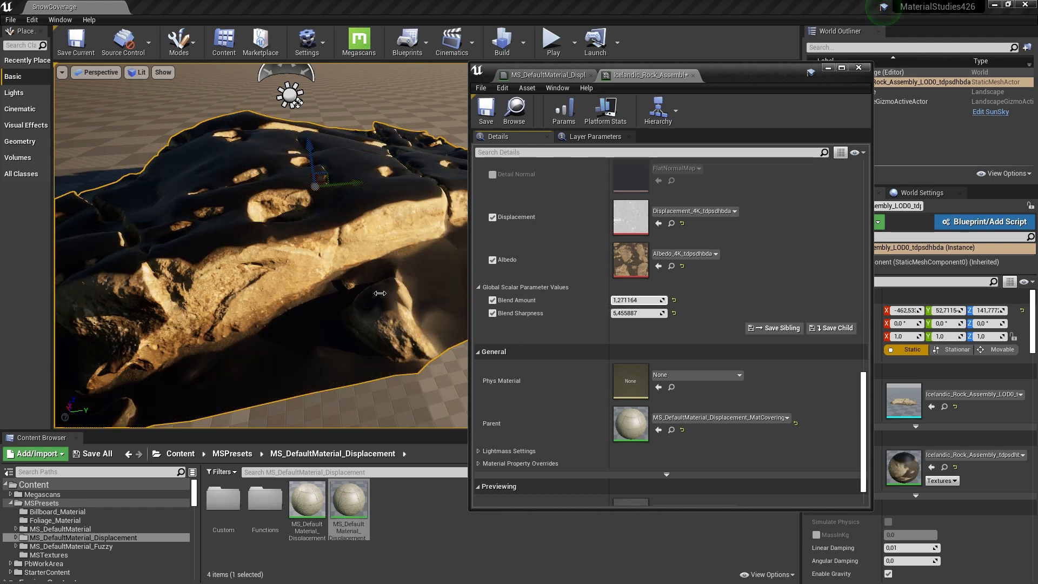
{"action": "mouse_move", "coordinate": [380, 293]}
{"action": "right_mouse_down"}
{"action": "mouse_move", "coordinate": [370, 316]}
{"action": "mouse_move", "coordinate": [382, 306]}
{"action": "right_mouse_up"}
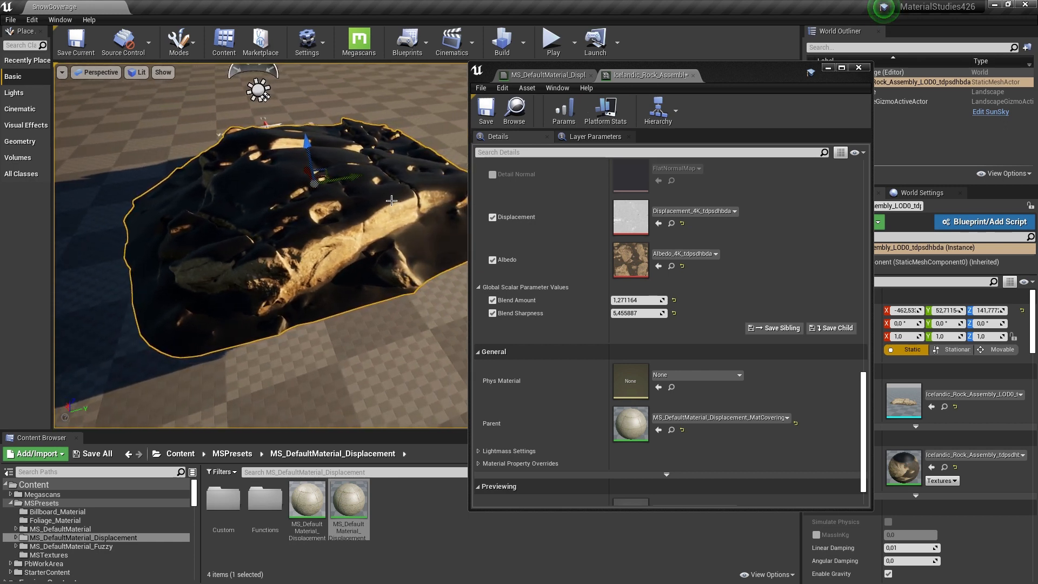
- Return to the material graph and browse to the Megascans Surfaces folder Chunky_Snow_4x4_M_ueumdayn_surface
{"action": "left_click", "coordinate": [547, 76]}
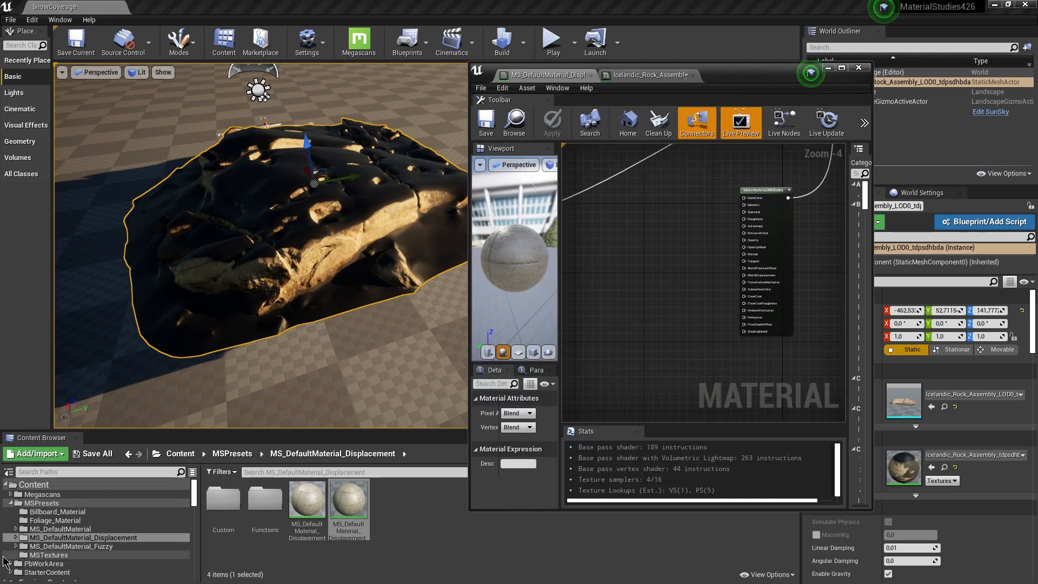
{"action": "scroll", "coordinate": [54, 547], "scroll_direction": "down", "scroll_amount": 1}
{"action": "scroll", "coordinate": [44, 519], "scroll_direction": "up", "scroll_amount": 1}
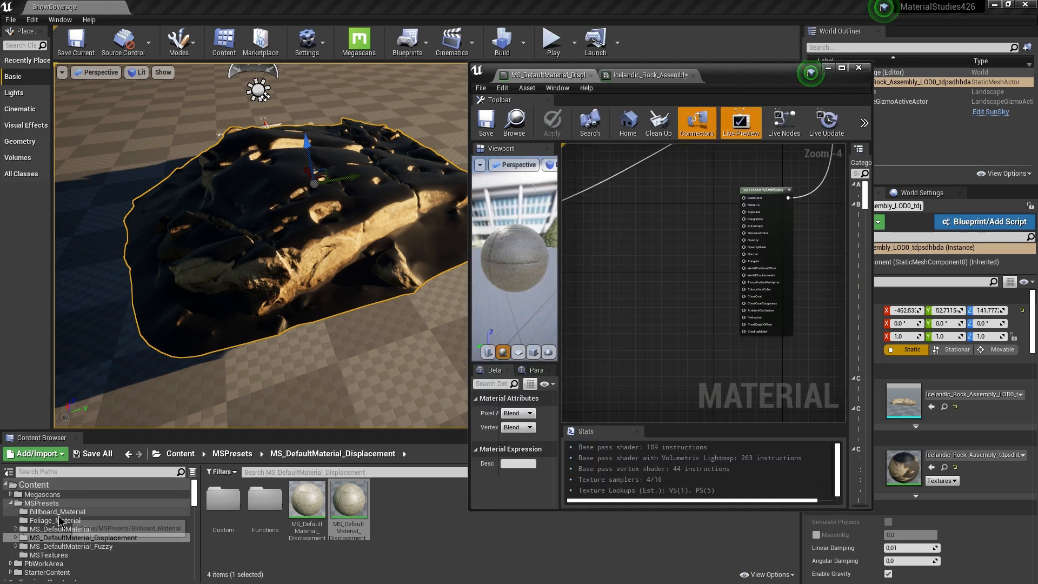
{"action": "left_click", "coordinate": [11, 495]}
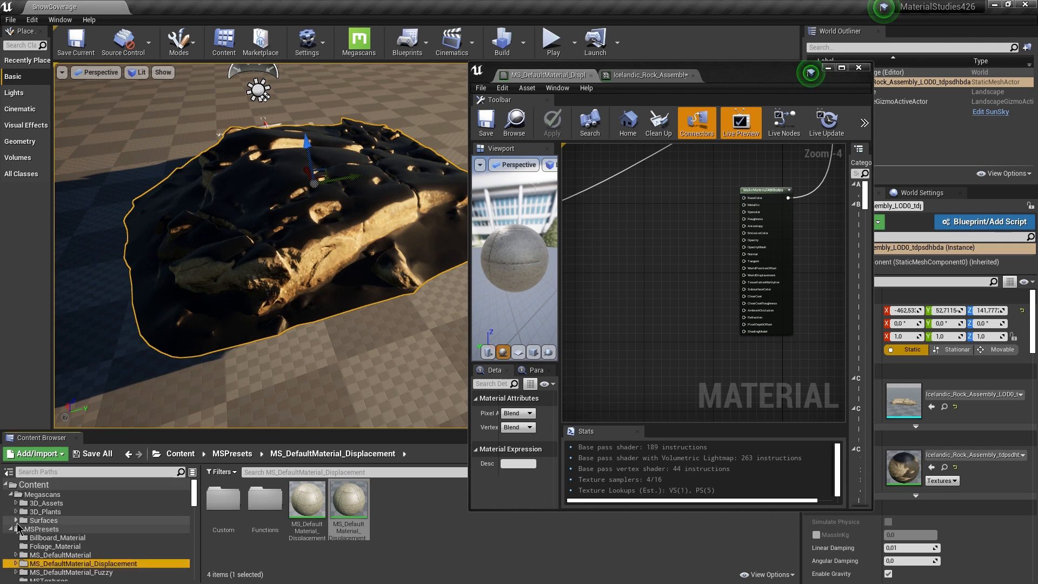
{"action": "left_click", "coordinate": [16, 520]}
{"action": "left_click", "coordinate": [97, 528]}
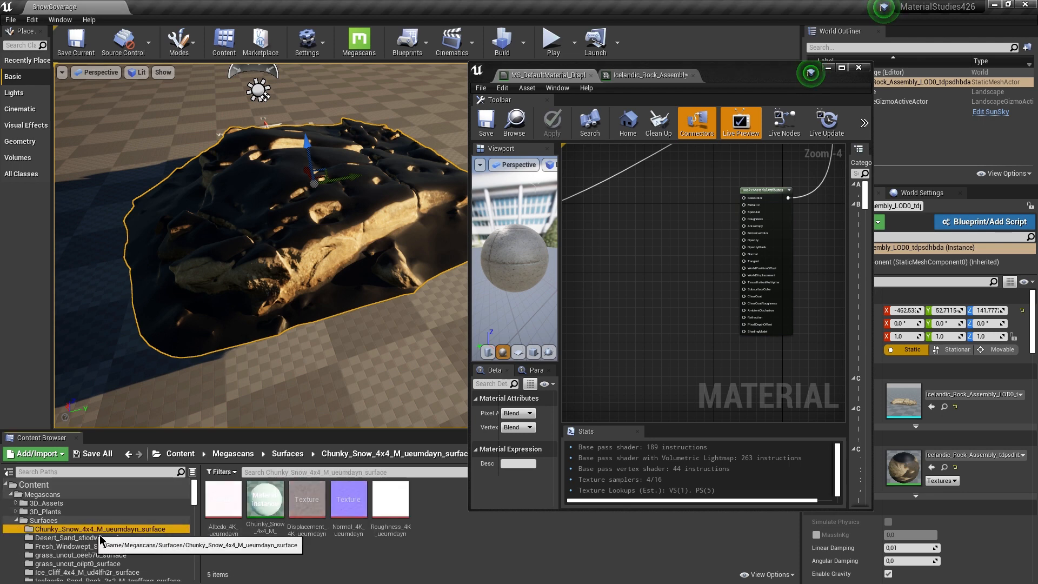
- Add the snow's Albedo, Displacement, Normal and Roughness 4K textures to the graph as samples beside MakeMaterialAttributes
{"action": "left_click", "coordinate": [227, 516]}
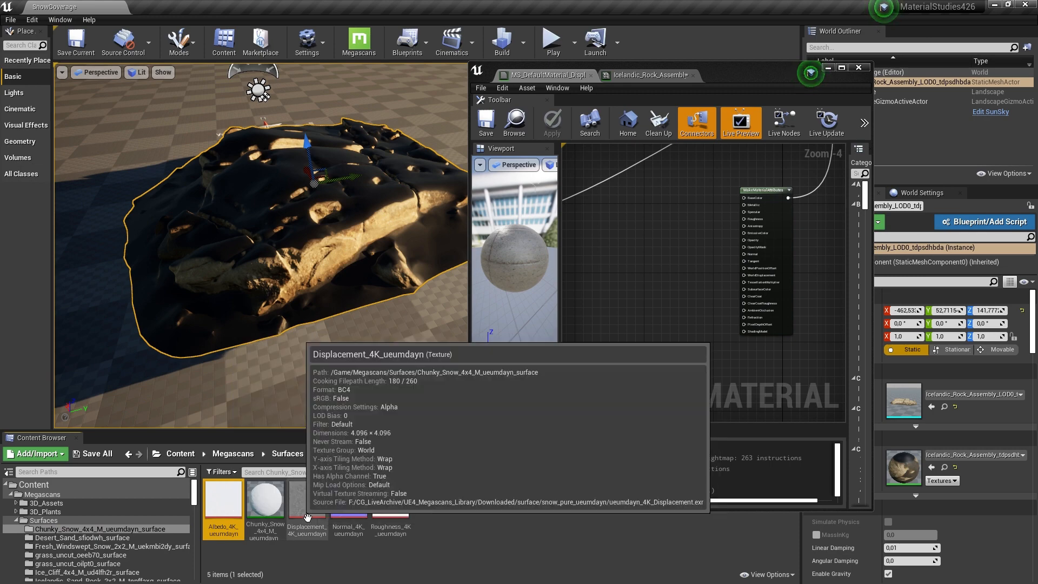
{"action": "left_click", "coordinate": [306, 500], "text": "ctrl"}
{"action": "left_click", "coordinate": [348, 500], "text": "ctrl"}
{"action": "left_click", "coordinate": [394, 513], "text": "ctrl"}
{"action": "left_click_drag", "start_coordinate": [394, 513], "coordinate": [642, 245]}
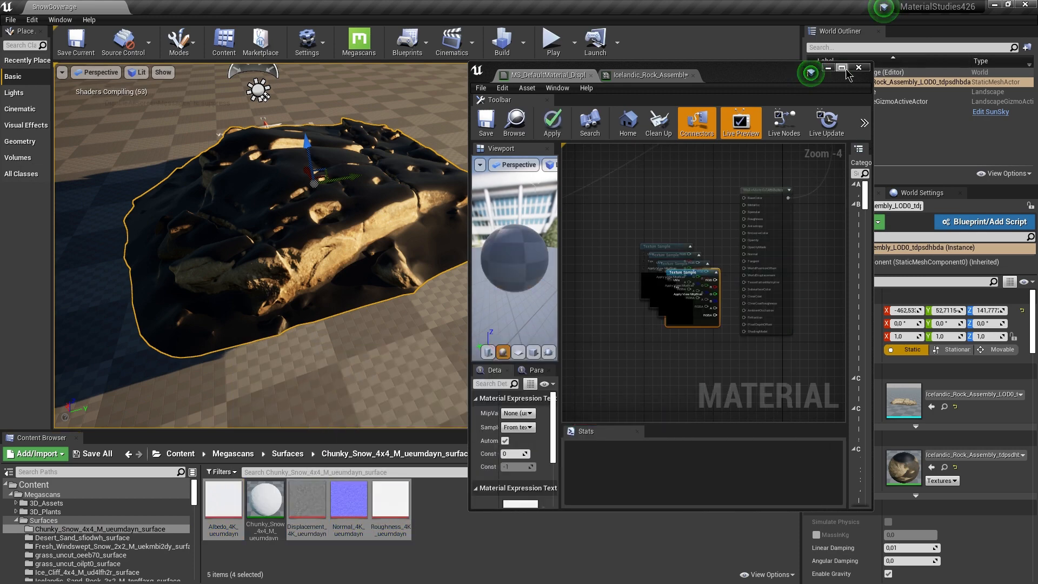
- Spread out the stacked snow texture samples beside MakeMaterialAttributes and delete the Displacement sample
{"action": "left_click", "coordinate": [843, 68]}
{"action": "scroll", "coordinate": [635, 254], "scroll_direction": "up", "scroll_amount": 2}
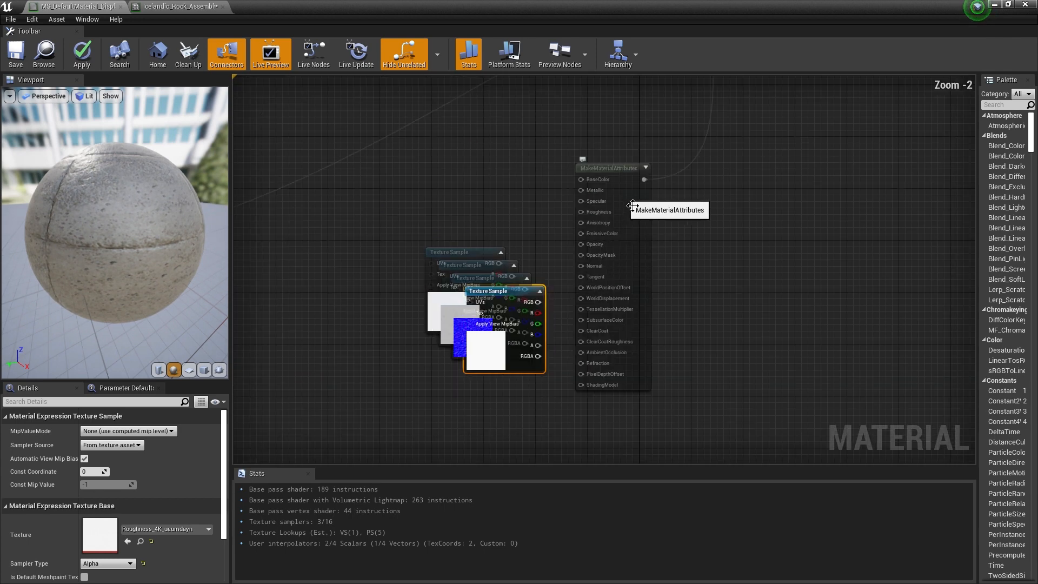
{"action": "right_click_drag", "start_coordinate": [455, 220], "coordinate": [480, 257]}
{"action": "left_click_drag", "start_coordinate": [491, 293], "coordinate": [494, 191]}
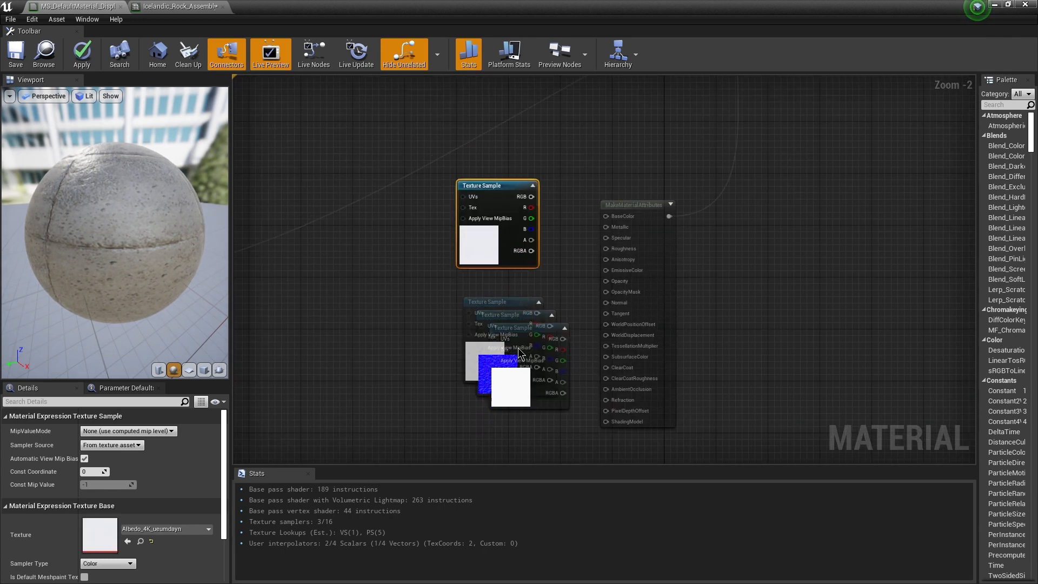
{"action": "left_click_drag", "start_coordinate": [517, 337], "coordinate": [407, 259]}
{"action": "left_click_drag", "start_coordinate": [522, 335], "coordinate": [653, 286]}
{"action": "right_click_drag", "start_coordinate": [591, 204], "coordinate": [602, 414]}
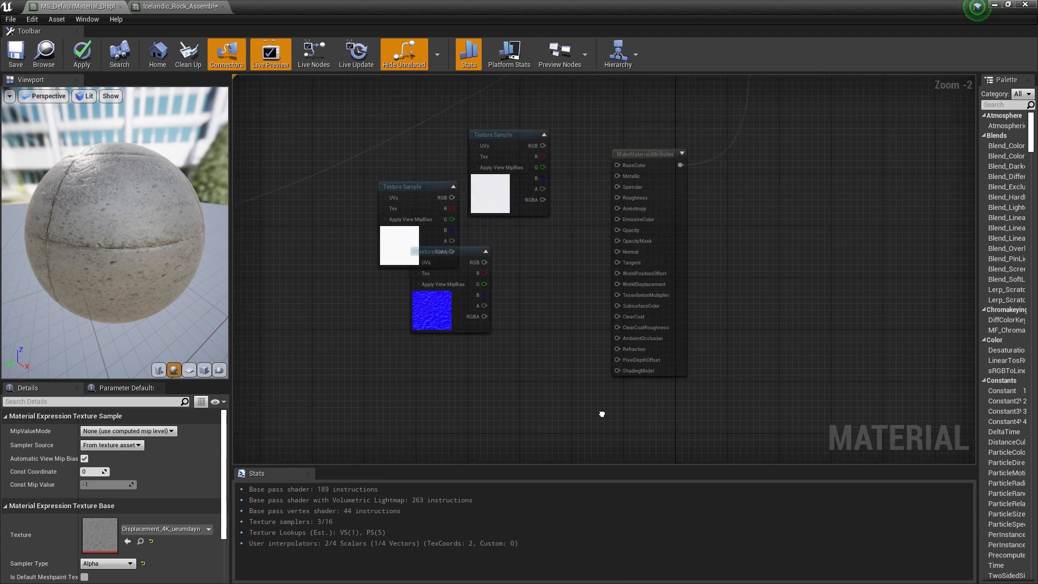
{"action": "left_click", "coordinate": [670, 254]}
{"action": "right_click_drag", "start_coordinate": [497, 306], "coordinate": [498, 364]}
{"action": "left_click_drag", "start_coordinate": [429, 348], "coordinate": [492, 325]}
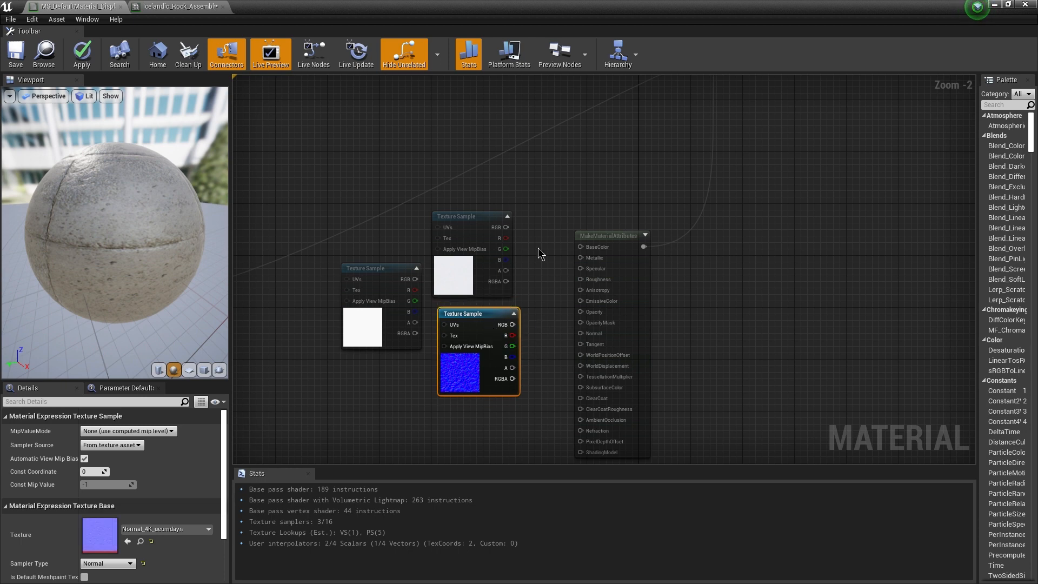
- Connect the snow Albedo, Normal and Roughness samples to BaseColor, Normal and Roughness of MakeMaterialAttributes and apply the material
{"action": "left_click", "coordinate": [518, 238]}
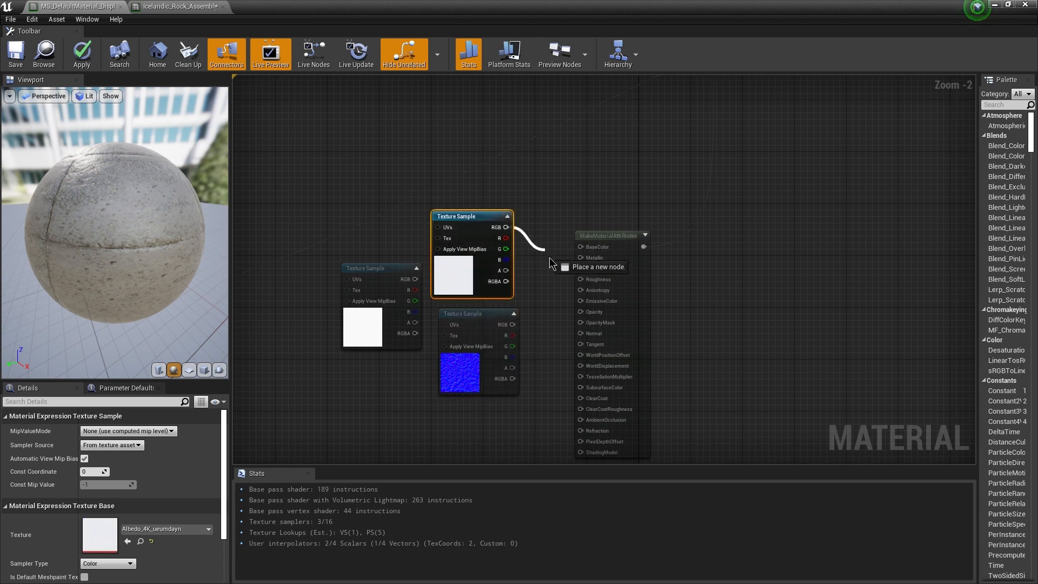
{"action": "left_click_drag", "start_coordinate": [583, 252], "coordinate": [582, 249]}
{"action": "right_click_drag", "start_coordinate": [525, 334], "coordinate": [523, 263]}
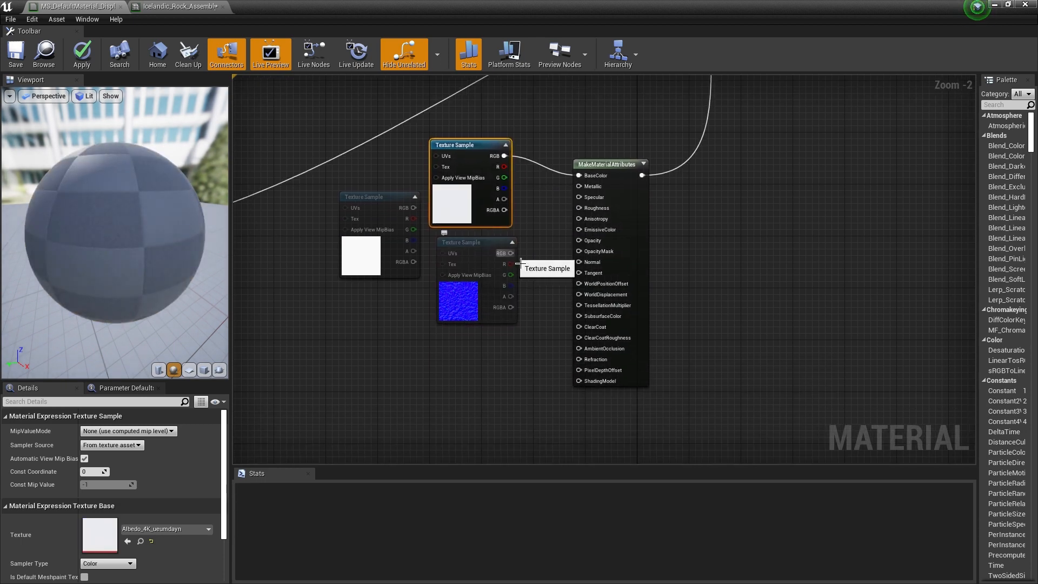
{"action": "left_click_drag", "start_coordinate": [511, 253], "coordinate": [579, 263]}
{"action": "left_click_drag", "start_coordinate": [482, 265], "coordinate": [469, 363]}
{"action": "left_click_drag", "start_coordinate": [389, 213], "coordinate": [577, 209]}
{"action": "right_click_drag", "start_coordinate": [545, 257], "coordinate": [404, 410]}
{"action": "scroll", "coordinate": [459, 366], "scroll_direction": "down", "scroll_amount": 2}
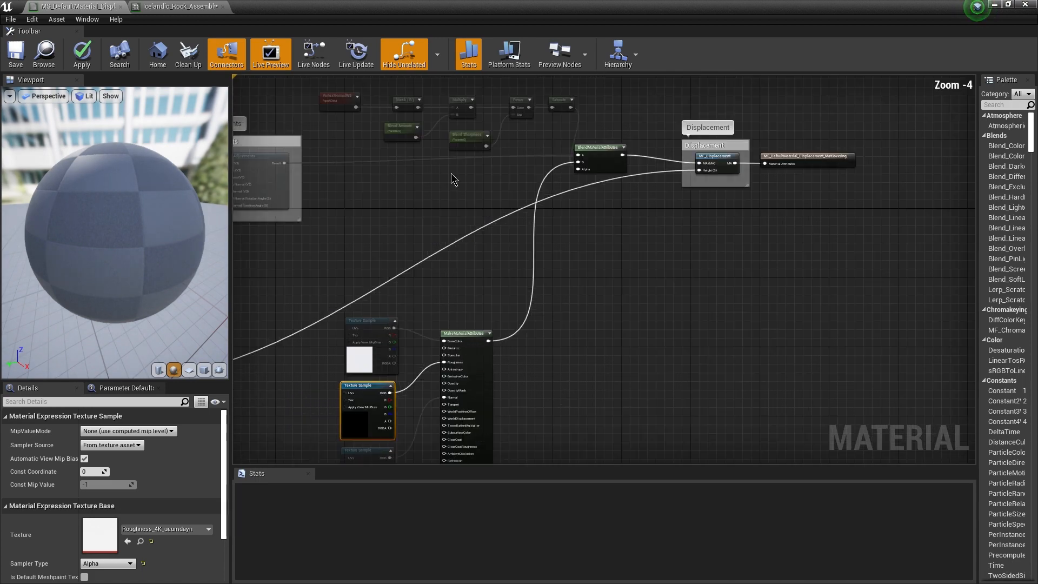
- Raise the rock instance's Blend Sharpness to about 21.62 and inspect the snow edge on the rock up close
{"action": "double_click", "coordinate": [413, 7]}
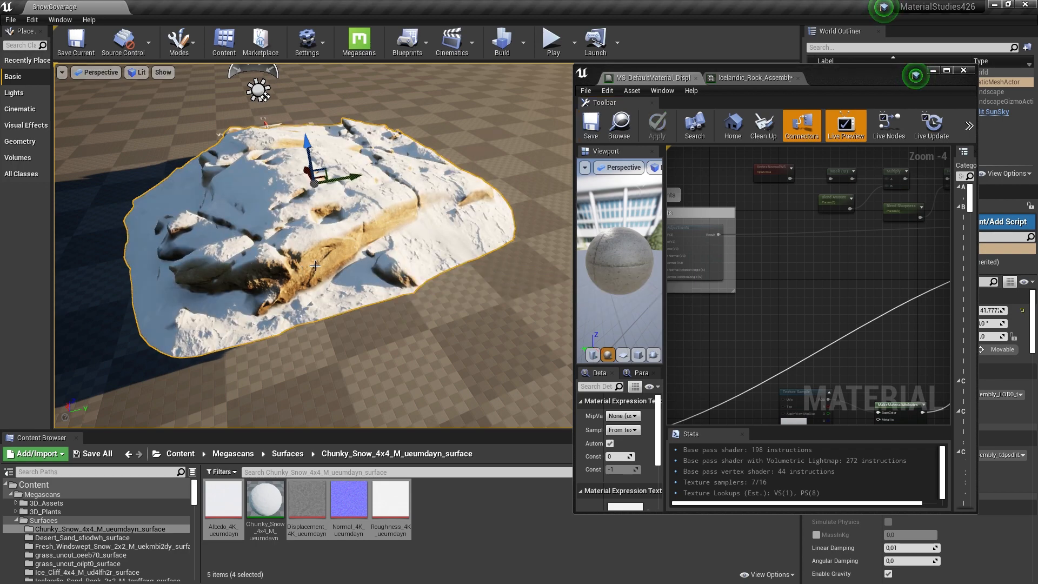
{"action": "right_click_drag", "start_coordinate": [297, 259], "coordinate": [347, 261]}
{"action": "left_click", "coordinate": [754, 77]}
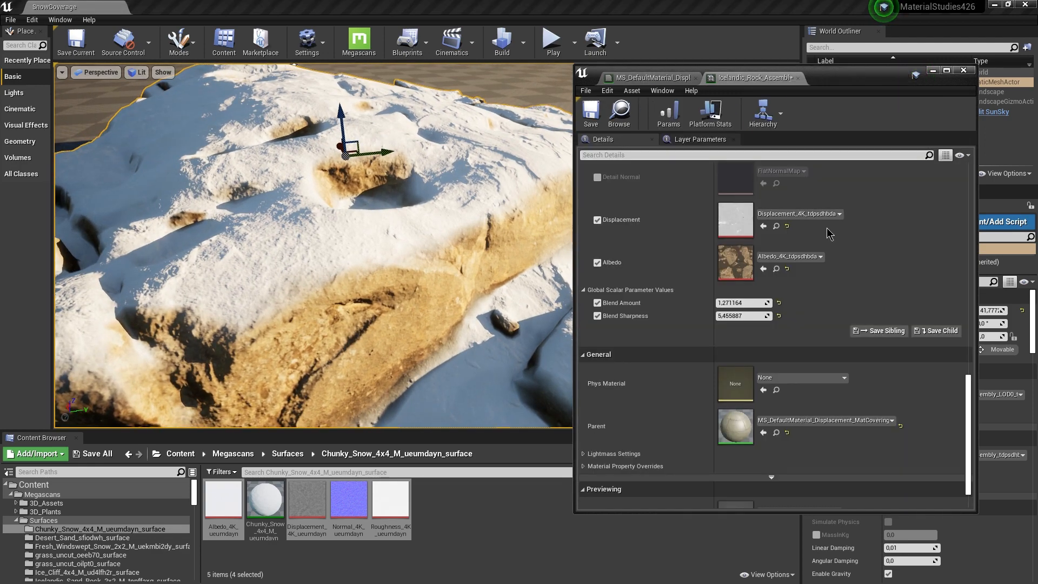
{"action": "left_click_drag", "start_coordinate": [744, 326], "coordinate": [719, 316]}
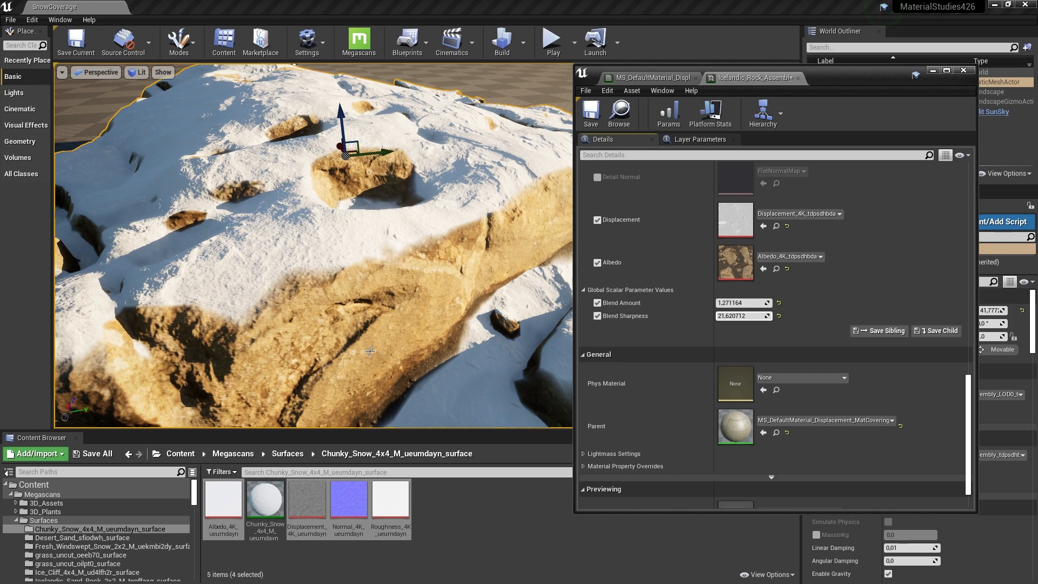
{"action": "right_click_drag", "start_coordinate": [378, 292], "coordinate": [370, 305]}
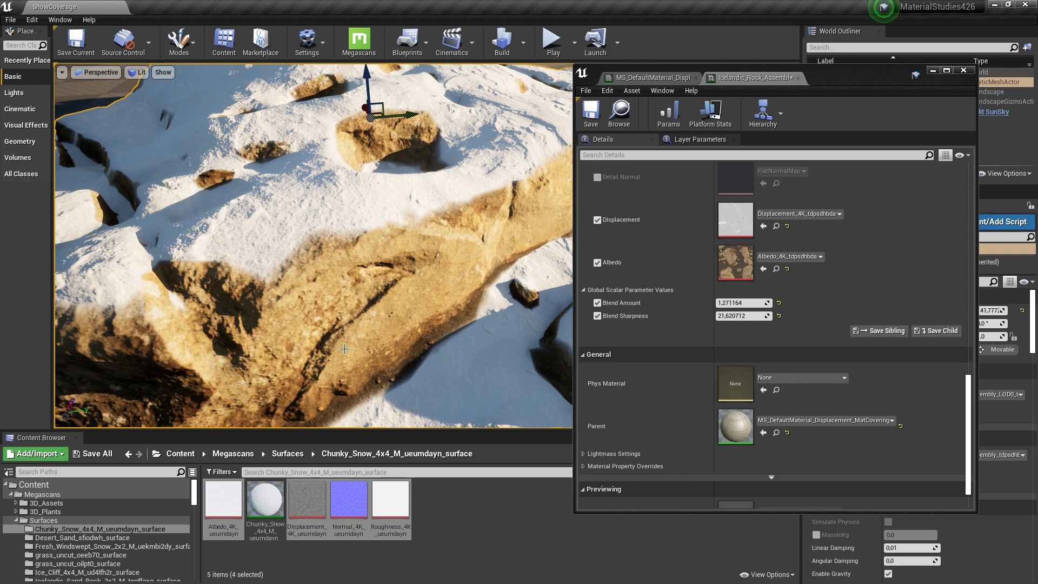
{"action": "mouse_move", "coordinate": [321, 236]}
{"action": "right_mouse_down"}
{"action": "mouse_move", "coordinate": [368, 244]}
{"action": "mouse_move", "coordinate": [322, 246]}
{"action": "right_mouse_up"}
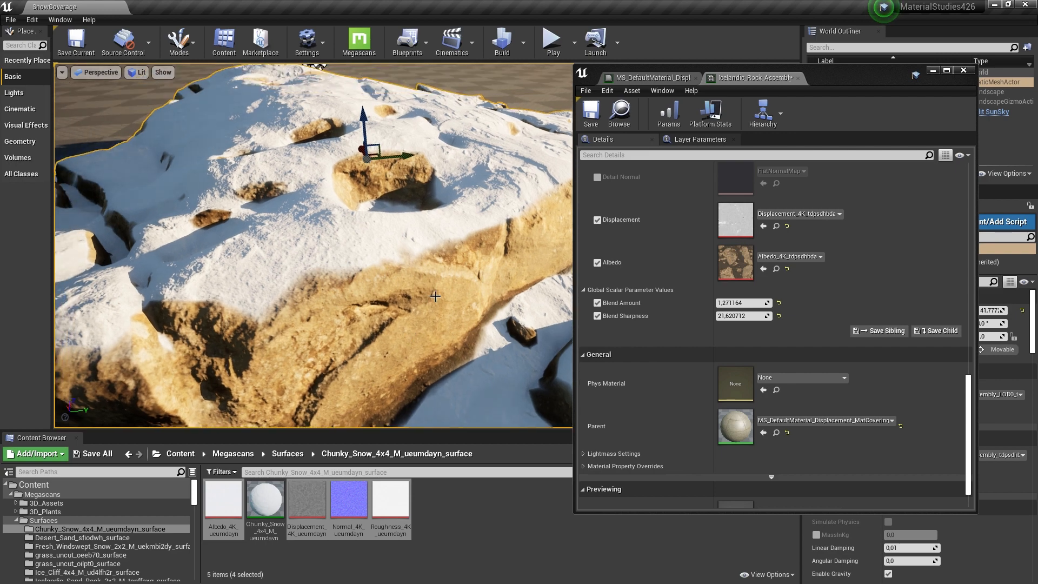
- In the material graph, move the VertexNormalWS node up and left, leaving space before the Mask (B) node
{"action": "left_click", "coordinate": [638, 83]}
{"action": "left_click", "coordinate": [947, 71]}
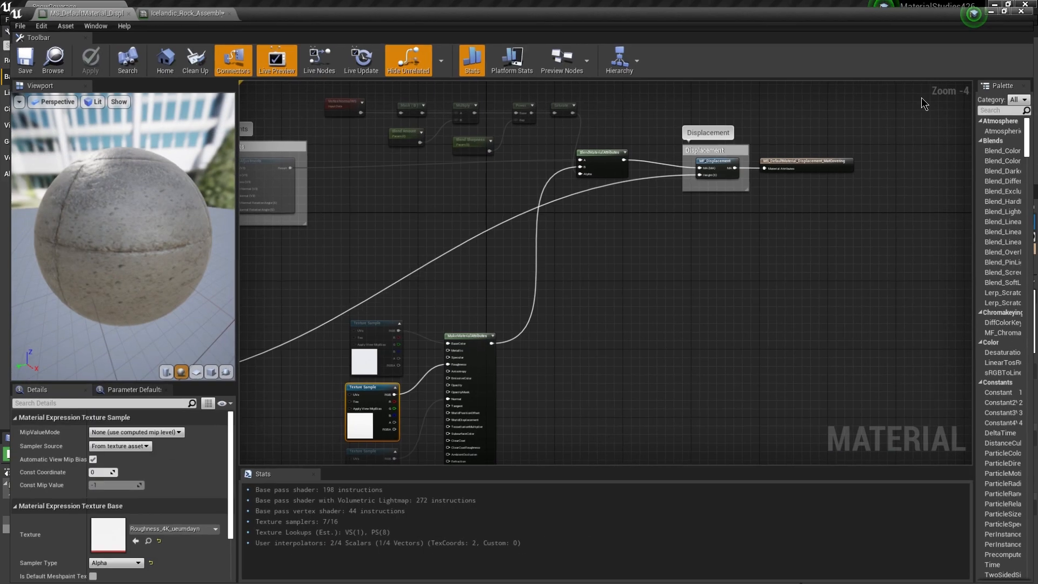
{"action": "right_click_drag", "start_coordinate": [410, 222], "coordinate": [637, 251]}
{"action": "left_click_drag", "start_coordinate": [636, 251], "coordinate": [527, 181]}
{"action": "left_click", "coordinate": [549, 223]}
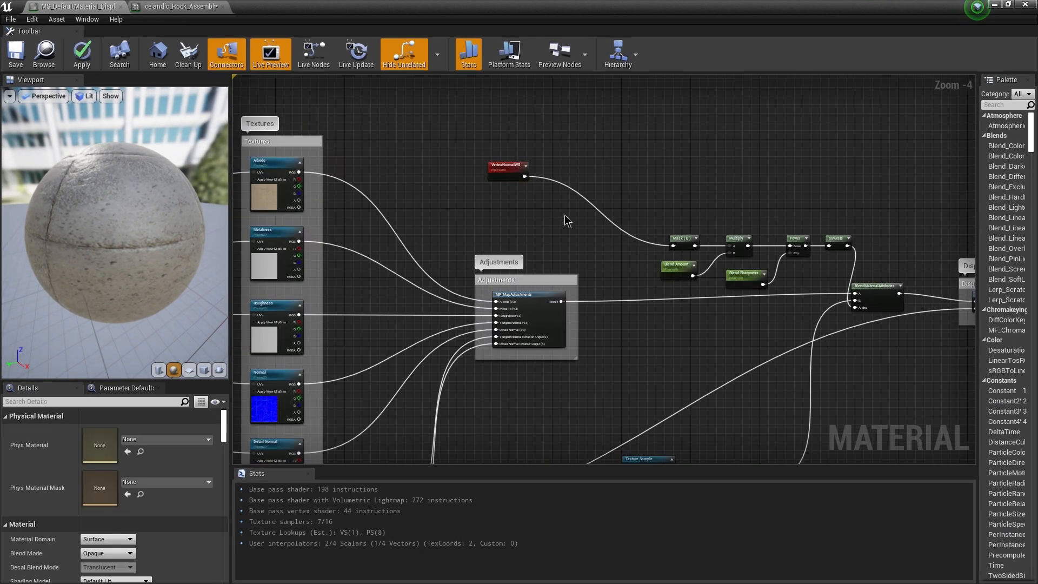
- Add a Multiply node near VertexNormalWS, feeding VertexNormalWS into A and the rock's Normal texture RGB into B
{"action": "right_click_drag", "start_coordinate": [564, 216], "coordinate": [544, 248]}
{"action": "scroll", "coordinate": [544, 248], "scroll_direction": "up", "scroll_amount": 1}
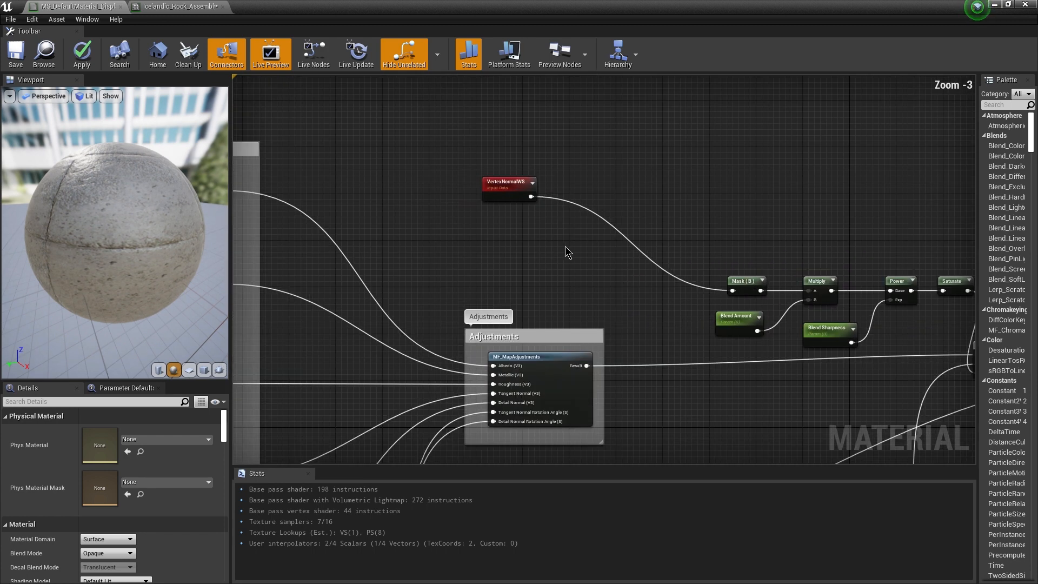
{"action": "left_click", "coordinate": [565, 246]}
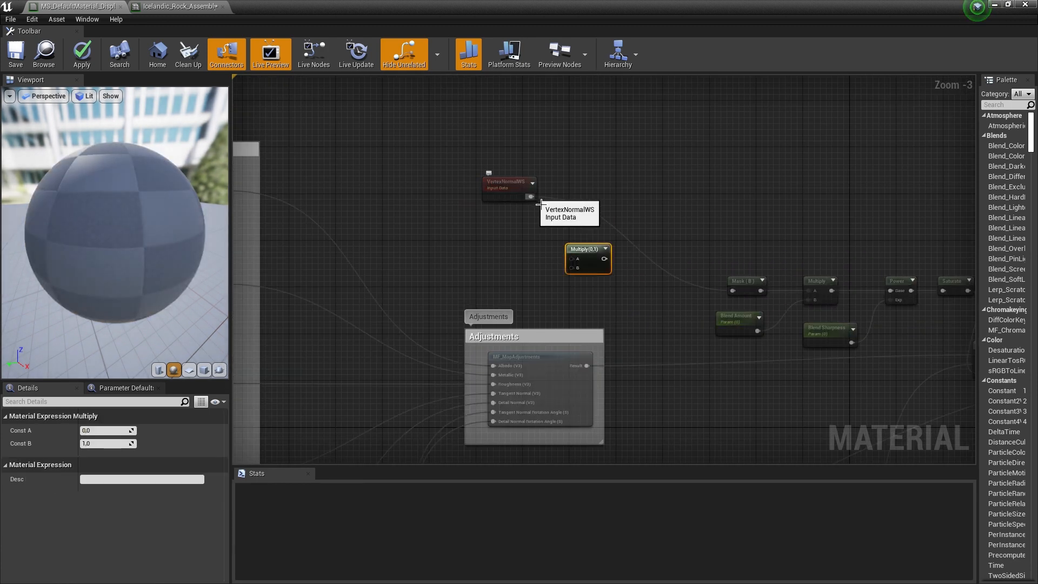
{"action": "left_click_drag", "start_coordinate": [540, 205], "coordinate": [572, 262]}
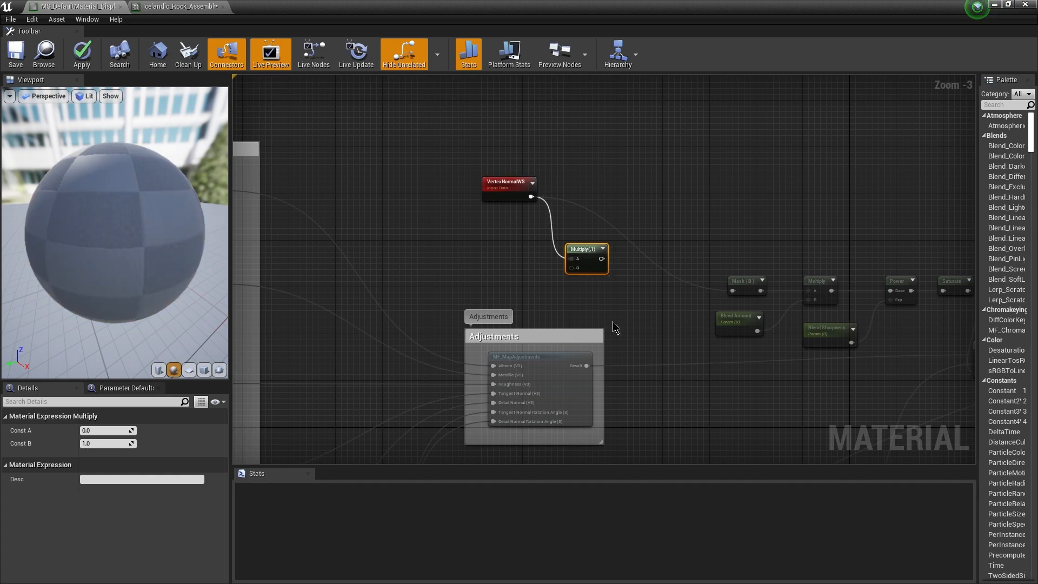
{"action": "right_click_drag", "start_coordinate": [485, 282], "coordinate": [716, 184]}
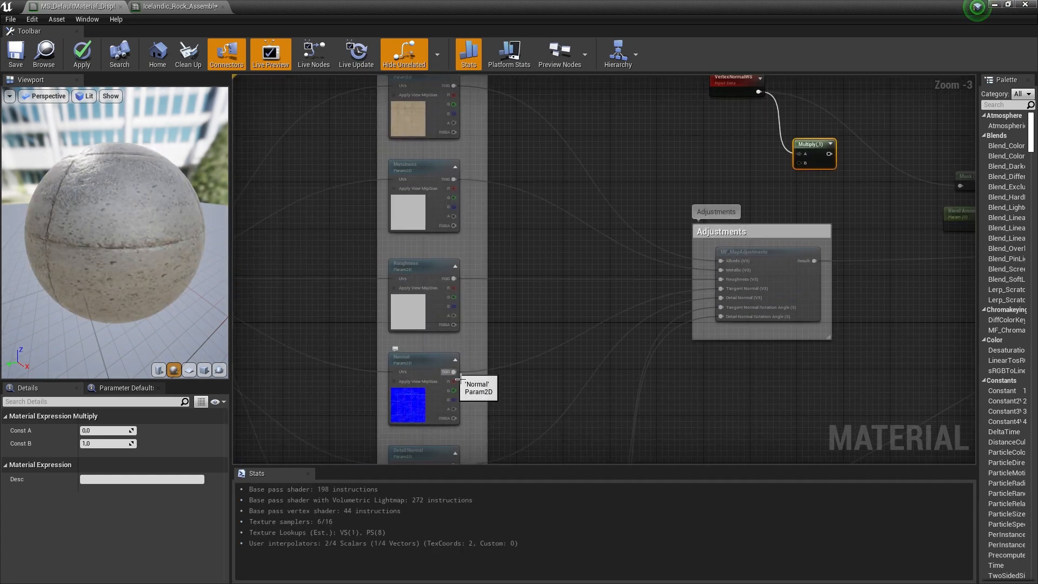
{"action": "left_click_drag", "start_coordinate": [454, 372], "coordinate": [799, 163]}
- Connect the new Multiply output to the Mask (B) input, save the material and check the snow on the rock
{"action": "right_click_drag", "start_coordinate": [703, 179], "coordinate": [297, 277]}
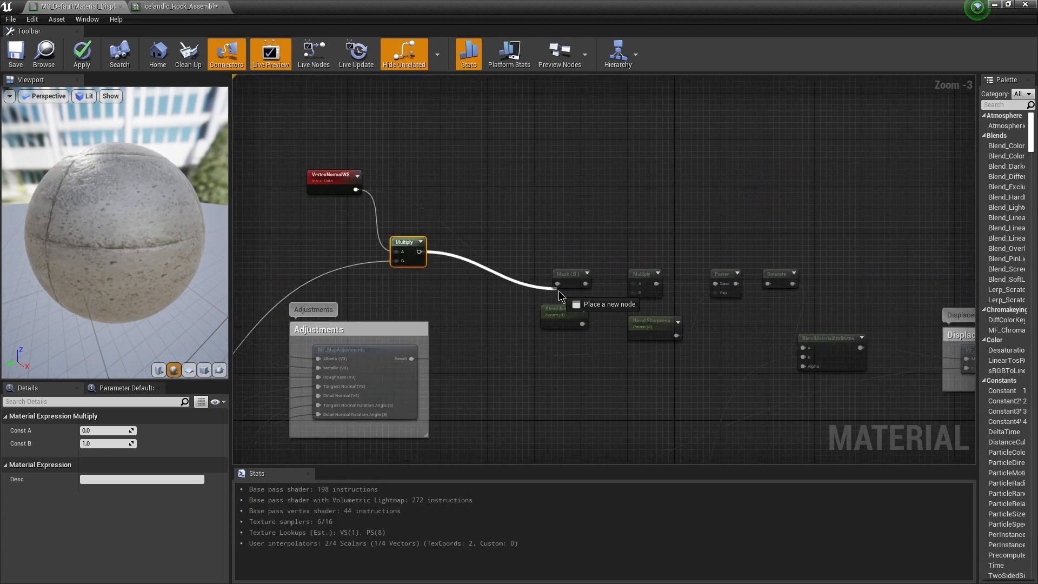
{"action": "left_click_drag", "start_coordinate": [559, 290], "coordinate": [560, 288]}
{"action": "right_click_drag", "start_coordinate": [469, 327], "coordinate": [479, 302]}
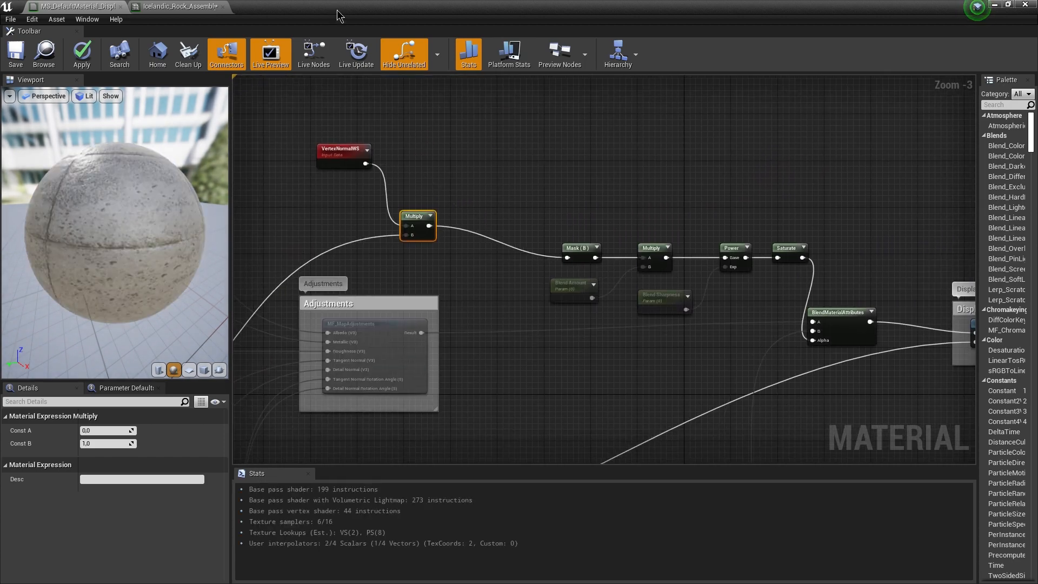
{"action": "double_click", "coordinate": [337, 15]}
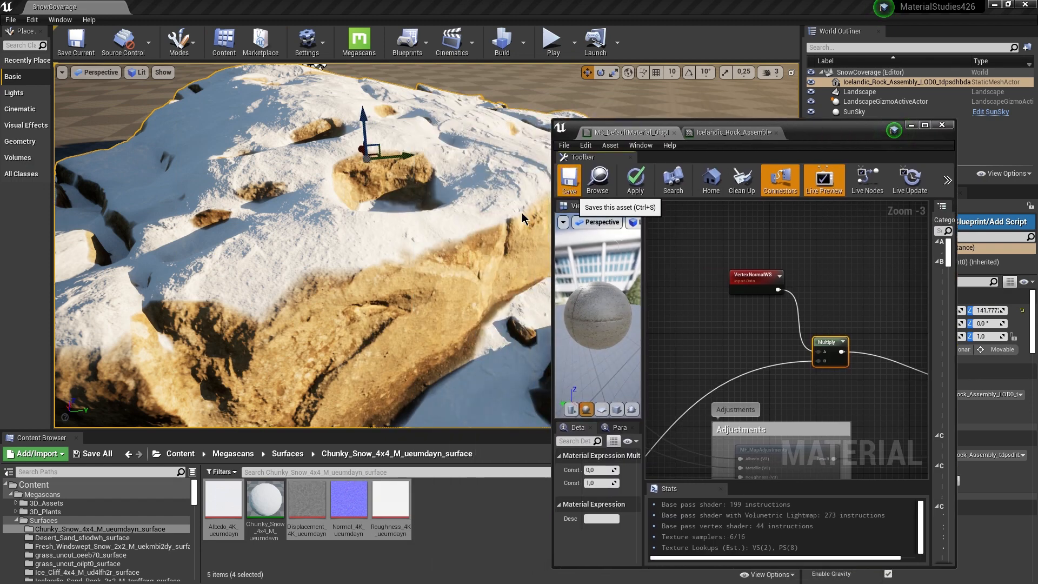
{"action": "left_click", "coordinate": [568, 179]}
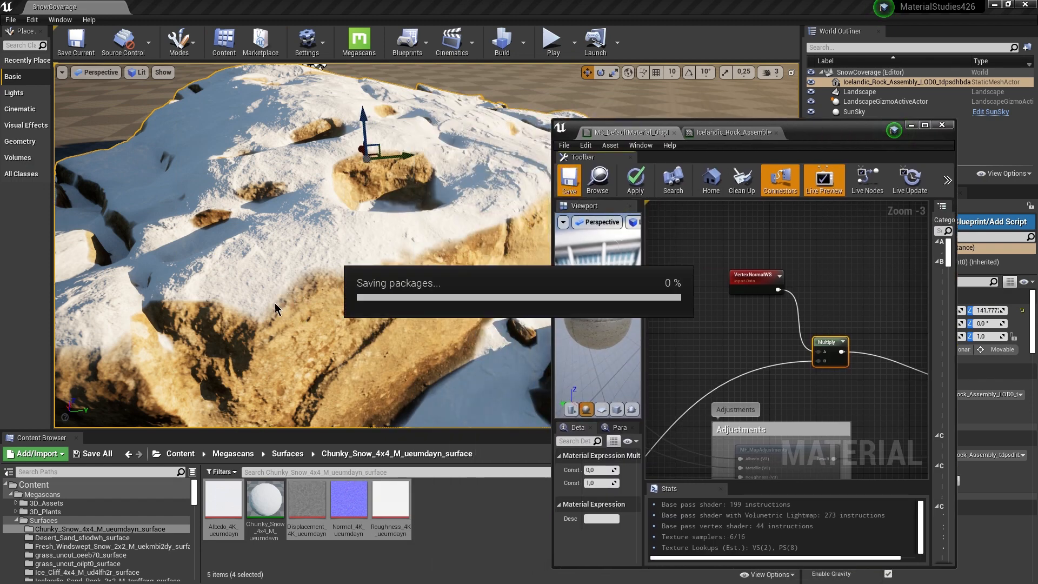
{"action": "right_click_drag", "start_coordinate": [333, 283], "coordinate": [301, 273]}
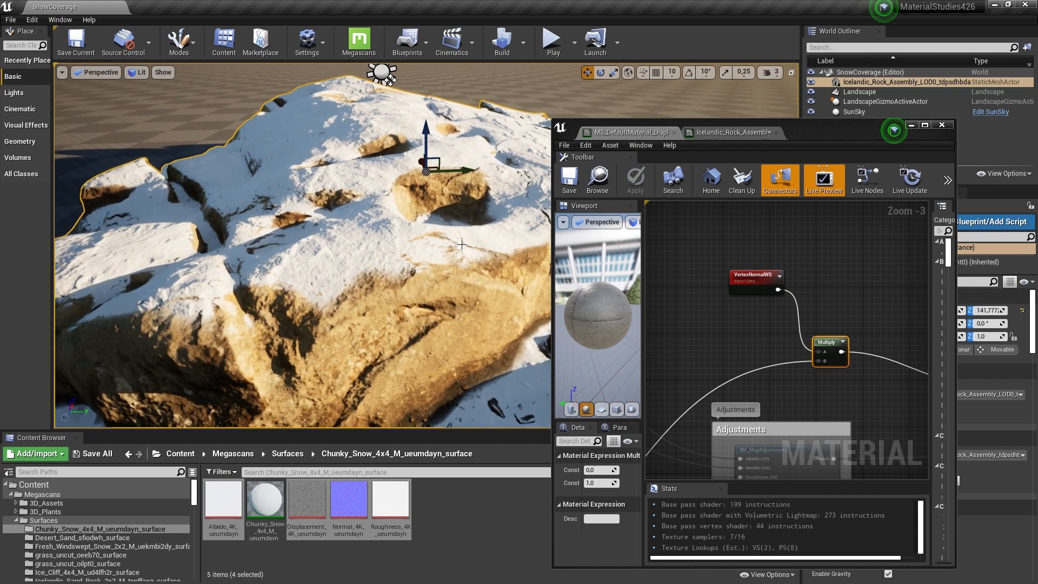
- In the rock's material instance, set Blend Amount to about 1.84 and Blend Sharpness to about 48.69, and inspect the snow coverage
{"action": "left_click", "coordinate": [741, 135]}
{"action": "left_click_drag", "start_coordinate": [722, 357], "coordinate": [736, 358]}
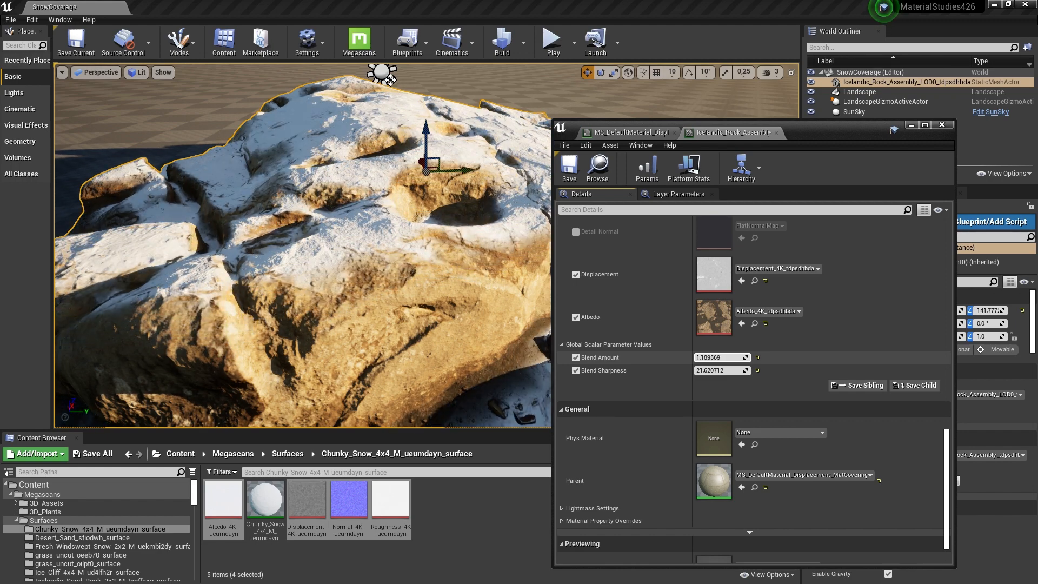
{"action": "left_click_drag", "start_coordinate": [721, 377], "coordinate": [711, 358]}
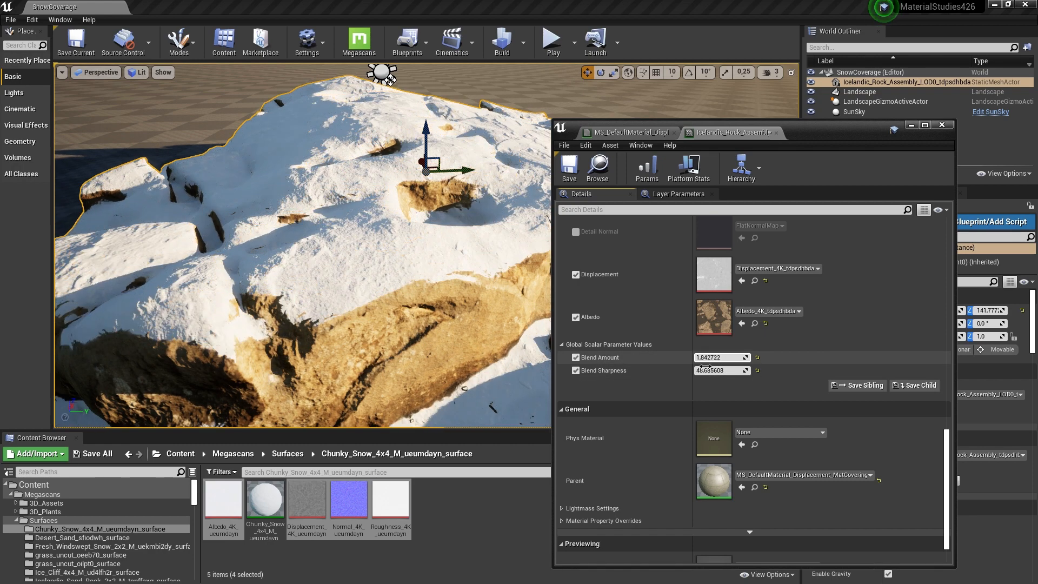
{"action": "right_click_drag", "start_coordinate": [411, 260], "coordinate": [455, 275]}
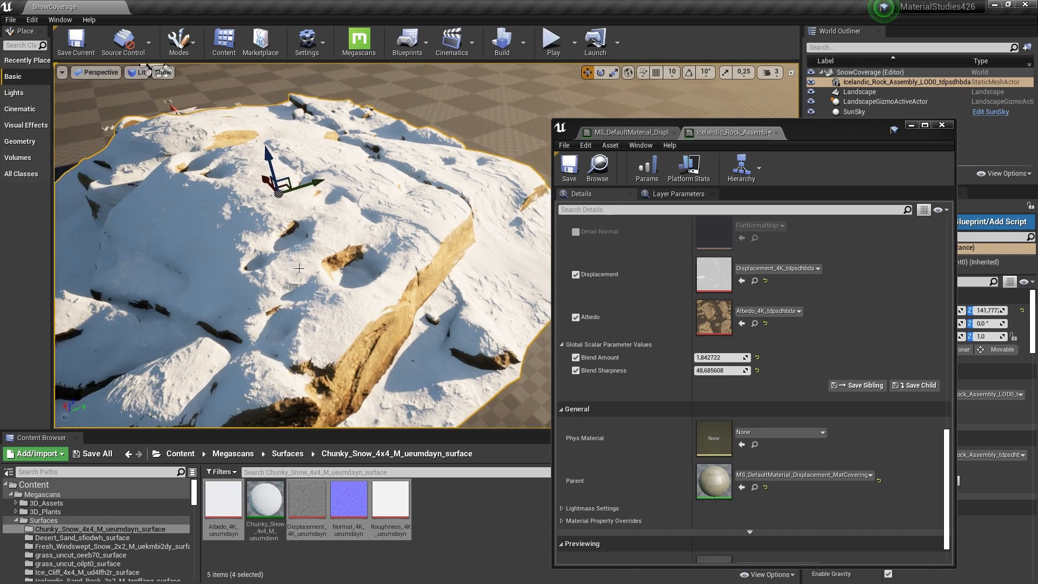
- Return to the parent material graph and add a TextureCoordinate node beside the snow texture samples
{"action": "left_click", "coordinate": [925, 125]}
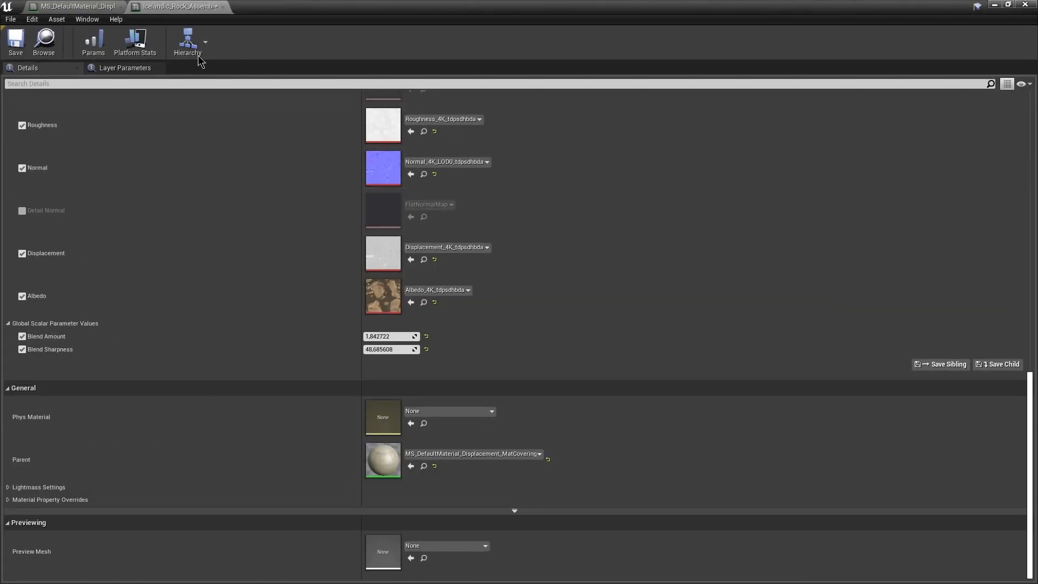
{"action": "left_click", "coordinate": [78, 10]}
{"action": "right_click_drag", "start_coordinate": [601, 372], "coordinate": [789, 81]}
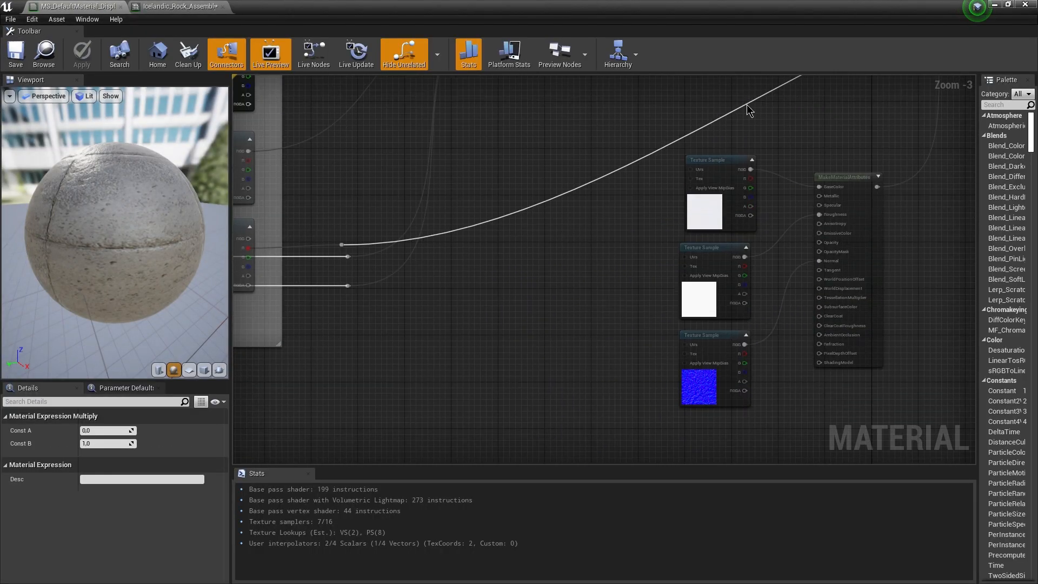
{"action": "right_click_drag", "start_coordinate": [611, 291], "coordinate": [519, 291]}
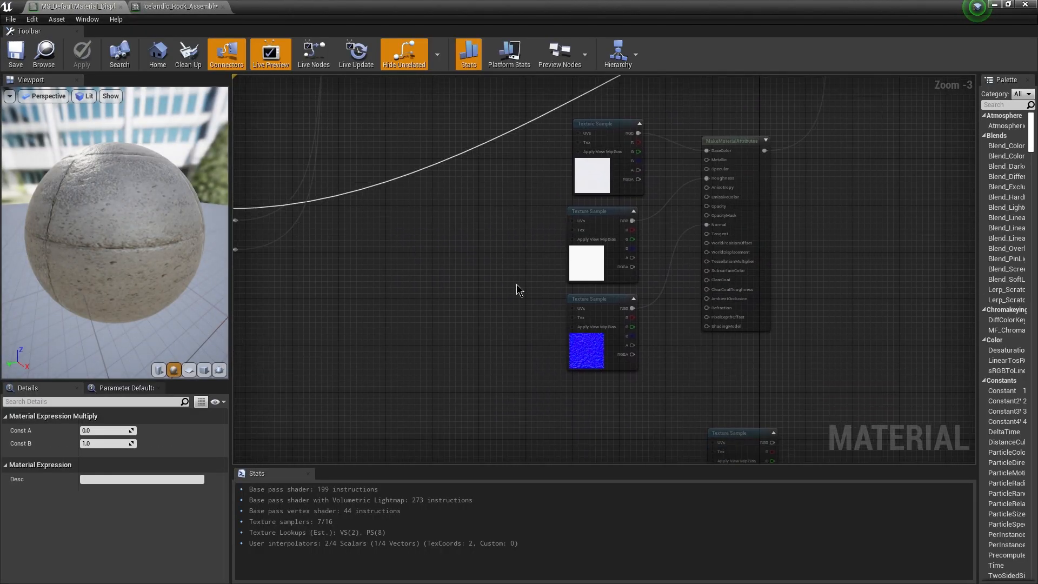
{"action": "right_click", "coordinate": [407, 248]}
{"action": "type", "text": "tex"}
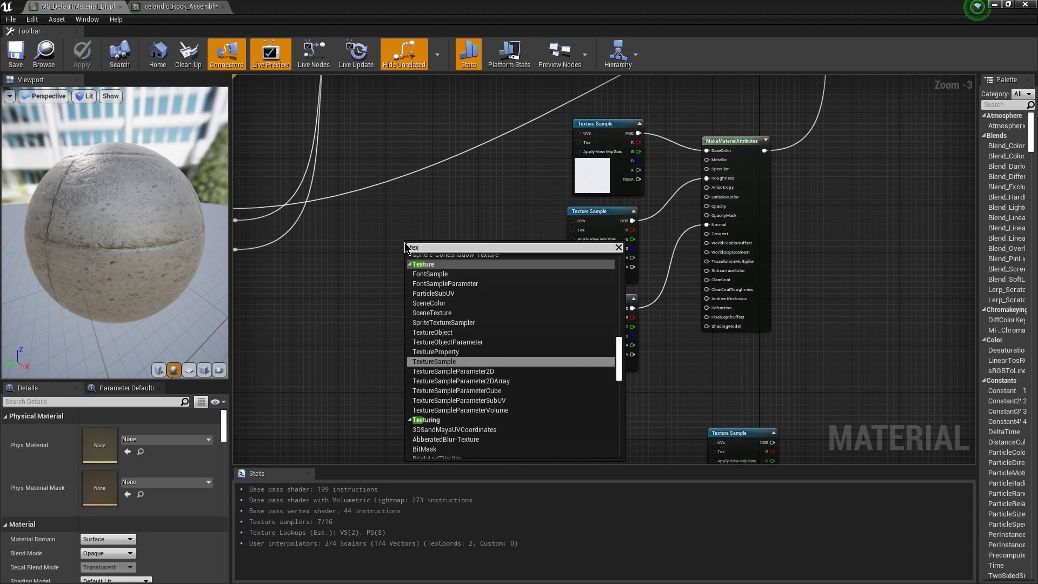
{"action": "type", "text": "turecoord"}
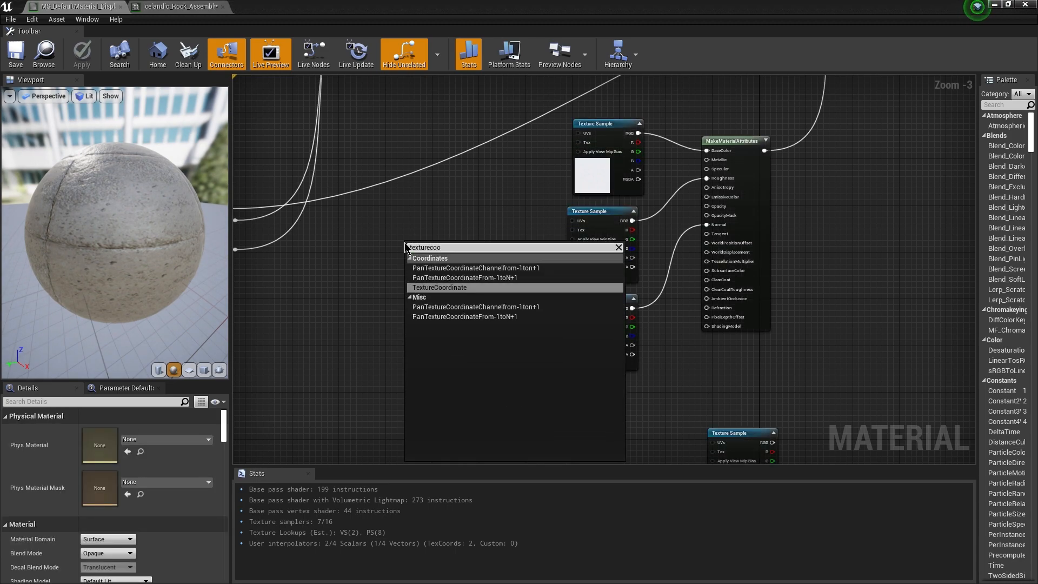
{"action": "key", "text": "Return"}
{"action": "left_click", "coordinate": [419, 299]}
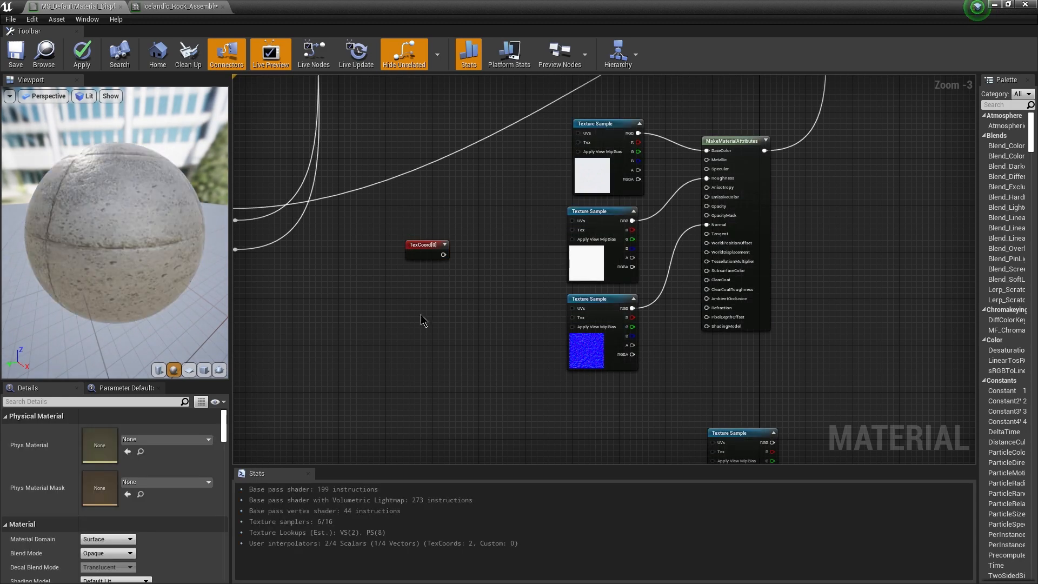
{"action": "right_click_drag", "start_coordinate": [421, 301], "coordinate": [413, 316]}
- Add a Constant below the TexCoord node and convert it to a scalar parameter named Cover Mat Size
{"action": "key", "text": "1"}
{"action": "left_click", "coordinate": [414, 316]}
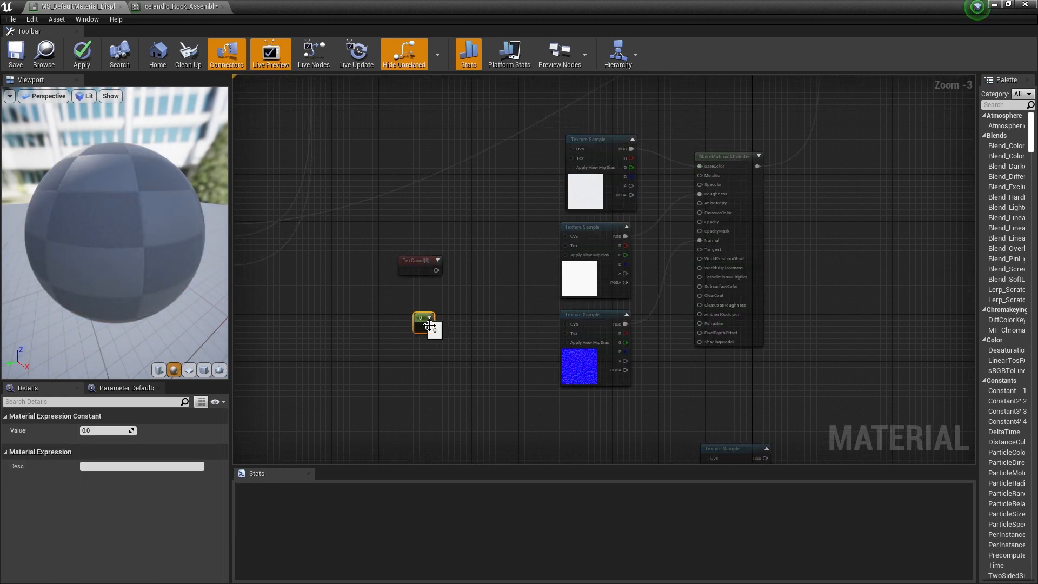
{"action": "right_click", "coordinate": [427, 324]}
{"action": "left_click", "coordinate": [454, 363]}
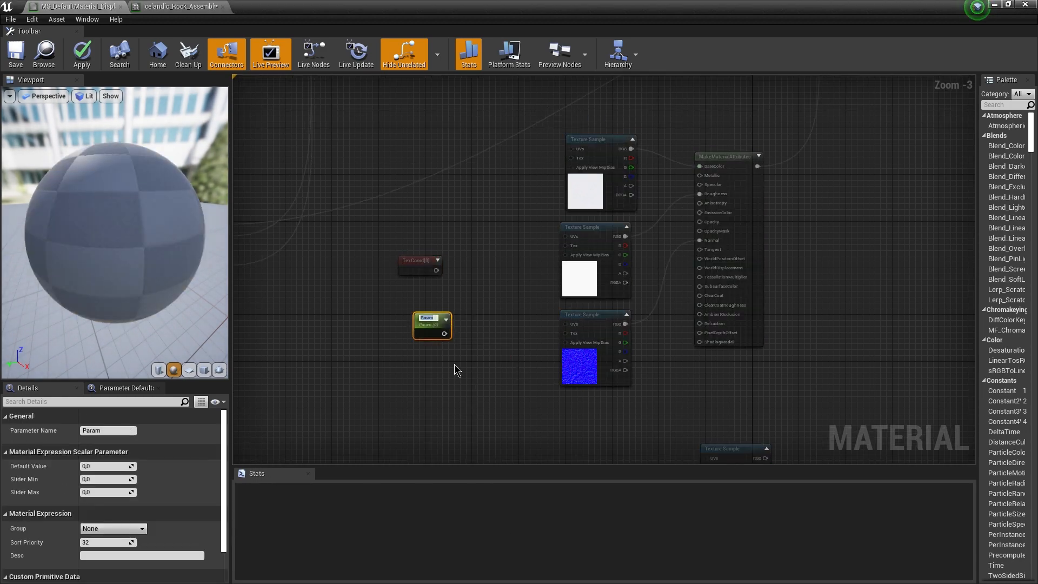
{"action": "type", "text": "c"}
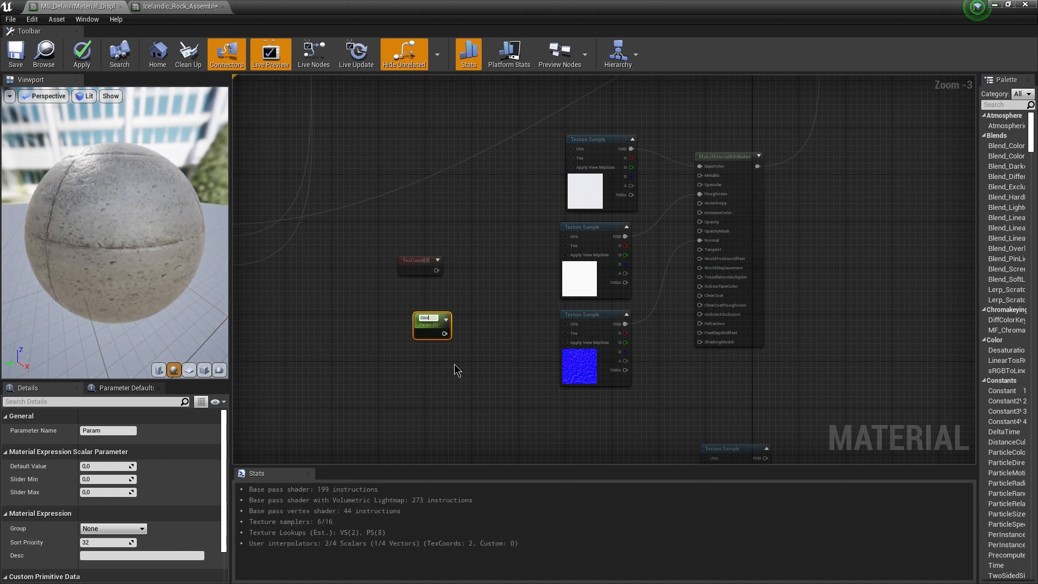
{"action": "type", "text": "over Mat Size"}
{"action": "key", "text": "Return"}
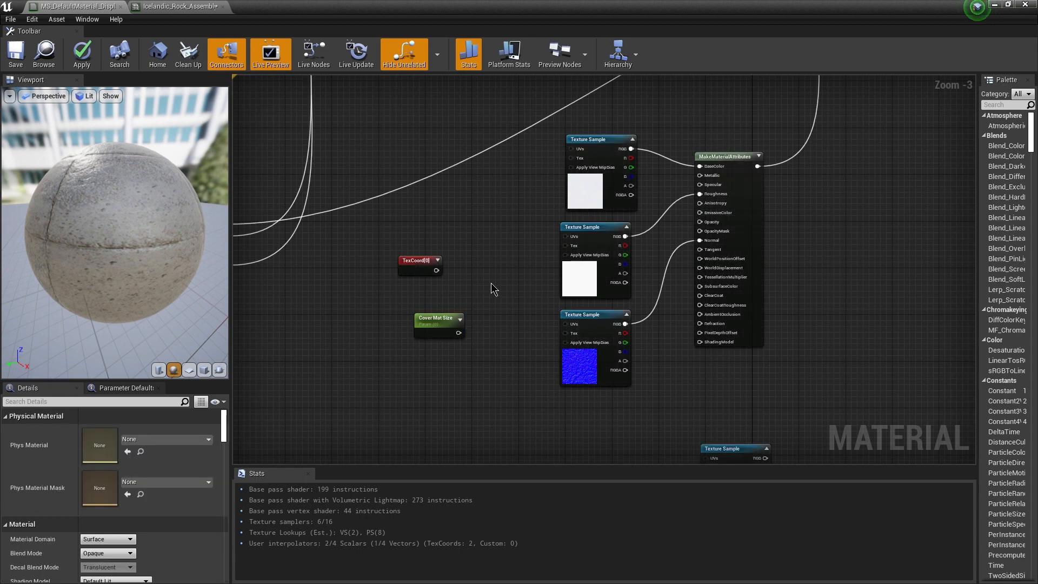
- Add a Multiply node and connect TexCoord to its A input and Cover Mat Size to its B input
{"action": "left_click", "coordinate": [491, 284]}
{"action": "left_click_drag", "start_coordinate": [416, 269], "coordinate": [496, 295]}
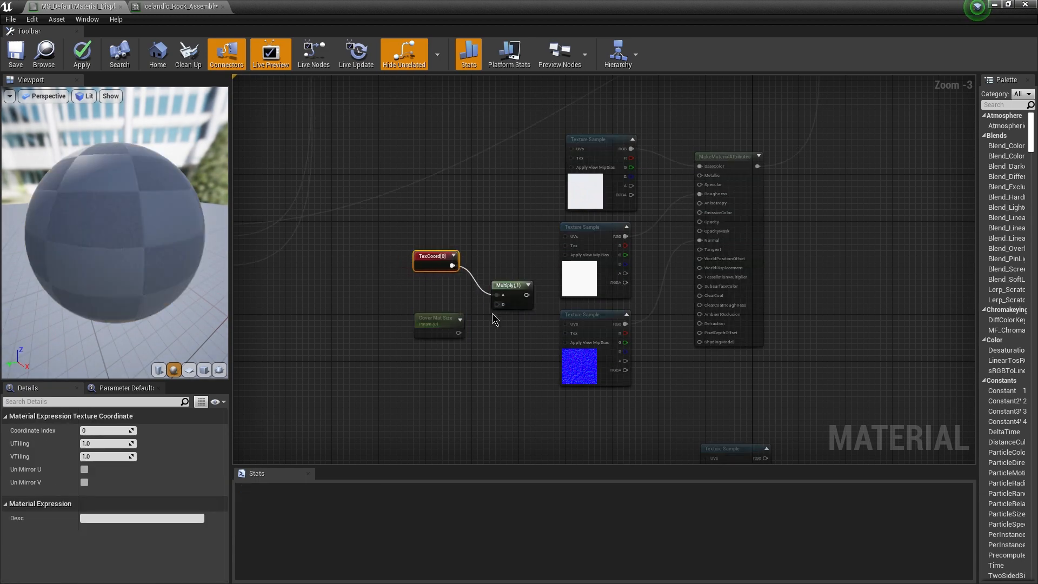
{"action": "left_click_drag", "start_coordinate": [466, 339], "coordinate": [497, 303]}
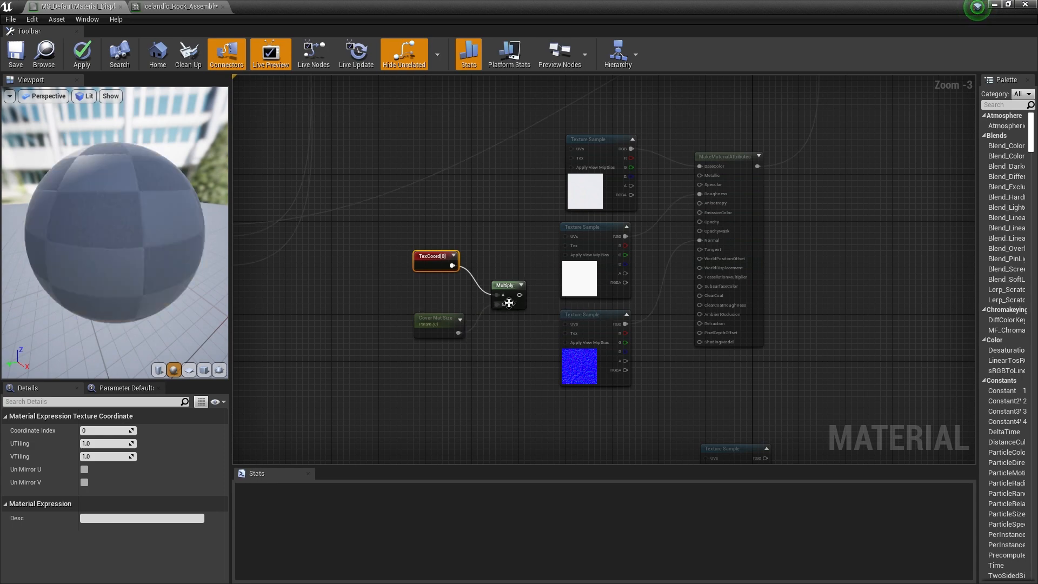
- Connect the tiling Multiply output to the UVs of the snow Albedo, Roughness and Normal texture samples
{"action": "right_click_drag", "start_coordinate": [508, 246], "coordinate": [391, 272]}
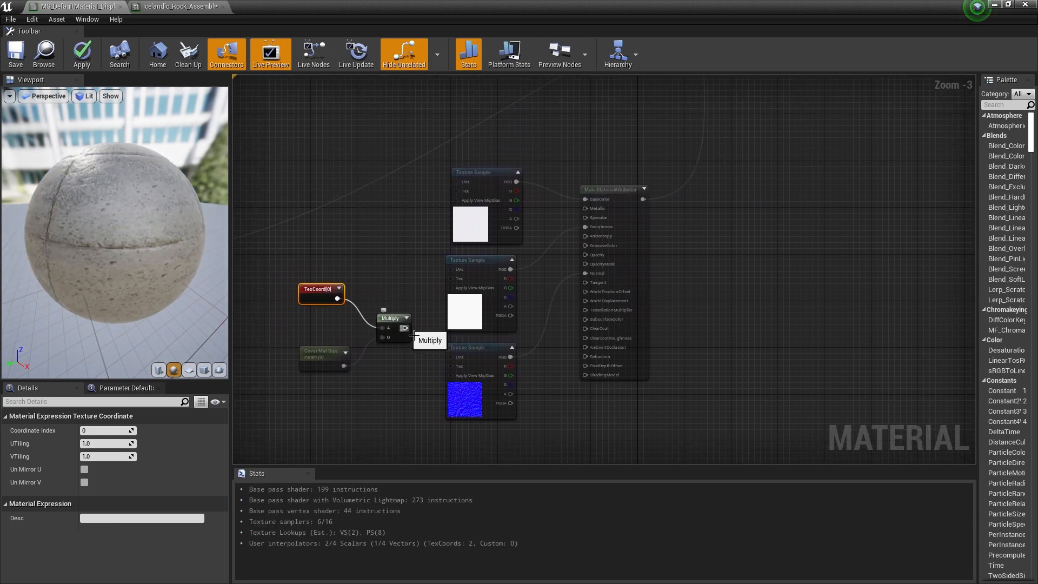
{"action": "left_click_drag", "start_coordinate": [405, 328], "coordinate": [458, 183]}
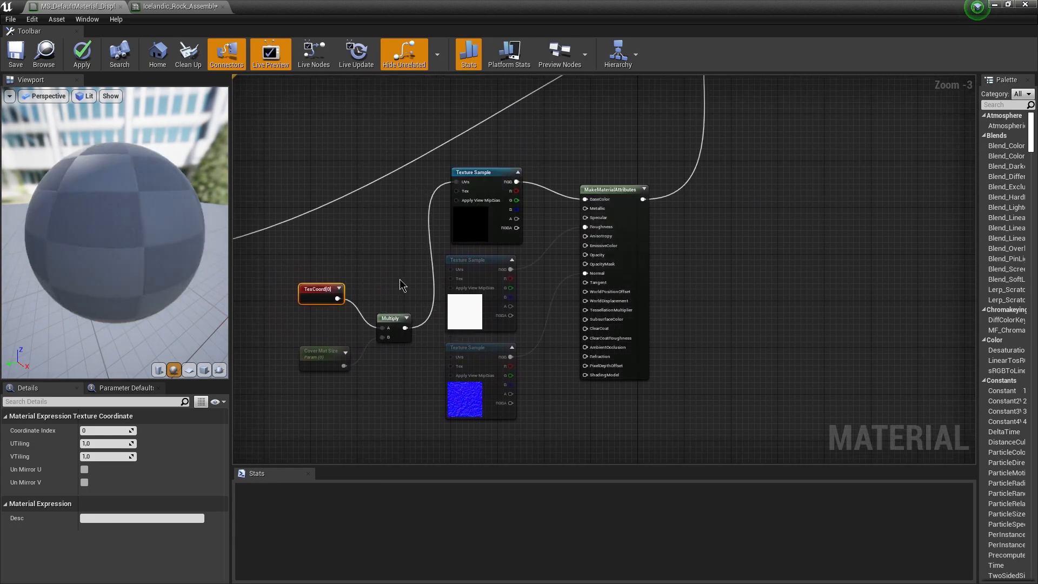
{"action": "right_click_drag", "start_coordinate": [400, 285], "coordinate": [353, 214]}
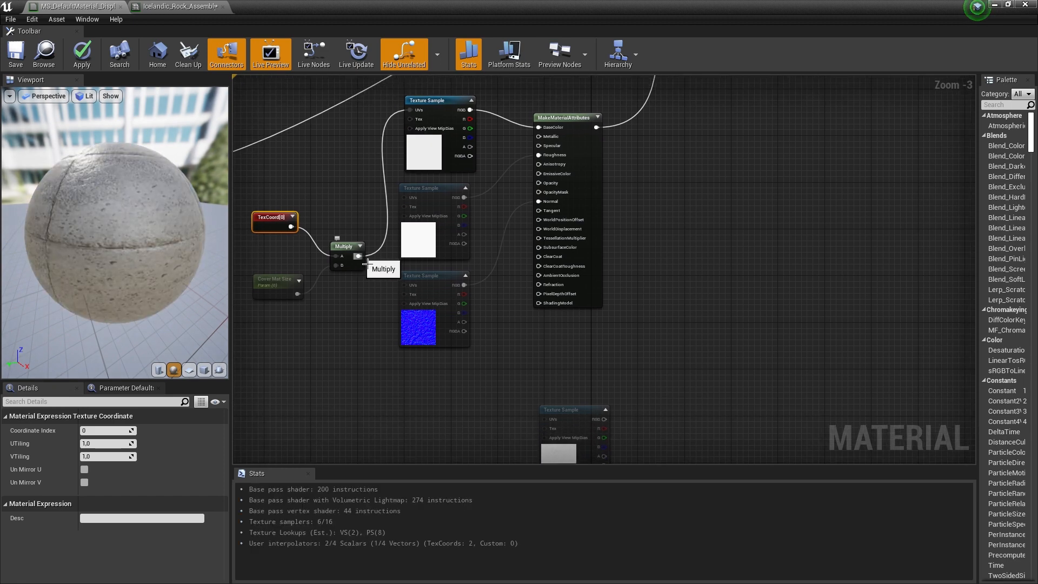
{"action": "left_click_drag", "start_coordinate": [366, 263], "coordinate": [404, 201]}
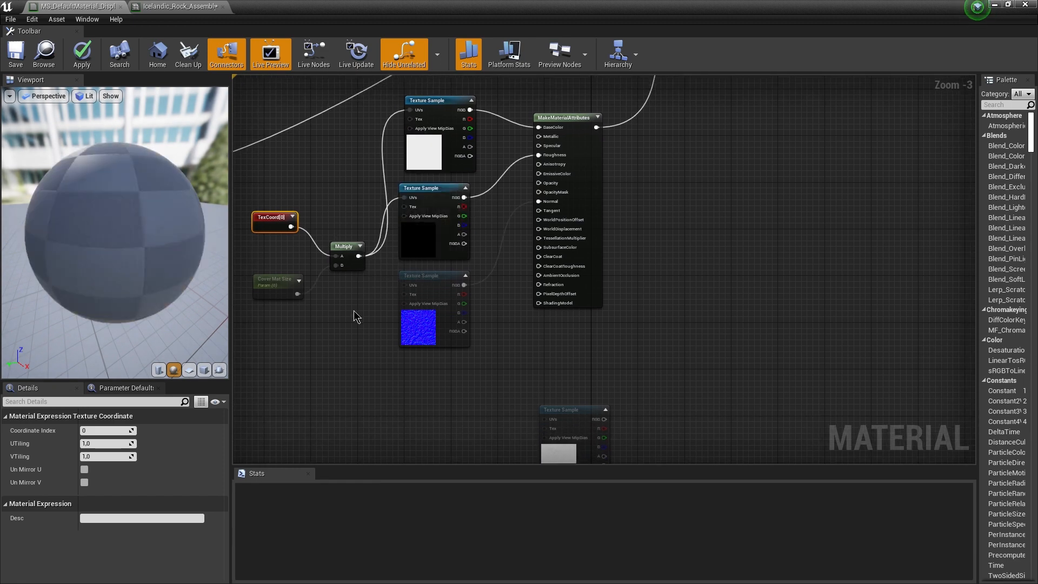
{"action": "right_click_drag", "start_coordinate": [354, 311], "coordinate": [375, 252]}
{"action": "left_click_drag", "start_coordinate": [380, 196], "coordinate": [424, 223]}
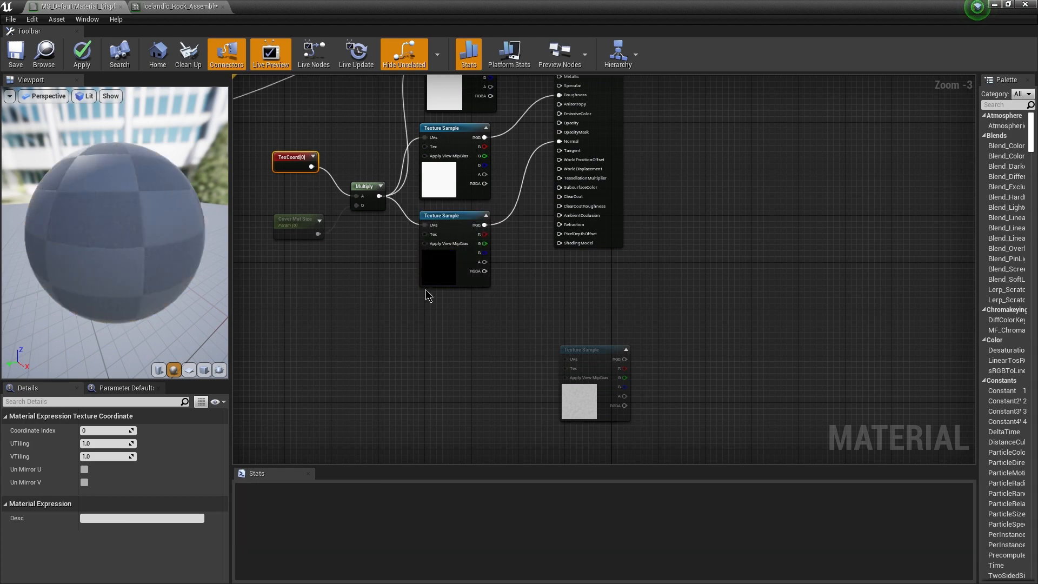
- Move the snow Displacement sample under the Normal sample and connect the tiling Multiply output to its UVs
{"action": "right_click_drag", "start_coordinate": [425, 289], "coordinate": [454, 291]}
{"action": "left_click_drag", "start_coordinate": [638, 376], "coordinate": [498, 359]}
{"action": "right_click_drag", "start_coordinate": [416, 291], "coordinate": [433, 292]}
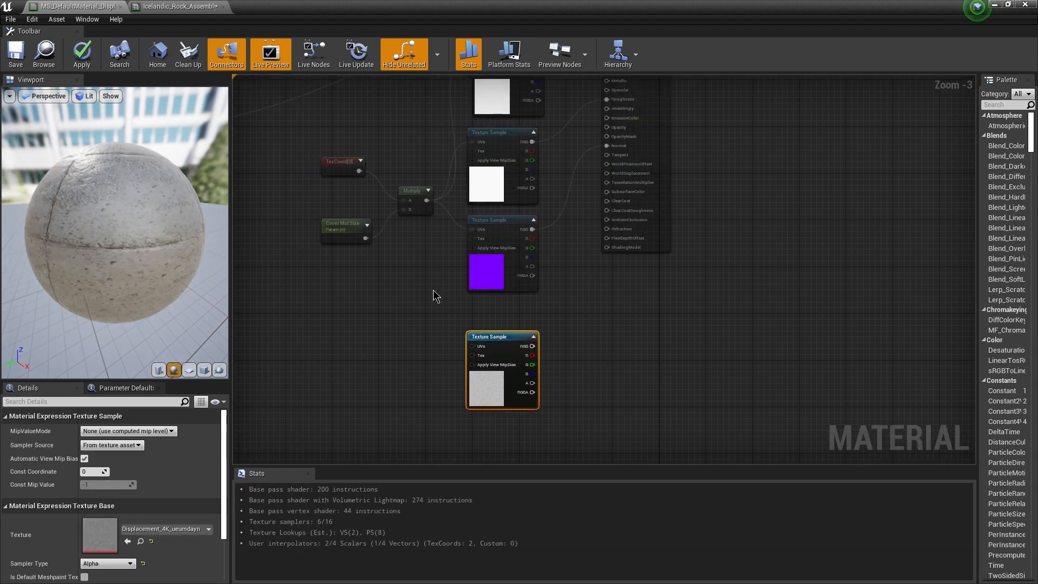
{"action": "left_click_drag", "start_coordinate": [426, 200], "coordinate": [474, 357]}
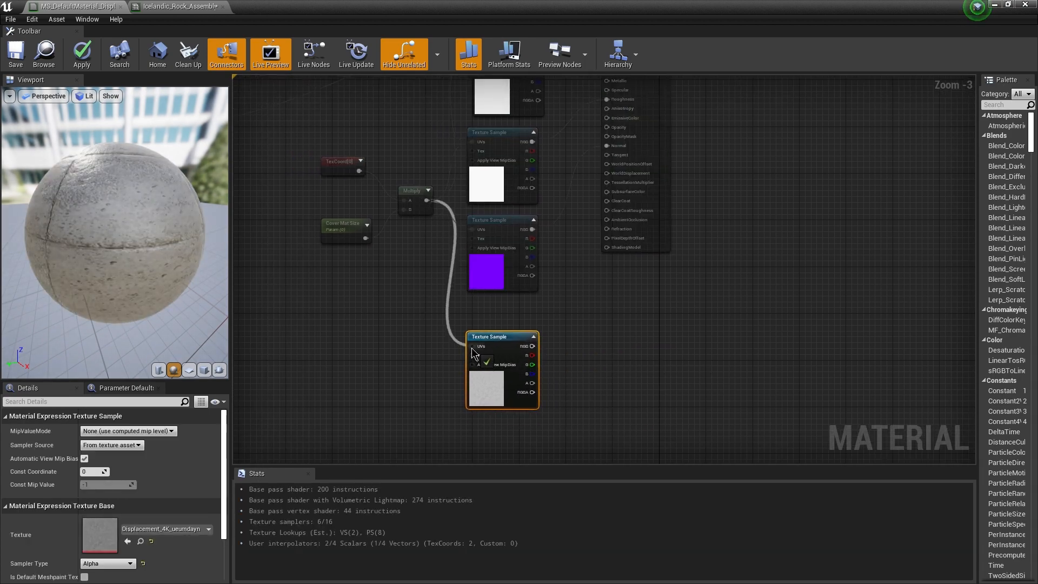
{"action": "right_click_drag", "start_coordinate": [474, 356], "coordinate": [445, 358]}
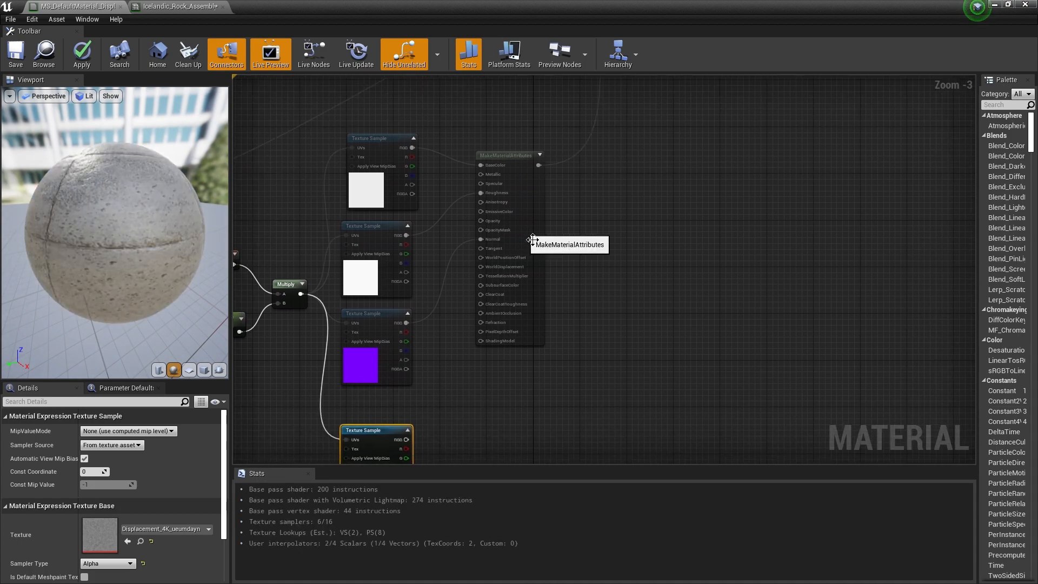
- Move MakeMaterialAttributes farther from the snow samples and lower the Displacement sample to make room for more nodes
{"action": "left_click_drag", "start_coordinate": [515, 248], "coordinate": [602, 230]}
{"action": "right_click_drag", "start_coordinate": [469, 339], "coordinate": [528, 211]}
{"action": "left_click_drag", "start_coordinate": [466, 286], "coordinate": [466, 325]}
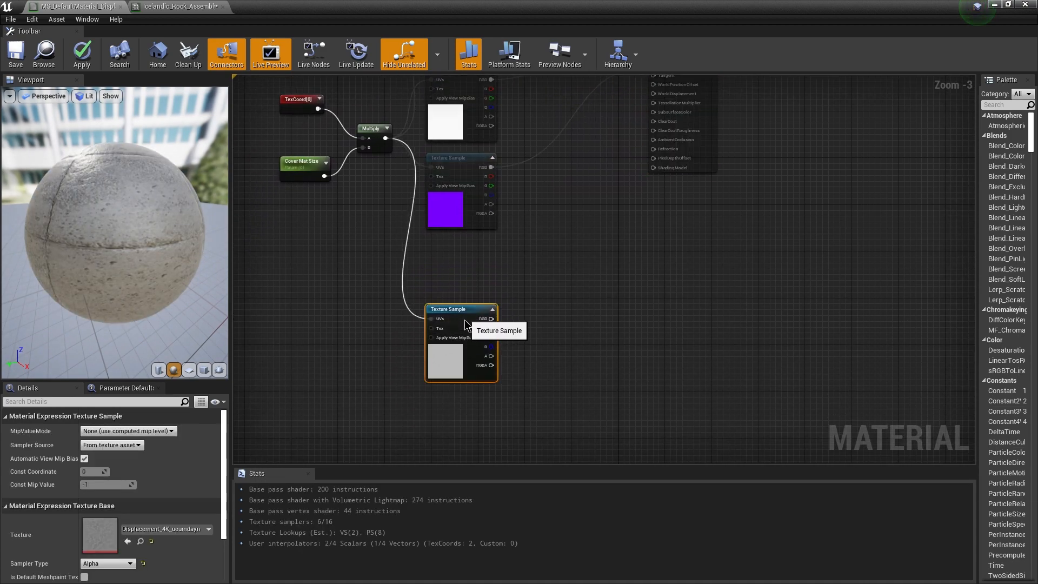
- Add a Constant3Vector node in the space between the snow Normal and Displacement samples
{"action": "left_click", "coordinate": [472, 176]}
{"action": "right_click_drag", "start_coordinate": [471, 196], "coordinate": [490, 327]}
{"action": "right_click_drag", "start_coordinate": [506, 372], "coordinate": [532, 279]}
{"action": "left_click", "coordinate": [521, 309]}
{"action": "right_click_drag", "start_coordinate": [508, 319], "coordinate": [468, 318]}
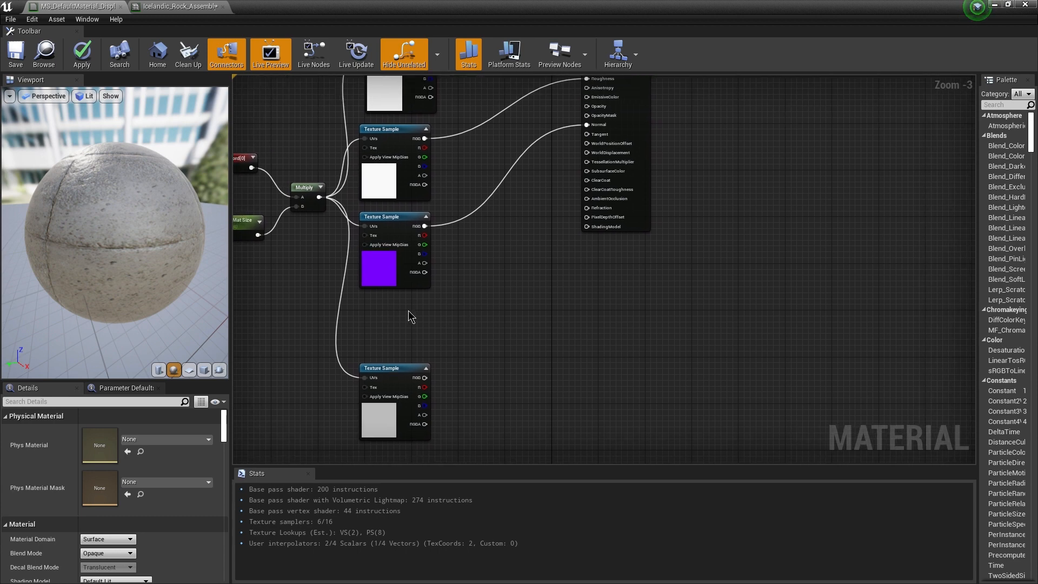
{"action": "left_click", "coordinate": [489, 290]}
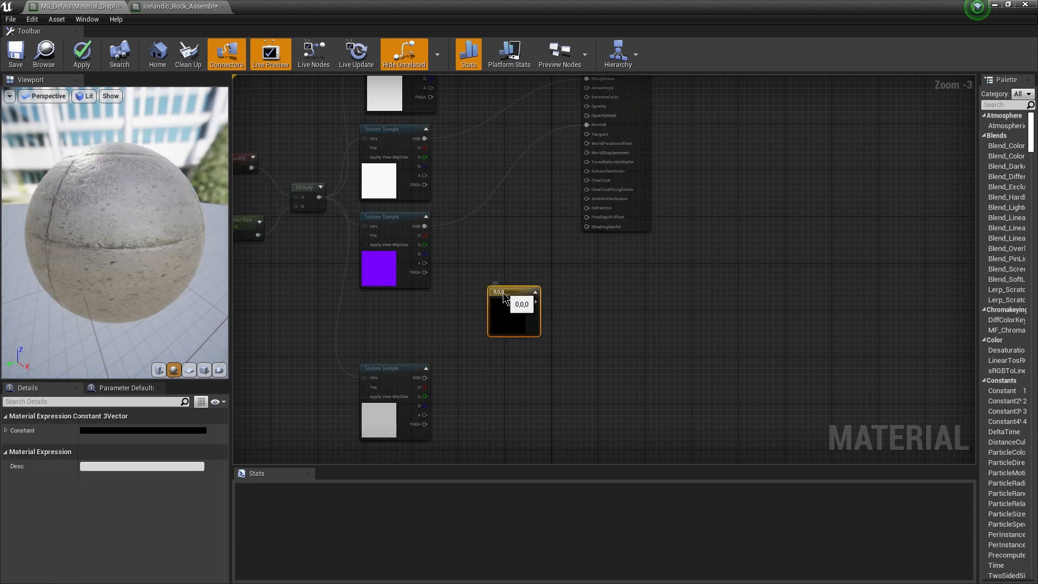
- Set the Constant3Vector to 0,0,1 (pure blue) and place it directly beneath the snow Normal sample
{"action": "left_click_drag", "start_coordinate": [503, 296], "coordinate": [479, 303]}
{"action": "left_click", "coordinate": [139, 431]}
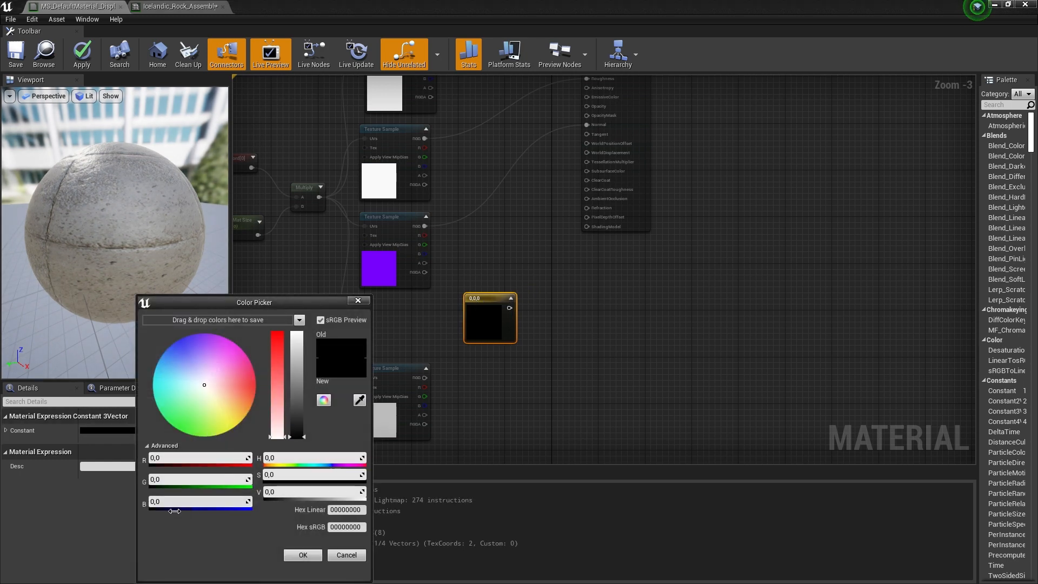
{"action": "left_click_drag", "start_coordinate": [174, 511], "coordinate": [252, 510]}
{"action": "left_click", "coordinate": [302, 555]}
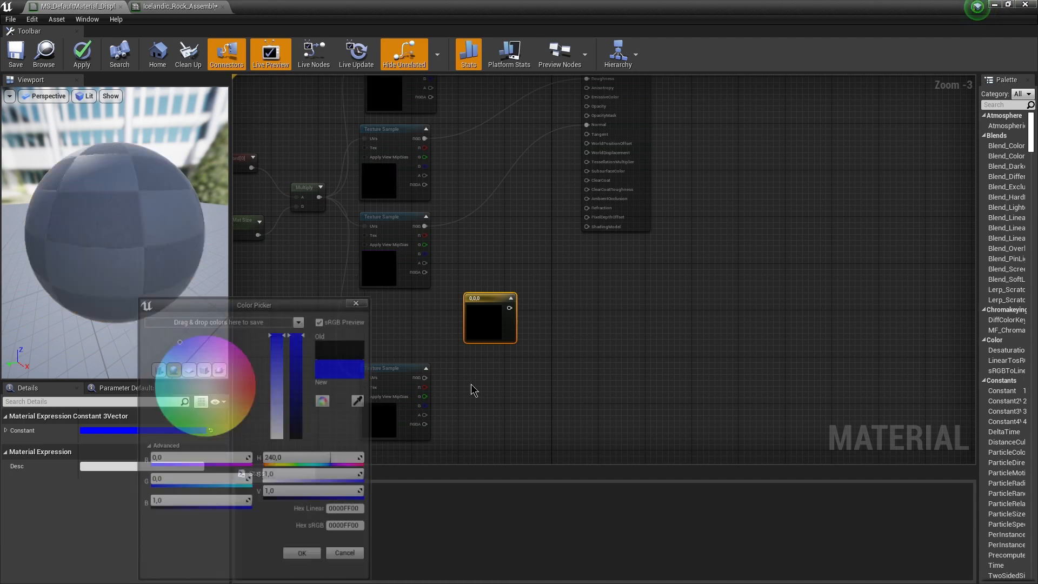
{"action": "left_click_drag", "start_coordinate": [491, 322], "coordinate": [409, 328]}
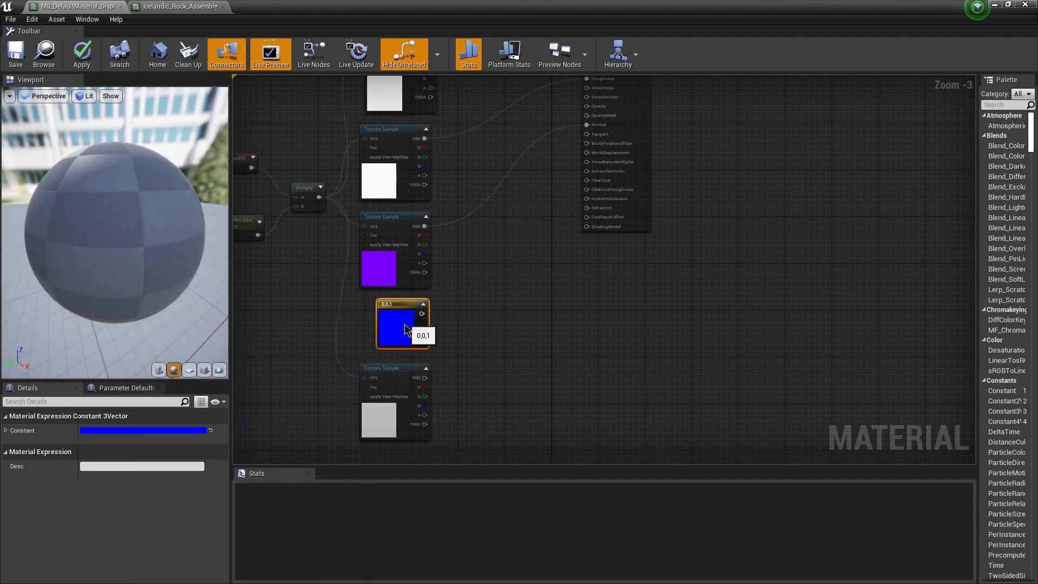
{"action": "scroll", "coordinate": [448, 308], "scroll_direction": "up", "scroll_amount": 2}
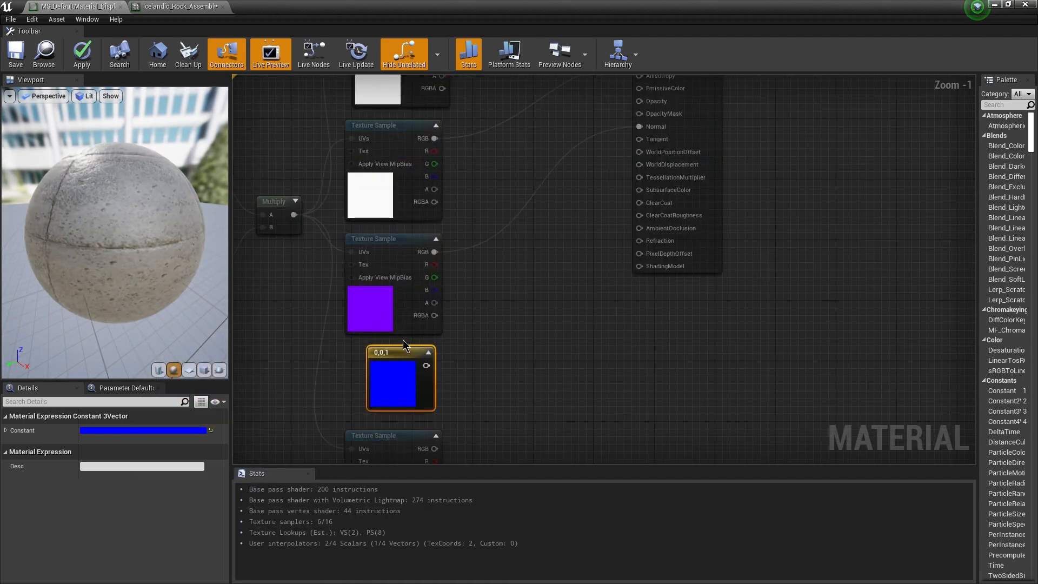
- Move the snow Displacement sample farther down to leave more space beneath the blue constant
{"action": "left_click", "coordinate": [521, 341]}
{"action": "right_click_drag", "start_coordinate": [514, 377], "coordinate": [496, 309]}
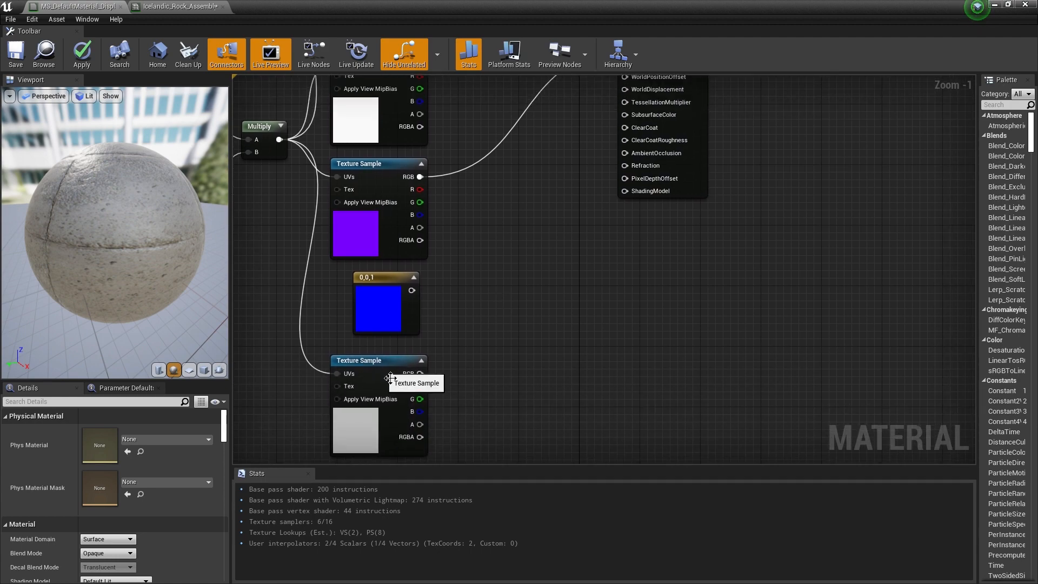
{"action": "left_click_drag", "start_coordinate": [385, 373], "coordinate": [382, 423]}
{"action": "left_click", "coordinate": [490, 303]}
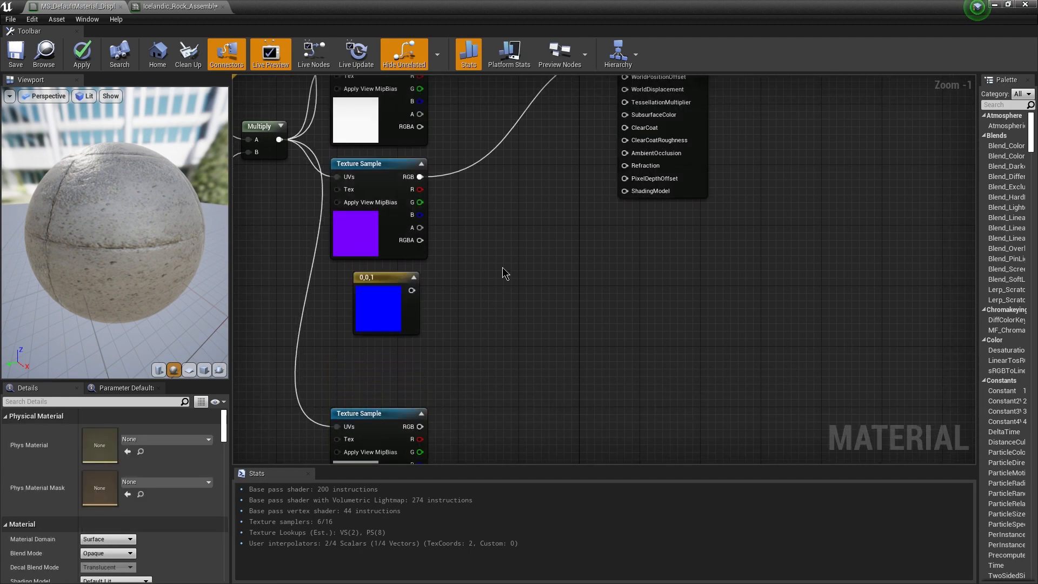
- Add a Lerp node between the snow Normal sample's column and the MakeMaterialAttributes node
{"action": "right_click_drag", "start_coordinate": [503, 271], "coordinate": [469, 316]}
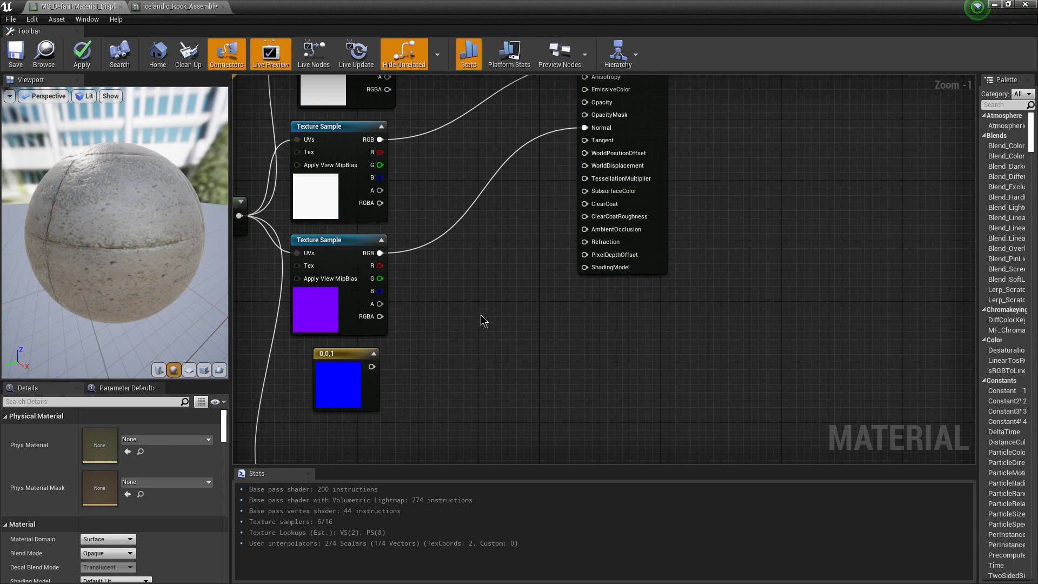
{"action": "key", "text": "l"}
{"action": "left_click", "coordinate": [475, 316]}
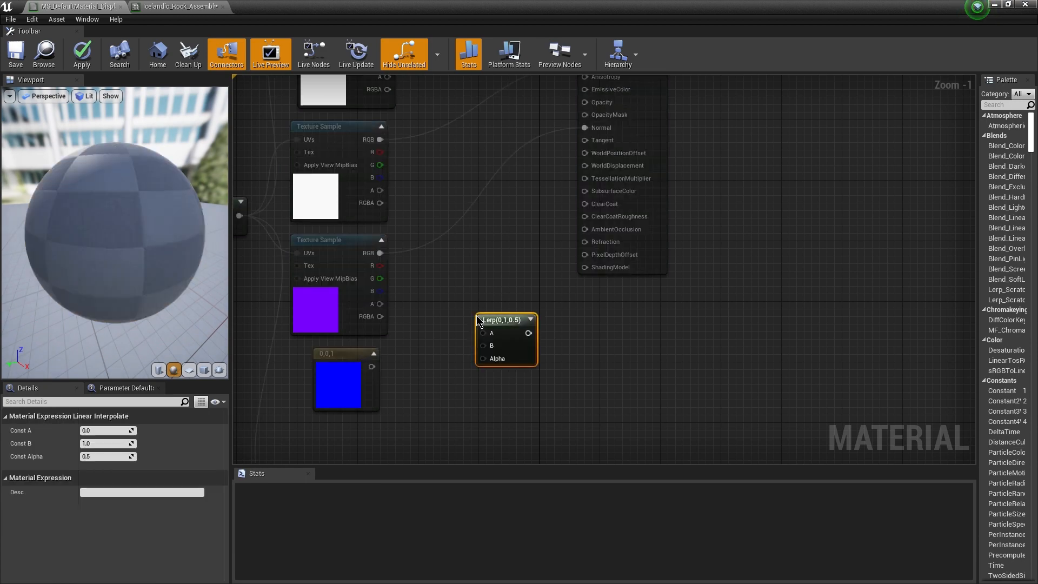
{"action": "right_click_drag", "start_coordinate": [376, 392], "coordinate": [437, 370]}
{"action": "left_click", "coordinate": [436, 370]}
{"action": "right_click_drag", "start_coordinate": [507, 393], "coordinate": [503, 349]}
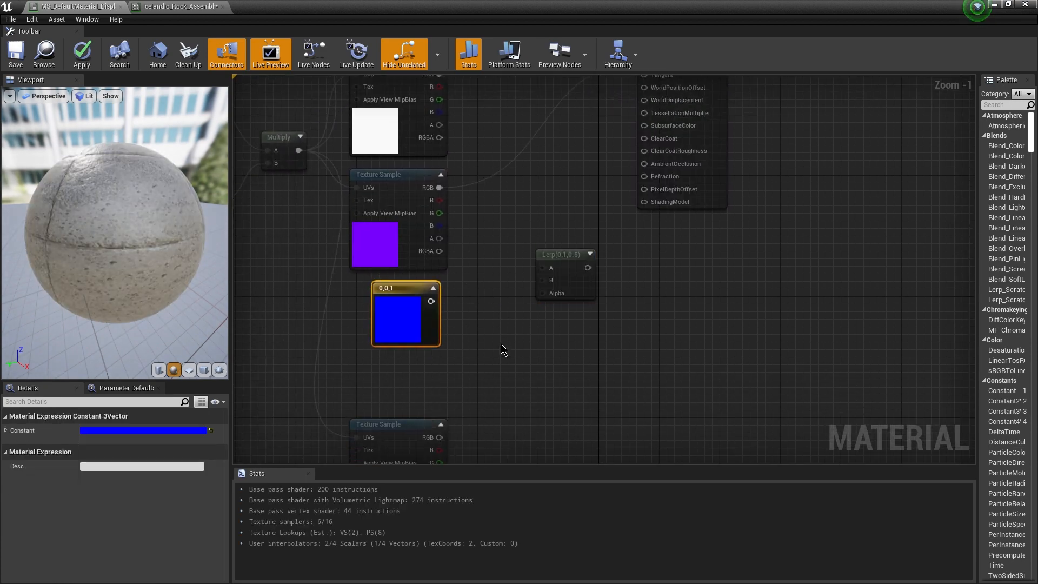
- Add a Constant node below the blue vector and convert it to a parameter named Cover NMP Intensity
{"action": "left_click", "coordinate": [467, 363]}
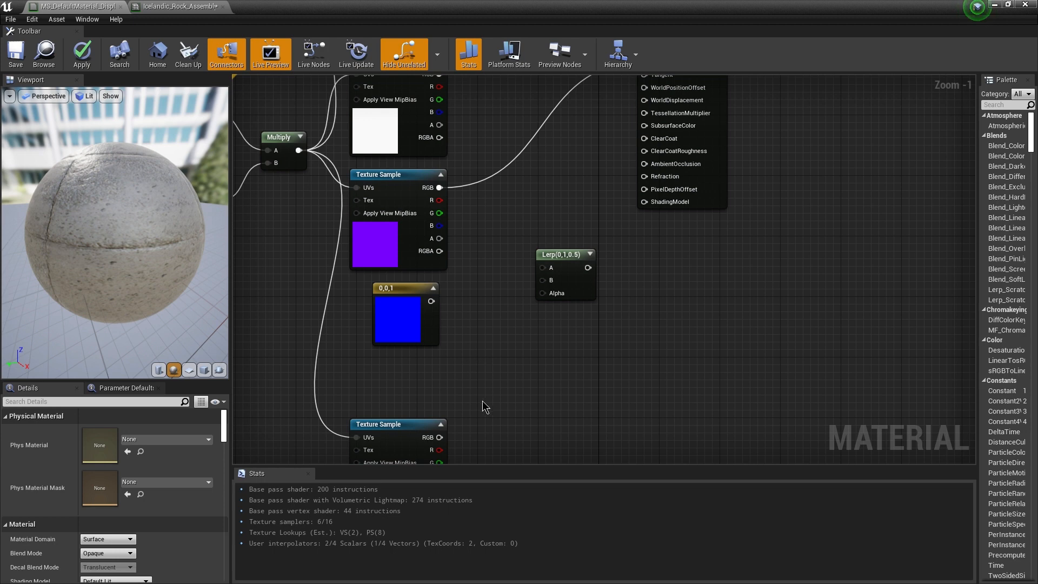
{"action": "key", "text": "1"}
{"action": "left_click", "coordinate": [484, 363]}
{"action": "right_click", "coordinate": [493, 369]}
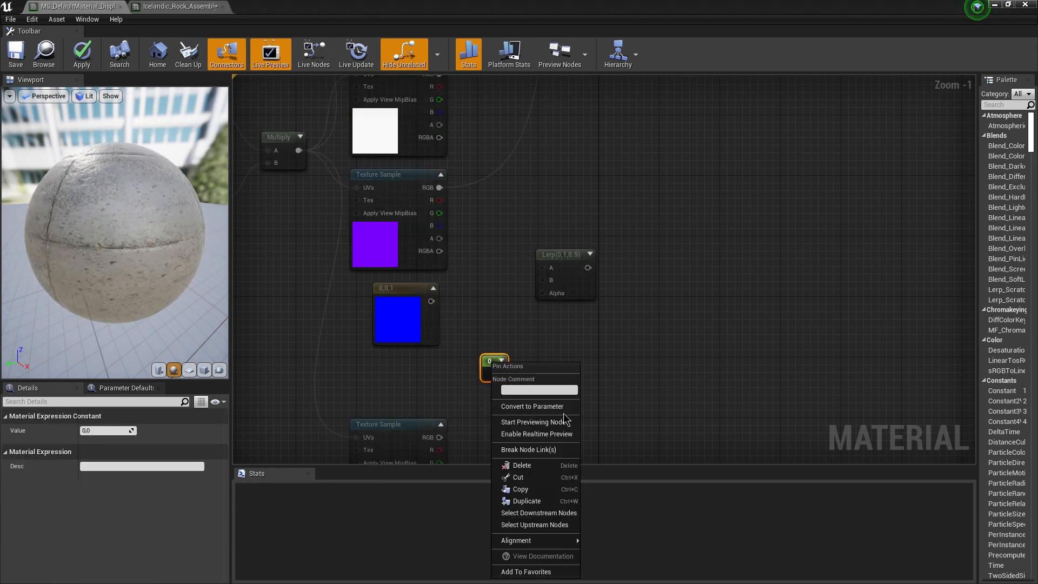
{"action": "left_click", "coordinate": [517, 407]}
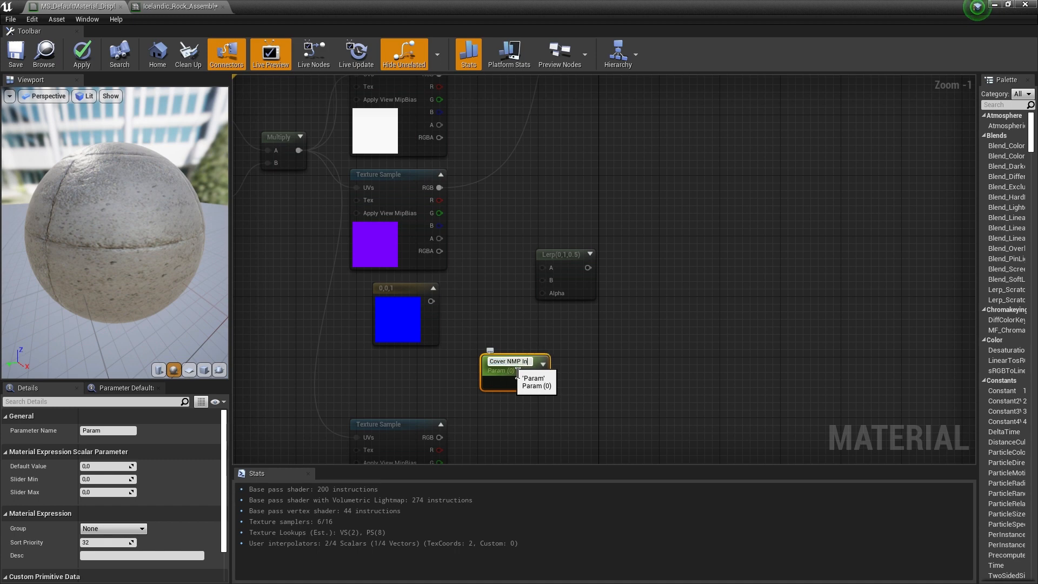
{"action": "key", "text": "Return"}
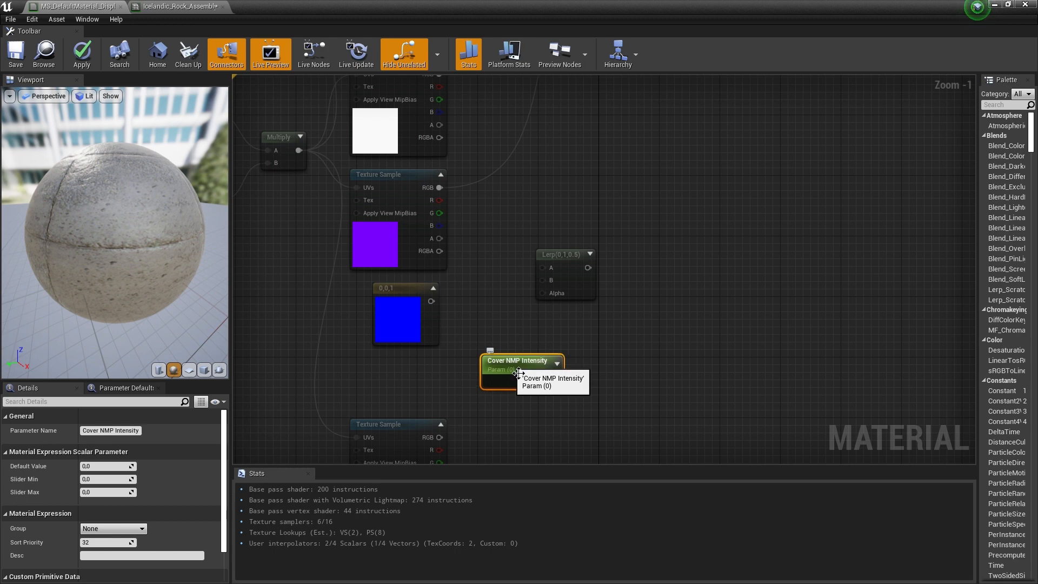
- Wire the Lerp inputs: blue constant to A, snow Normal RGB to B and Cover NMP Intensity to Alpha
{"action": "left_click_drag", "start_coordinate": [518, 373], "coordinate": [542, 293]}
{"action": "right_click_drag", "start_coordinate": [416, 385], "coordinate": [410, 412]}
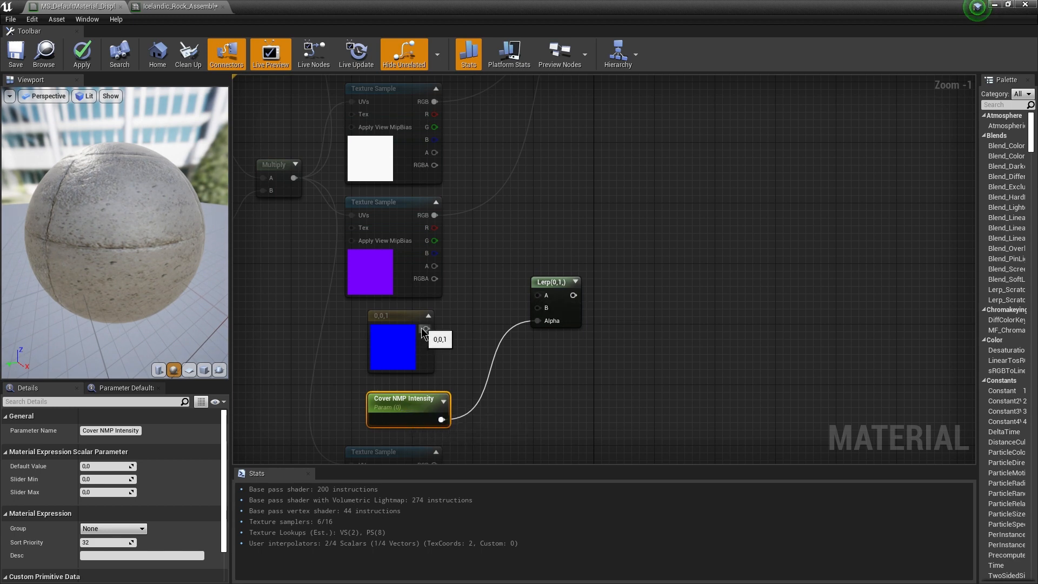
{"action": "left_click_drag", "start_coordinate": [424, 330], "coordinate": [540, 296]}
{"action": "right_click_drag", "start_coordinate": [407, 419], "coordinate": [416, 382]}
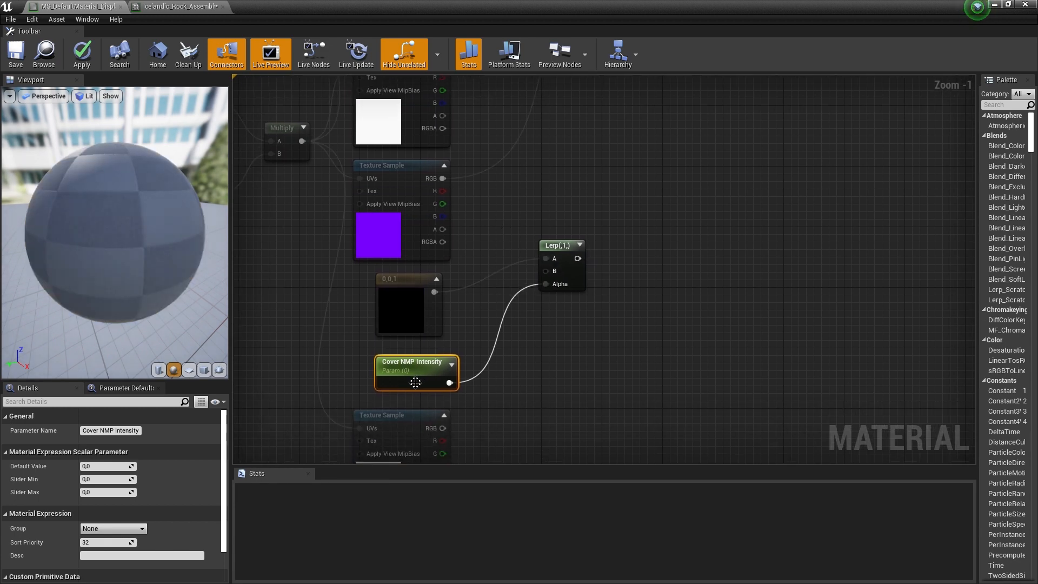
{"action": "right_click_drag", "start_coordinate": [447, 297], "coordinate": [429, 347]}
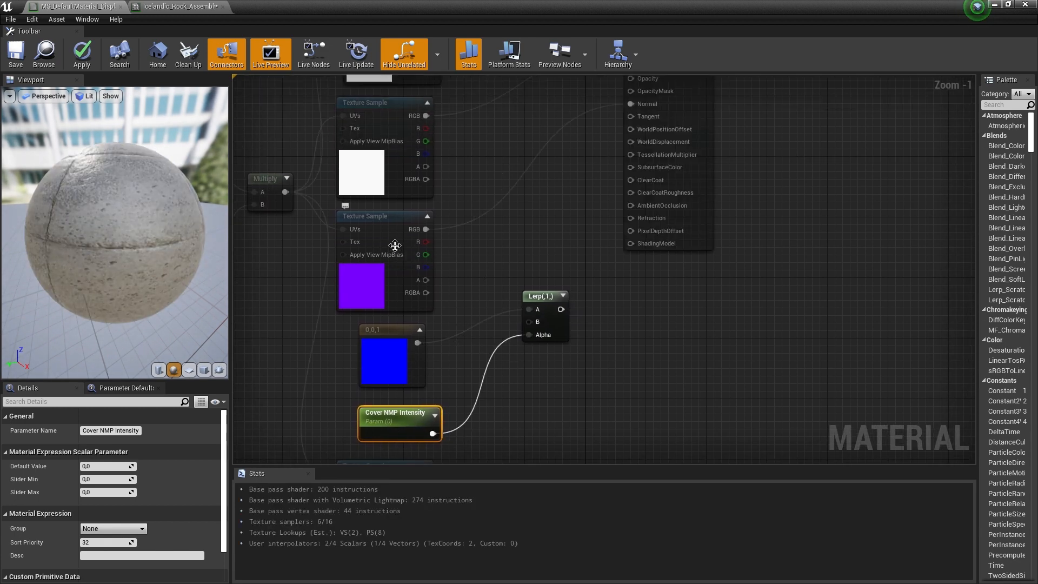
{"action": "left_click_drag", "start_coordinate": [427, 230], "coordinate": [532, 331]}
{"action": "right_click_drag", "start_coordinate": [556, 249], "coordinate": [469, 309]}
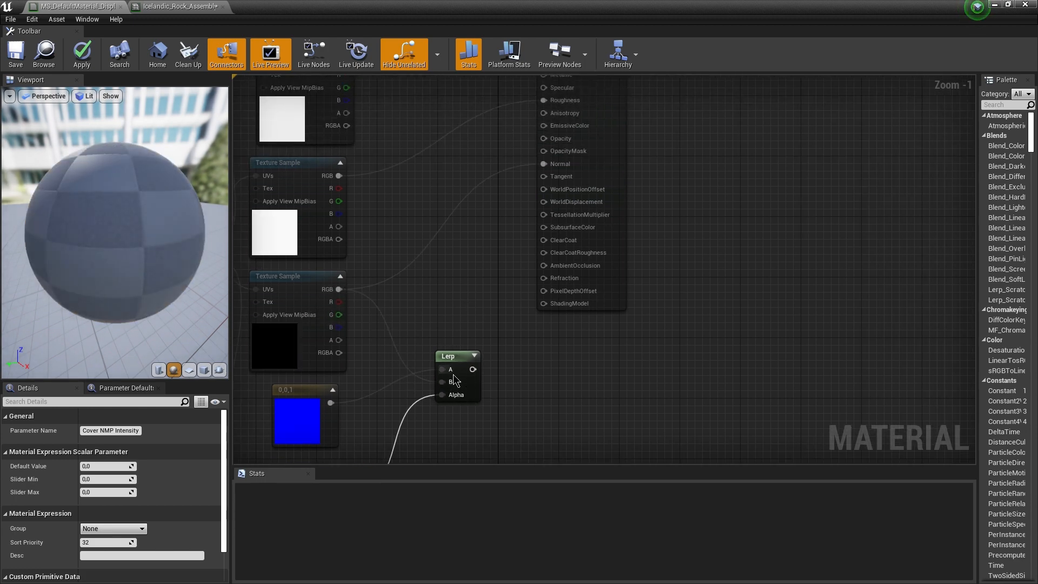
- Connect the Lerp output to the MakeMaterialAttributes Normal input and apply the material with the level viewport in view
{"action": "left_click_drag", "start_coordinate": [474, 369], "coordinate": [544, 164]}
{"action": "scroll", "coordinate": [469, 250], "scroll_direction": "down", "scroll_amount": 3}
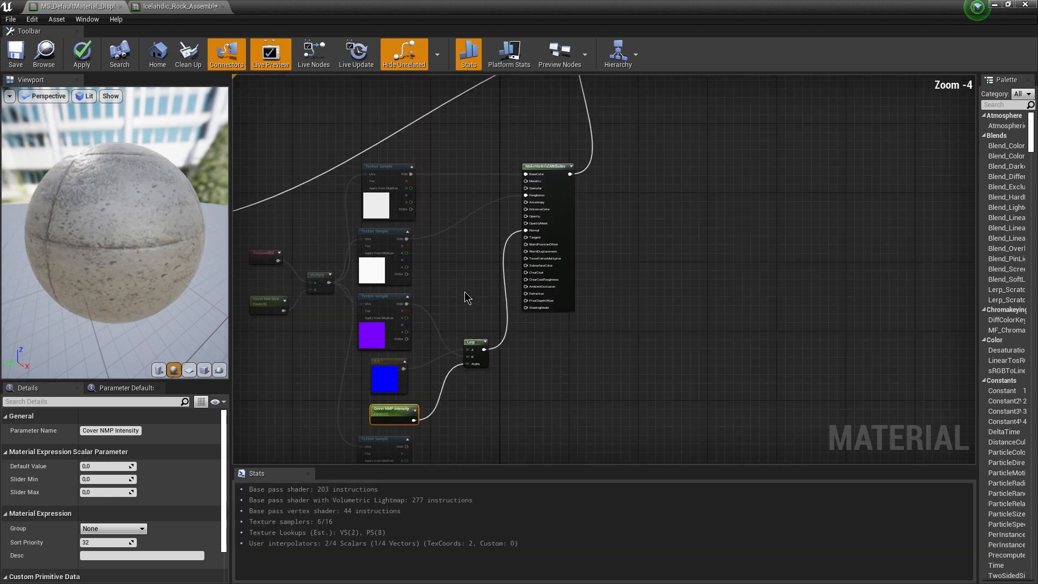
{"action": "double_click", "coordinate": [370, 8]}
{"action": "left_click_drag", "start_coordinate": [656, 113], "coordinate": [783, 81]}
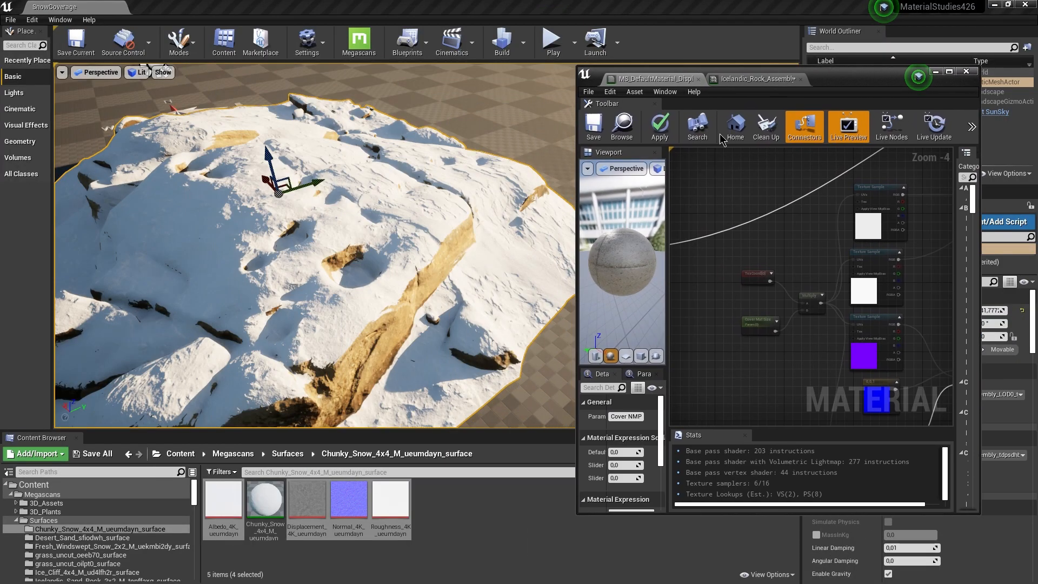
{"action": "left_click", "coordinate": [598, 147]}
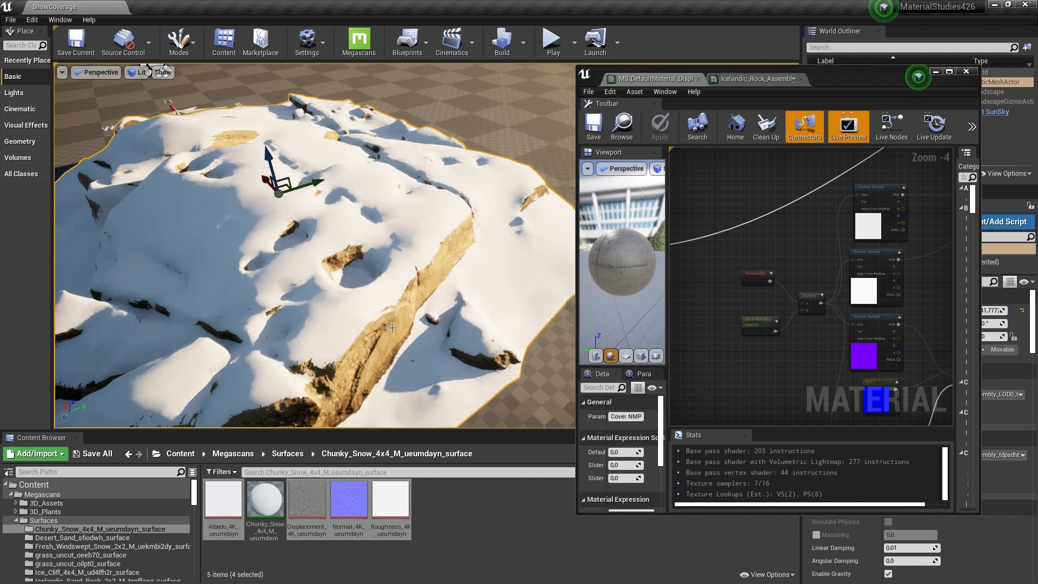
- In the Icelandic rock material instance, enable Cover Mat Size and set it to about 1.23
{"action": "right_click_drag", "start_coordinate": [386, 322], "coordinate": [346, 319]}
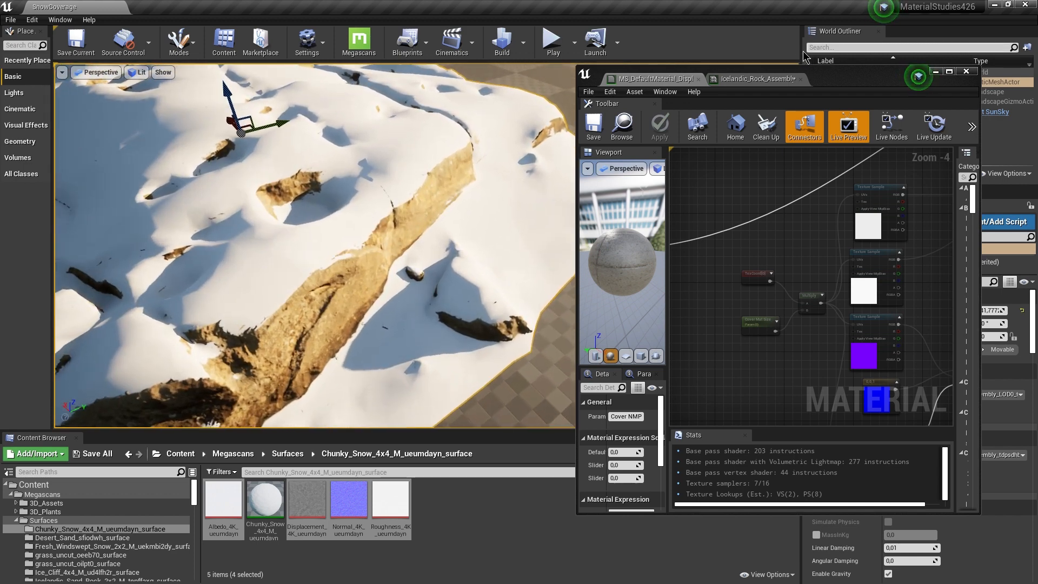
{"action": "left_click", "coordinate": [755, 79]}
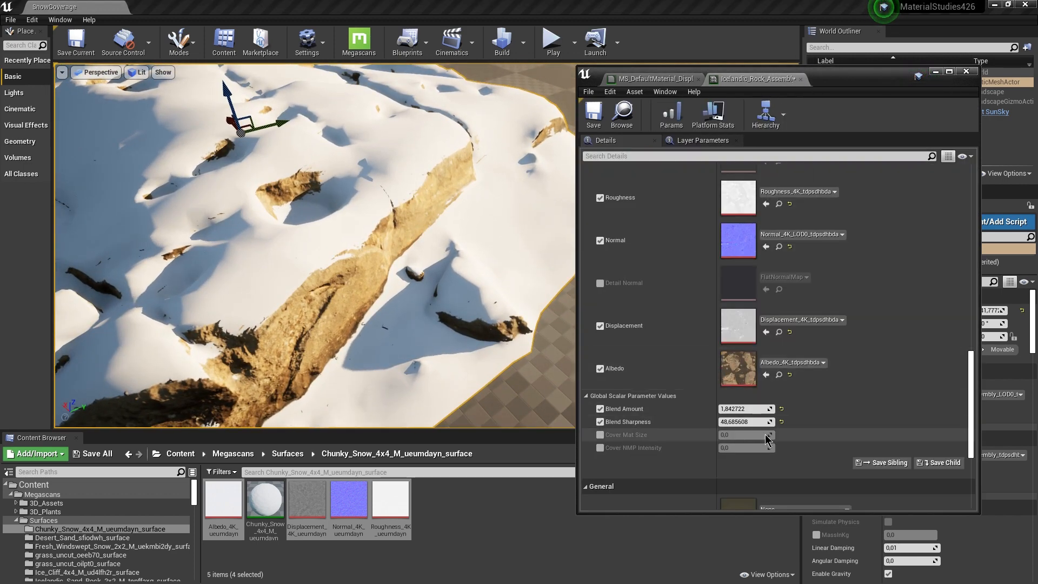
{"action": "left_click", "coordinate": [600, 436]}
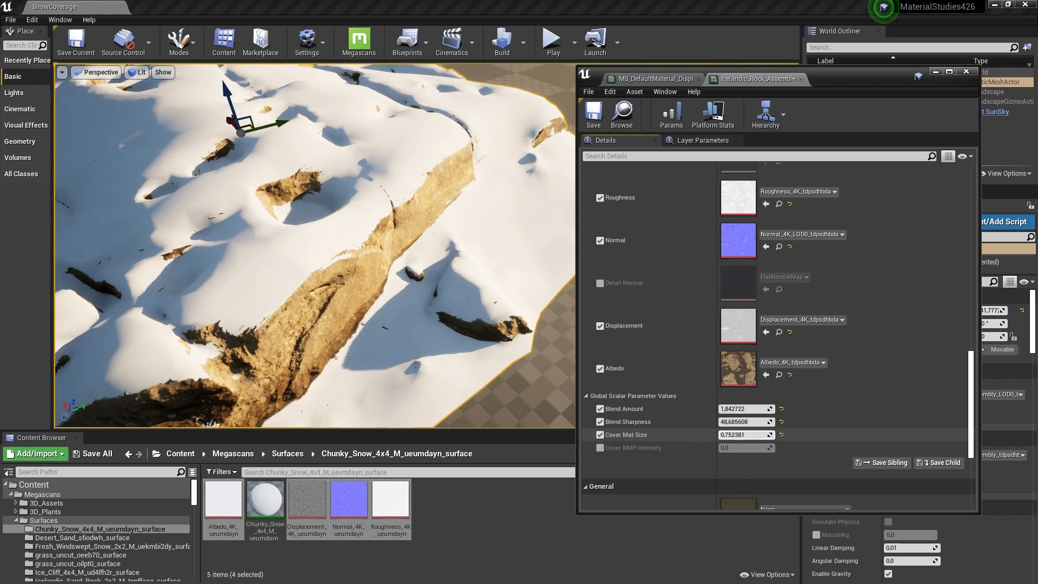
{"action": "right_click_drag", "start_coordinate": [446, 349], "coordinate": [368, 324]}
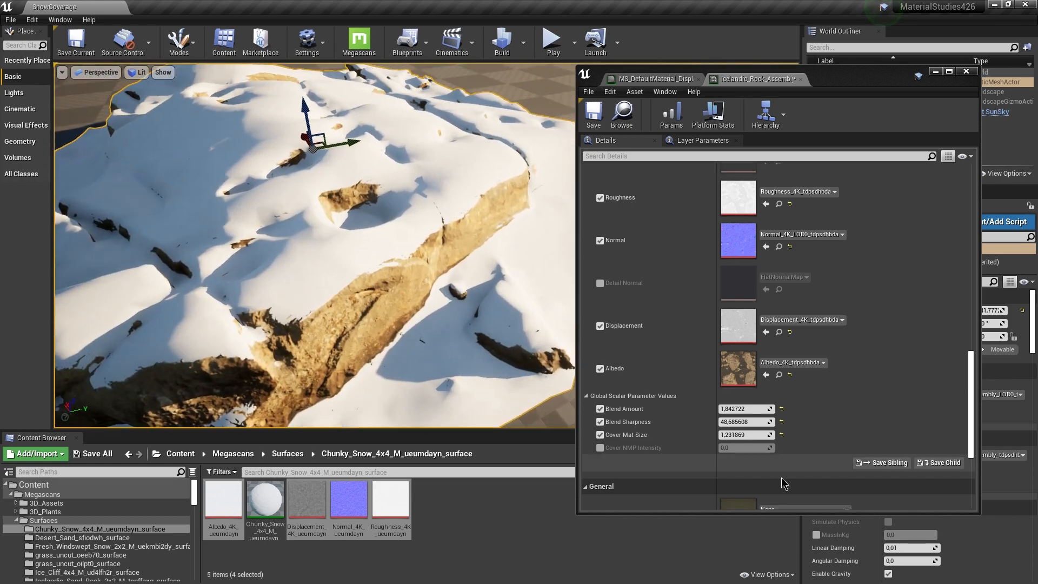
- Enable Cover NMP Intensity at about 0.68 and tune Cover Mat Size to about 1.02, Blend Sharpness to 6.42 and Blend Amount to 1.42
{"action": "left_click", "coordinate": [600, 448]}
{"action": "mouse_move", "coordinate": [744, 455]}
{"action": "left_mouse_down"}
{"action": "mouse_move", "coordinate": [774, 454]}
{"action": "mouse_move", "coordinate": [724, 435]}
{"action": "mouse_move", "coordinate": [745, 436]}
{"action": "left_mouse_up"}
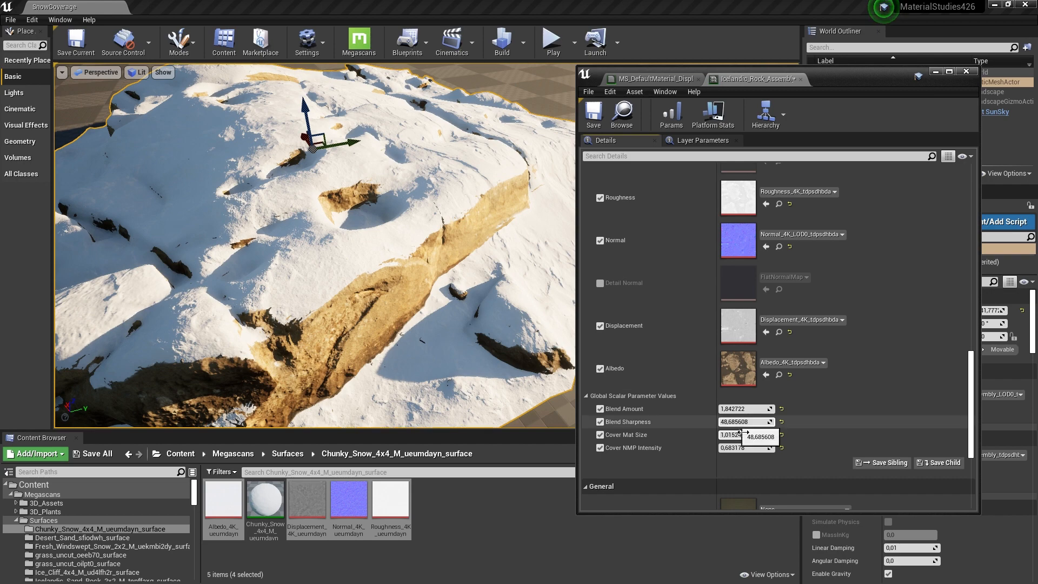
{"action": "left_click_drag", "start_coordinate": [746, 422], "coordinate": [727, 409]}
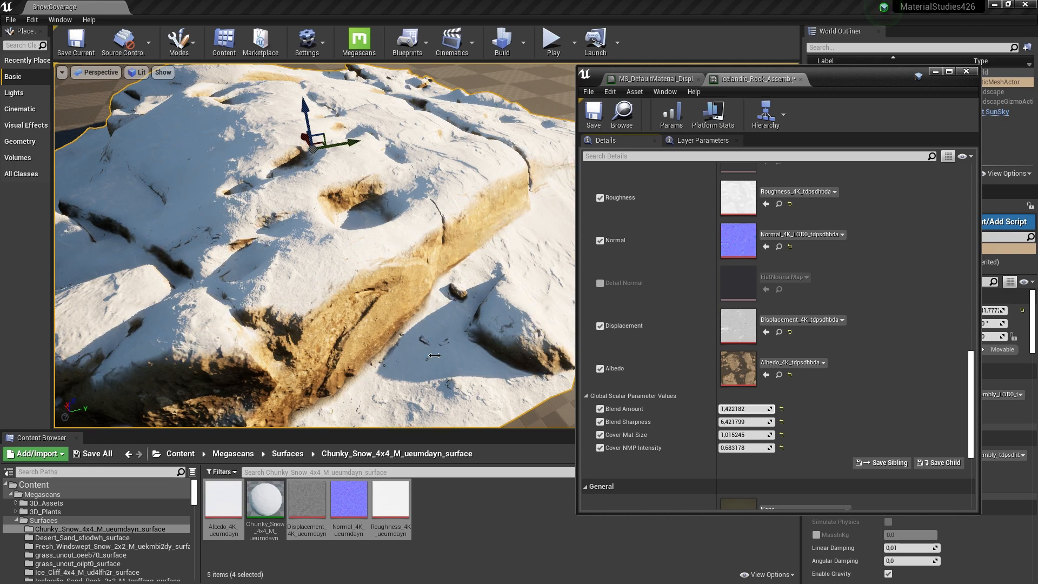
- Examine the snow coverage and its blend edges on the rock from close up and from farther away
{"action": "left_click_drag", "start_coordinate": [436, 371], "coordinate": [422, 411]}
{"action": "key", "text": "s"}
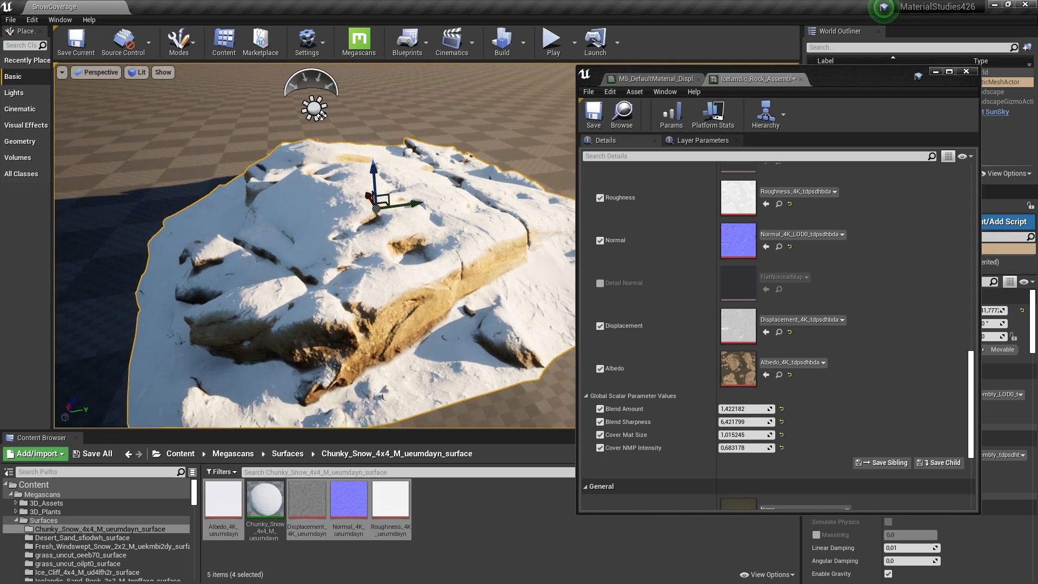
{"action": "key", "text": "w"}
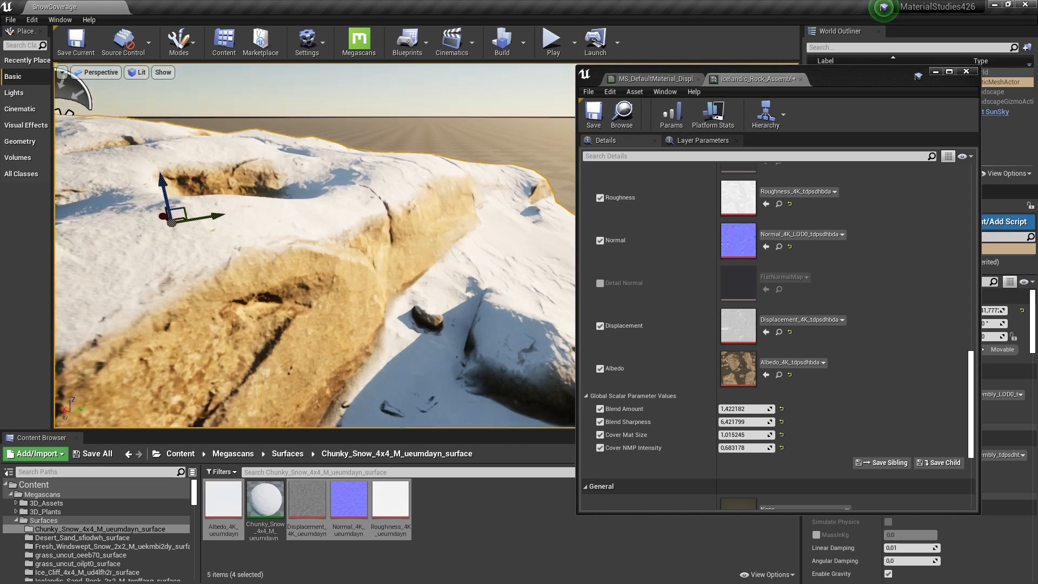
{"action": "key", "text": "s"}
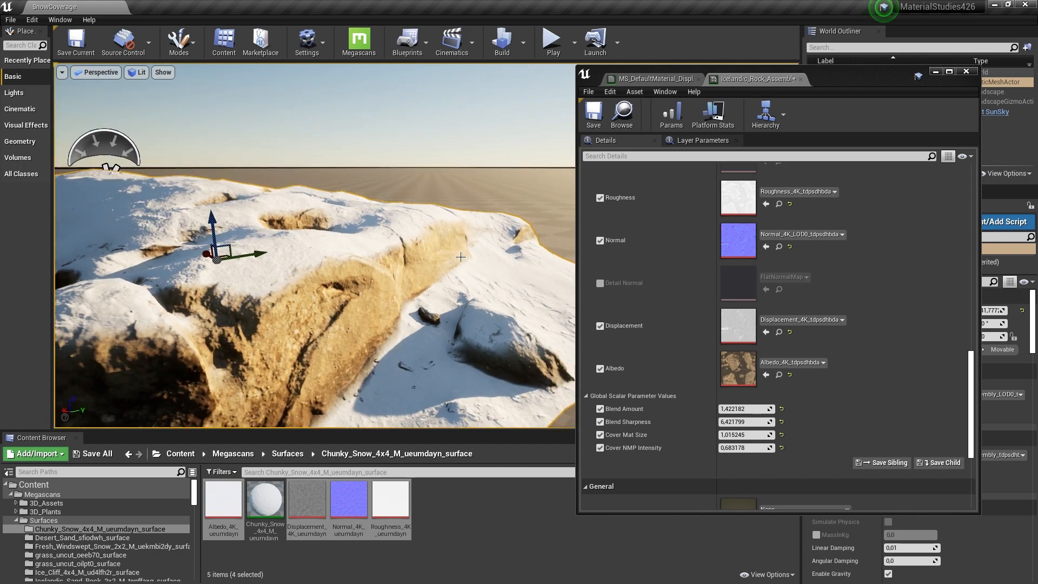
{"action": "key", "text": "s"}
{"action": "right_click_drag", "start_coordinate": [460, 257], "coordinate": [446, 306]}
{"action": "key", "text": "w"}
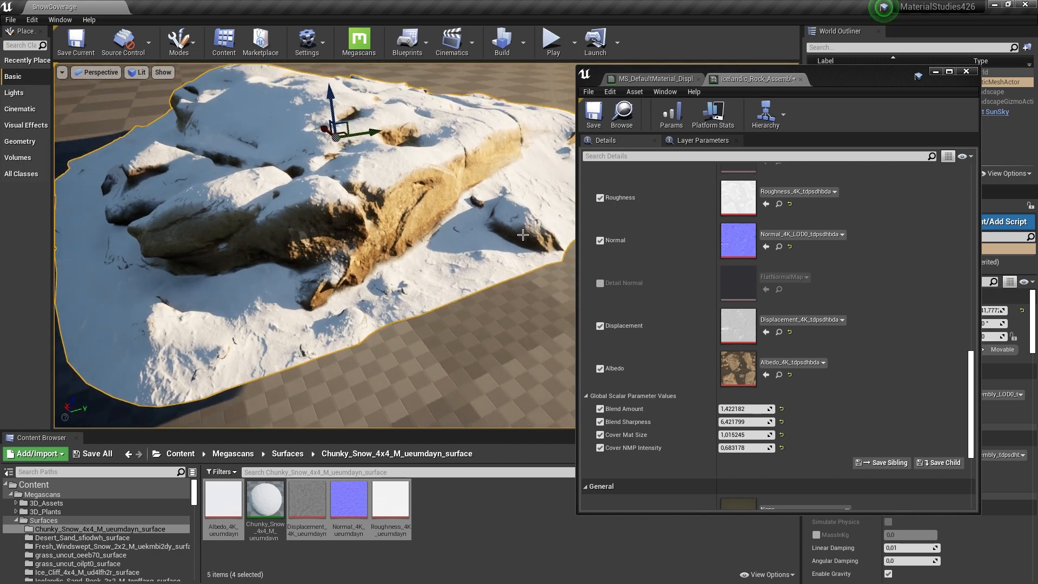
{"action": "right_click_drag", "start_coordinate": [442, 224], "coordinate": [457, 230]}
- Try a Displacement Amount of about 5.04 in the rock material instance, then restore it to 1.0
{"action": "scroll", "coordinate": [683, 389], "scroll_direction": "up", "scroll_amount": 10}
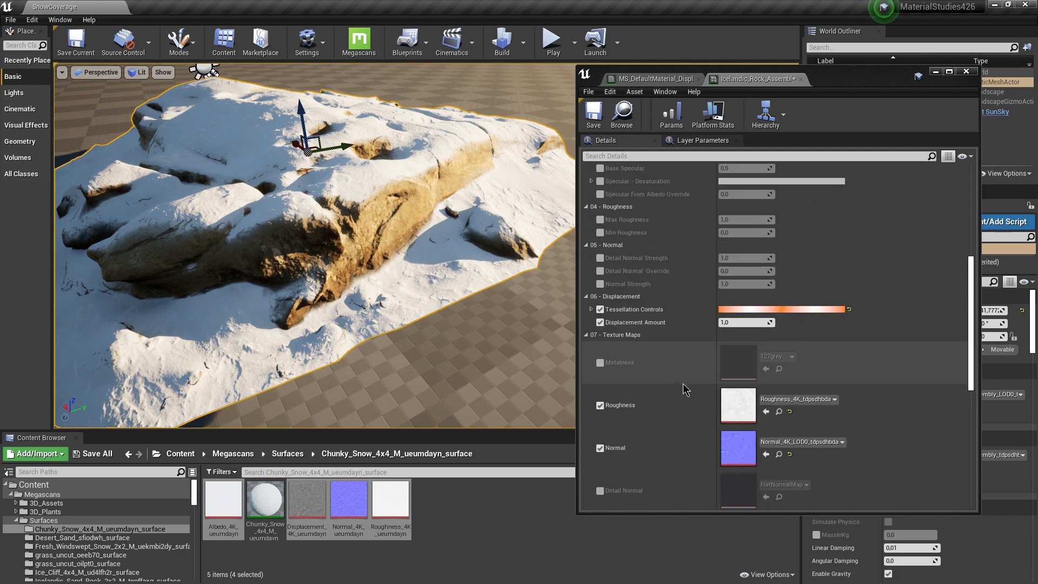
{"action": "mouse_move", "coordinate": [746, 374]}
{"action": "left_mouse_down"}
{"action": "mouse_move", "coordinate": [779, 374]}
{"action": "mouse_move", "coordinate": [745, 381]}
{"action": "left_mouse_up"}
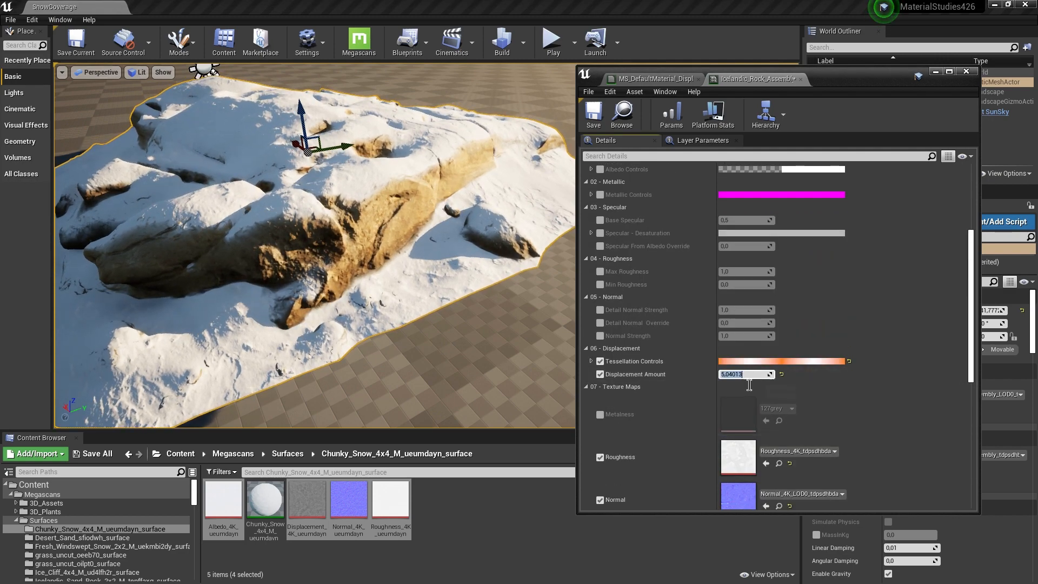
{"action": "type", "text": "1"}
{"action": "key", "text": "Return"}
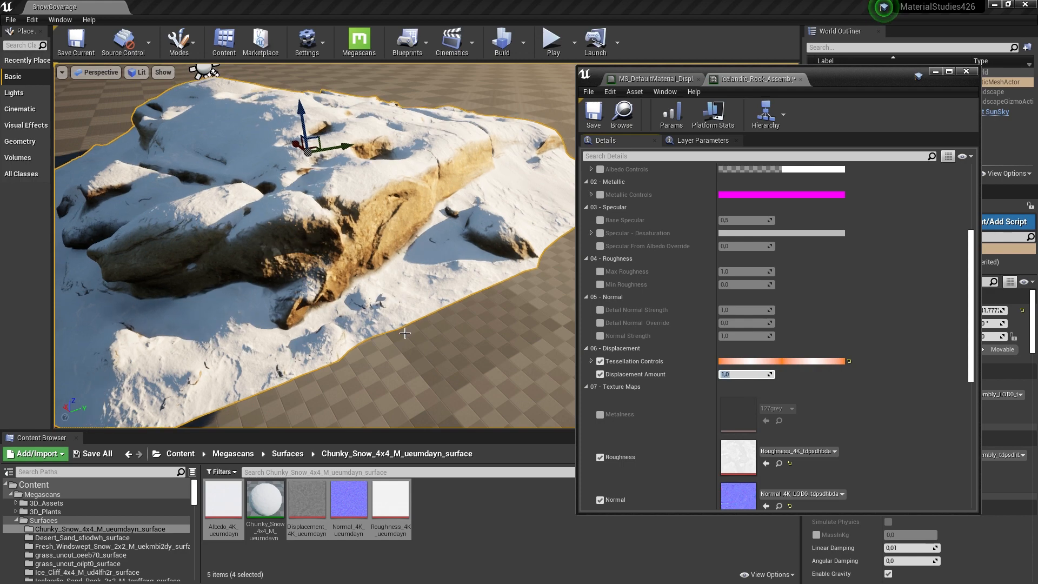
- Bring up the parent material's graph at full size and shift the snow displacement Texture Sample slightly away from the Cover NMP Intensity node
{"action": "mouse_move", "coordinate": [405, 333]}
{"action": "right_mouse_down"}
{"action": "mouse_move", "coordinate": [408, 305]}
{"action": "mouse_move", "coordinate": [409, 319]}
{"action": "right_mouse_up"}
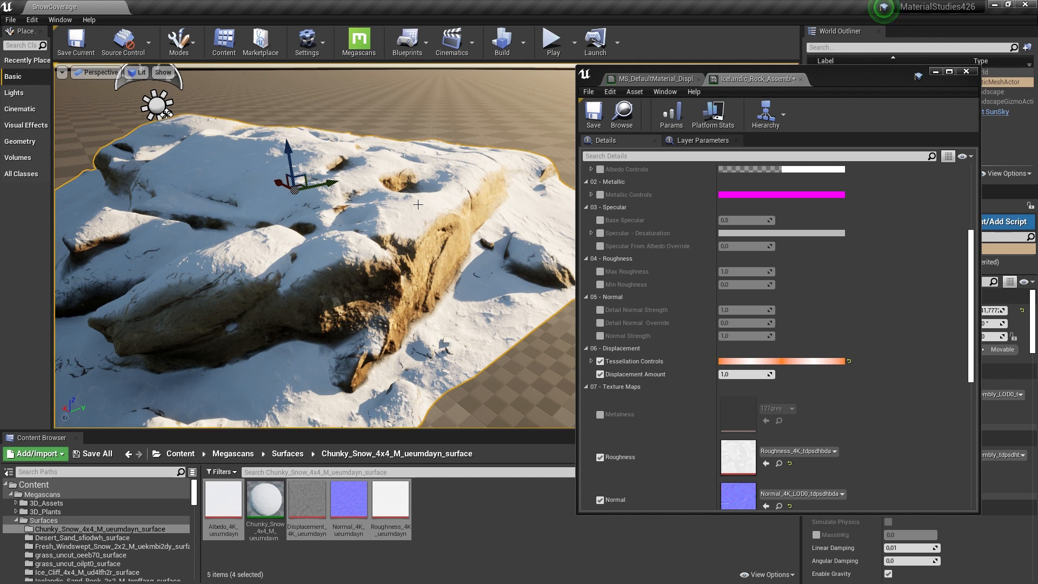
{"action": "left_click", "coordinate": [654, 80]}
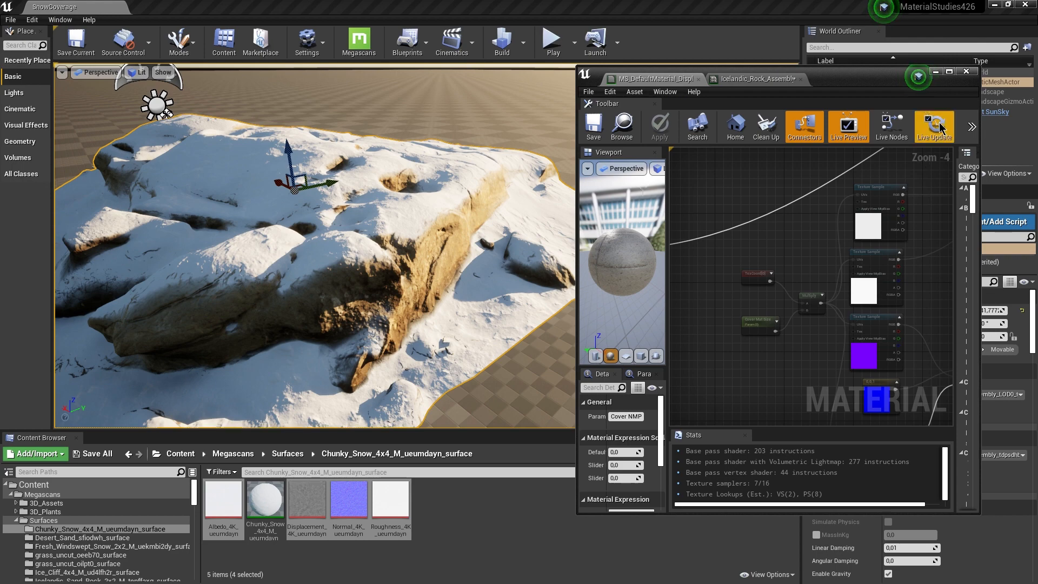
{"action": "left_click", "coordinate": [949, 72]}
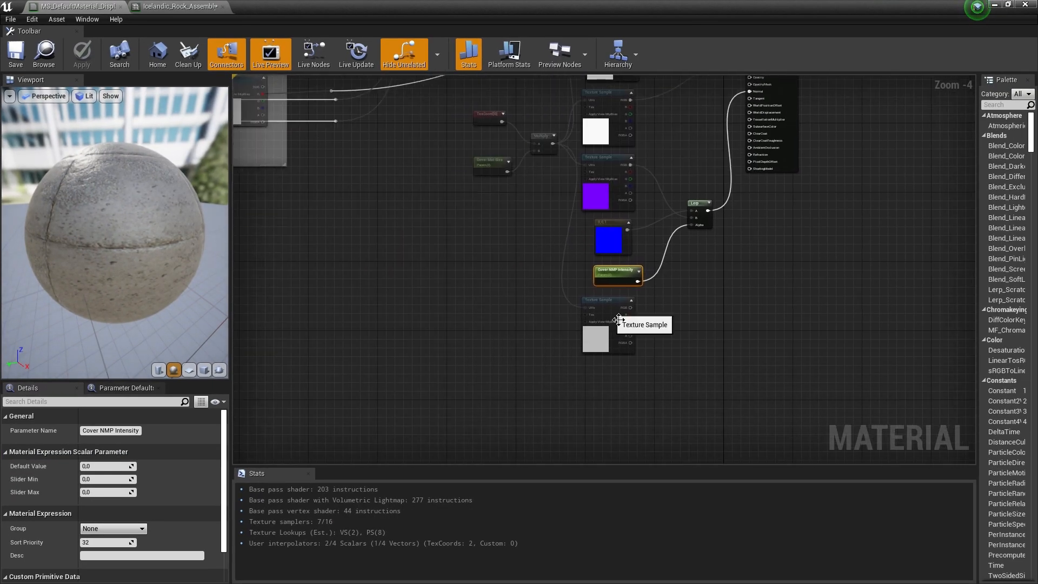
{"action": "left_click_drag", "start_coordinate": [618, 319], "coordinate": [632, 350]}
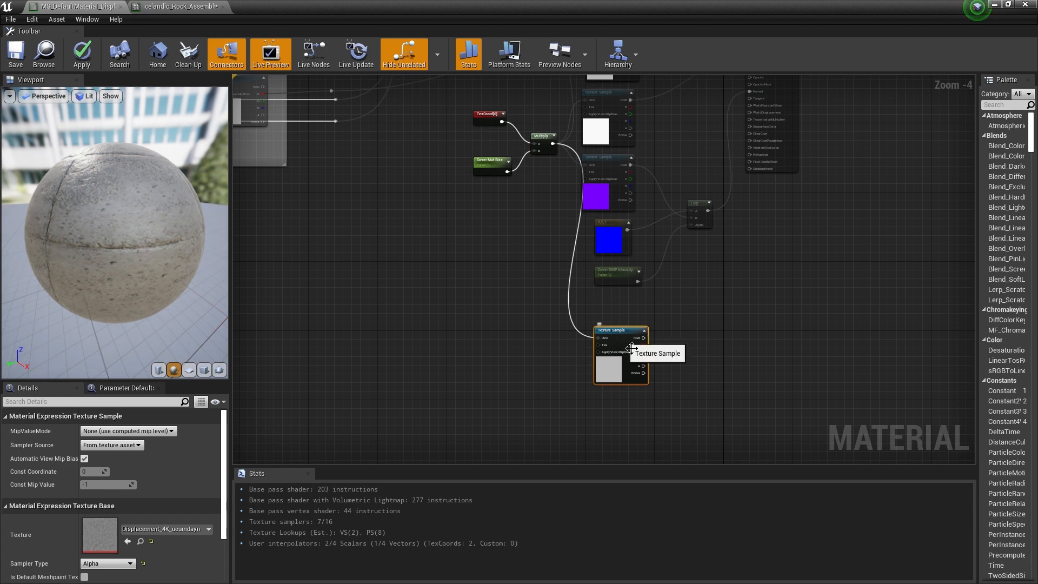
- Examine how the rock's Displacement texture feeds the Height input of MF_Displacement and how the snow displacement sample relates to the cover attributes
{"action": "right_click_drag", "start_coordinate": [663, 305], "coordinate": [827, 486]}
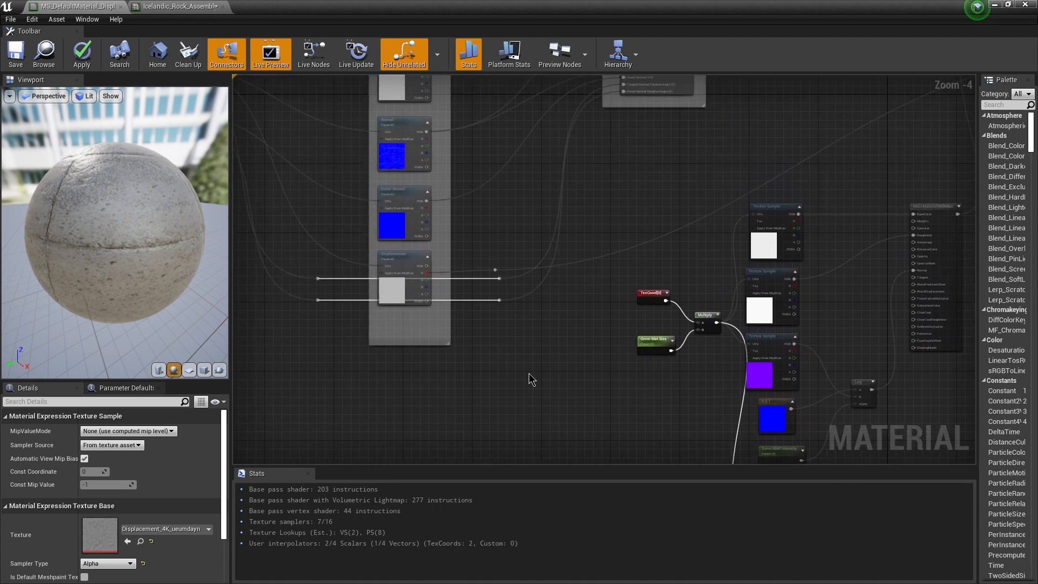
{"action": "left_click", "coordinate": [413, 269]}
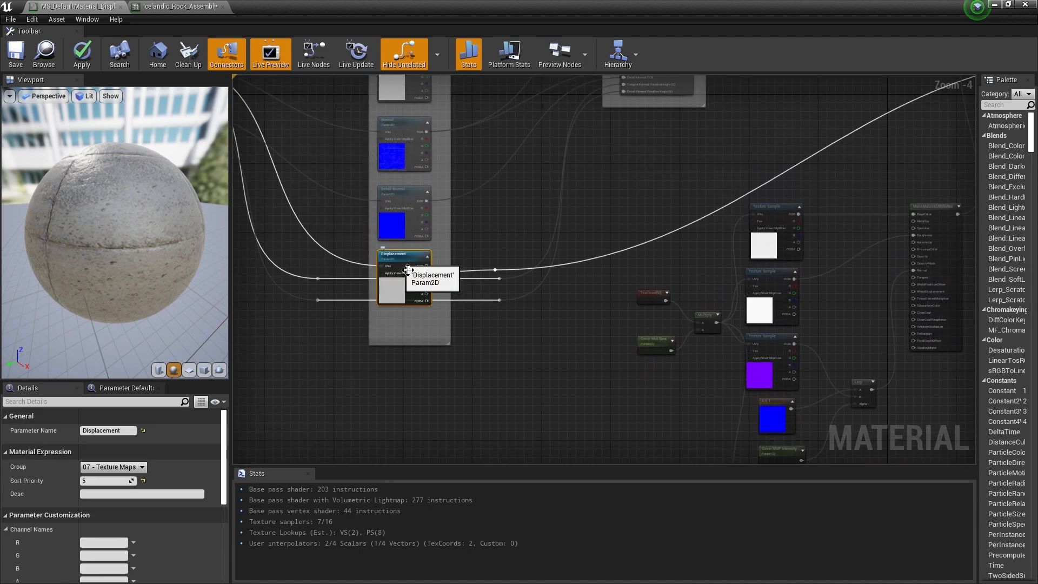
{"action": "right_click_drag", "start_coordinate": [705, 200], "coordinate": [240, 416]}
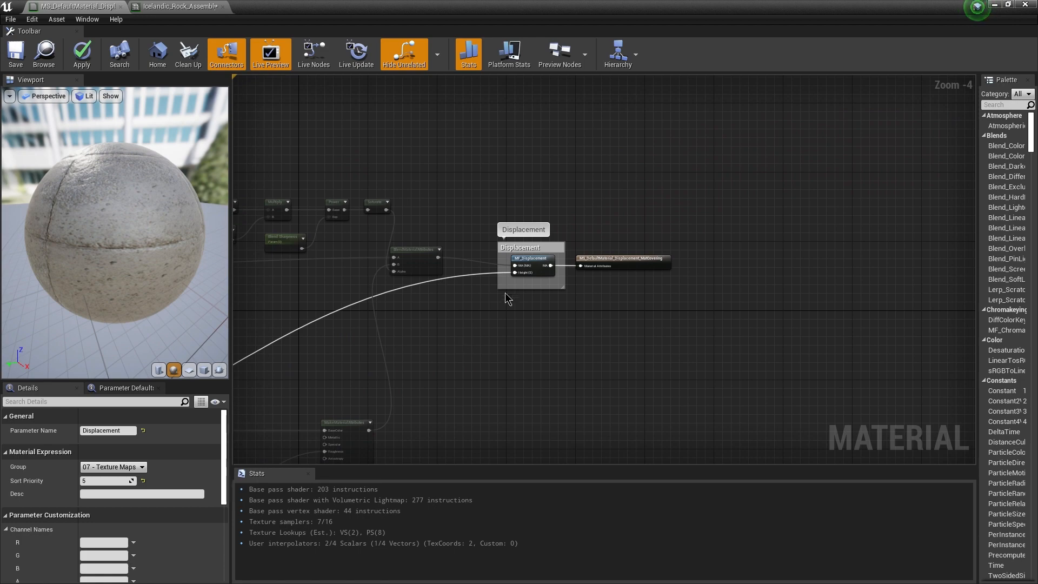
{"action": "scroll", "coordinate": [508, 298], "scroll_direction": "up", "scroll_amount": 3}
{"action": "left_click", "coordinate": [535, 276]}
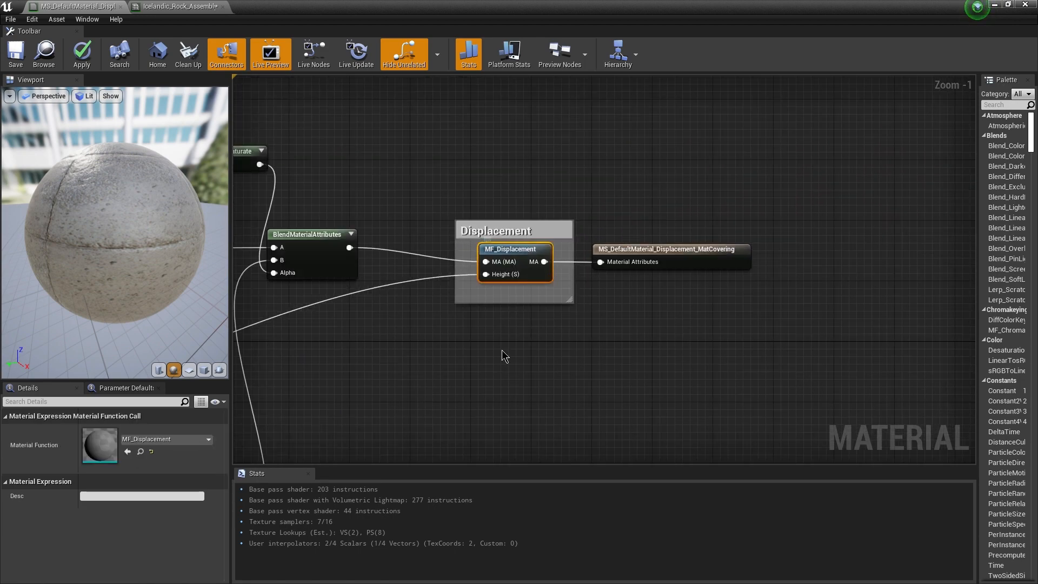
{"action": "right_click_drag", "start_coordinate": [504, 355], "coordinate": [780, 95]}
{"action": "scroll", "coordinate": [729, 161], "scroll_direction": "down", "scroll_amount": 2}
{"action": "right_click_drag", "start_coordinate": [644, 330], "coordinate": [748, 183]}
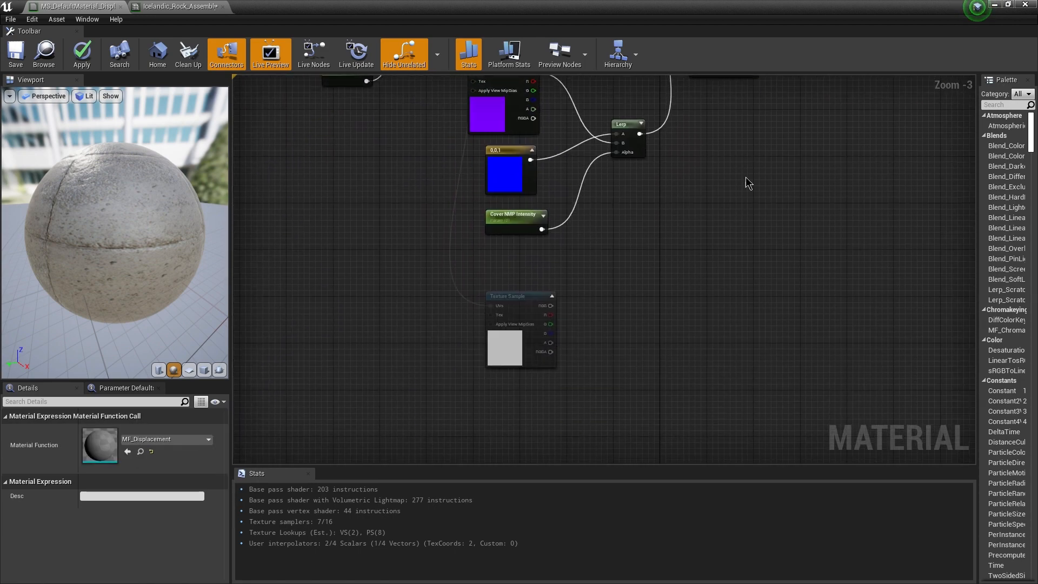
{"action": "left_click", "coordinate": [521, 309]}
{"action": "right_click_drag", "start_coordinate": [625, 238], "coordinate": [519, 304]}
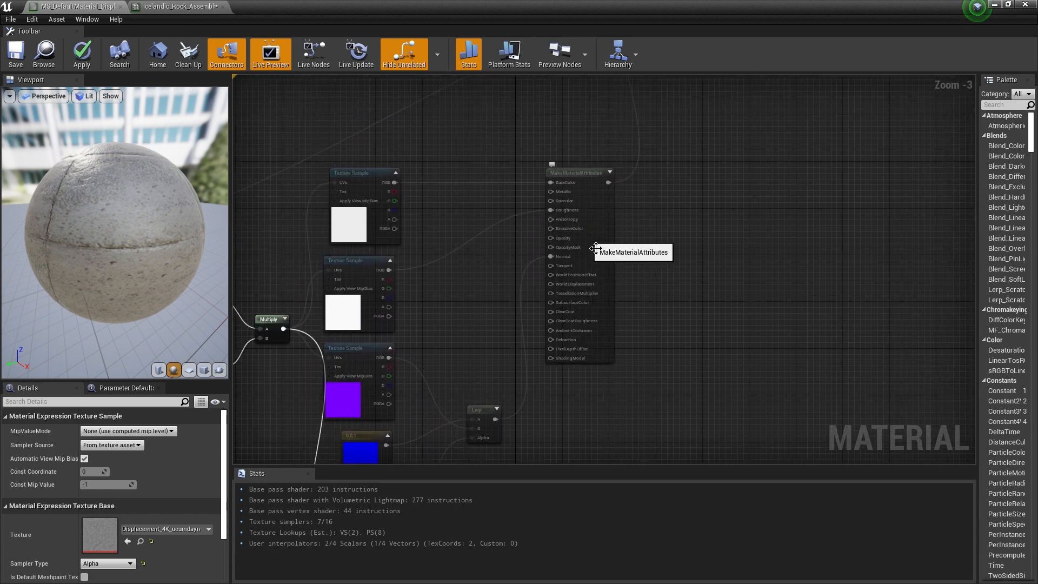
{"action": "right_click_drag", "start_coordinate": [643, 313], "coordinate": [412, 325]}
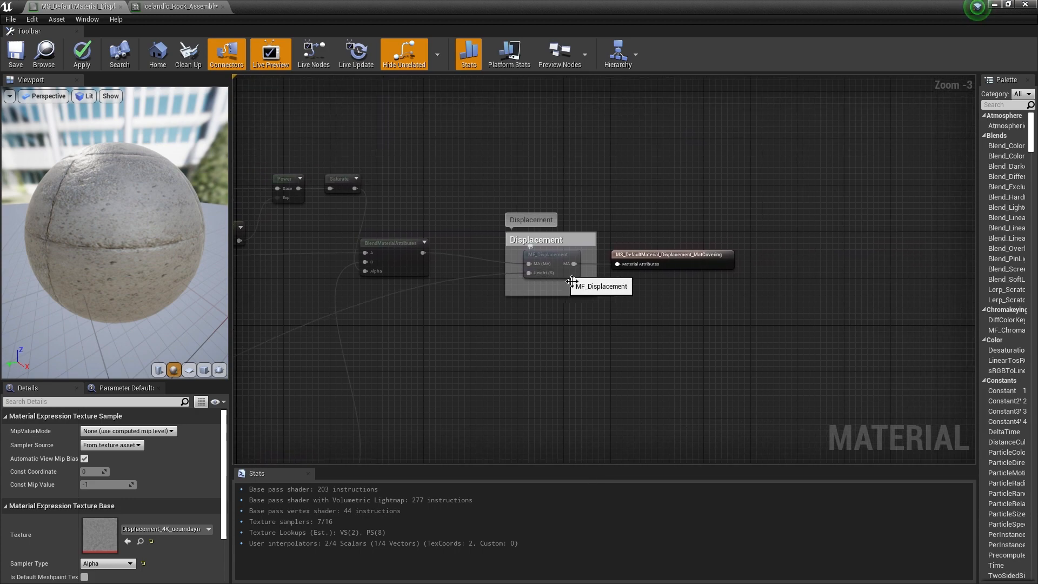
{"action": "right_click_drag", "start_coordinate": [542, 391], "coordinate": [595, 347]}
- Review the expanded Tessellation Controls in the Icelandic rock material instance, then return to the parent material's graph
{"action": "left_click", "coordinate": [198, 8]}
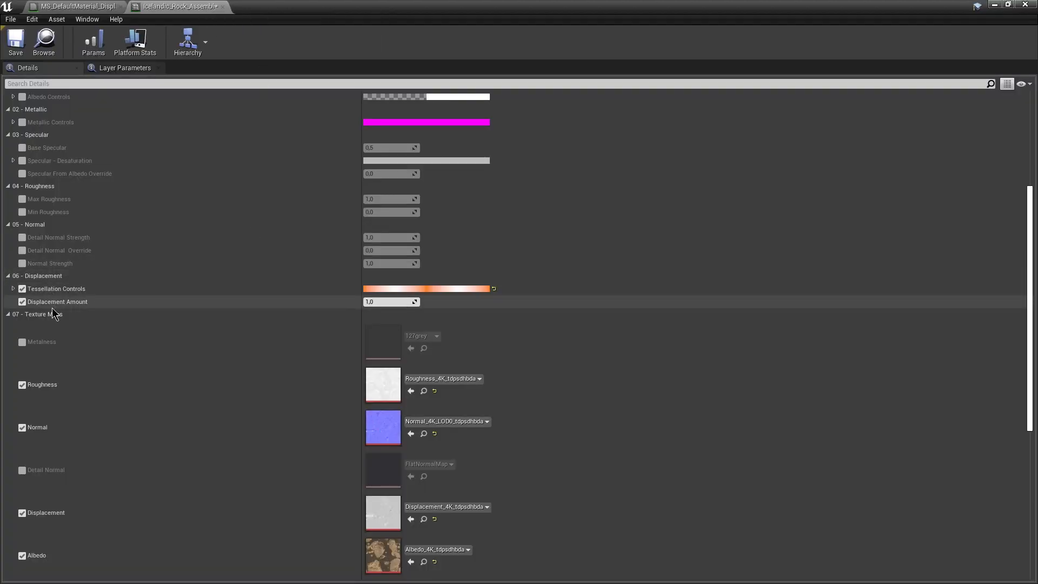
{"action": "left_click", "coordinate": [13, 289]}
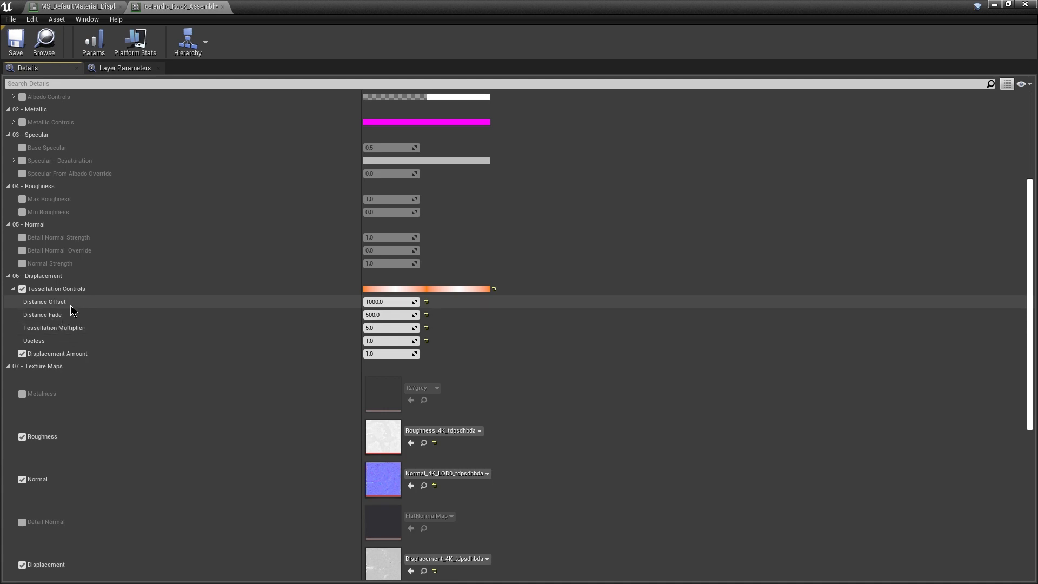
{"action": "left_click", "coordinate": [92, 6]}
- Add a Lerp node beside the snow displacement Texture Sample and connect the sample's red channel to the Lerp's B input
{"action": "right_click_drag", "start_coordinate": [488, 384], "coordinate": [897, 75]}
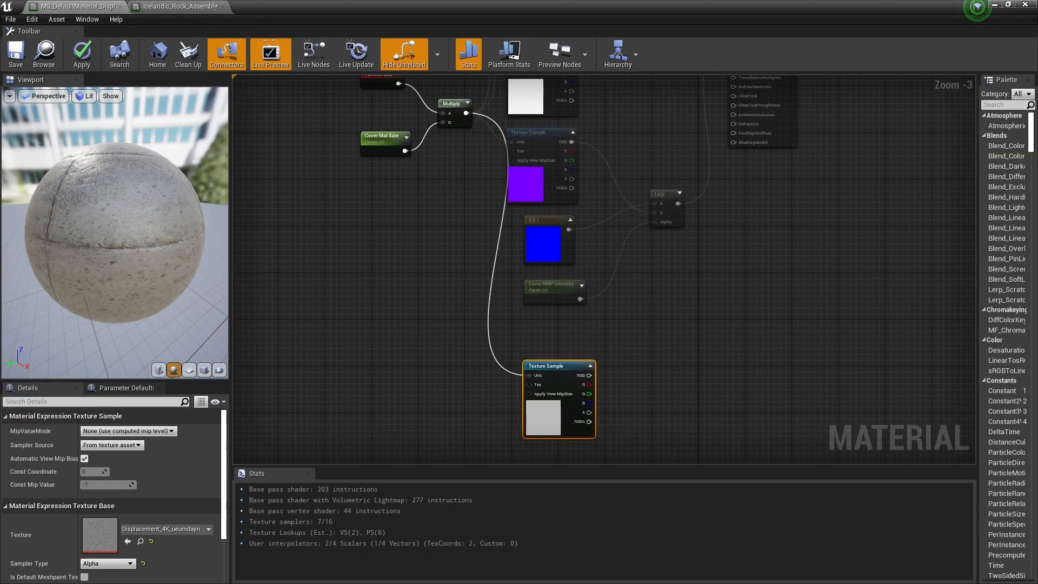
{"action": "right_click_drag", "start_coordinate": [569, 392], "coordinate": [698, 374]}
{"action": "left_click_drag", "start_coordinate": [686, 363], "coordinate": [682, 363]}
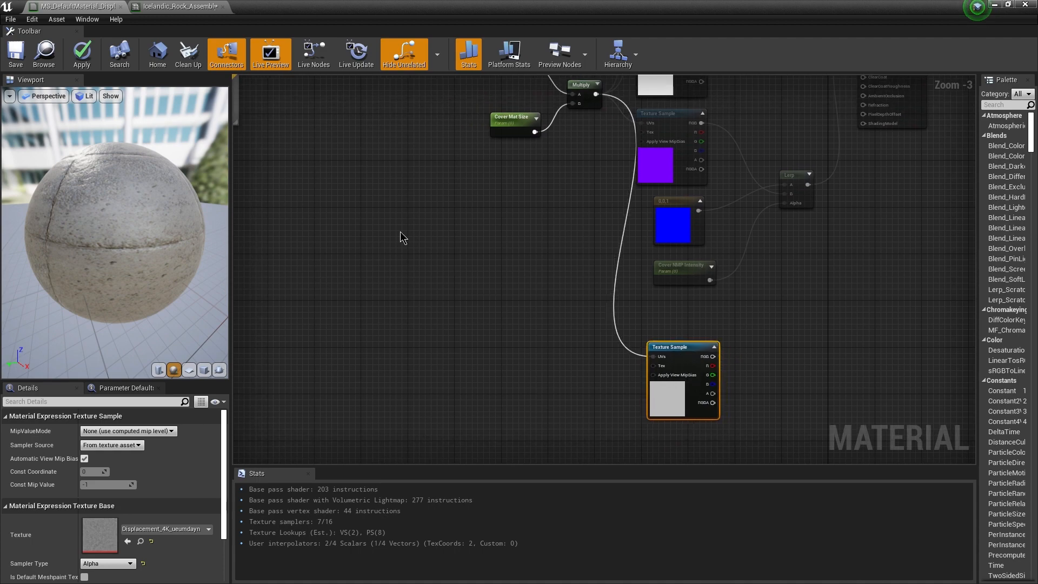
{"action": "right_click_drag", "start_coordinate": [381, 228], "coordinate": [707, 456]}
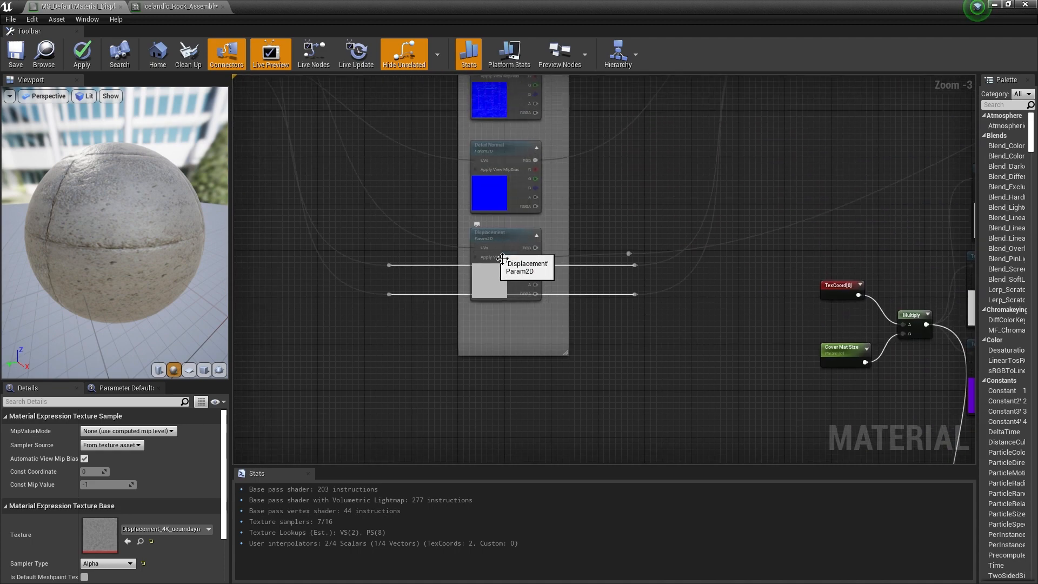
{"action": "right_click_drag", "start_coordinate": [750, 362], "coordinate": [326, 201]}
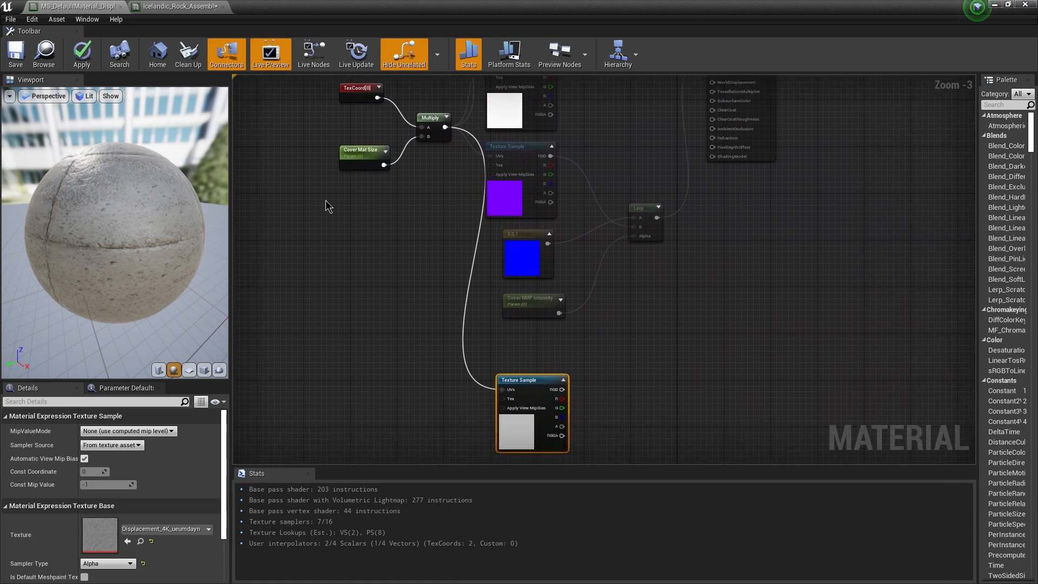
{"action": "left_click", "coordinate": [649, 358]}
{"action": "key", "text": "l"}
{"action": "left_click", "coordinate": [640, 334]}
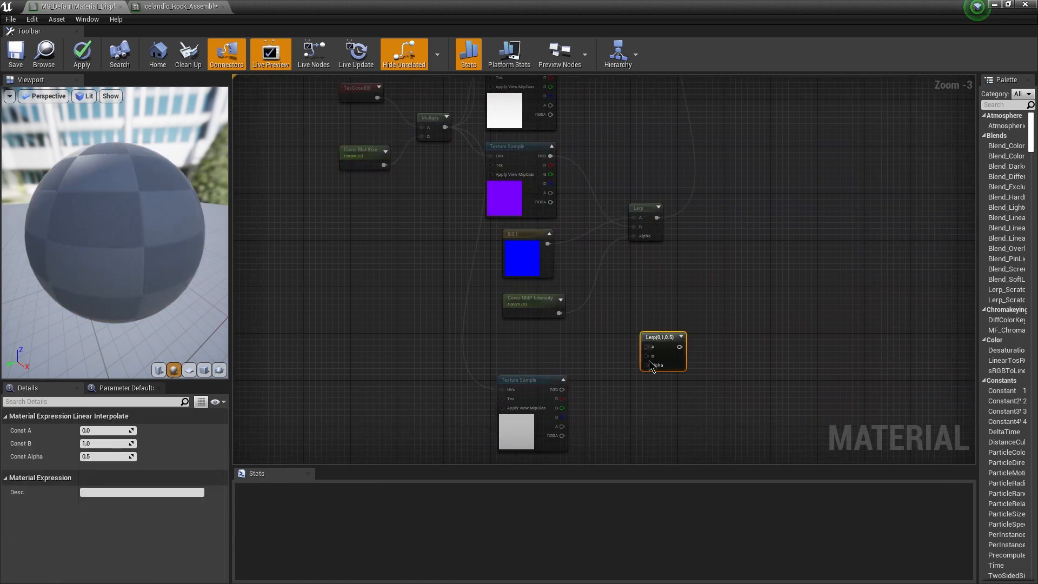
{"action": "right_click_drag", "start_coordinate": [604, 385], "coordinate": [607, 354]}
{"action": "left_click_drag", "start_coordinate": [564, 359], "coordinate": [648, 327]}
{"action": "left_click", "coordinate": [590, 342]}
- Connect the red channel of the rock's Displacement texture to the new Lerp's A input and the Lerp's output to MF_Displacement's Height input
{"action": "right_click_drag", "start_coordinate": [384, 275], "coordinate": [737, 401]}
{"action": "right_click_drag", "start_coordinate": [465, 244], "coordinate": [468, 252]}
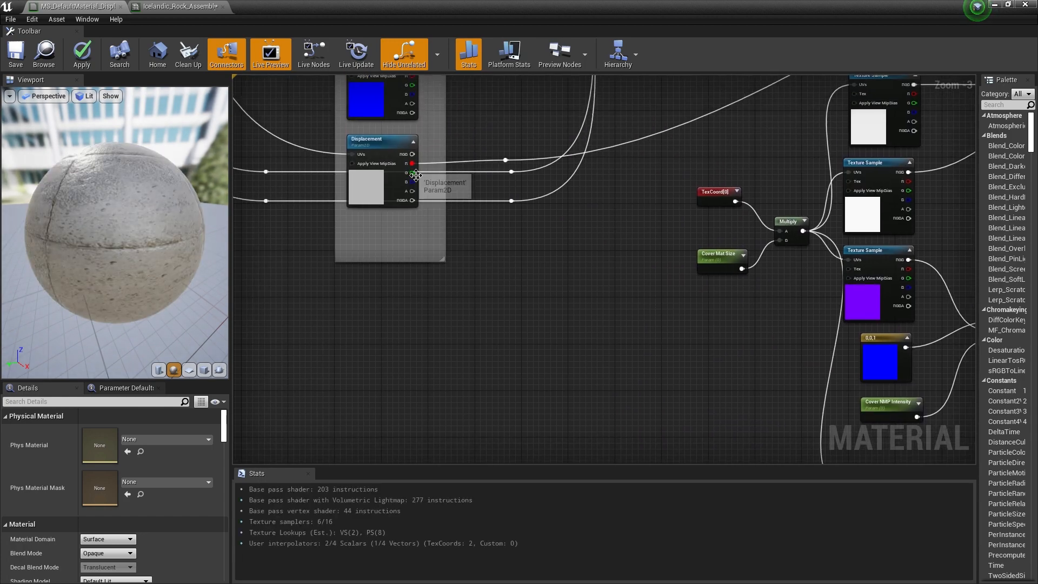
{"action": "left_click_drag", "start_coordinate": [413, 163], "coordinate": [749, 377]}
{"action": "right_click_drag", "start_coordinate": [786, 328], "coordinate": [454, 366]}
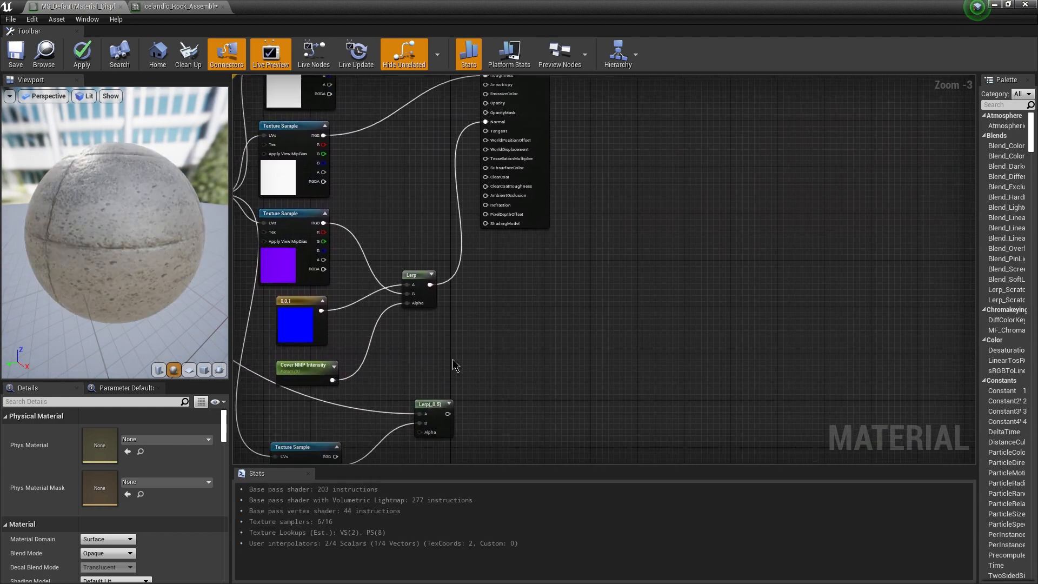
{"action": "left_click_drag", "start_coordinate": [447, 413], "coordinate": [742, 142]}
- Connect the Saturate output of the blend mask to the displacement Lerp's Alpha, reposition the Lerp and save the material
{"action": "right_click_drag", "start_coordinate": [447, 196], "coordinate": [634, 327]}
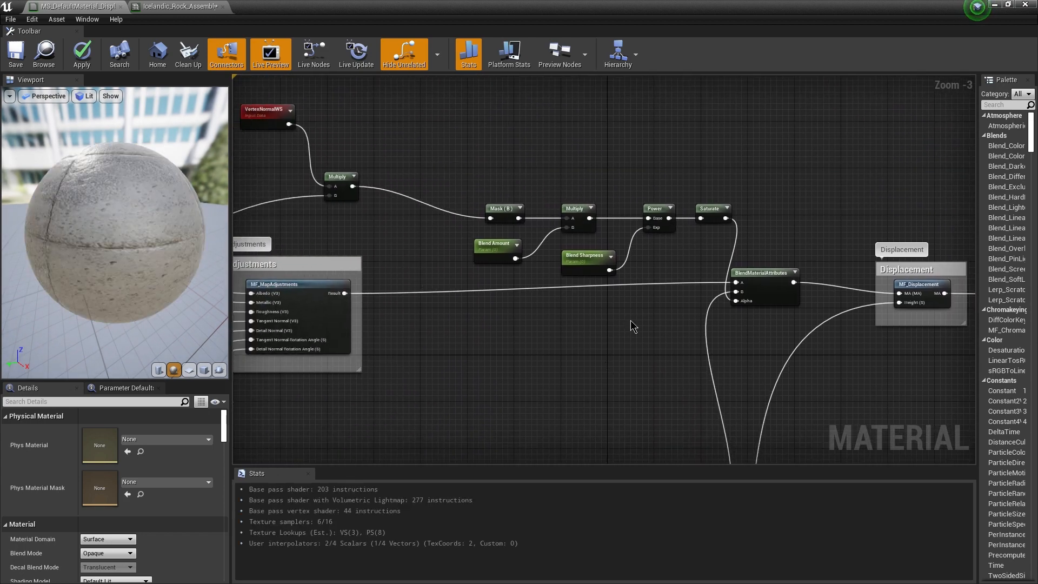
{"action": "left_click_drag", "start_coordinate": [725, 218], "coordinate": [578, 237]}
{"action": "right_click_drag", "start_coordinate": [642, 270], "coordinate": [628, 387]}
{"action": "left_click_drag", "start_coordinate": [609, 351], "coordinate": [663, 364]}
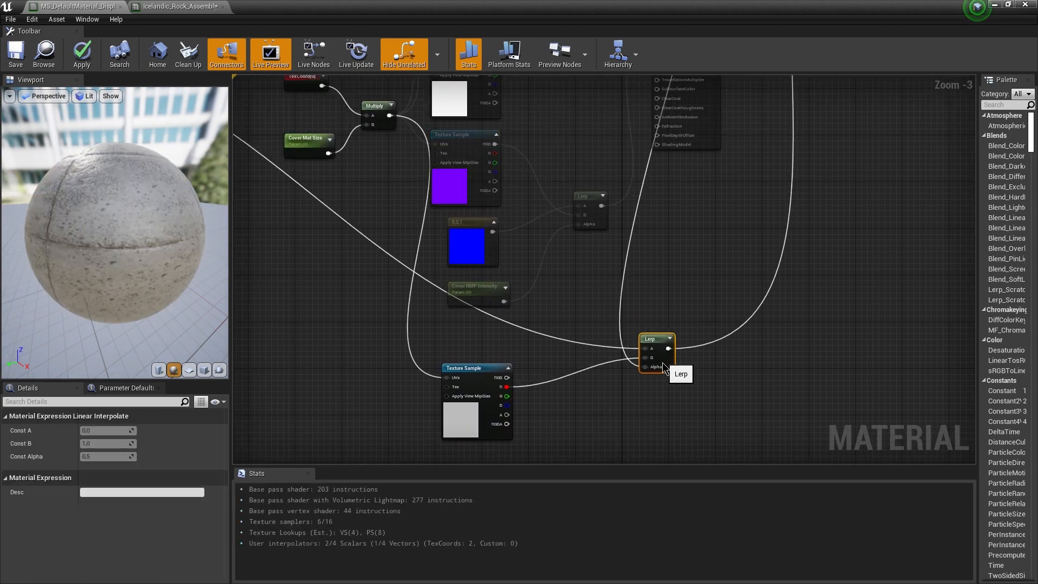
{"action": "right_click_drag", "start_coordinate": [564, 287], "coordinate": [561, 317]}
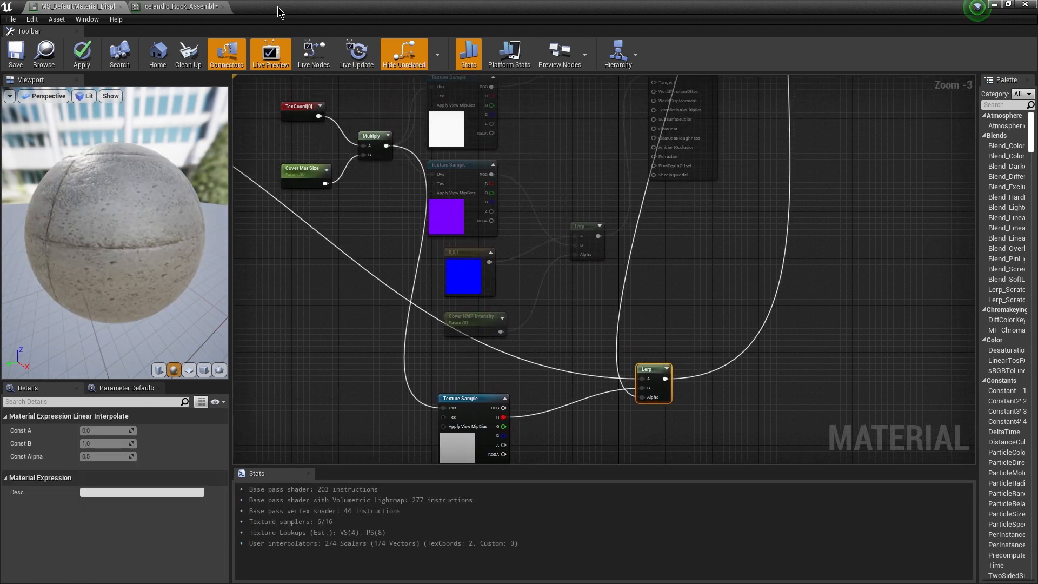
{"action": "left_click", "coordinate": [15, 54]}
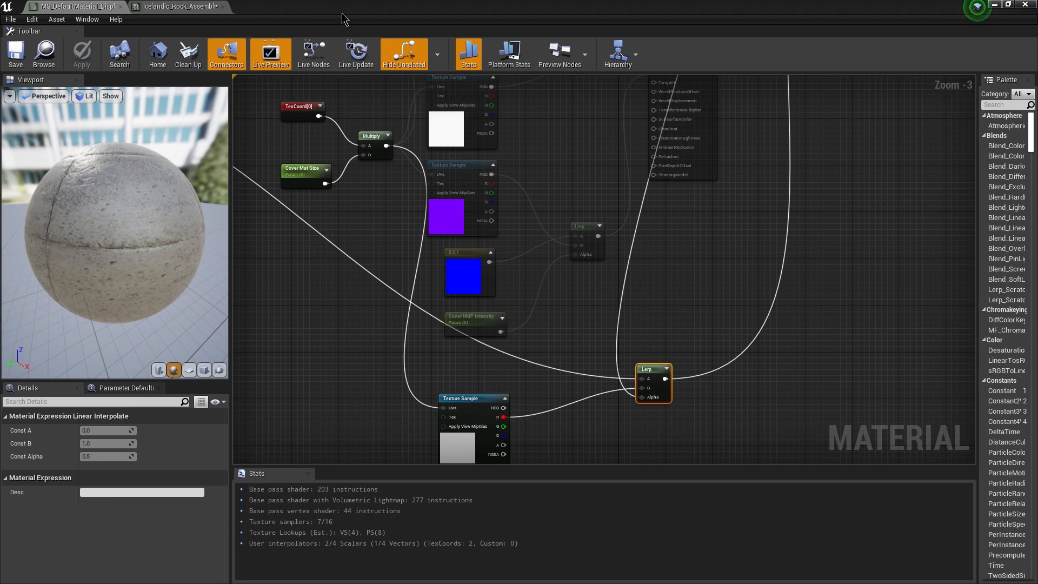
- Try a Displacement Amount of about 2.70 in the rock material instance beside the viewport, then restore it to 1.0
{"action": "left_click_drag", "start_coordinate": [344, 19], "coordinate": [743, 224]}
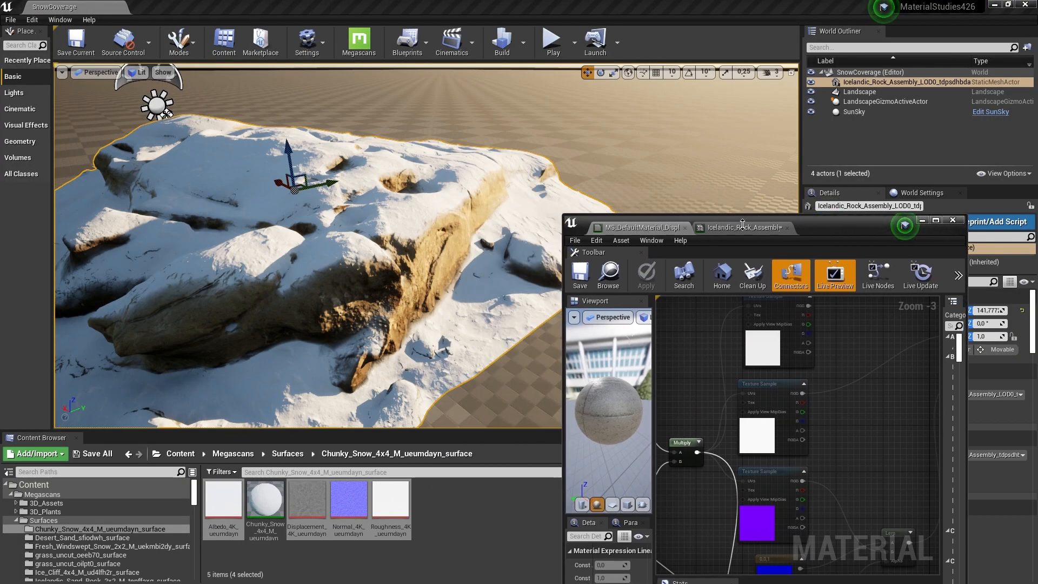
{"action": "right_click_drag", "start_coordinate": [476, 227], "coordinate": [454, 214]}
{"action": "left_click", "coordinate": [741, 227]}
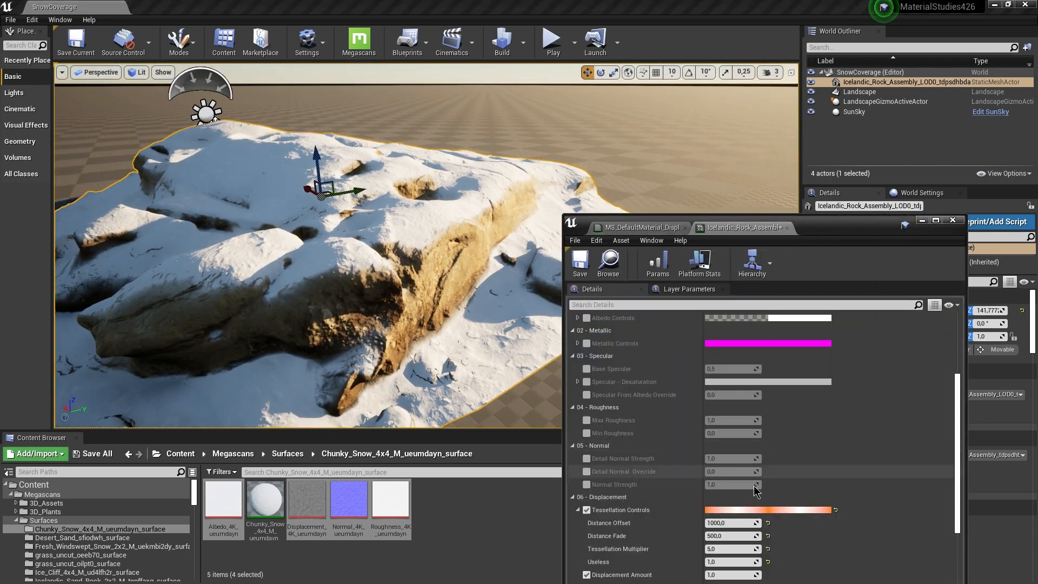
{"action": "scroll", "coordinate": [756, 490], "scroll_direction": "down", "scroll_amount": 4}
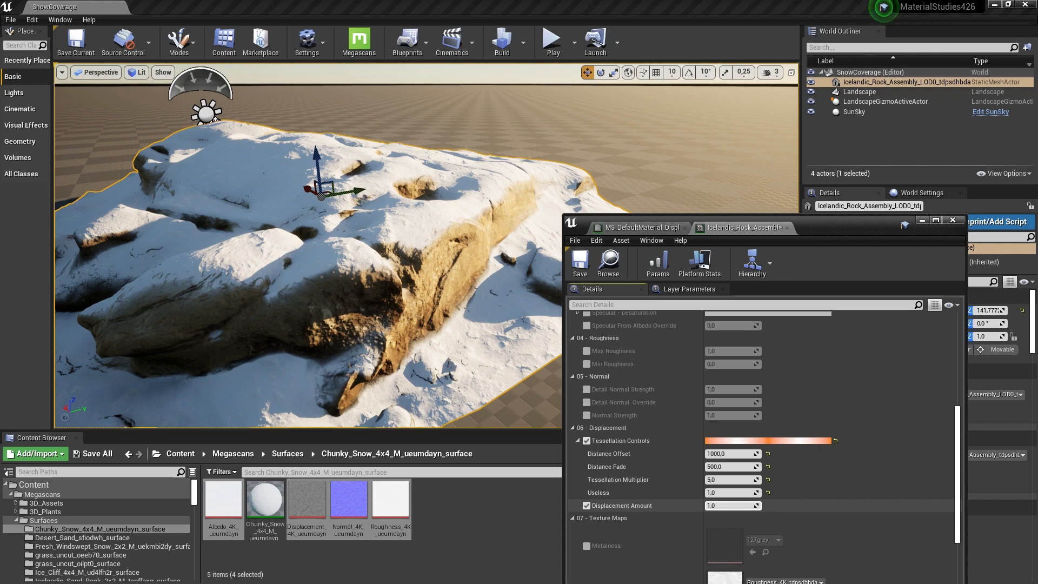
{"action": "mouse_move", "coordinate": [730, 506]}
{"action": "left_mouse_down"}
{"action": "mouse_move", "coordinate": [838, 505]}
{"action": "mouse_move", "coordinate": [745, 515]}
{"action": "left_mouse_up"}
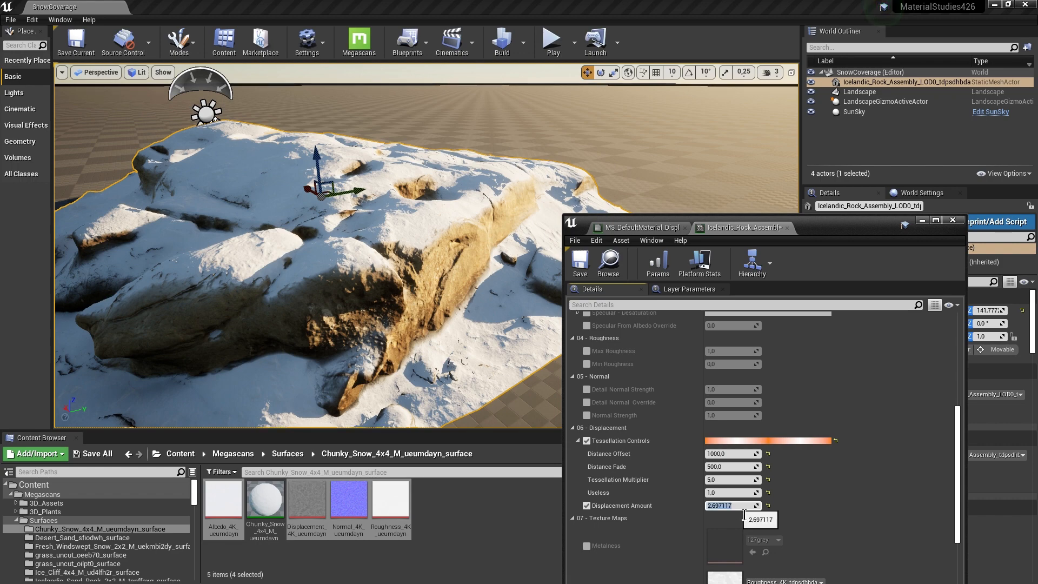
{"action": "type", "text": "1"}
{"action": "key", "text": "Return"}
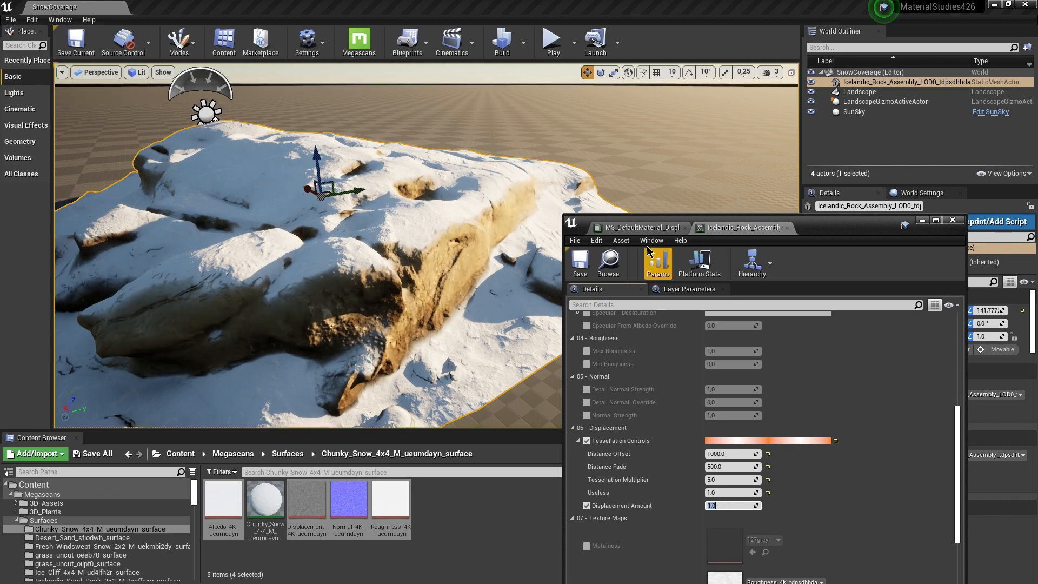
- In the parent material's graph, add a Multiply node between the snow displacement Texture Sample and the displacement Lerp
{"action": "left_click", "coordinate": [657, 230]}
{"action": "right_click_drag", "start_coordinate": [880, 520], "coordinate": [842, 311]}
{"action": "left_click", "coordinate": [935, 220]}
{"action": "right_click_drag", "start_coordinate": [461, 377], "coordinate": [582, 378]}
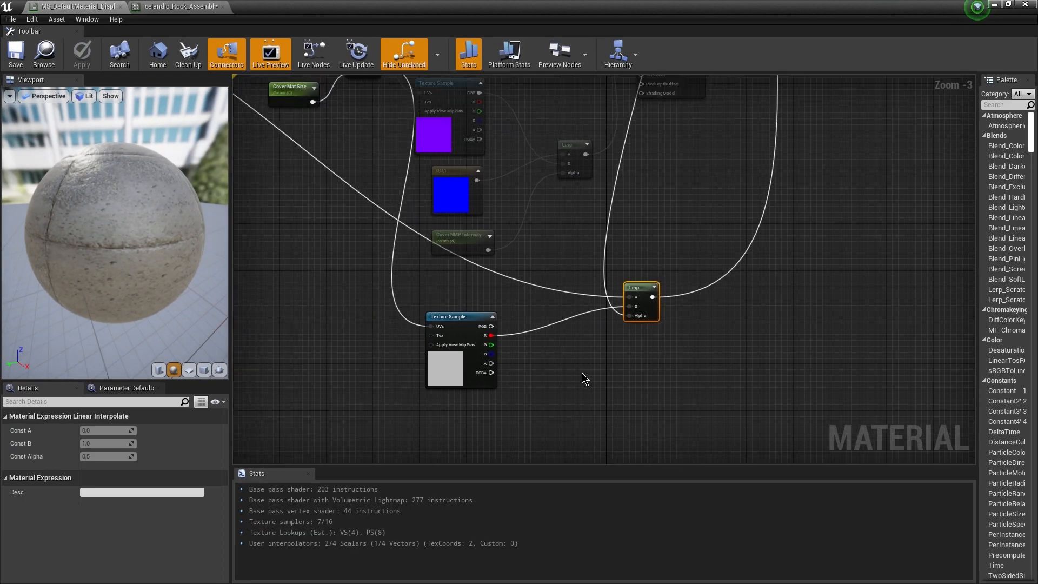
{"action": "left_click", "coordinate": [580, 358]}
{"action": "left_click", "coordinate": [583, 381]}
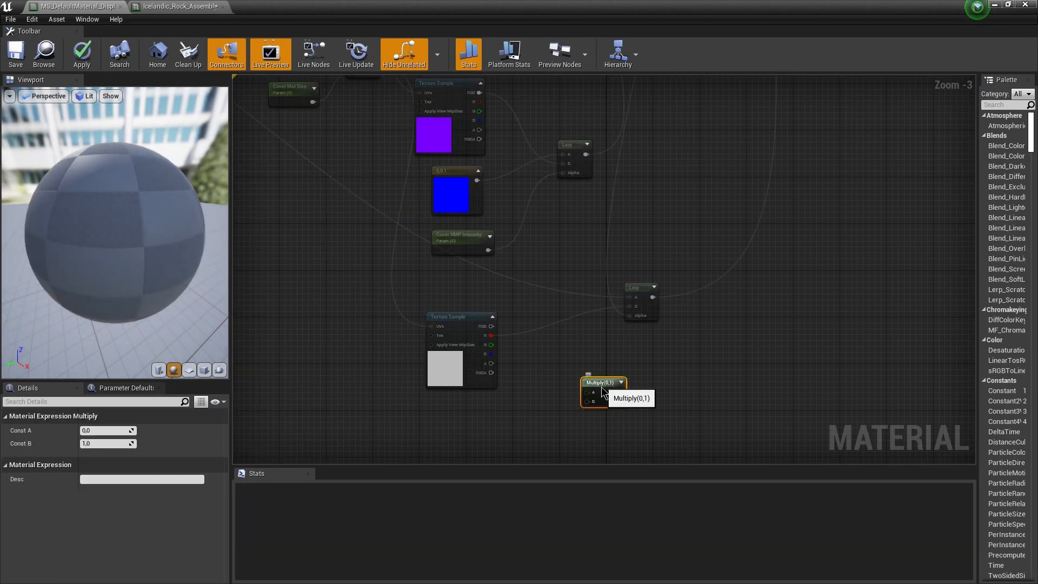
{"action": "left_click_drag", "start_coordinate": [603, 391], "coordinate": [576, 354]}
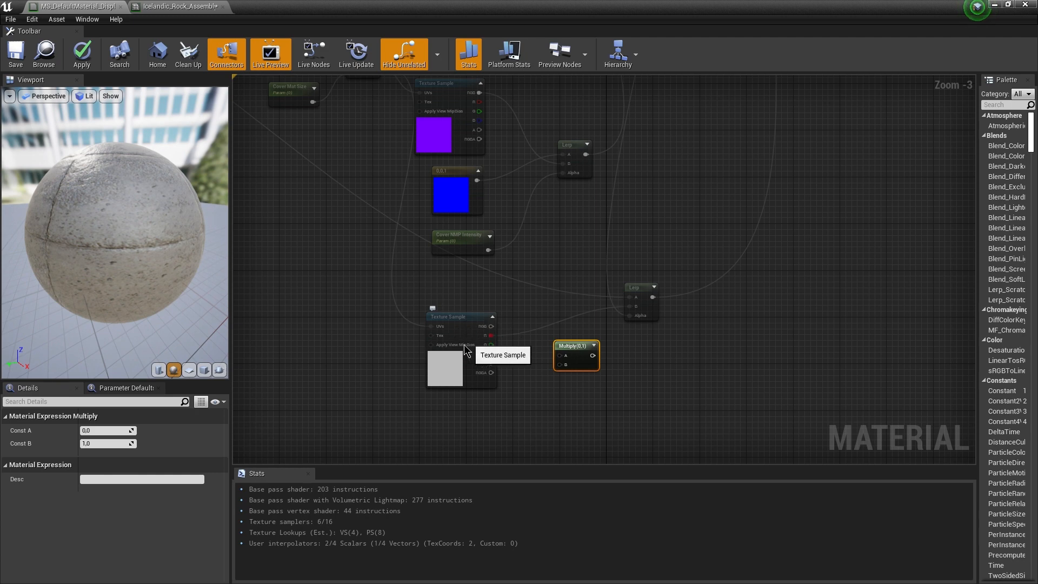
- Route the snow displacement sample's red channel through the Multiply node's B input and connect the Multiply output to the Lerp's B input
{"action": "left_click_drag", "start_coordinate": [460, 345], "coordinate": [463, 346]}
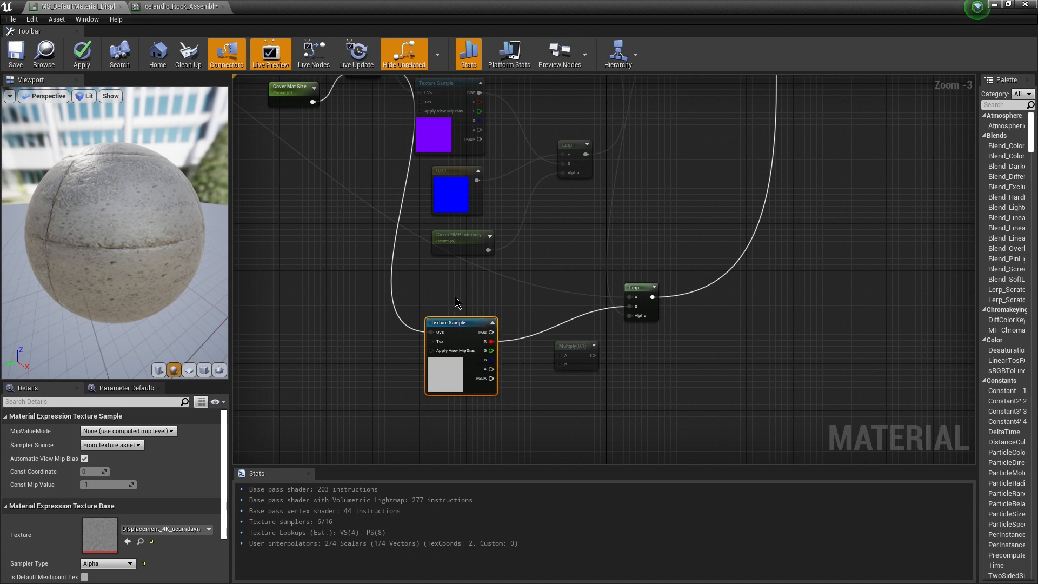
{"action": "right_click_drag", "start_coordinate": [455, 301], "coordinate": [427, 327]}
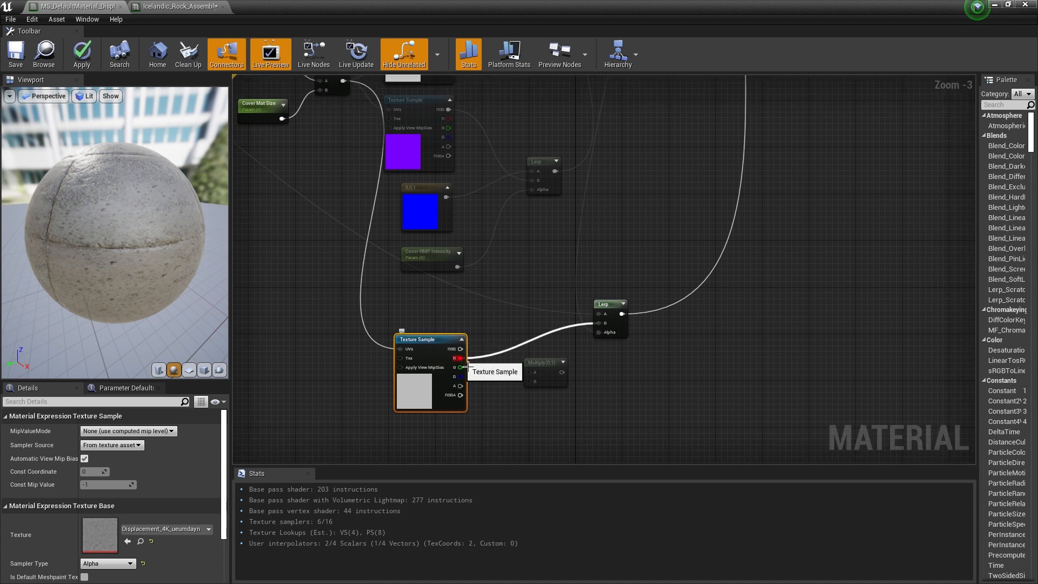
{"action": "left_click_drag", "start_coordinate": [467, 363], "coordinate": [599, 323]}
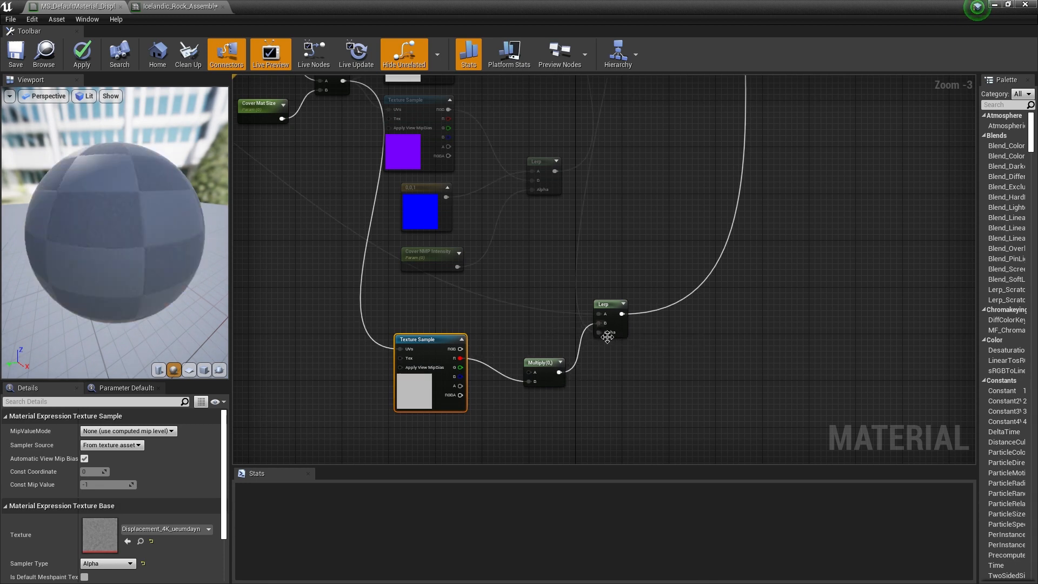
- Add a scalar parameter named Cover Mat Volume above the Multiply node that scales the snow displacement
{"action": "left_click", "coordinate": [519, 345]}
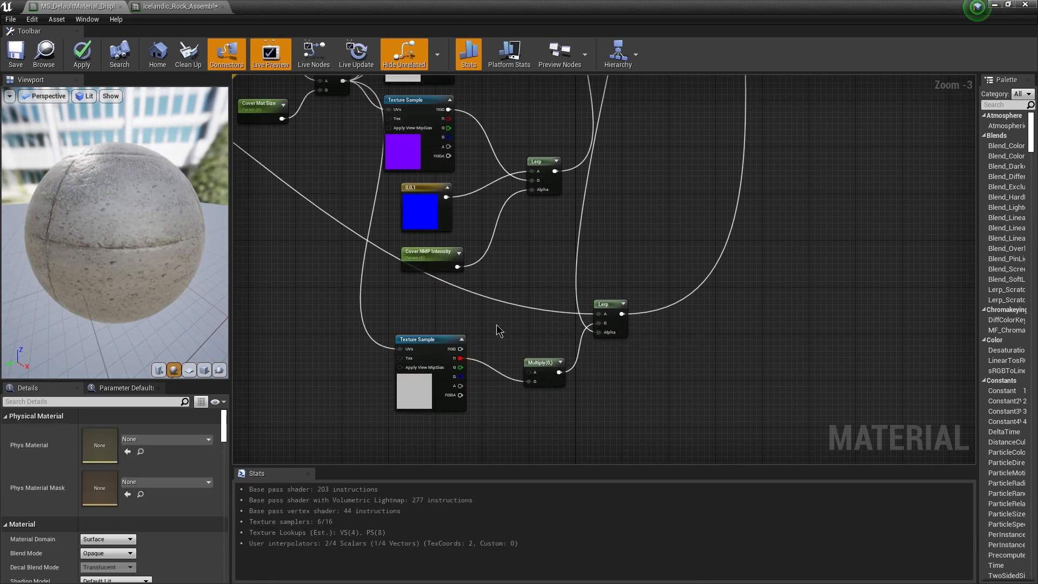
{"action": "left_click", "coordinate": [498, 329]}
{"action": "right_click", "coordinate": [504, 331]}
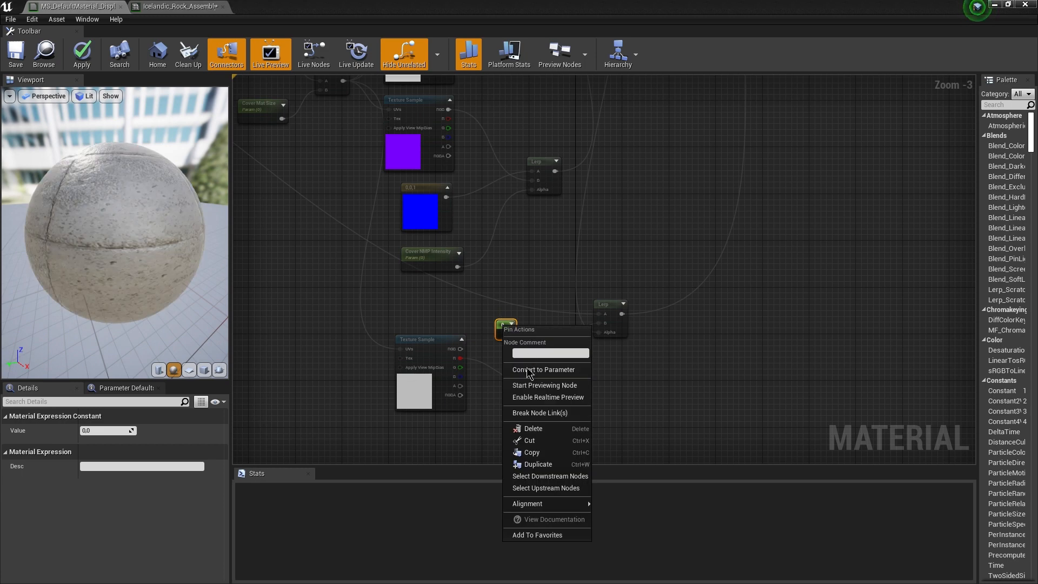
{"action": "left_click", "coordinate": [558, 373]}
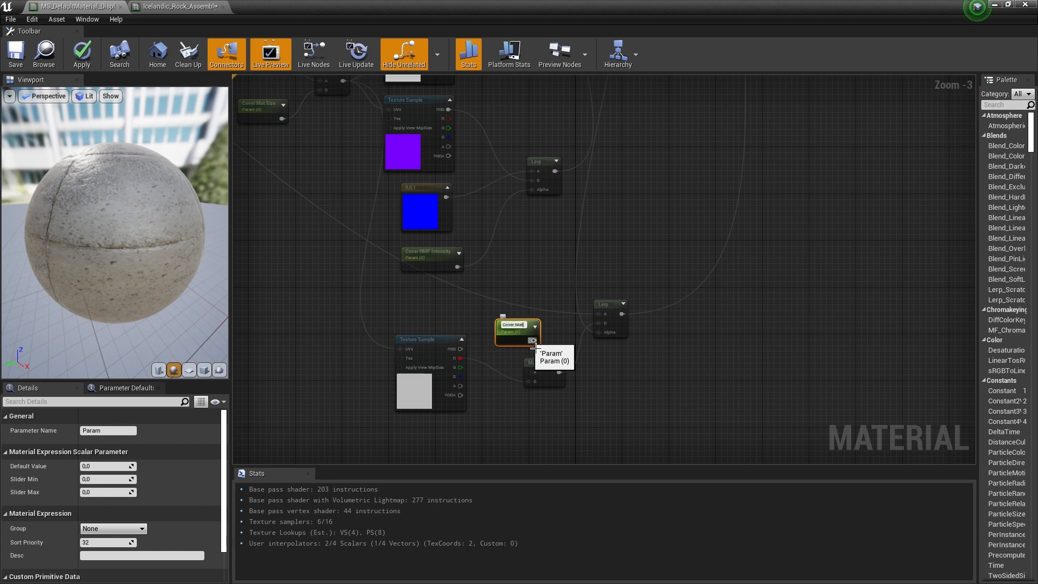
{"action": "key", "text": "Return"}
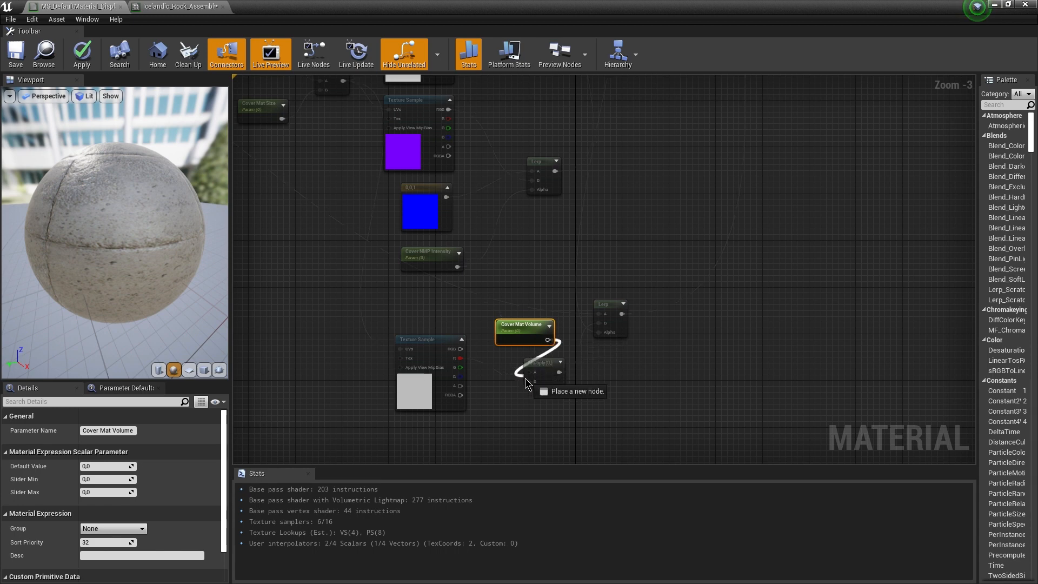
- Connect Cover Mat Volume to the displacement Multiply's A input, place it above the snow displacement Texture Sample and save the material
{"action": "left_click_drag", "start_coordinate": [532, 380], "coordinate": [531, 372]}
{"action": "left_click_drag", "start_coordinate": [533, 332], "coordinate": [443, 318]}
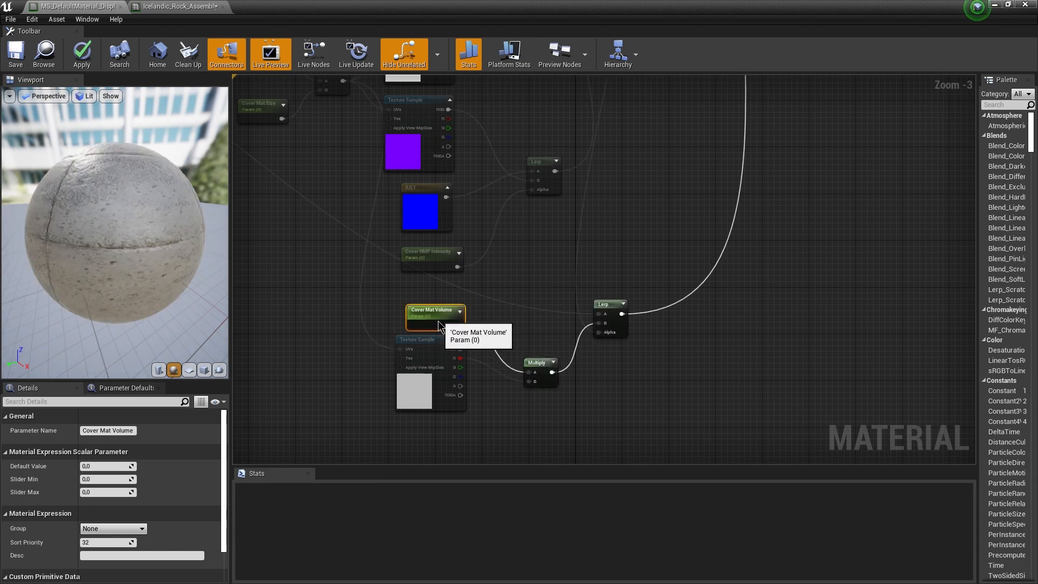
{"action": "right_click_drag", "start_coordinate": [523, 326], "coordinate": [496, 365]}
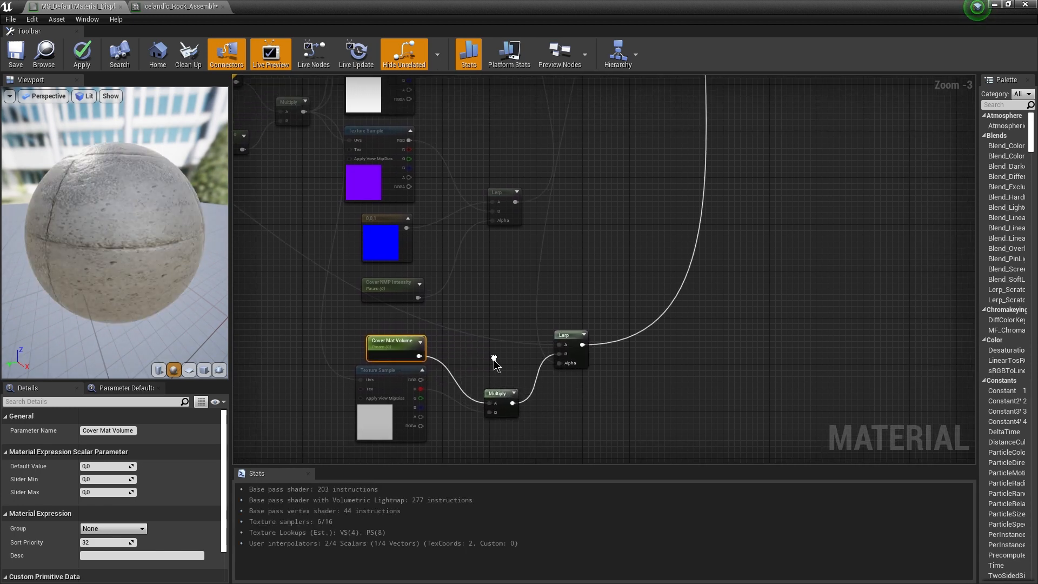
{"action": "left_click", "coordinate": [16, 54]}
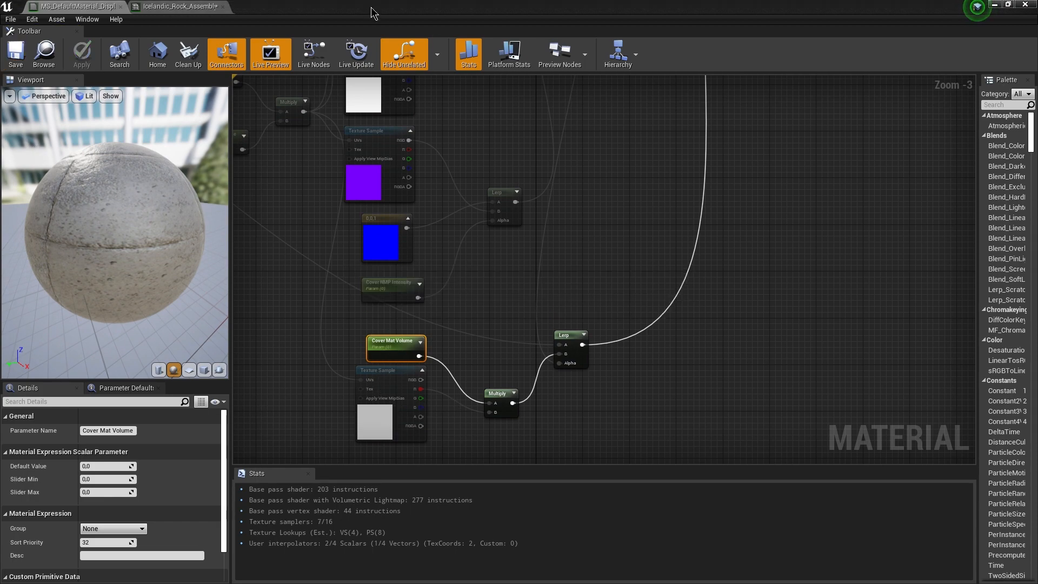
- Bring up the rock material instance beside the level viewport, set Cover Mat Volume to 1 and view the snow up close
{"action": "left_click_drag", "start_coordinate": [371, 8], "coordinate": [773, 110]}
{"action": "right_click_drag", "start_coordinate": [459, 216], "coordinate": [389, 214]}
{"action": "left_click", "coordinate": [750, 111]}
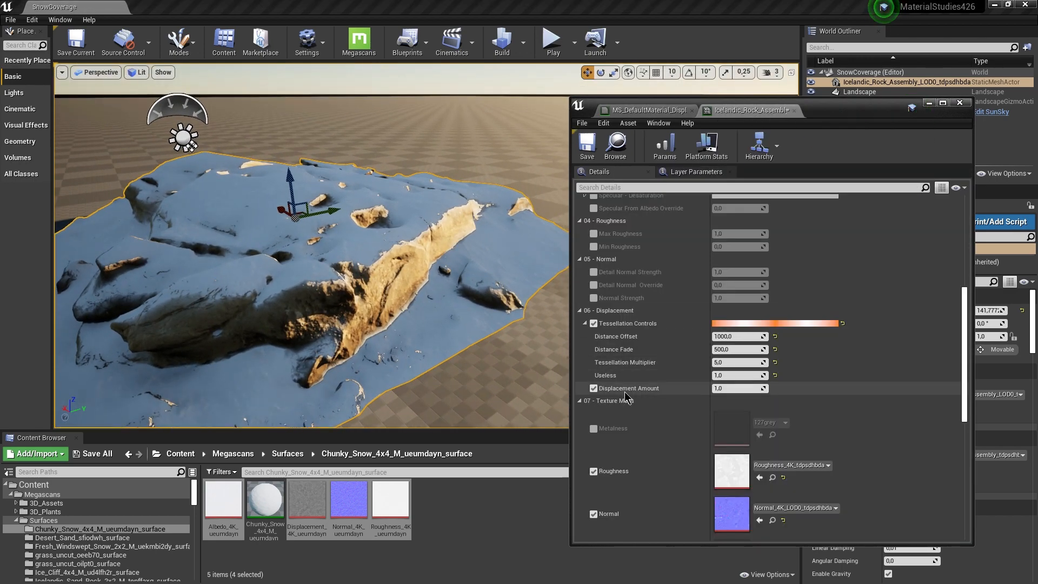
{"action": "scroll", "coordinate": [625, 400], "scroll_direction": "down", "scroll_amount": 10}
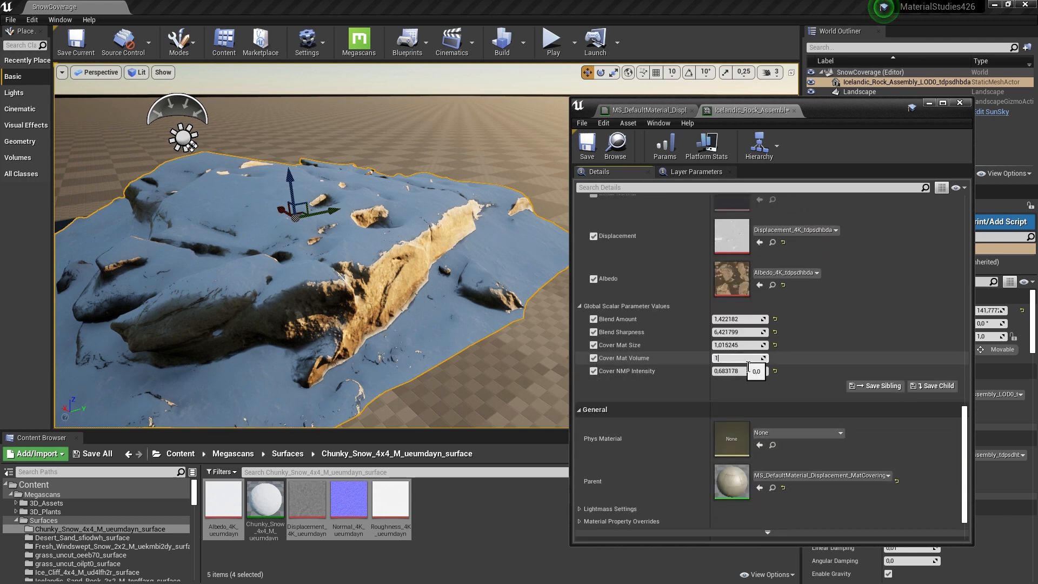
{"action": "key", "text": "Return"}
{"action": "right_click_drag", "start_coordinate": [503, 260], "coordinate": [522, 249]}
{"action": "key", "text": "w"}
{"action": "key", "text": "w"}
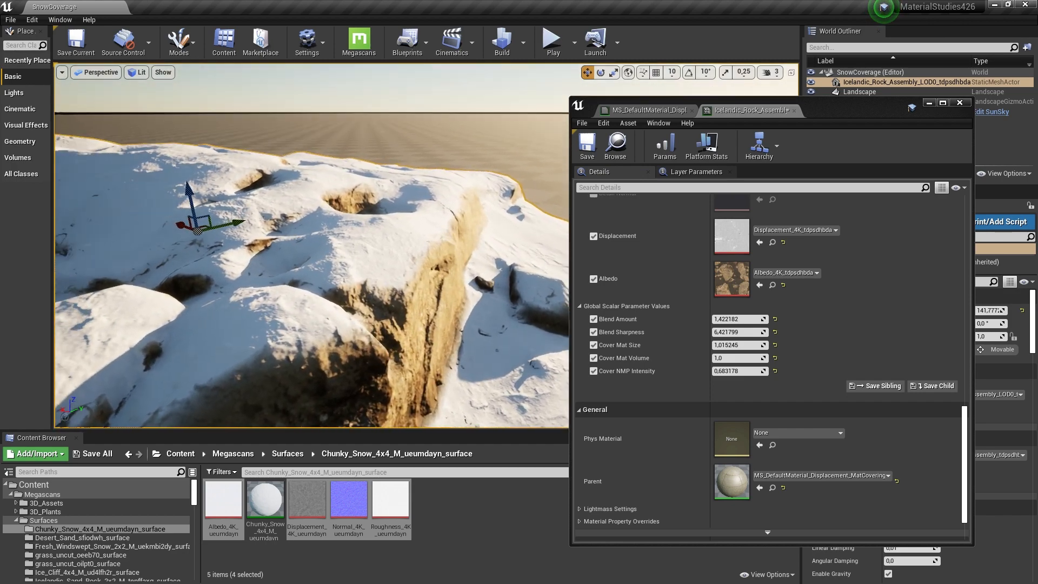
- Try a Displacement Amount of about 2.80 in the rock material instance, view the rock from several angles, and restore it to 1.0
{"action": "scroll", "coordinate": [683, 346], "scroll_direction": "up", "scroll_amount": 10}
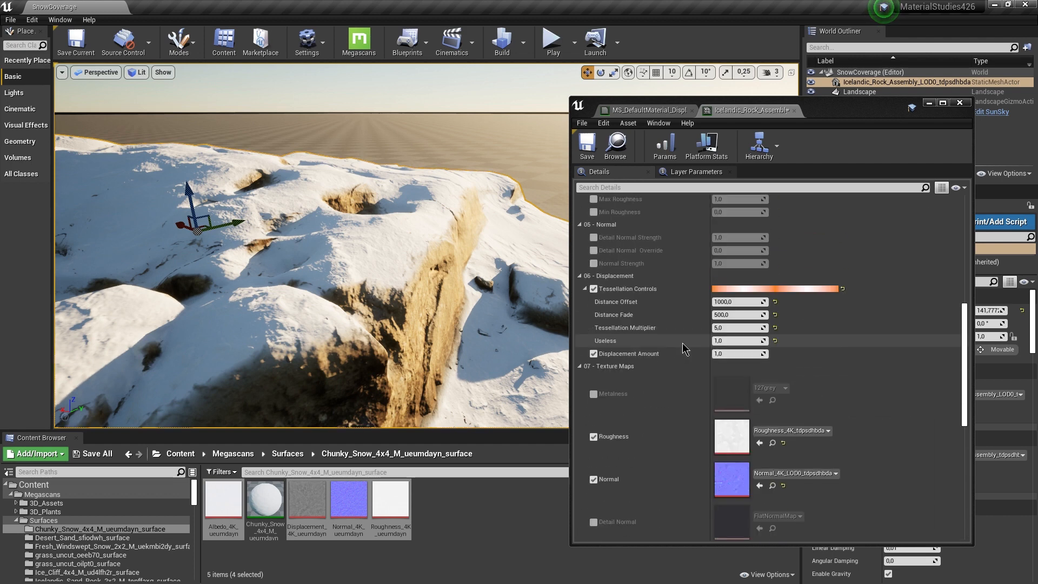
{"action": "mouse_move", "coordinate": [733, 362]}
{"action": "left_mouse_down"}
{"action": "mouse_move", "coordinate": [757, 361]}
{"action": "mouse_move", "coordinate": [738, 354]}
{"action": "left_mouse_up"}
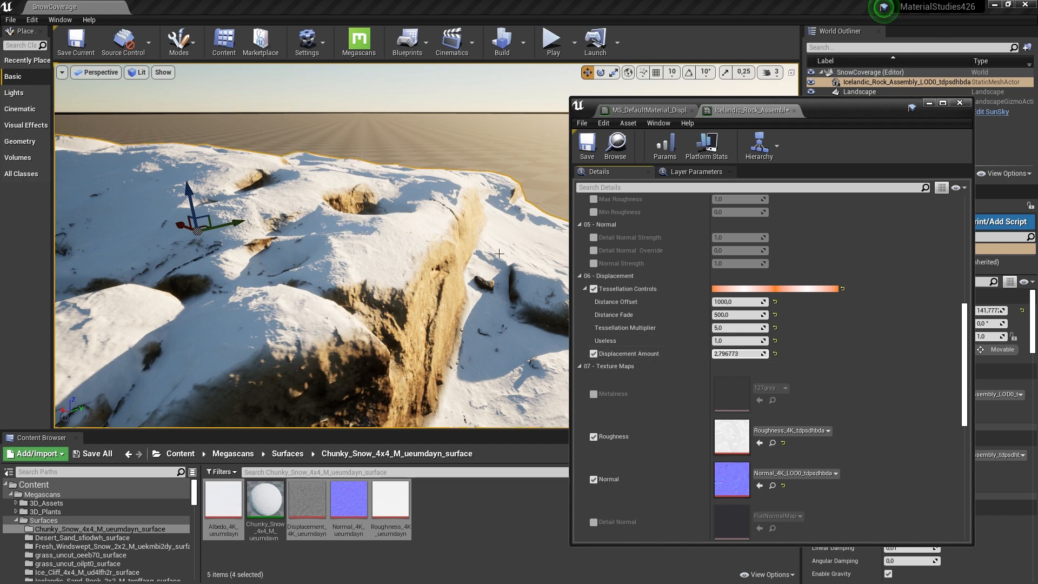
{"action": "right_click_drag", "start_coordinate": [459, 270], "coordinate": [405, 264]}
{"action": "right_click_drag", "start_coordinate": [459, 216], "coordinate": [443, 227]}
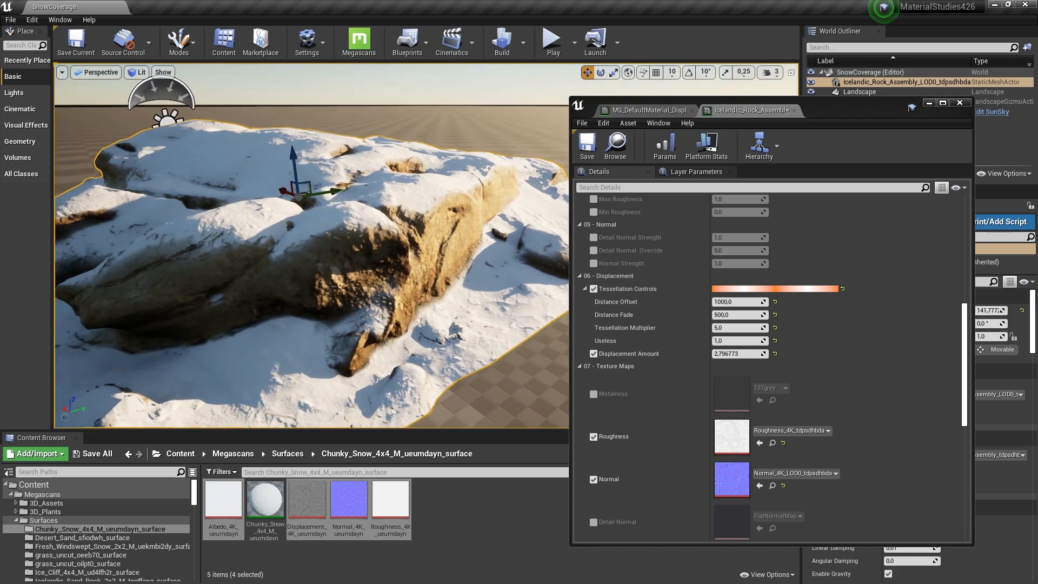
{"action": "right_click_drag", "start_coordinate": [473, 270], "coordinate": [385, 248]}
{"action": "right_click_drag", "start_coordinate": [293, 198], "coordinate": [311, 208]}
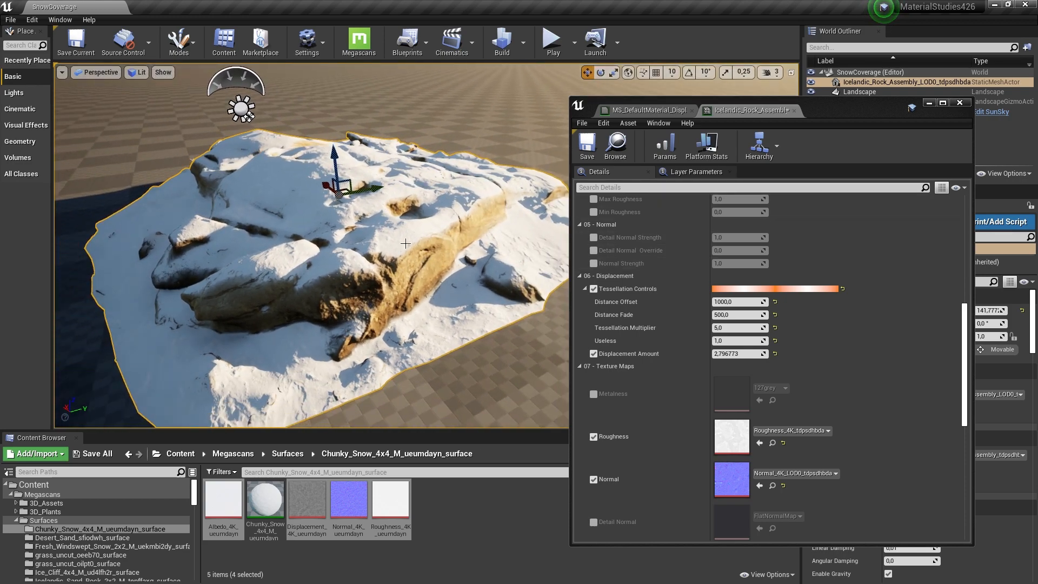
{"action": "left_click", "coordinate": [746, 355]}
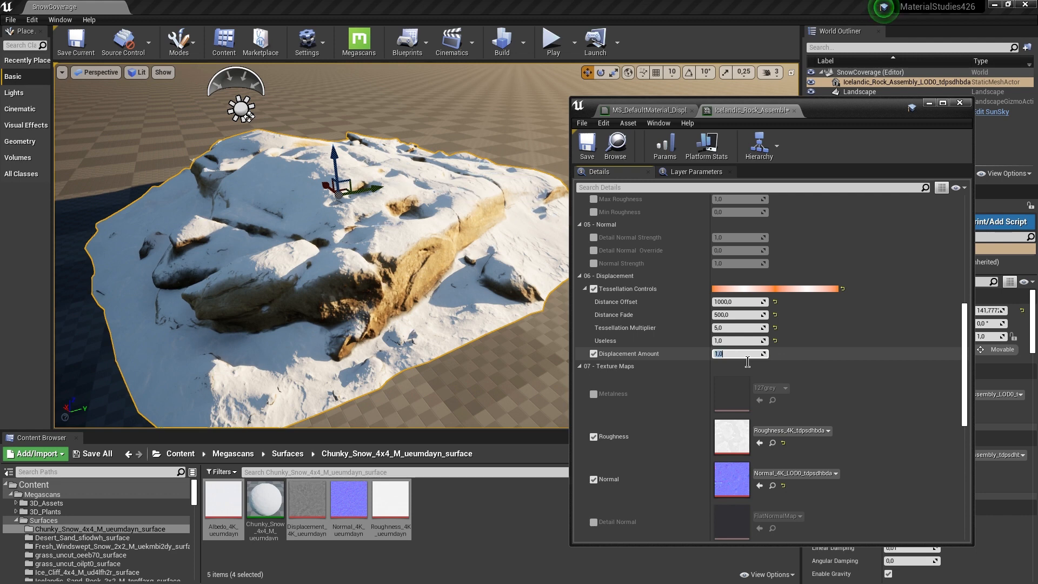
- Tune the rock instance's snow to Cover Mat Volume about 19.32, Blend Amount about 1.15 and Blend Sharpness about 6.45
{"action": "scroll", "coordinate": [748, 361], "scroll_direction": "down", "scroll_amount": 10}
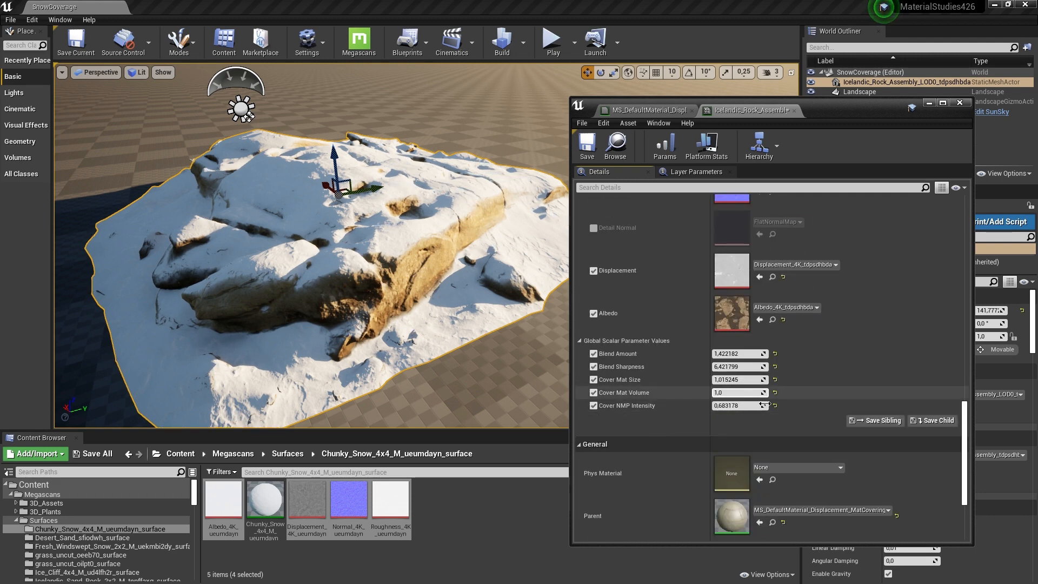
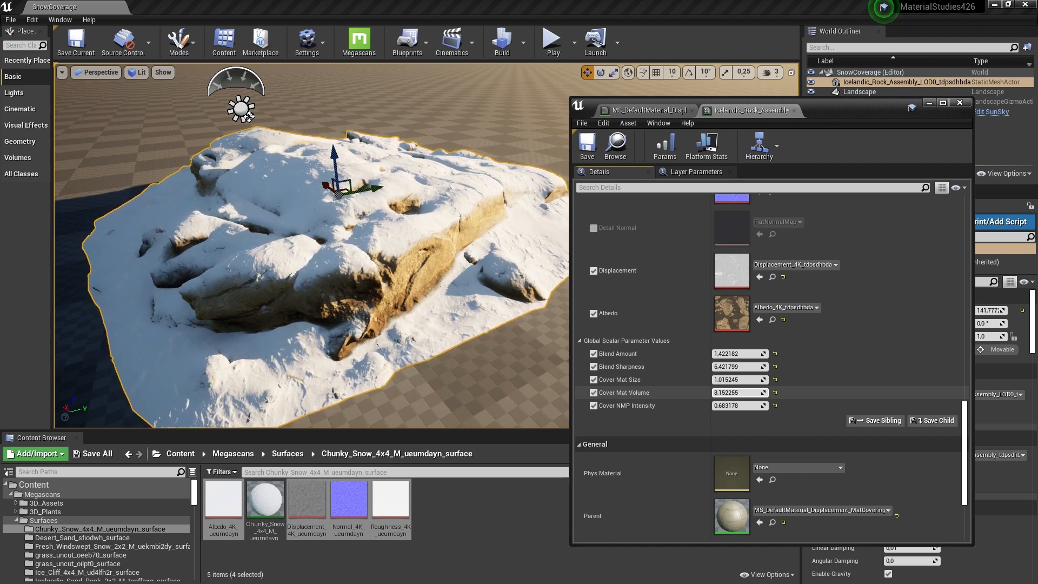
{"action": "mouse_move", "coordinate": [739, 392]}
{"action": "left_mouse_down"}
{"action": "mouse_move", "coordinate": [757, 393]}
{"action": "mouse_move", "coordinate": [724, 392]}
{"action": "left_mouse_up"}
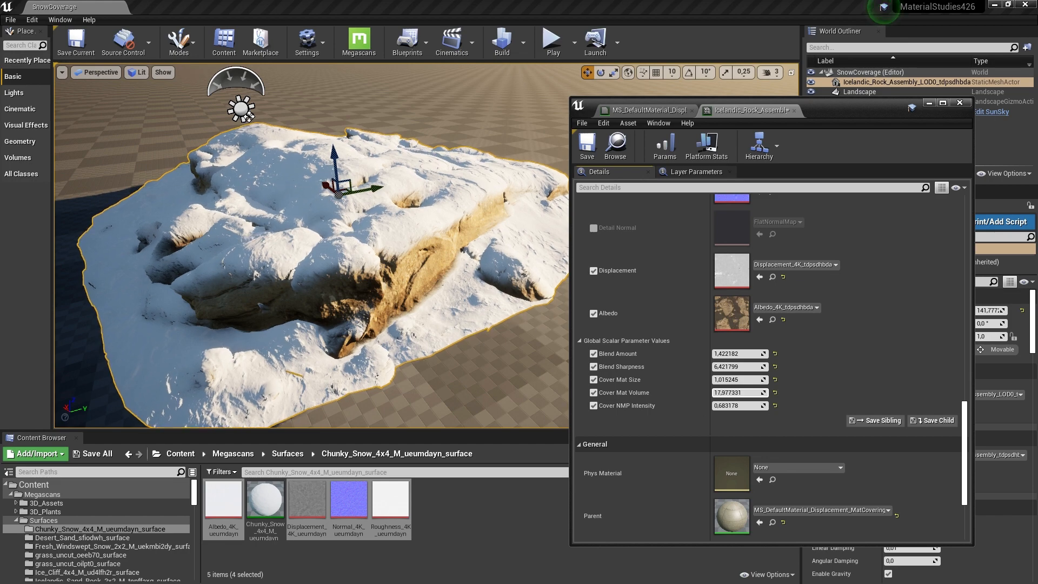
{"action": "right_click_drag", "start_coordinate": [465, 255], "coordinate": [533, 260]}
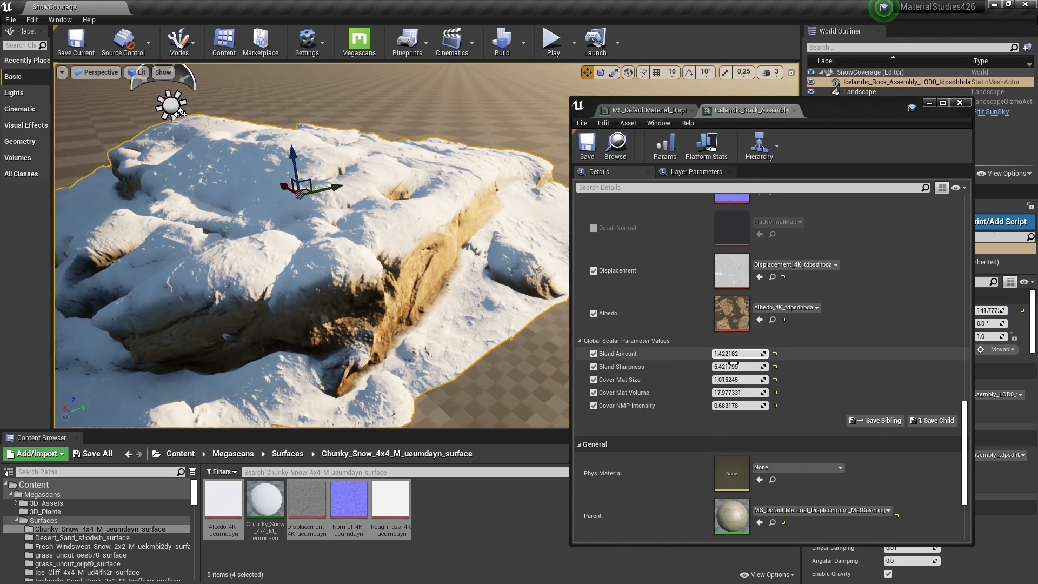
{"action": "left_click_drag", "start_coordinate": [734, 355], "coordinate": [725, 367]}
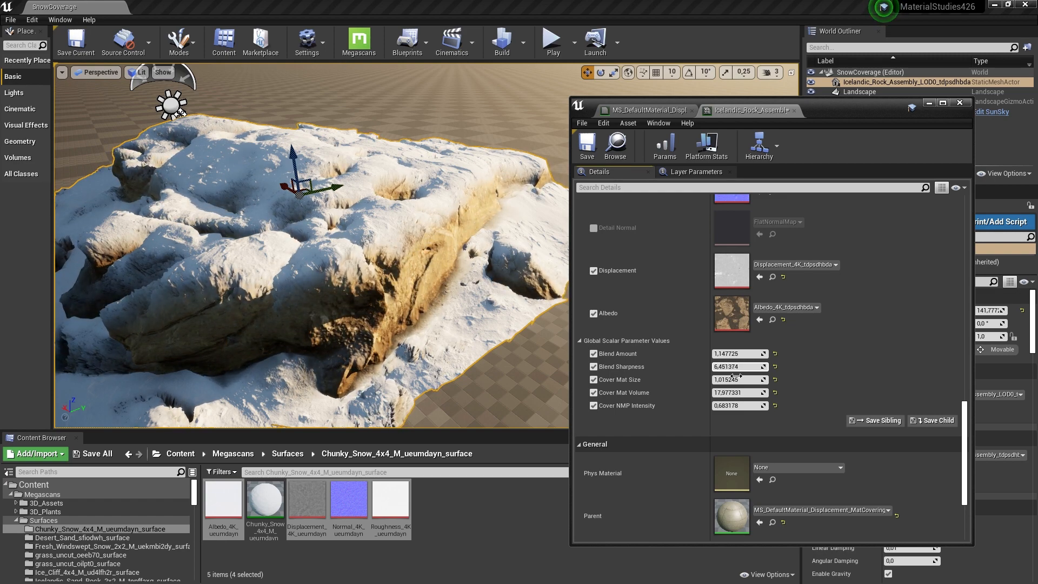
{"action": "mouse_move", "coordinate": [309, 308]}
{"action": "right_mouse_down"}
{"action": "mouse_move", "coordinate": [308, 360]}
{"action": "mouse_move", "coordinate": [368, 368]}
{"action": "mouse_move", "coordinate": [292, 346]}
{"action": "mouse_move", "coordinate": [308, 357]}
{"action": "mouse_move", "coordinate": [325, 335]}
{"action": "mouse_move", "coordinate": [308, 324]}
{"action": "mouse_move", "coordinate": [319, 335]}
{"action": "mouse_move", "coordinate": [303, 352]}
{"action": "mouse_move", "coordinate": [319, 346]}
{"action": "mouse_move", "coordinate": [286, 341]}
{"action": "mouse_move", "coordinate": [317, 308]}
{"action": "right_mouse_up"}
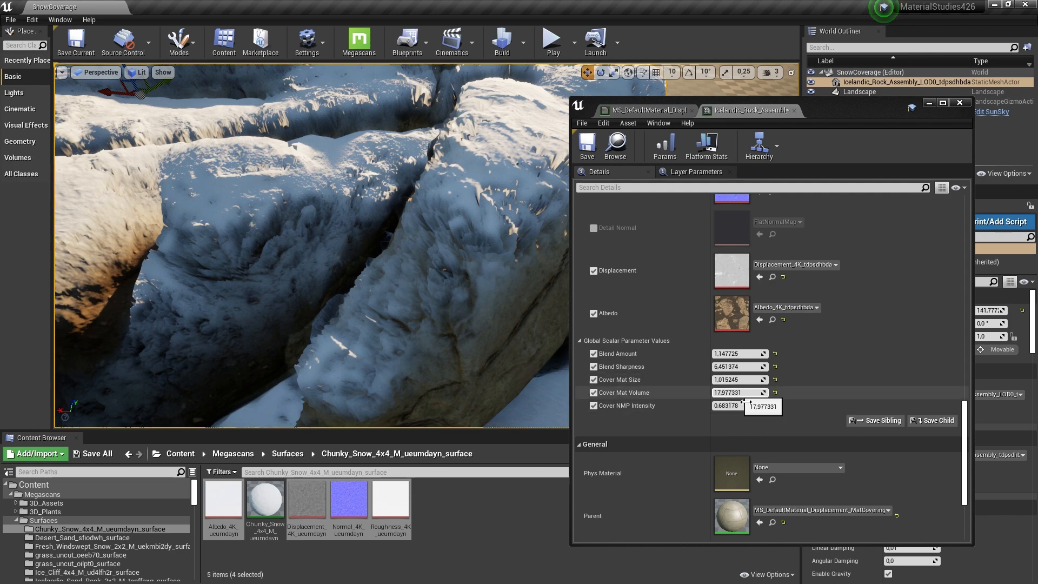
{"action": "mouse_move", "coordinate": [739, 399]}
{"action": "left_mouse_down"}
{"action": "mouse_move", "coordinate": [708, 399]}
{"action": "mouse_move", "coordinate": [745, 399]}
{"action": "left_mouse_up"}
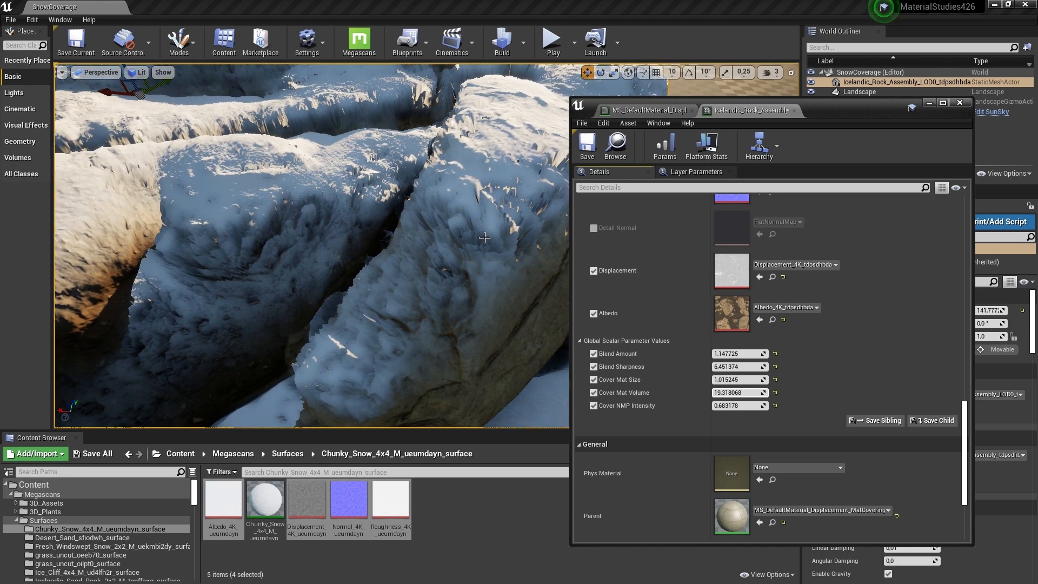
{"action": "key", "text": "s"}
{"action": "right_click_drag", "start_coordinate": [469, 316], "coordinate": [416, 320]}
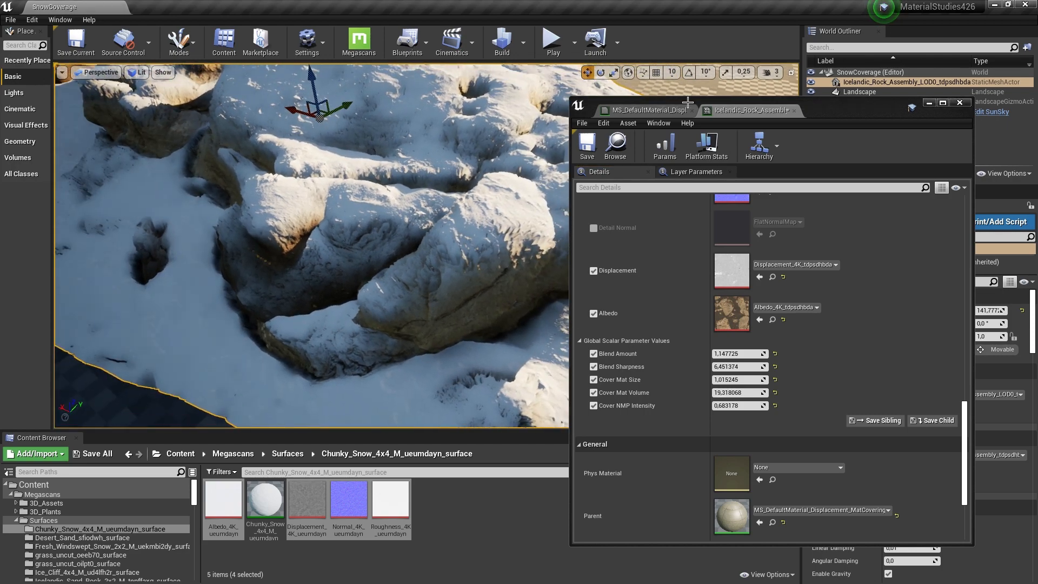
- Return to the parent material's full-size graph and shift the Multiply node fed by VertexNormalWS slightly toward the mask chain
{"action": "left_click", "coordinate": [641, 114]}
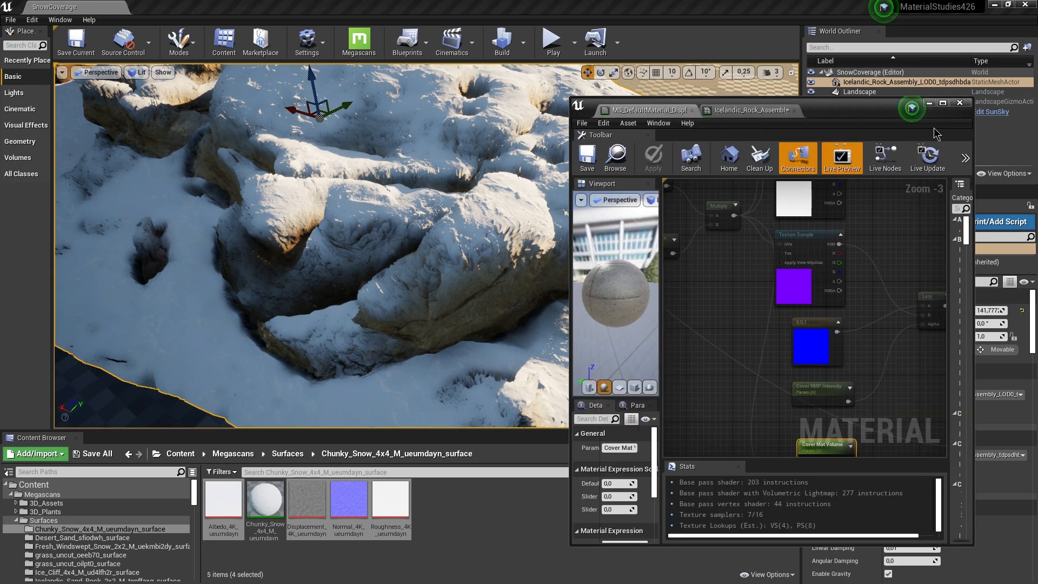
{"action": "left_click", "coordinate": [944, 103]}
{"action": "right_click_drag", "start_coordinate": [521, 169], "coordinate": [567, 417]}
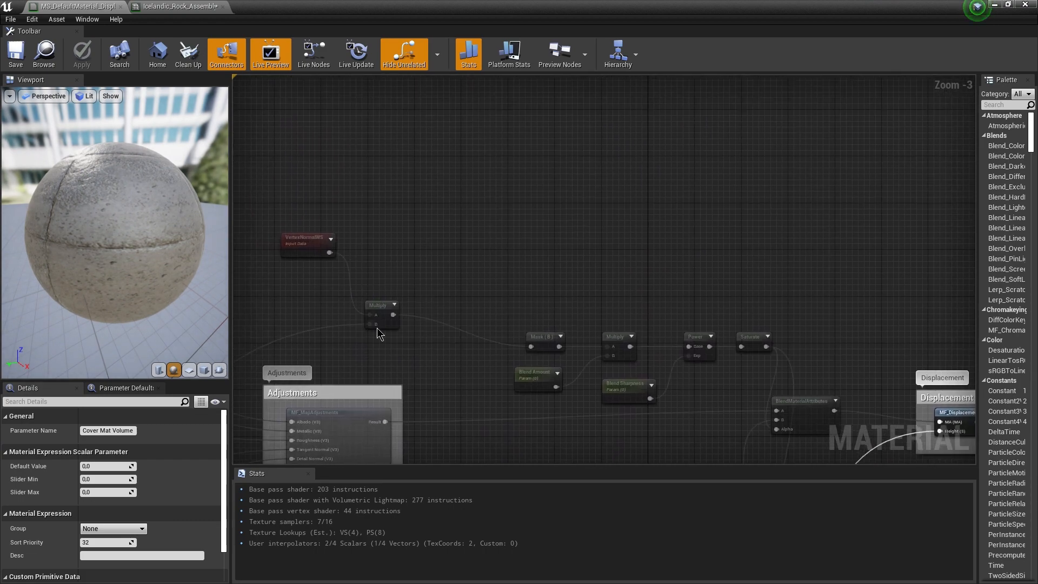
{"action": "mouse_move", "coordinate": [393, 327]}
{"action": "left_mouse_down"}
{"action": "mouse_move", "coordinate": [410, 296]}
{"action": "mouse_move", "coordinate": [412, 328]}
{"action": "left_mouse_up"}
{"action": "right_click_drag", "start_coordinate": [510, 304], "coordinate": [468, 274]}
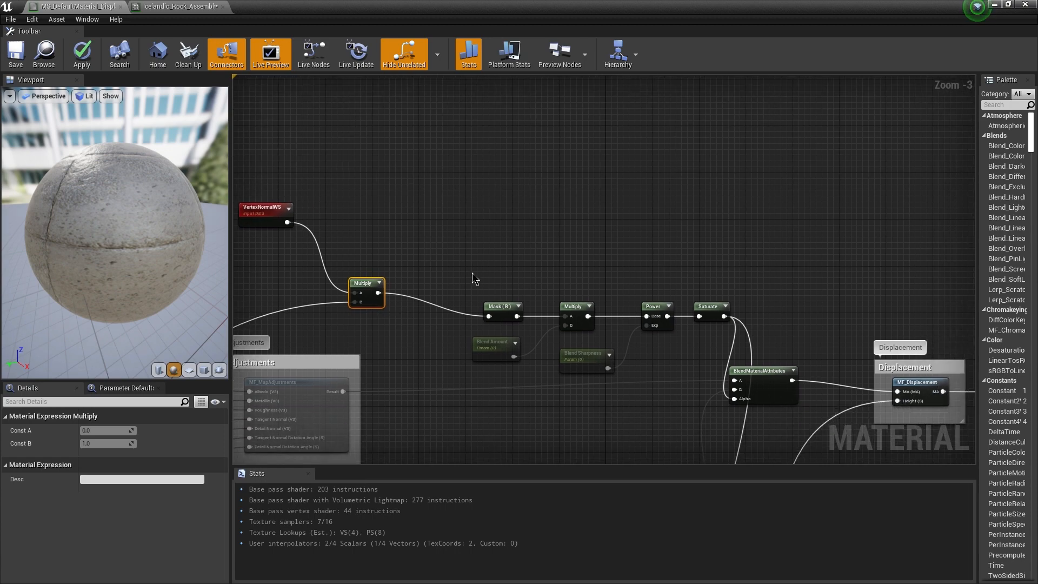
- Duplicate the blend mask's Mask (B), Multiply, Power and Saturate nodes and place the copies directly above the originals
{"action": "left_click_drag", "start_coordinate": [454, 235], "coordinate": [726, 335]}
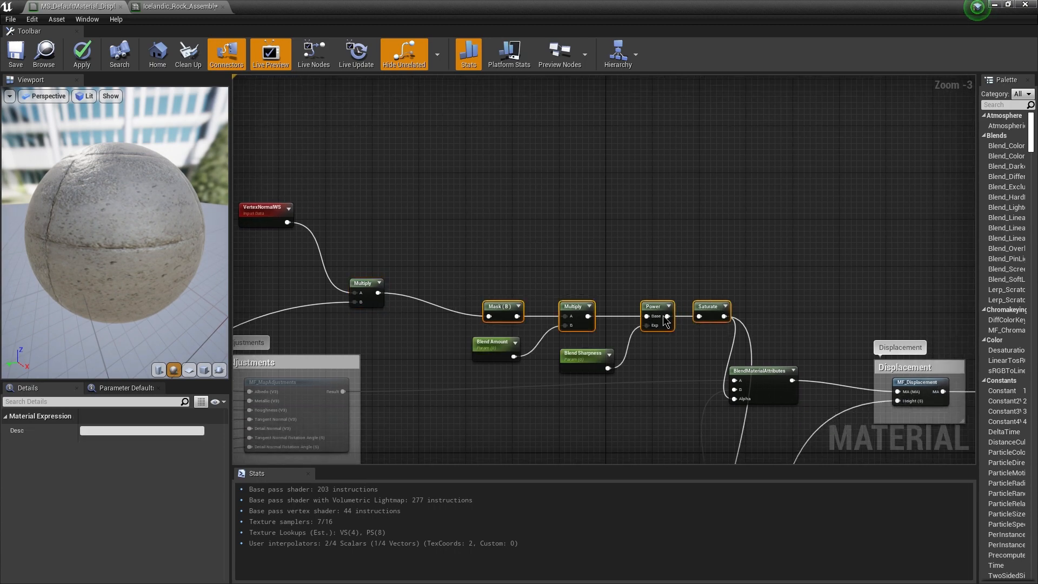
{"action": "key", "text": "ctrl+w"}
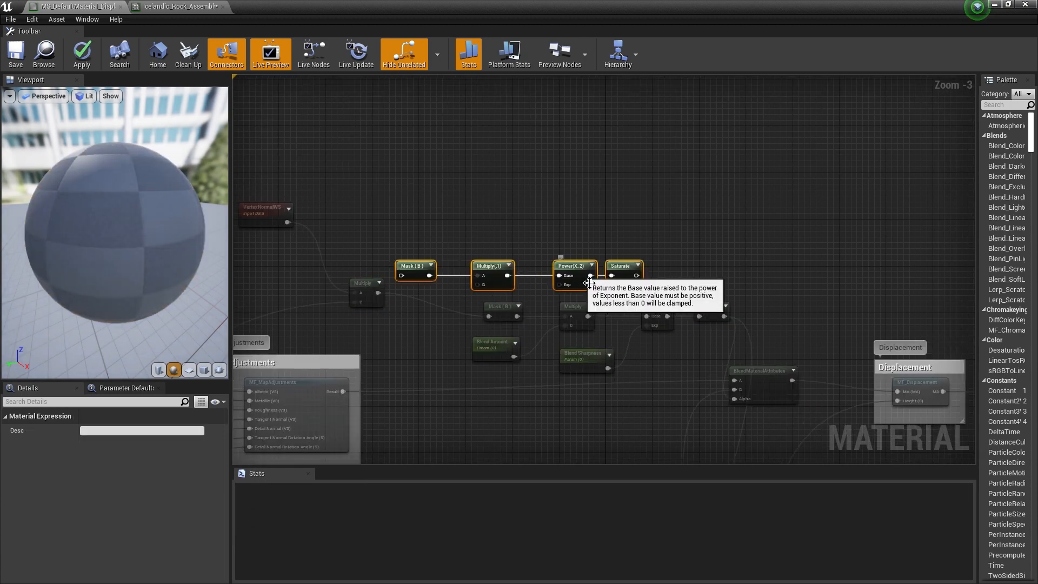
{"action": "left_click_drag", "start_coordinate": [590, 278], "coordinate": [674, 243]}
{"action": "left_click", "coordinate": [519, 395]}
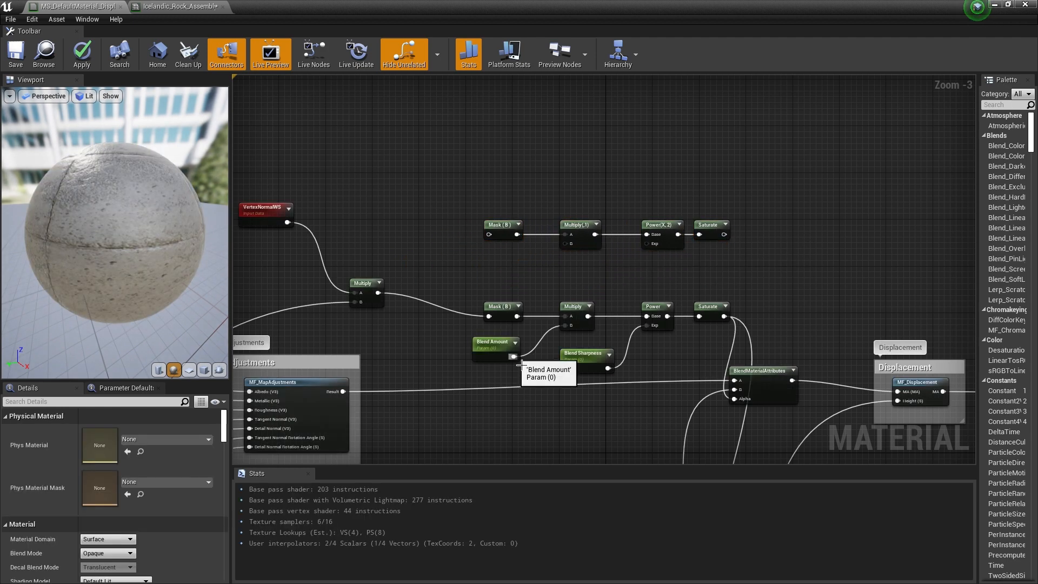
- Wire Blend Amount to the duplicated Multiply's B, Blend Sharpness to the duplicated Power's Exp, and VertexNormalWS to the duplicated Mask
{"action": "left_click_drag", "start_coordinate": [514, 356], "coordinate": [565, 244]}
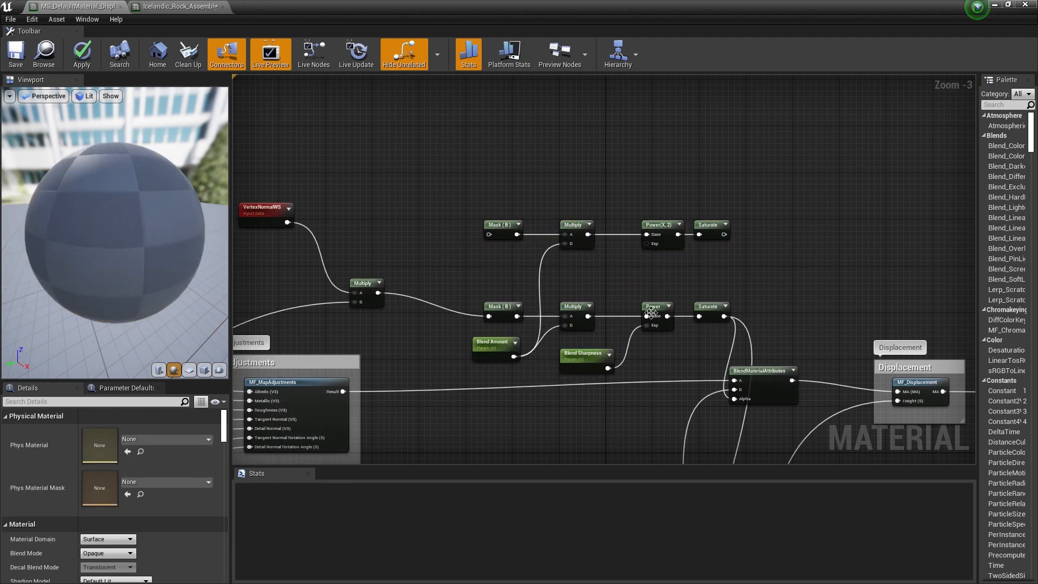
{"action": "left_click_drag", "start_coordinate": [608, 368], "coordinate": [647, 243]}
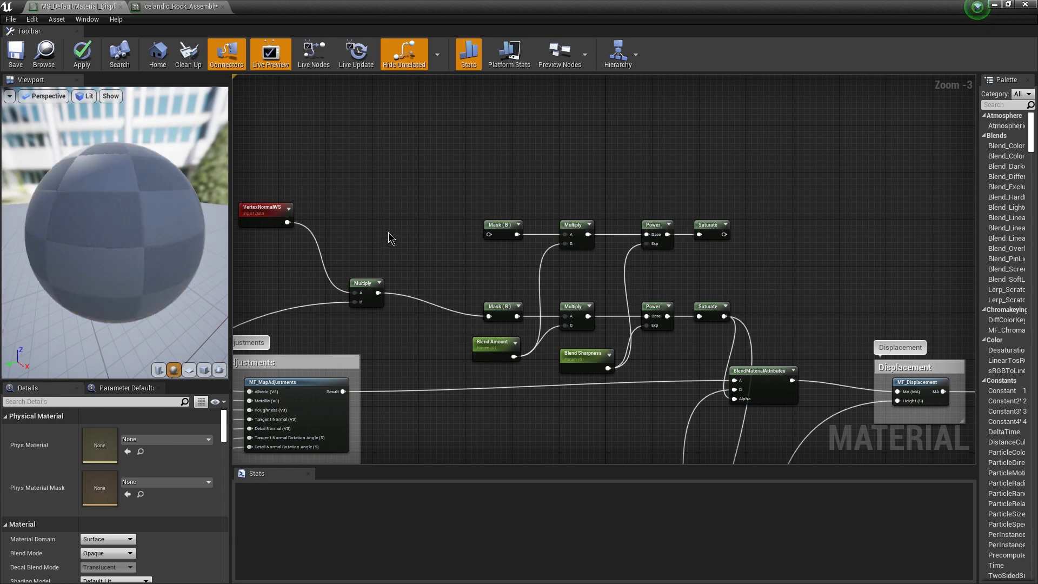
{"action": "right_click_drag", "start_coordinate": [336, 226], "coordinate": [498, 261]}
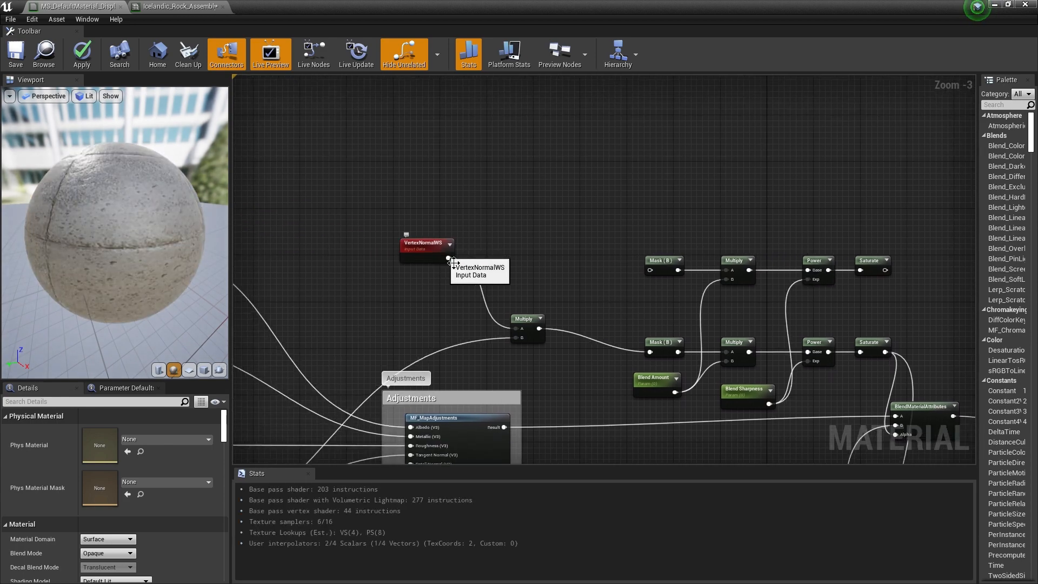
{"action": "left_click_drag", "start_coordinate": [449, 257], "coordinate": [661, 281]}
{"action": "right_click_drag", "start_coordinate": [616, 300], "coordinate": [563, 263]}
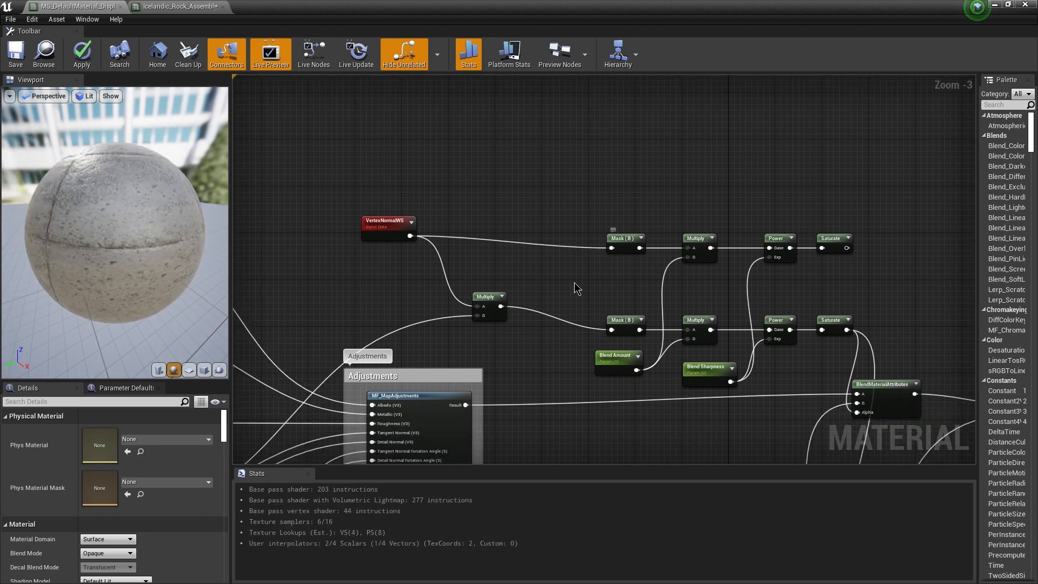
- Connect the duplicated Saturate output to the displacement Lerp's Alpha input, replacing the original mask connection
{"action": "right_click_drag", "start_coordinate": [842, 284], "coordinate": [566, 215]}
{"action": "left_click", "coordinate": [600, 212]}
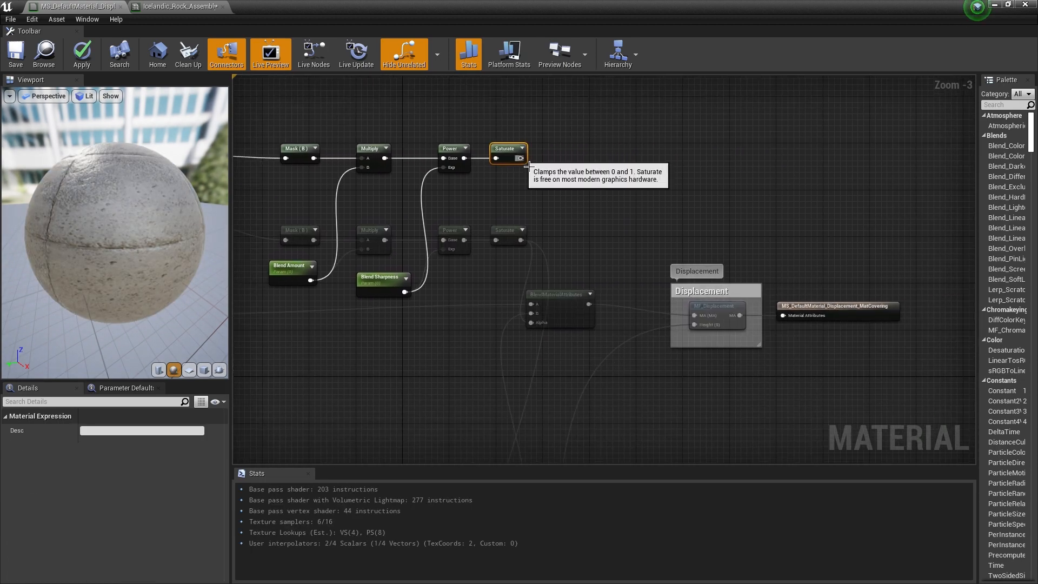
{"action": "left_click_drag", "start_coordinate": [521, 158], "coordinate": [452, 358]}
{"action": "right_click_drag", "start_coordinate": [296, 117], "coordinate": [366, 174]}
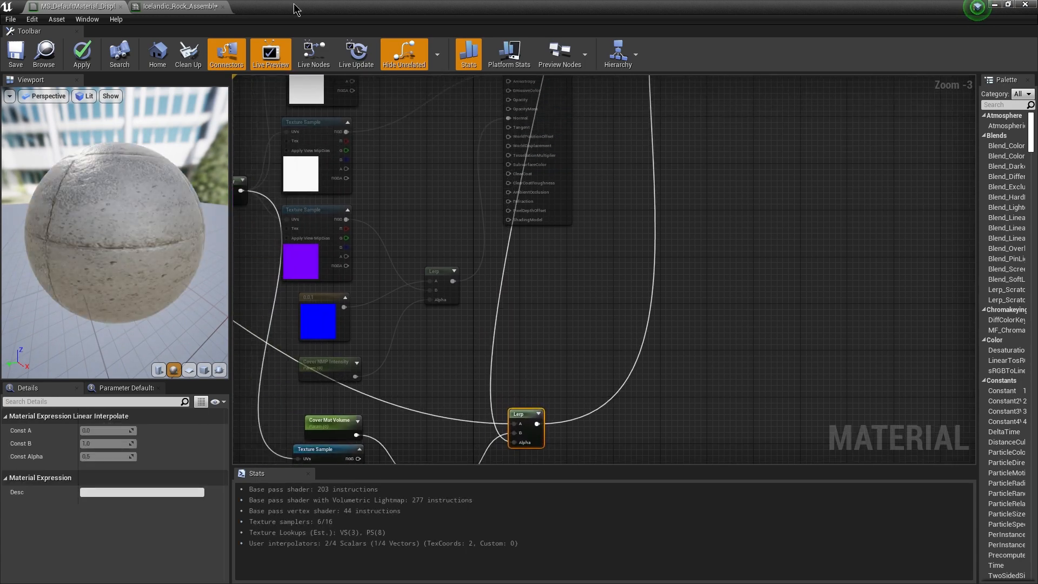
- Shrink the material editor window beside the level viewport, save the parent material and view the snow-covered rock
{"action": "left_click_drag", "start_coordinate": [294, 8], "coordinate": [750, 115]}
{"action": "key", "text": "w"}
{"action": "right_click_drag", "start_coordinate": [371, 267], "coordinate": [259, 249]}
{"action": "left_click", "coordinate": [562, 168]}
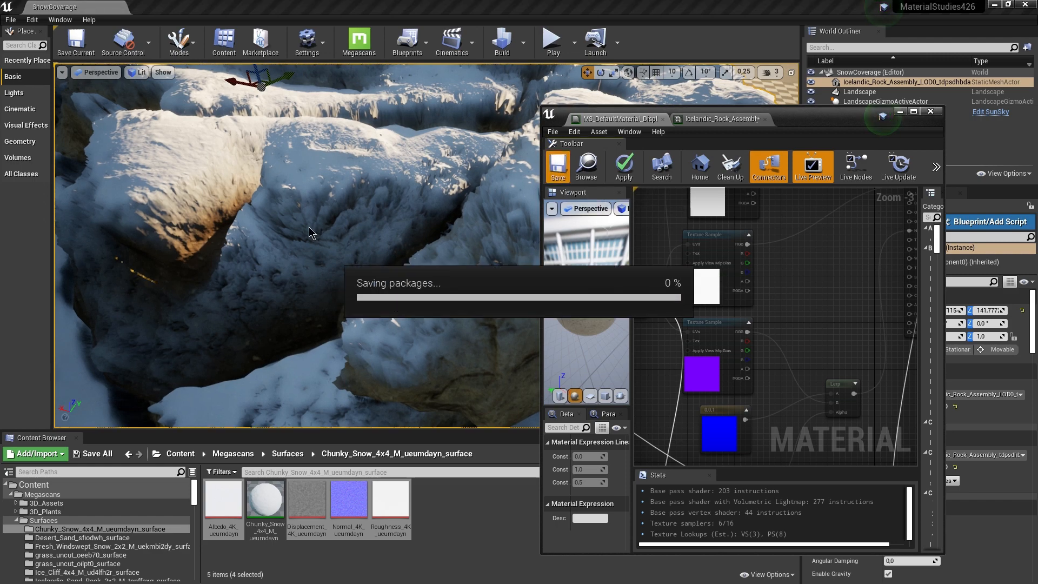
{"action": "mouse_move", "coordinate": [364, 256]}
{"action": "right_mouse_down"}
{"action": "mouse_move", "coordinate": [370, 230]}
{"action": "mouse_move", "coordinate": [359, 236]}
{"action": "right_mouse_up"}
- In the Icelandic rock's material instance, set Cover Mat Volume to about 14.56 and Blend Sharpness to about 2.08
{"action": "left_click", "coordinate": [682, 119]}
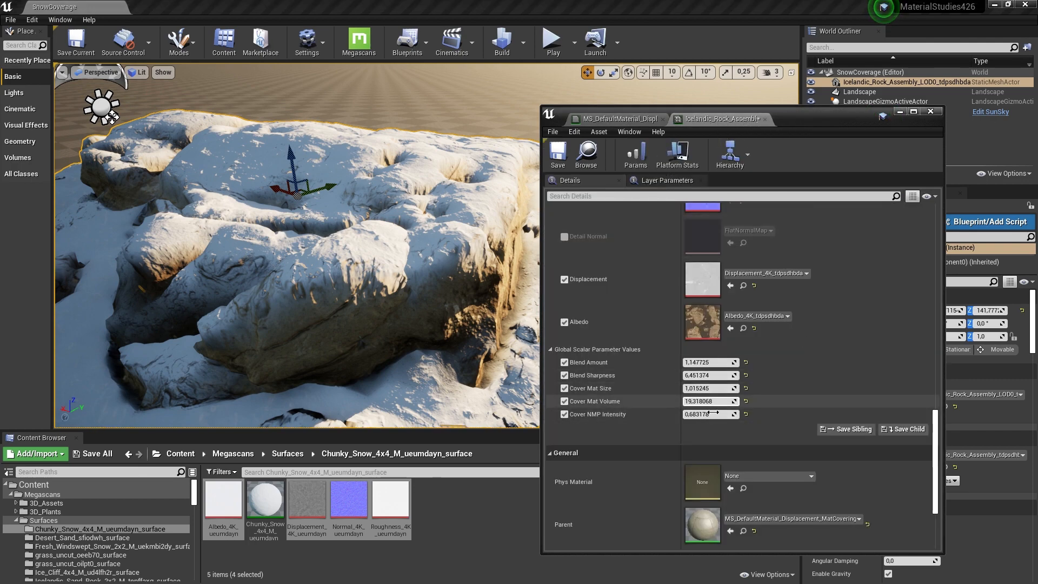
{"action": "left_click_drag", "start_coordinate": [708, 401], "coordinate": [690, 376]}
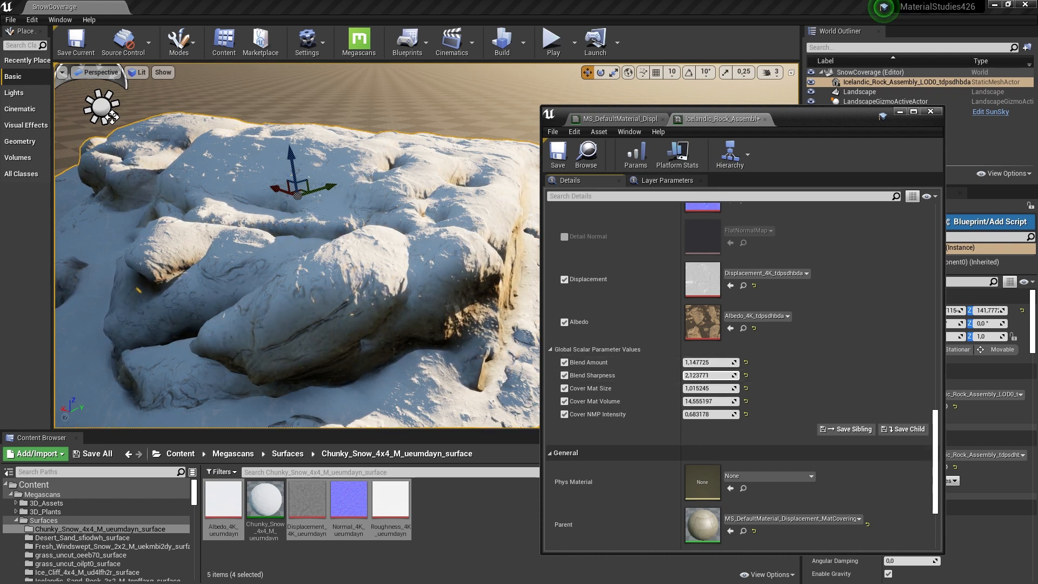
{"action": "right_click_drag", "start_coordinate": [472, 286], "coordinate": [334, 270]}
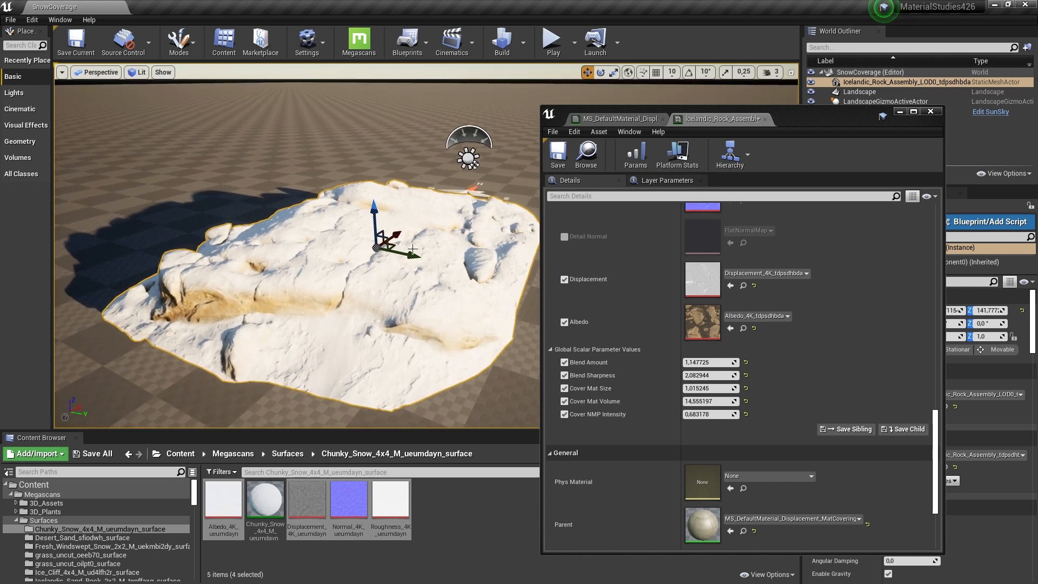
- Try rotating the rock in the level to test its snow coverage, and undo the rotations
{"action": "left_click_drag", "start_coordinate": [398, 209], "coordinate": [434, 237]}
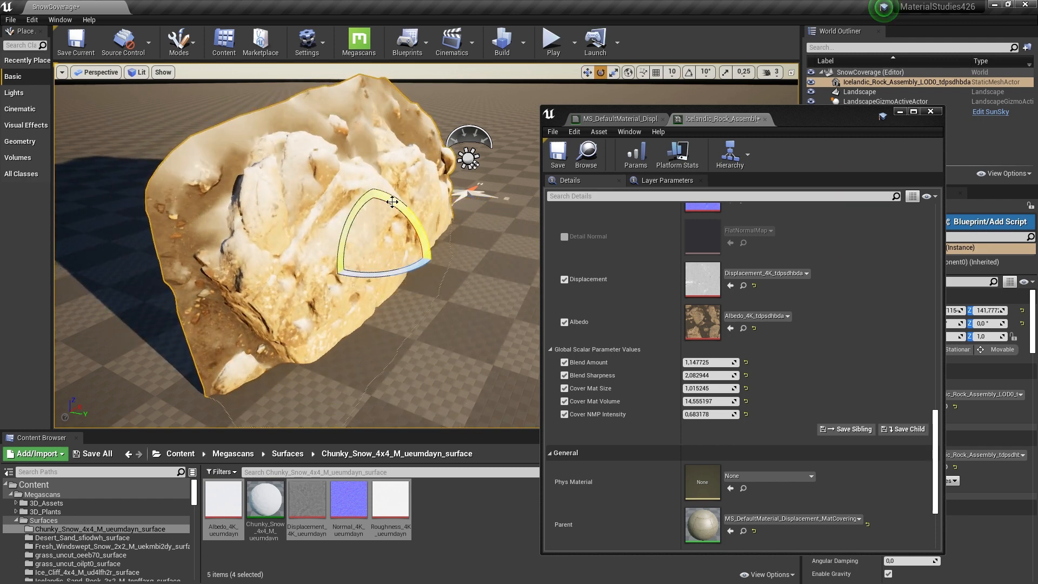
{"action": "right_click_drag", "start_coordinate": [375, 113], "coordinate": [402, 72]}
{"action": "left_click_drag", "start_coordinate": [443, 234], "coordinate": [444, 235]}
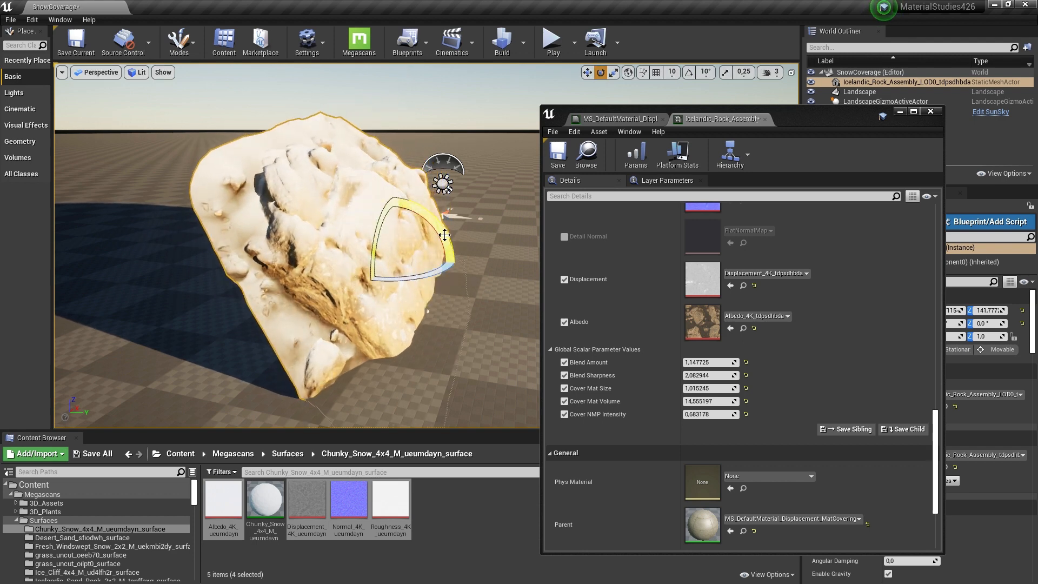
{"action": "key", "text": "ctrl+z"}
{"action": "key", "text": "ctrl+z"}
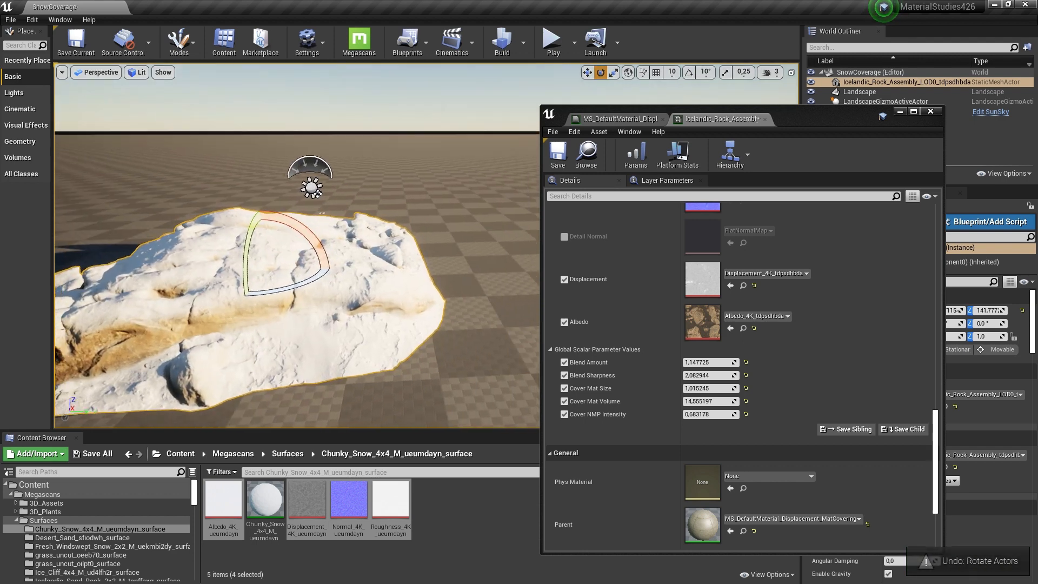
- Return to the parent material's cover texture nodes and enlarge the editor window to full size
{"action": "right_click_drag", "start_coordinate": [378, 232], "coordinate": [476, 269]}
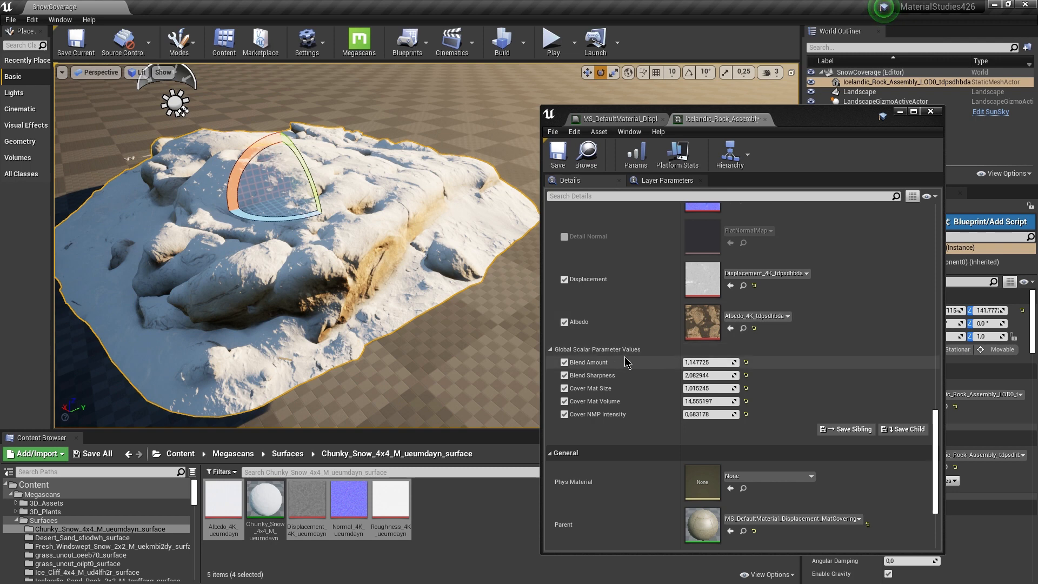
{"action": "scroll", "coordinate": [651, 374], "scroll_direction": "down", "scroll_amount": 2}
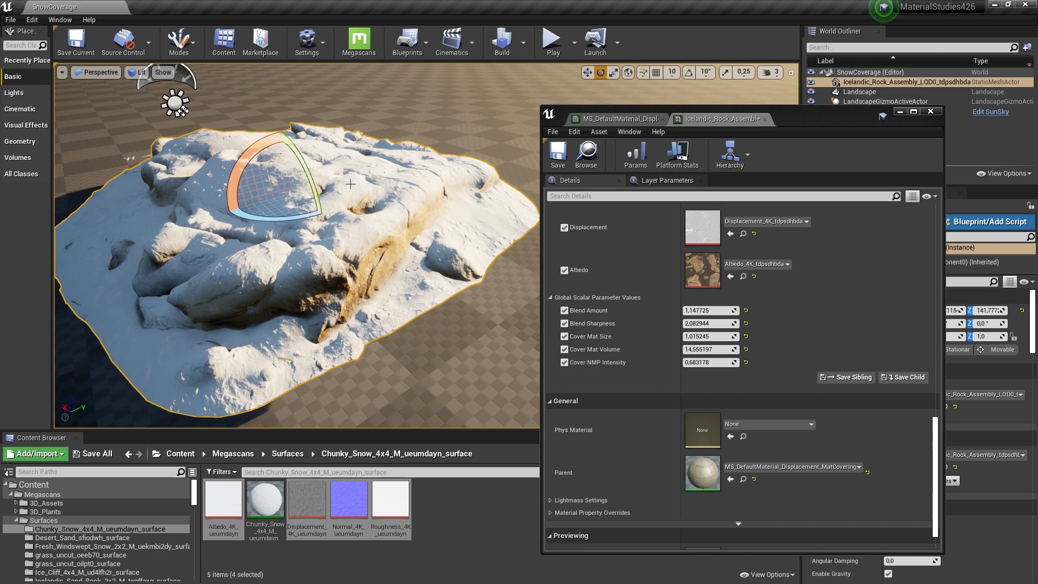
{"action": "right_click_drag", "start_coordinate": [391, 201], "coordinate": [387, 193]}
{"action": "left_click", "coordinate": [616, 119]}
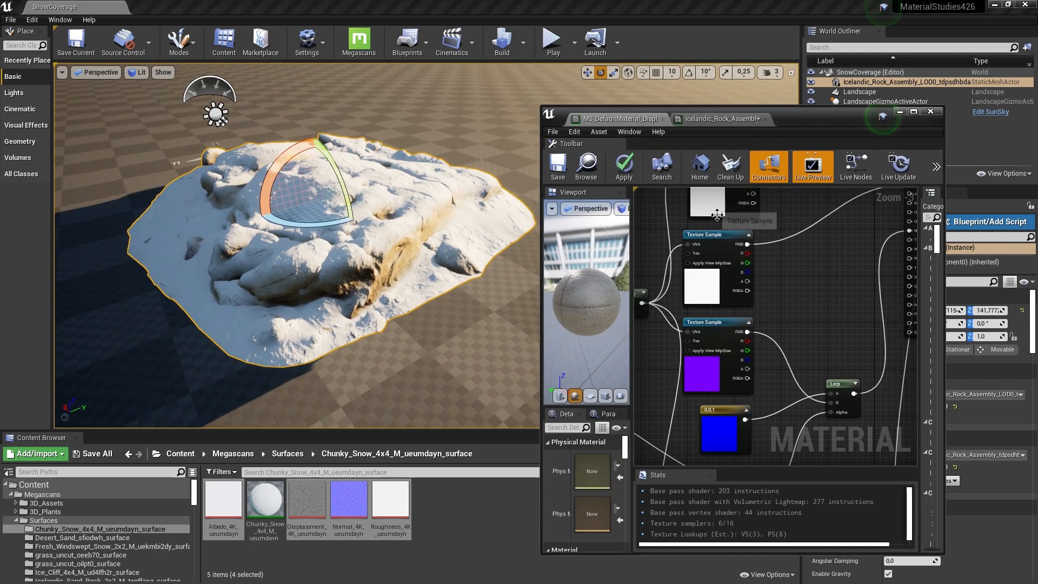
{"action": "left_click", "coordinate": [732, 253]}
{"action": "right_click_drag", "start_coordinate": [788, 272], "coordinate": [833, 387]}
{"action": "left_click", "coordinate": [786, 317]}
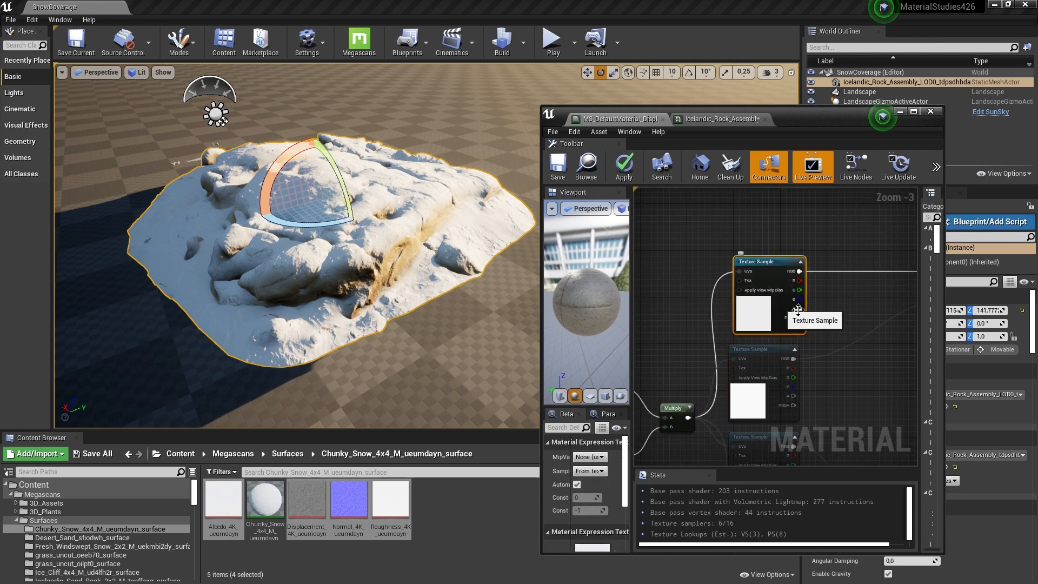
{"action": "left_click", "coordinate": [912, 116]}
- Convert the snow albedo Texture Sample feeding BaseColor into a parameter named Cover Color
{"action": "right_click_drag", "start_coordinate": [473, 177], "coordinate": [531, 199]}
{"action": "left_click", "coordinate": [607, 195]}
{"action": "right_click", "coordinate": [523, 187]}
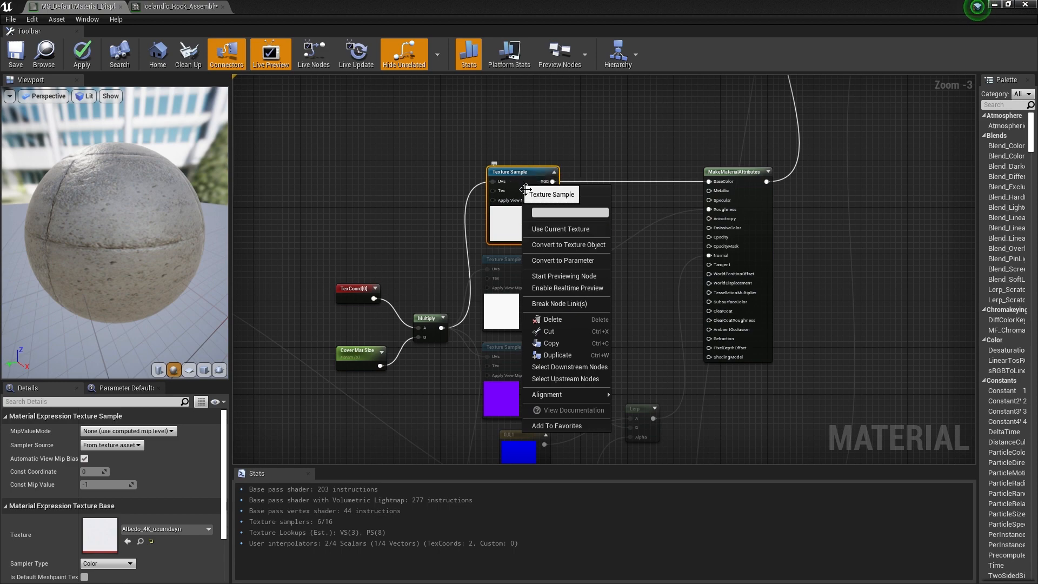
{"action": "left_click", "coordinate": [541, 192]}
{"action": "right_click", "coordinate": [525, 192]}
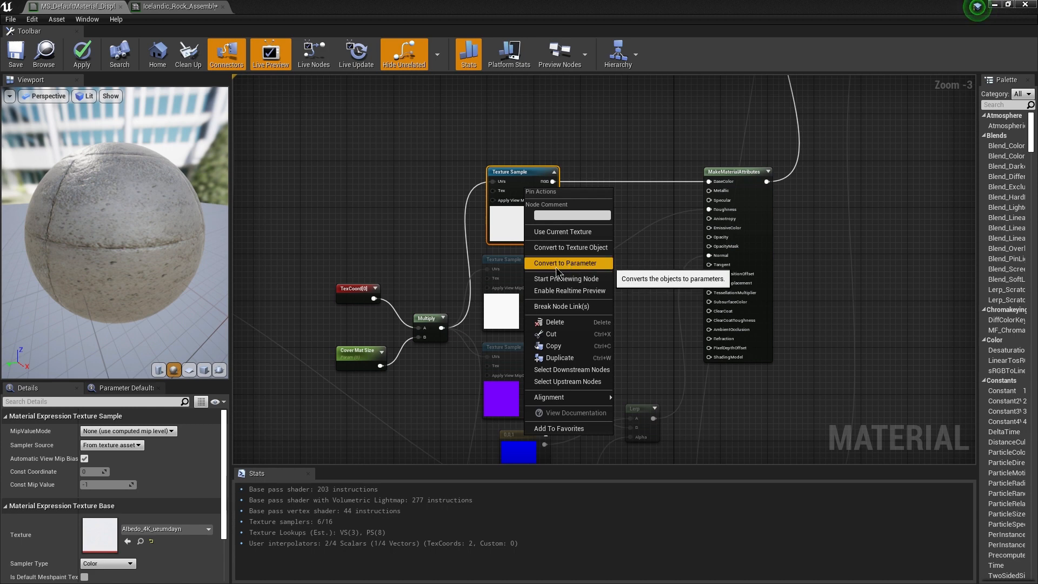
{"action": "left_click", "coordinate": [577, 268]}
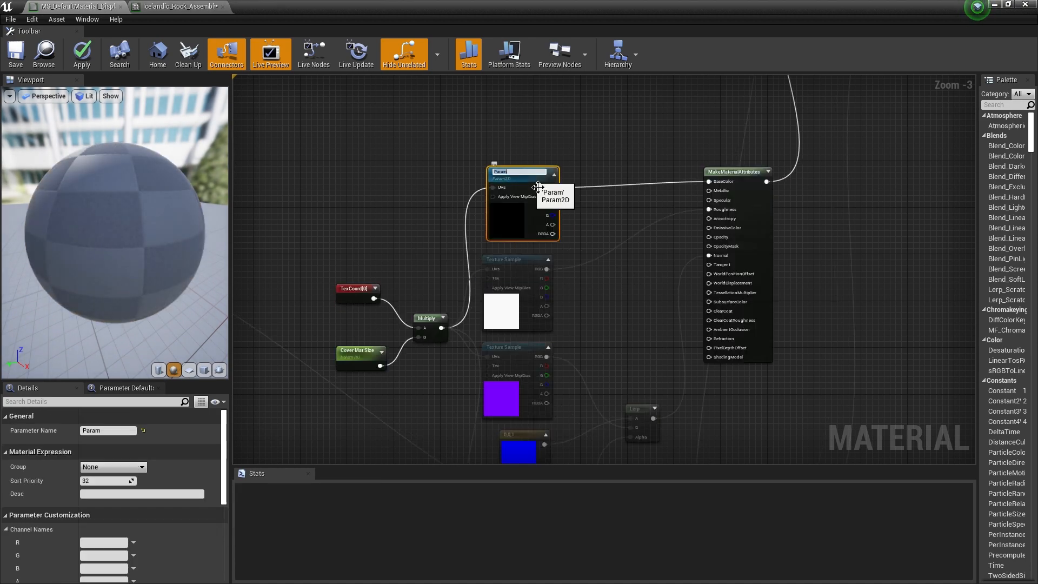
{"action": "type", "text": "Co"}
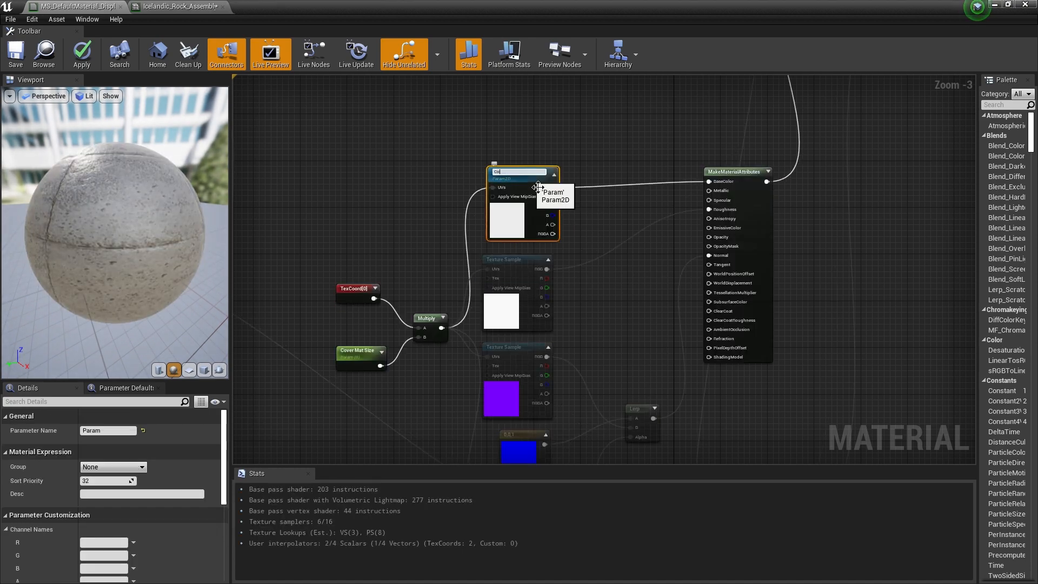
{"action": "type", "text": "ver Color"}
{"action": "key", "text": "Return"}
- Convert the snow roughness Texture Sample into a parameter named Cover R
{"action": "left_click", "coordinate": [523, 284]}
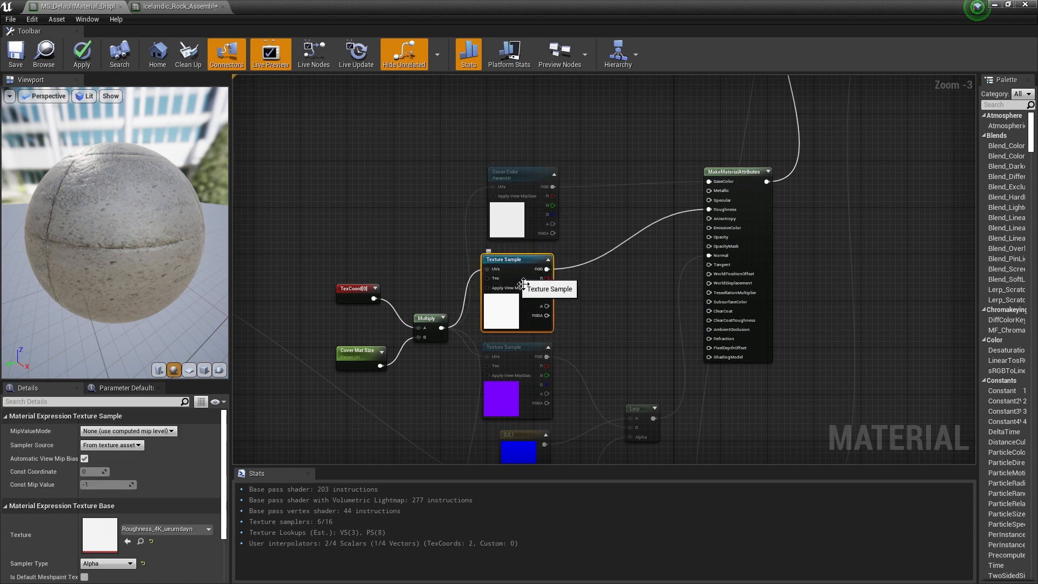
{"action": "right_click", "coordinate": [524, 284]}
{"action": "left_click", "coordinate": [541, 351]}
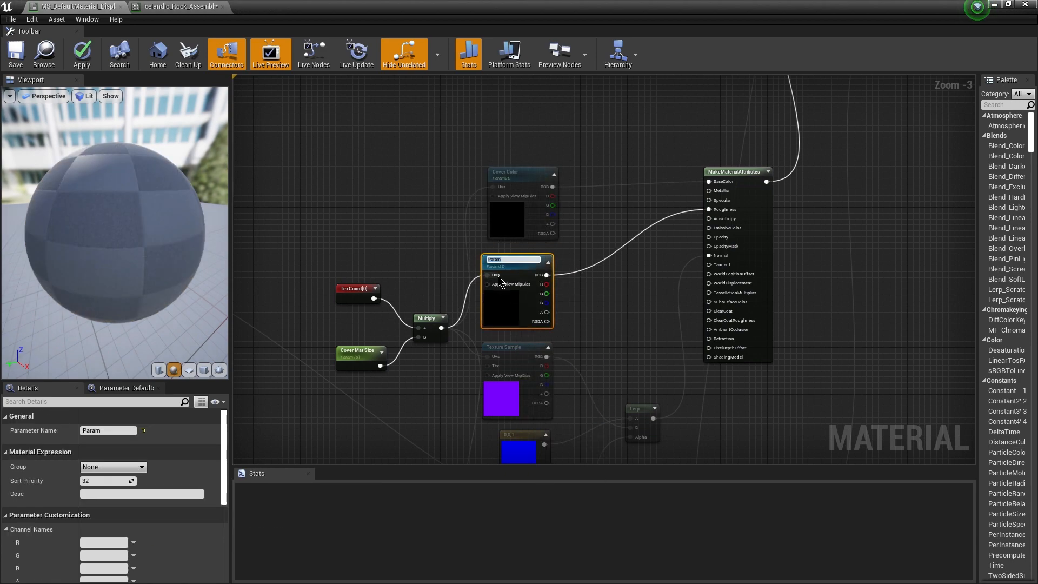
{"action": "type", "text": "Cover R"}
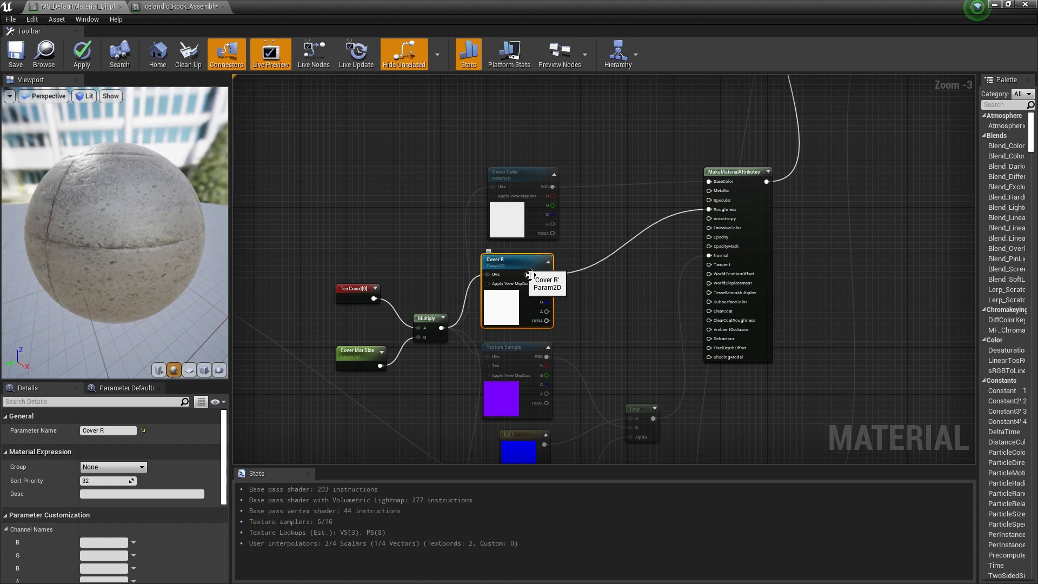
- Convert the snow normal map Texture Sample into a parameter named Cover NMP
{"action": "left_click", "coordinate": [518, 363]}
{"action": "right_click", "coordinate": [521, 362]}
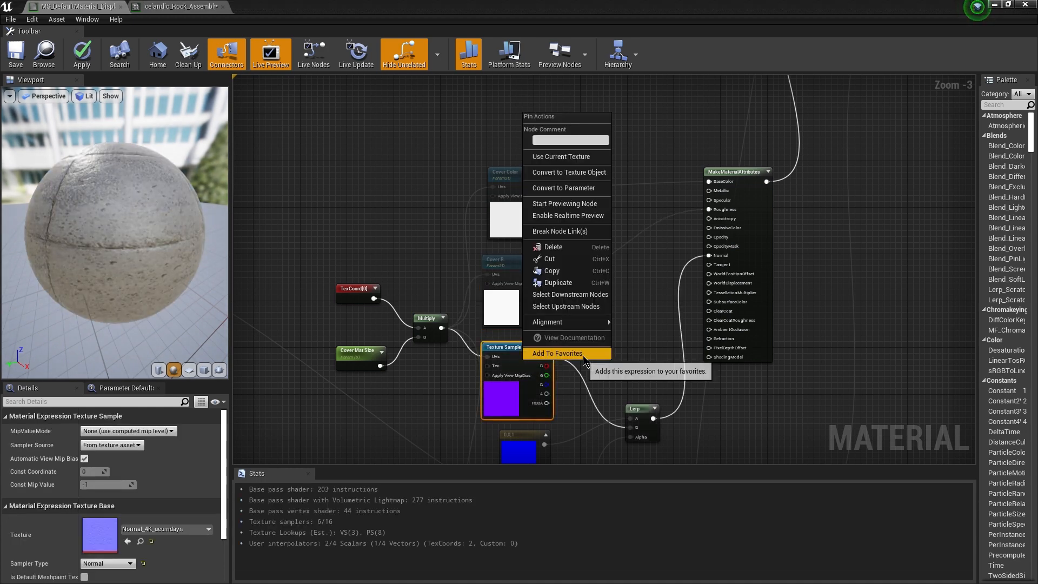
{"action": "left_click", "coordinate": [565, 188]}
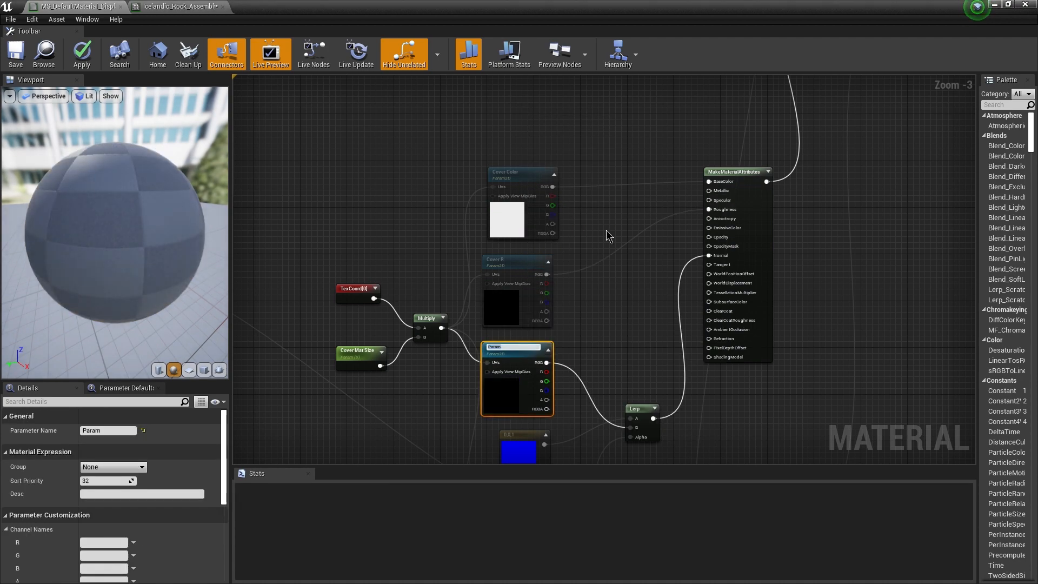
{"action": "type", "text": "Cover NMP"}
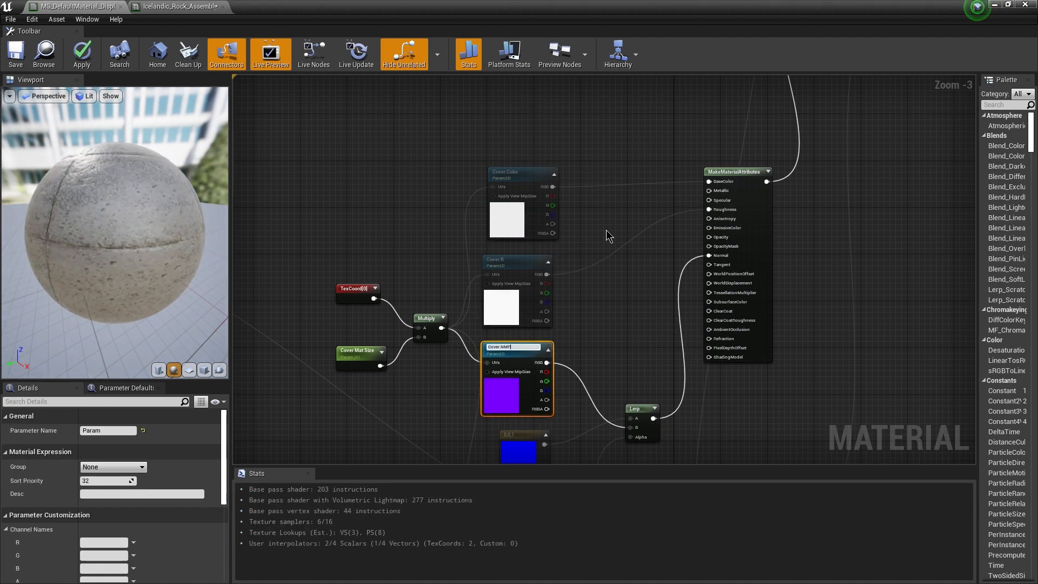
{"action": "left_click", "coordinate": [653, 332]}
- Convert the snow displacement Texture Sample into a parameter named Cover Disp and save the parent material
{"action": "right_click_drag", "start_coordinate": [615, 345], "coordinate": [573, 76]}
{"action": "left_click", "coordinate": [494, 280]}
{"action": "right_click_drag", "start_coordinate": [495, 280], "coordinate": [486, 304]}
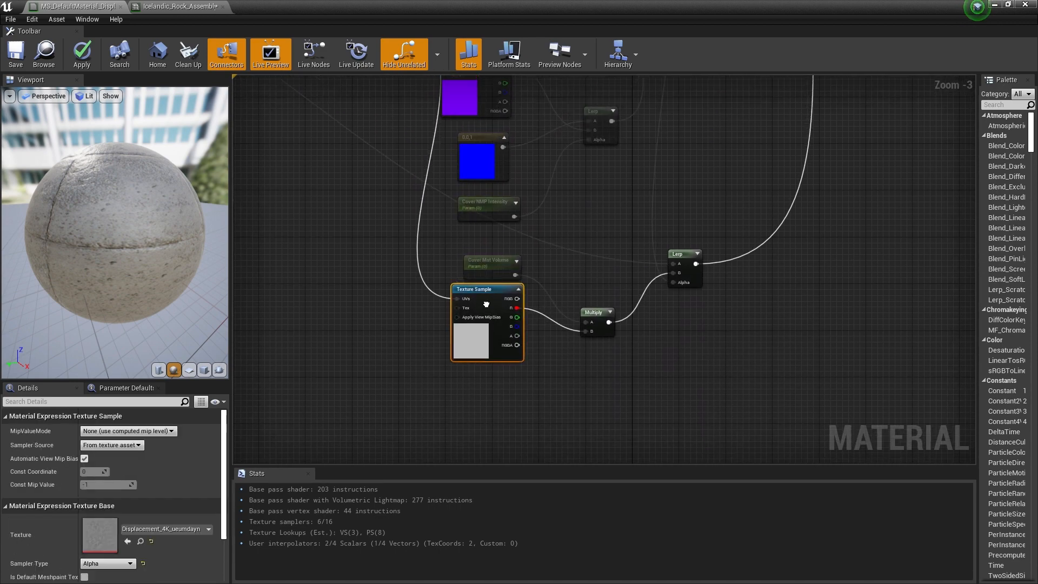
{"action": "right_click", "coordinate": [497, 312]}
{"action": "left_click", "coordinate": [541, 383]}
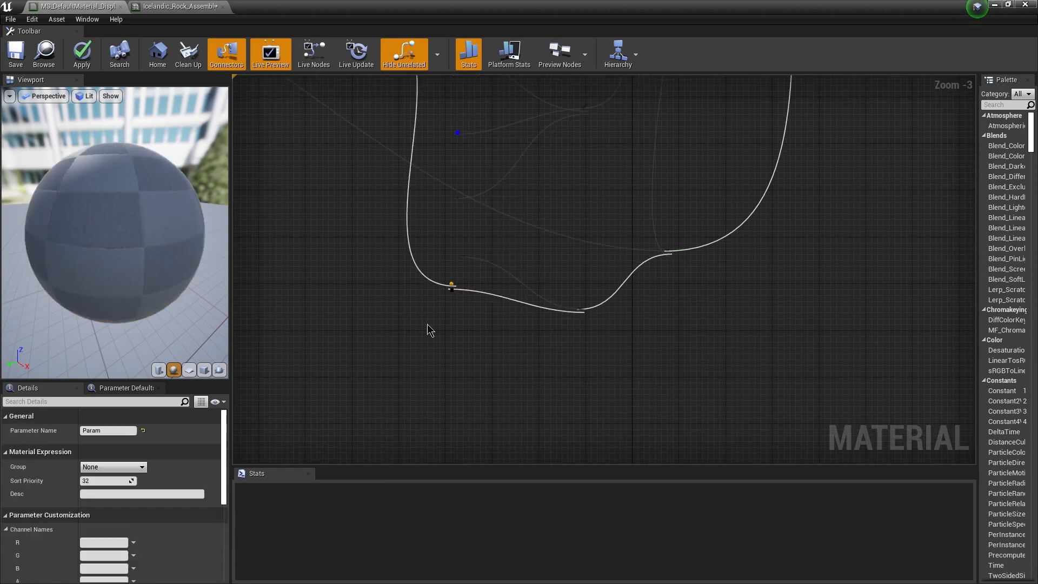
{"action": "type", "text": "Cover Disp"}
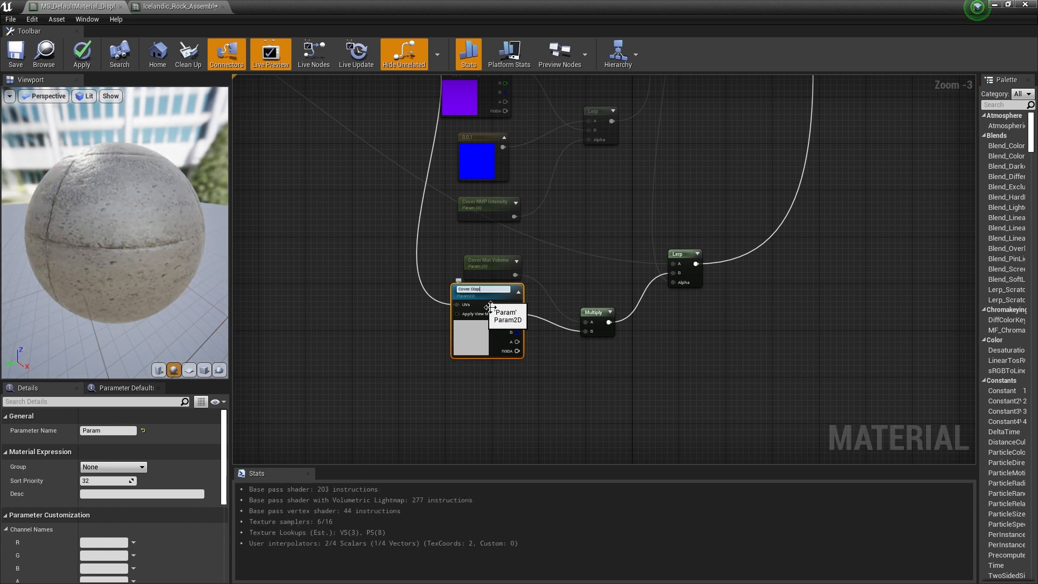
{"action": "left_click", "coordinate": [13, 54]}
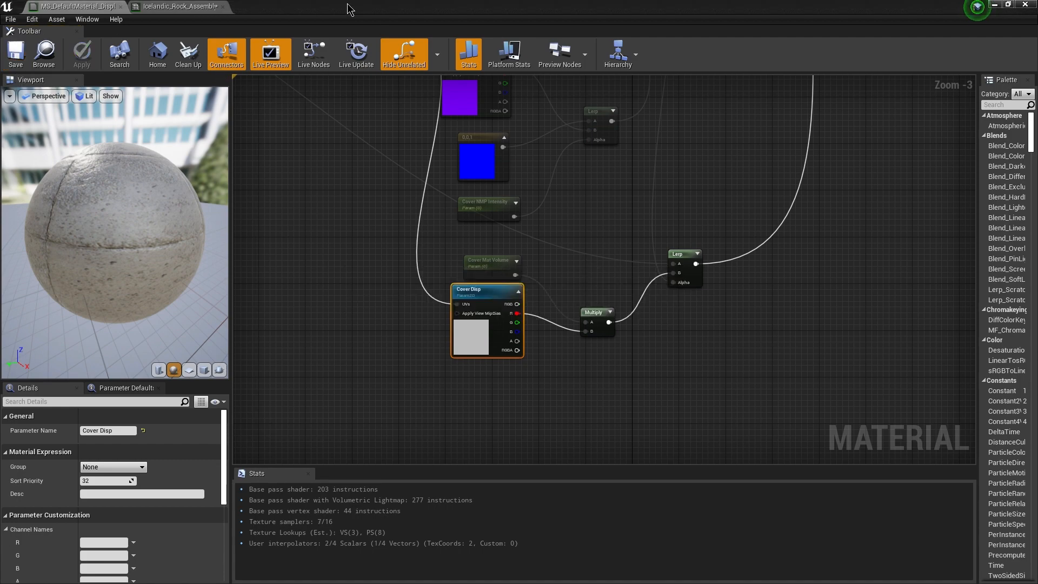
- Shrink the editor window again and enable the Cover Color, Cover Disp, Cover NMP and Cover R overrides in the rock's material instance
{"action": "left_click_drag", "start_coordinate": [348, 4], "coordinate": [747, 185]}
{"action": "right_click_drag", "start_coordinate": [459, 233], "coordinate": [727, 214]}
{"action": "left_click", "coordinate": [725, 192]}
{"action": "scroll", "coordinate": [605, 331], "scroll_direction": "down", "scroll_amount": 5}
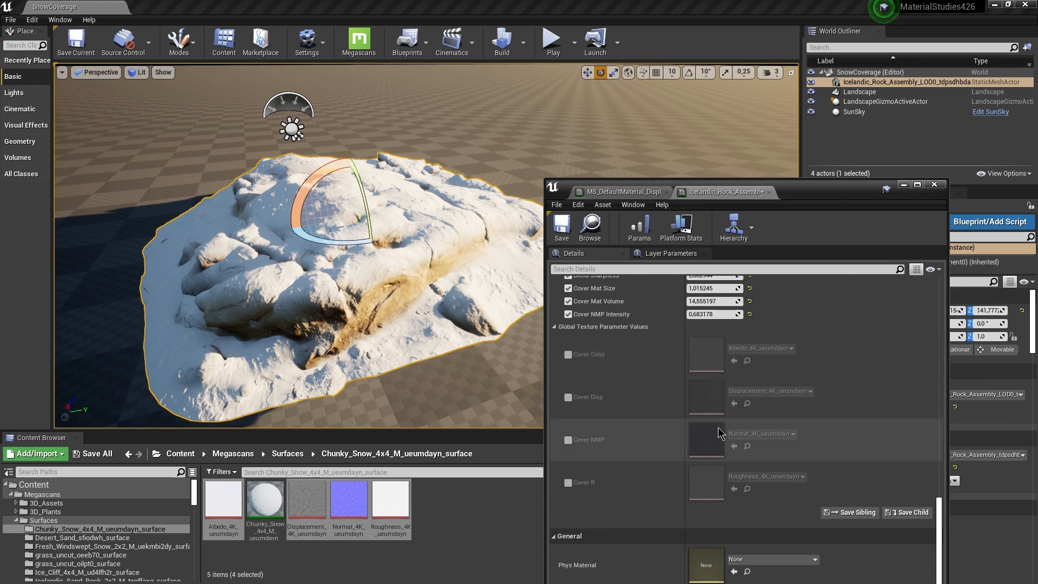
{"action": "left_click", "coordinate": [568, 355]}
{"action": "left_click", "coordinate": [567, 397]}
{"action": "left_click", "coordinate": [568, 440]}
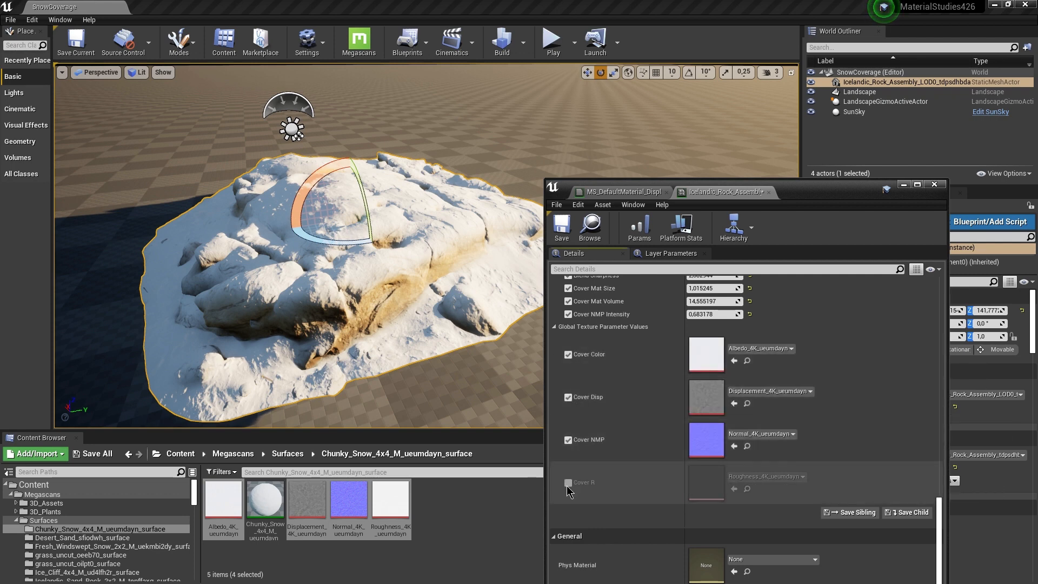
{"action": "left_click", "coordinate": [568, 483]}
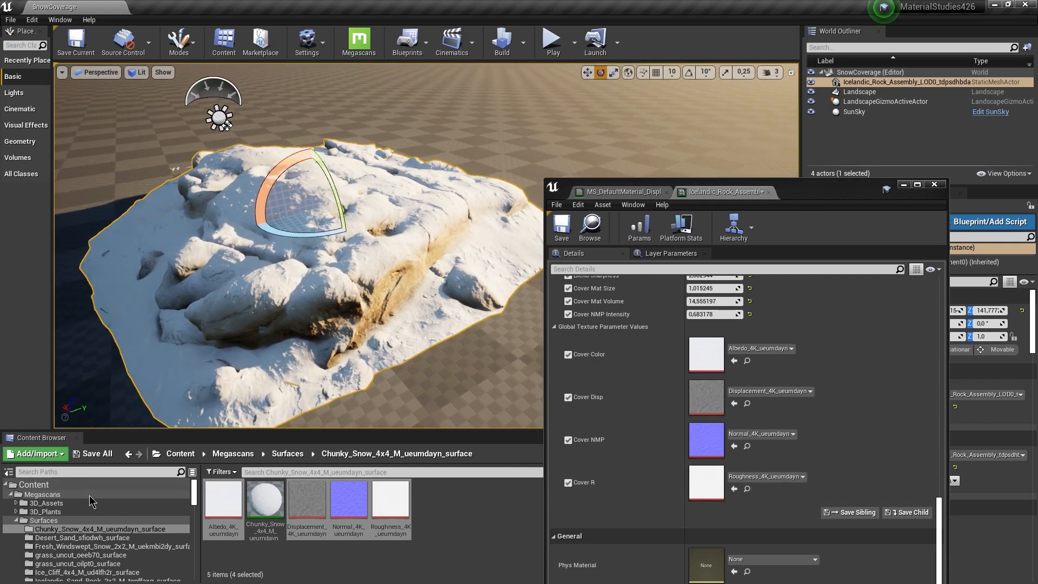
- Assign the Desert_Sand_sfiodwh_surface albedo, displacement, normal and roughness textures to the matching cover parameters
{"action": "left_click", "coordinate": [81, 537]}
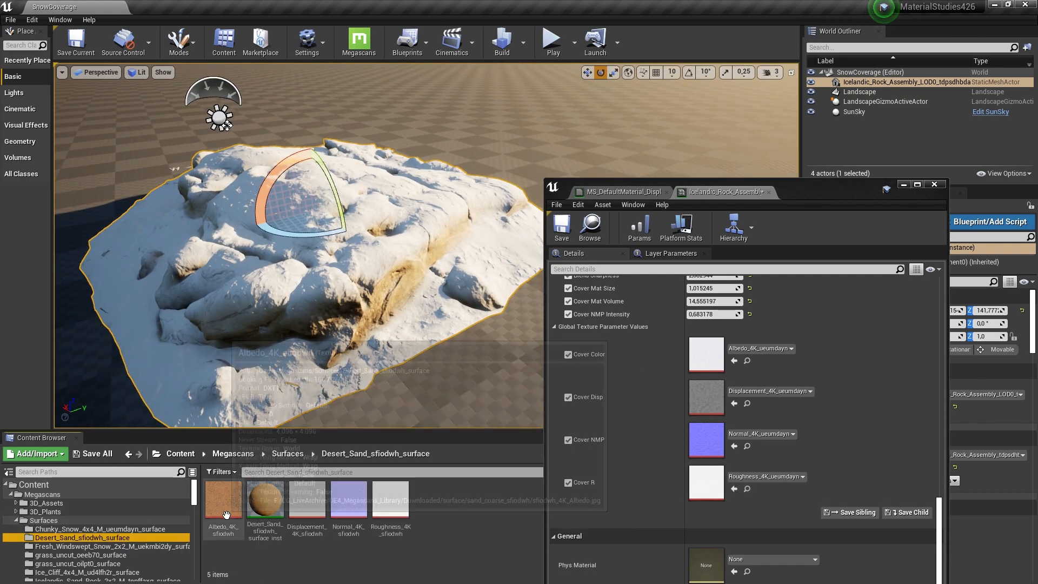
{"action": "left_click_drag", "start_coordinate": [226, 515], "coordinate": [706, 356]}
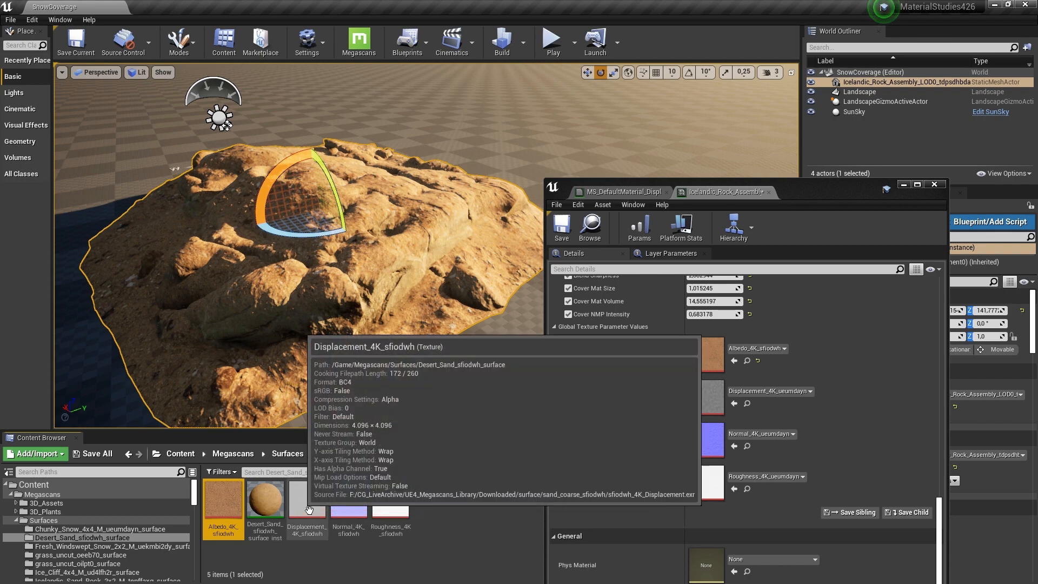
{"action": "left_click_drag", "start_coordinate": [309, 510], "coordinate": [706, 401]}
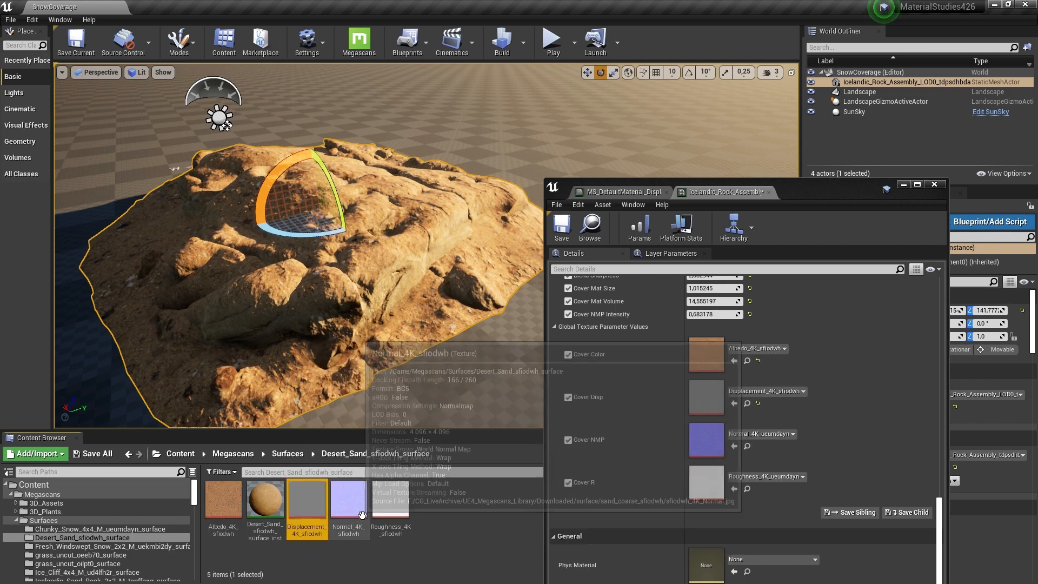
{"action": "left_click_drag", "start_coordinate": [362, 514], "coordinate": [705, 439]}
{"action": "left_click_drag", "start_coordinate": [390, 500], "coordinate": [707, 481]}
{"action": "left_click_drag", "start_coordinate": [465, 324], "coordinate": [387, 336], "text": "alt"}
- Return to the parent material, bring its whole node graph into view and save it
{"action": "left_click", "coordinate": [637, 194]}
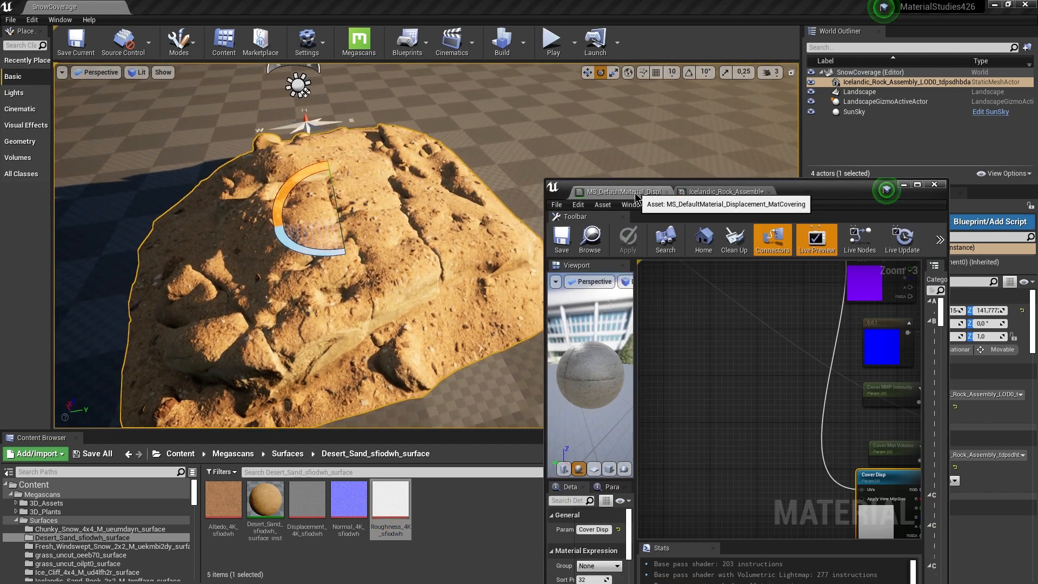
{"action": "scroll", "coordinate": [702, 424], "scroll_direction": "down", "scroll_amount": 5}
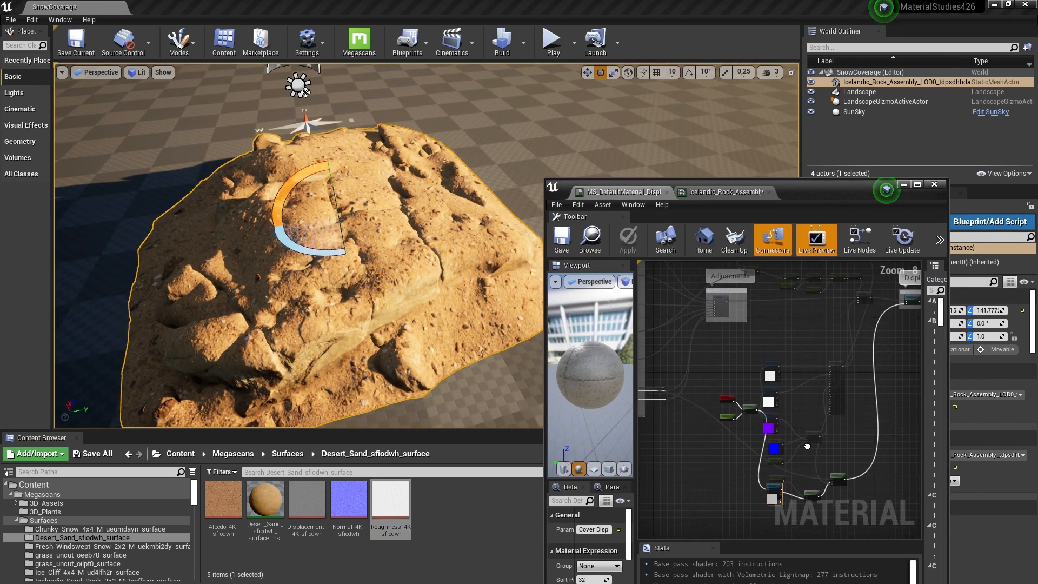
{"action": "scroll", "coordinate": [791, 478], "scroll_direction": "down", "scroll_amount": 2}
{"action": "right_click_drag", "start_coordinate": [794, 477], "coordinate": [829, 454]}
{"action": "left_click", "coordinate": [562, 237]}
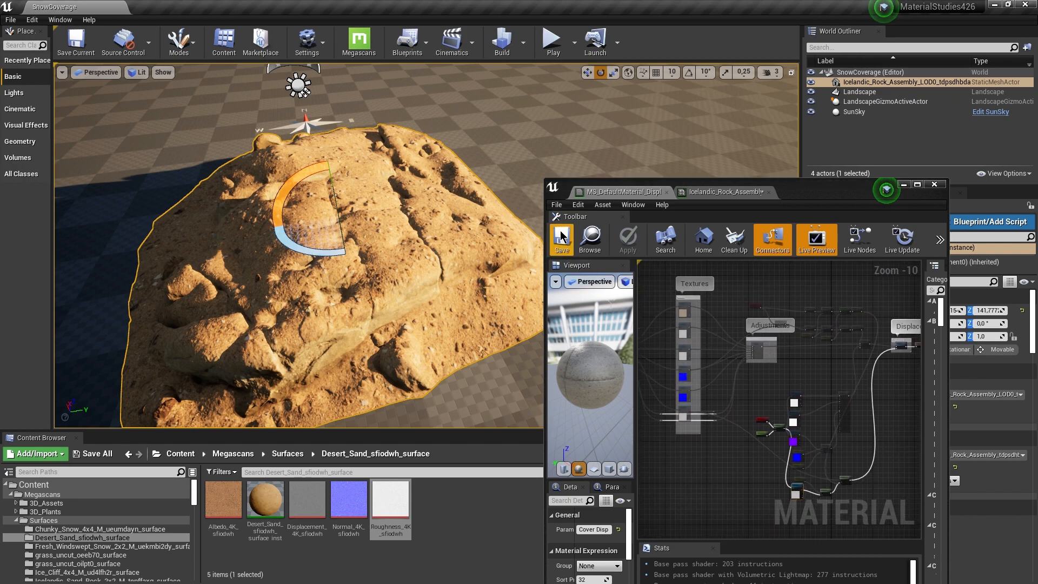
- Place the granite_rock_assembly_rgsx6_3d mesh beside the sand-covered rock and scale it uniformly to about 3.11
{"action": "left_click", "coordinate": [17, 504]}
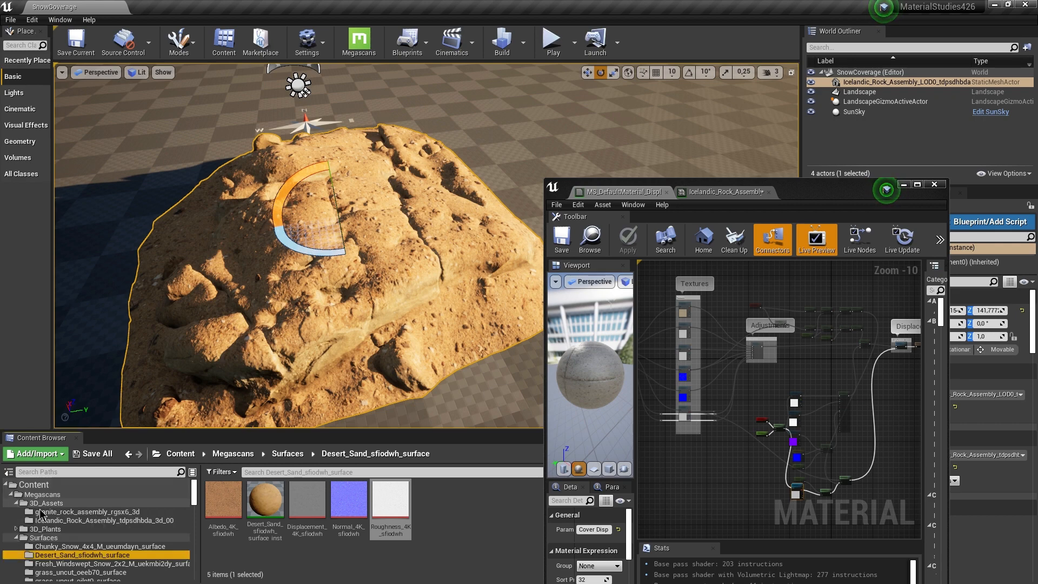
{"action": "left_click", "coordinate": [81, 512]}
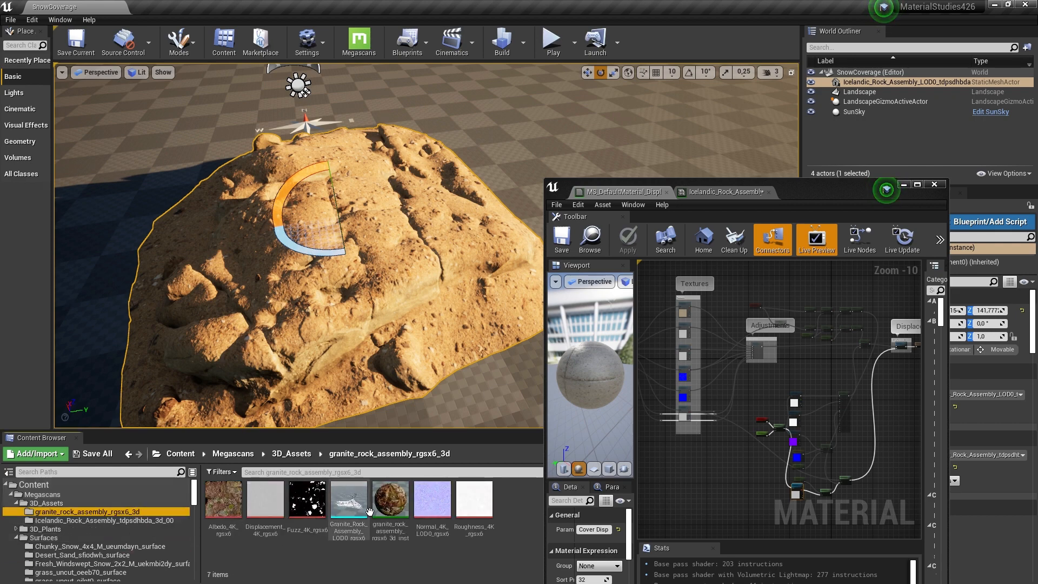
{"action": "left_click_drag", "start_coordinate": [358, 517], "coordinate": [543, 183]}
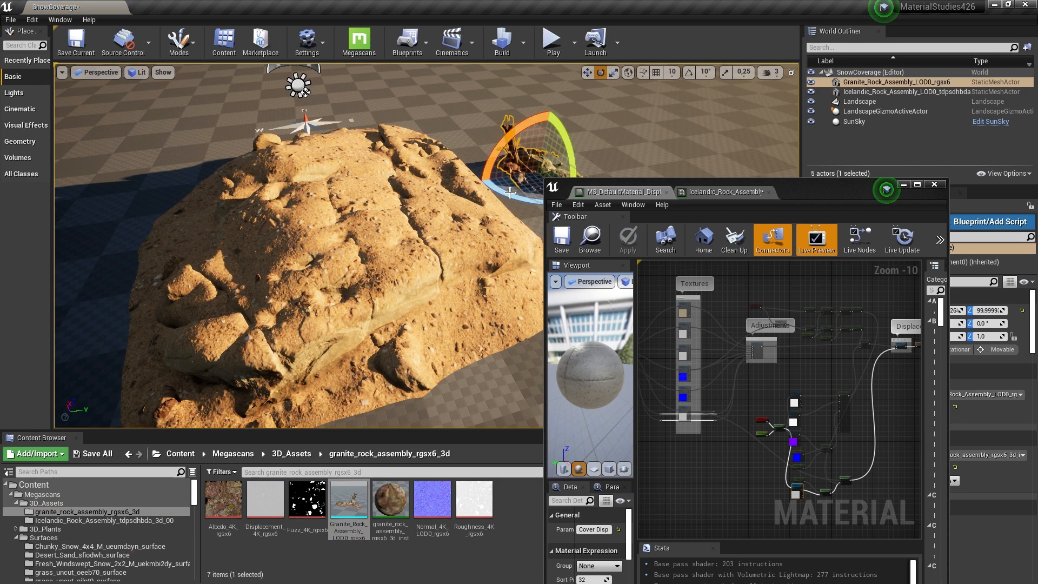
{"action": "key", "text": "f"}
{"action": "key", "text": "r"}
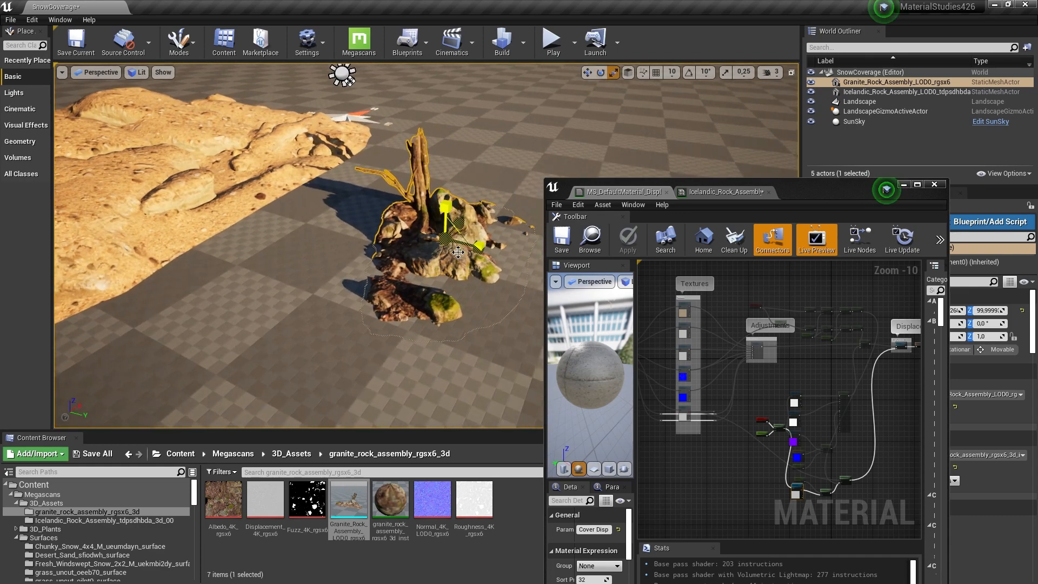
{"action": "left_click_drag", "start_coordinate": [350, 81], "coordinate": [352, 80]}
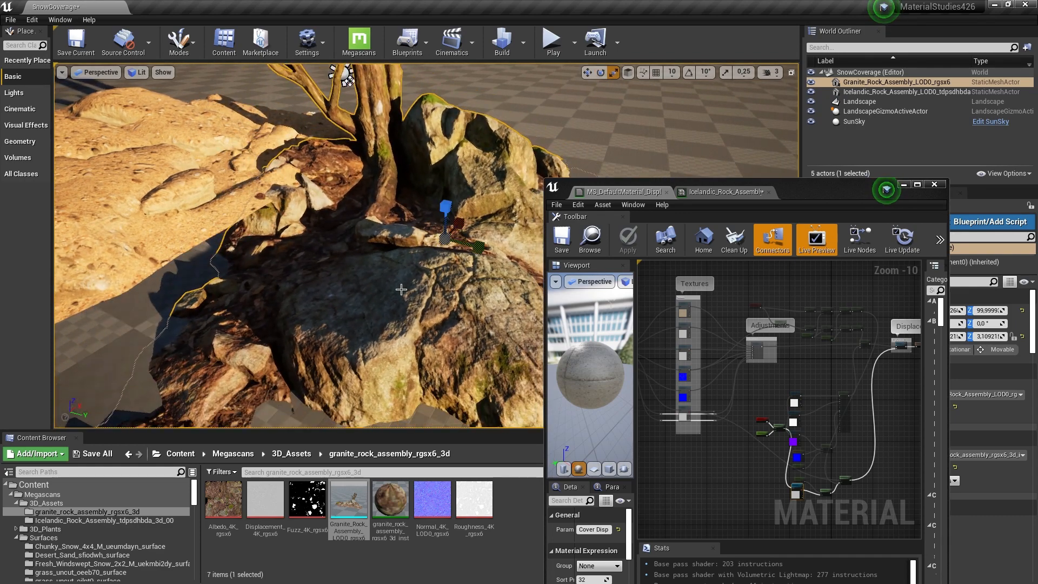
{"action": "right_click_drag", "start_coordinate": [351, 80], "coordinate": [378, 86]}
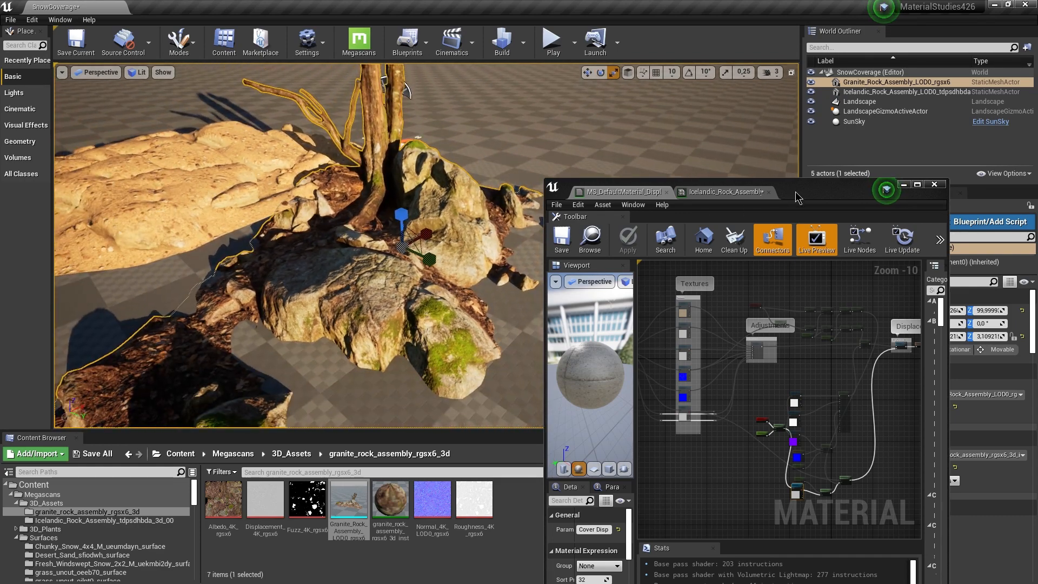
- Open the granite rock's material instance and set its parent to MS_DefaultMaterial_Displacement_MatCovering
{"action": "left_click_drag", "start_coordinate": [796, 198], "coordinate": [613, 365]}
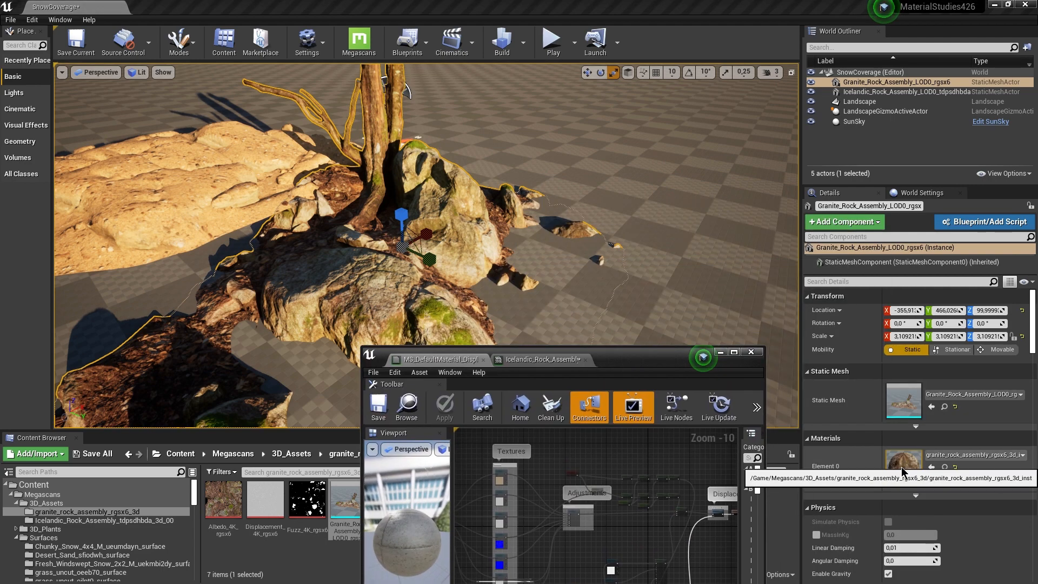
{"action": "double_click", "coordinate": [902, 471]}
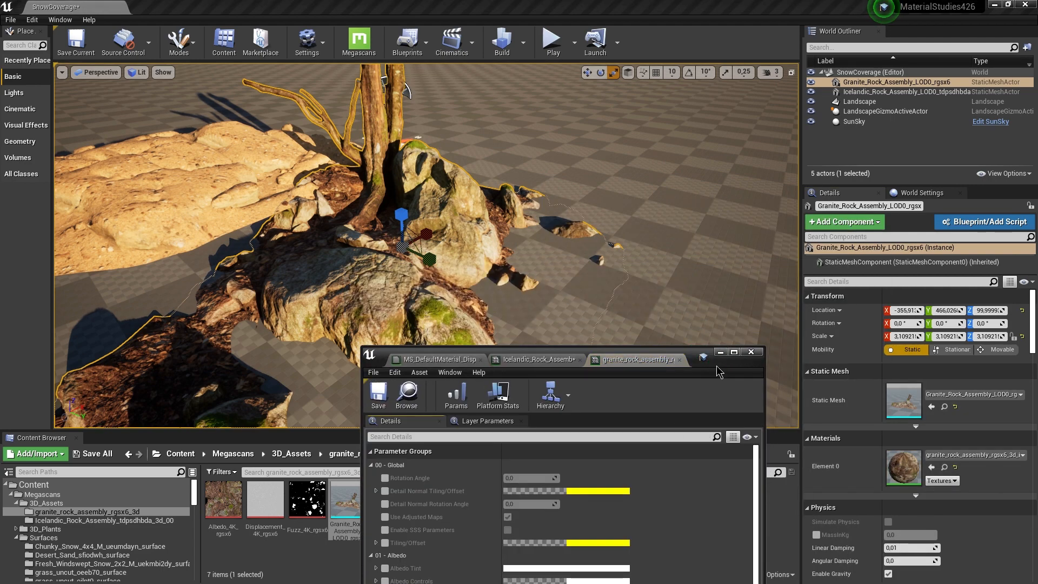
{"action": "left_click_drag", "start_coordinate": [723, 373], "coordinate": [882, 96]}
{"action": "scroll", "coordinate": [852, 387], "scroll_direction": "down", "scroll_amount": 10}
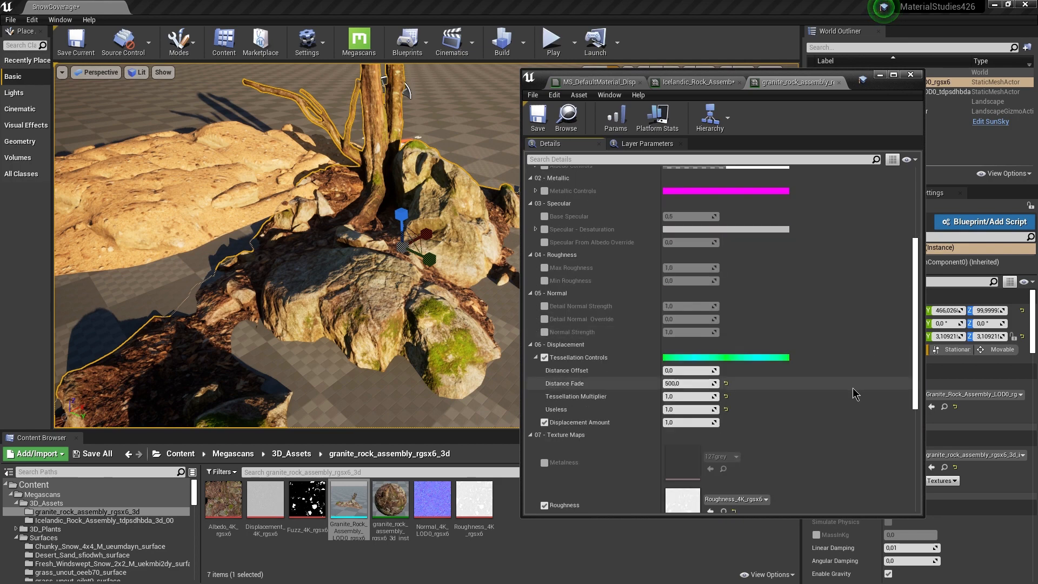
{"action": "scroll", "coordinate": [849, 412], "scroll_direction": "down", "scroll_amount": 4}
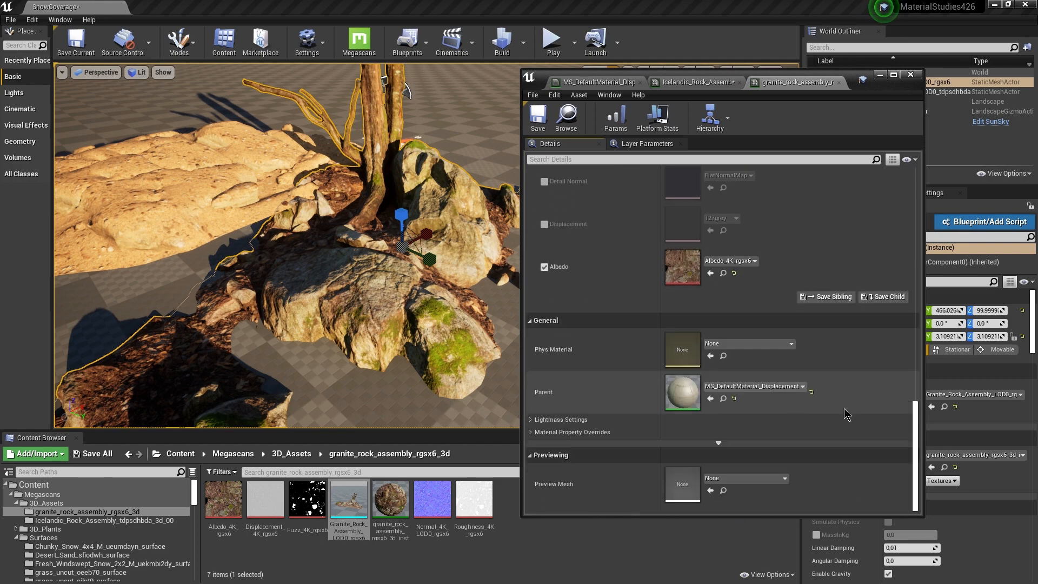
{"action": "left_click", "coordinate": [723, 386]}
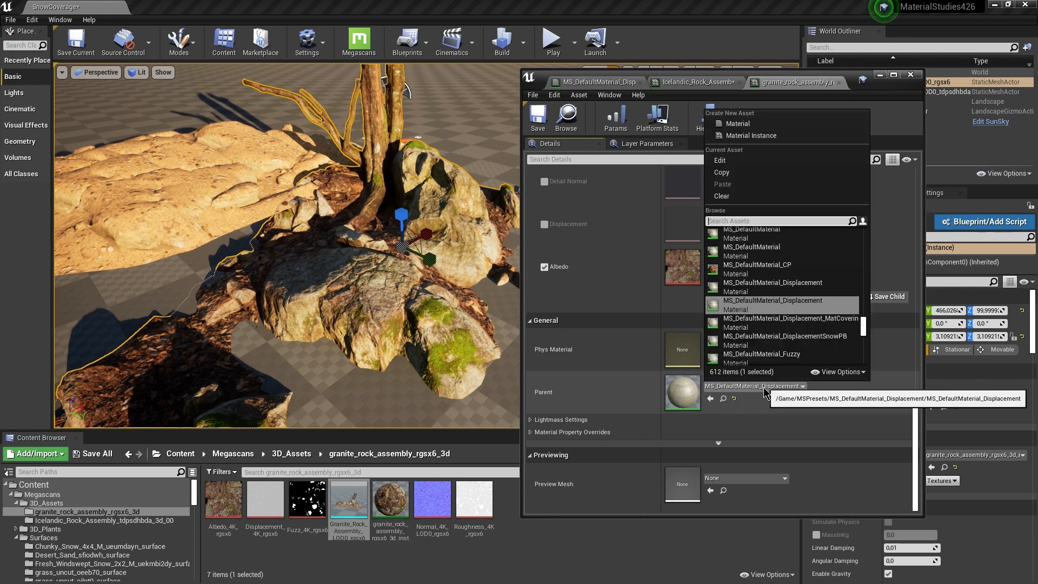
{"action": "left_click", "coordinate": [825, 327]}
- Enable the Blend Amount, Blend Sharpness, Cover Mat Size, Volume and NMP Intensity overrides, plus Cover Color, Disp, NMP and R, in the granite instance
{"action": "scroll", "coordinate": [613, 386], "scroll_direction": "down", "scroll_amount": 4}
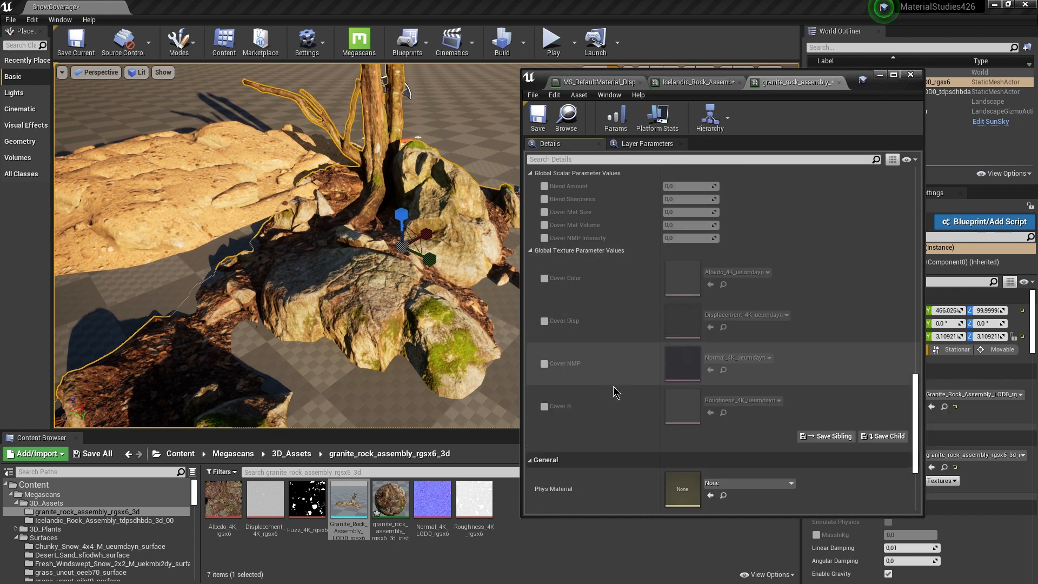
{"action": "scroll", "coordinate": [614, 387], "scroll_direction": "up", "scroll_amount": 2}
{"action": "left_click", "coordinate": [544, 238]}
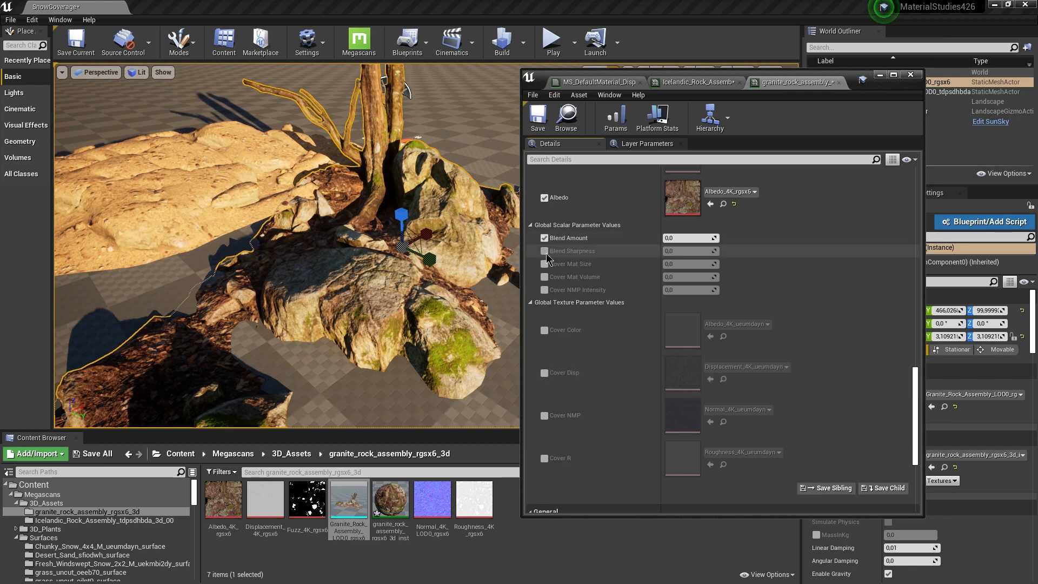
{"action": "left_click", "coordinate": [545, 251]}
{"action": "left_click", "coordinate": [544, 264]}
{"action": "left_click", "coordinate": [545, 277]}
{"action": "left_click", "coordinate": [545, 290]}
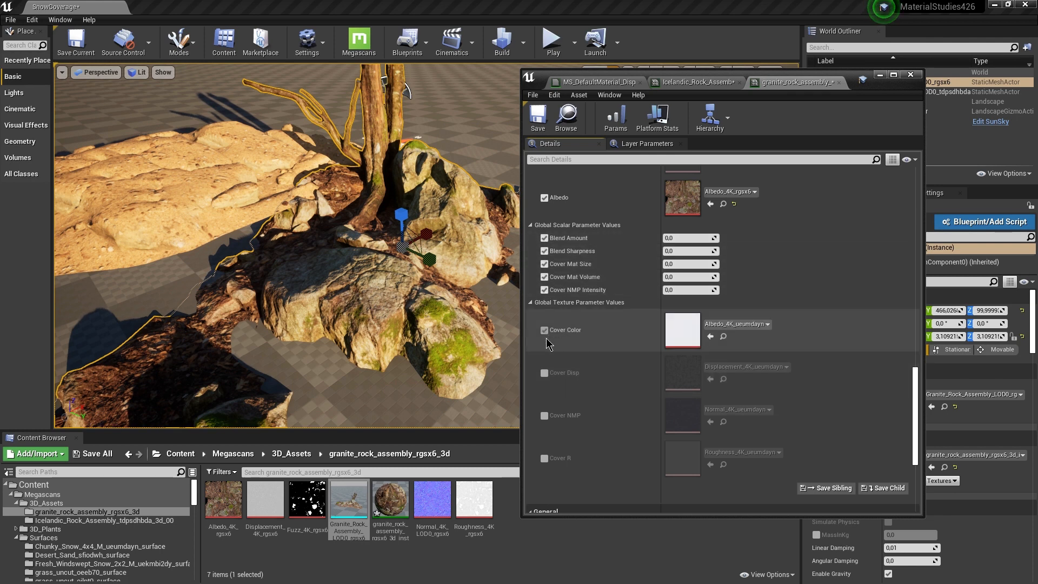
{"action": "left_click", "coordinate": [544, 373]}
{"action": "left_click", "coordinate": [545, 415]}
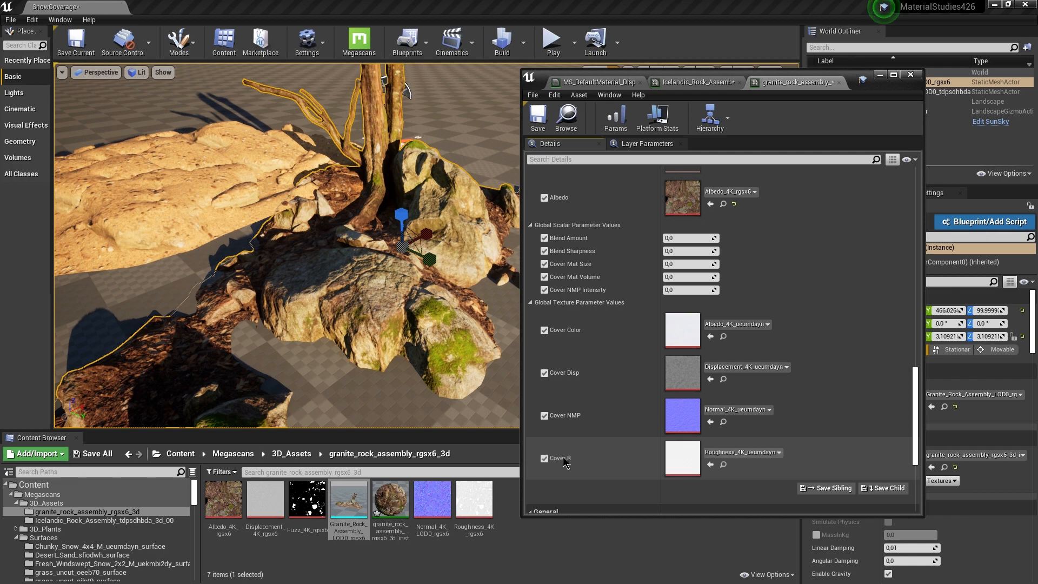
- Set Blend Amount to about 1.26, Blend Sharpness 1.92, Cover Mat Size 1.72, Cover Mat Volume 1 and Cover NMP Intensity 1.28
{"action": "left_click_drag", "start_coordinate": [694, 239], "coordinate": [699, 239]}
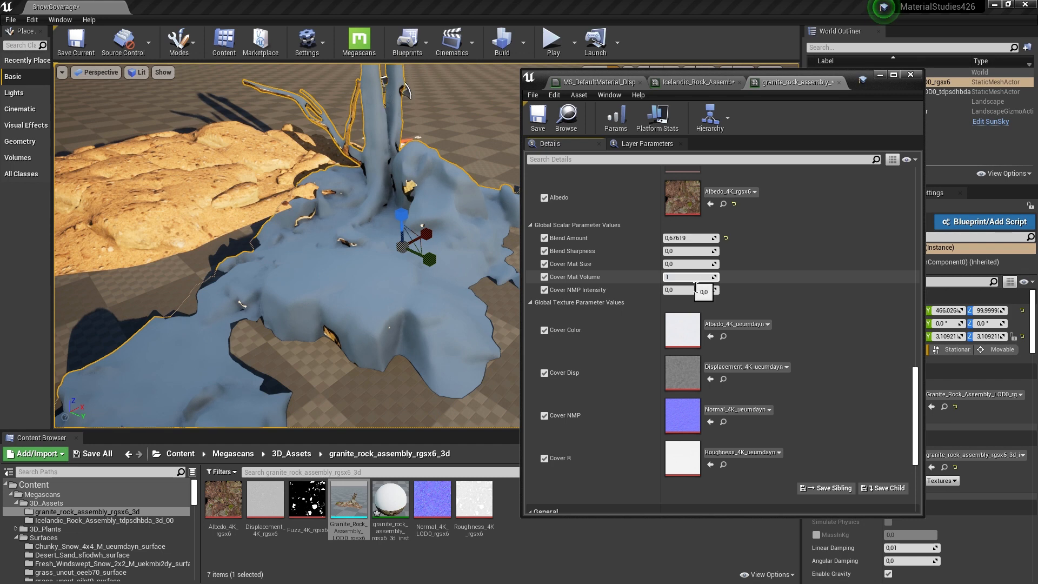
{"action": "type", "text": "1"}
{"action": "key", "text": "Return"}
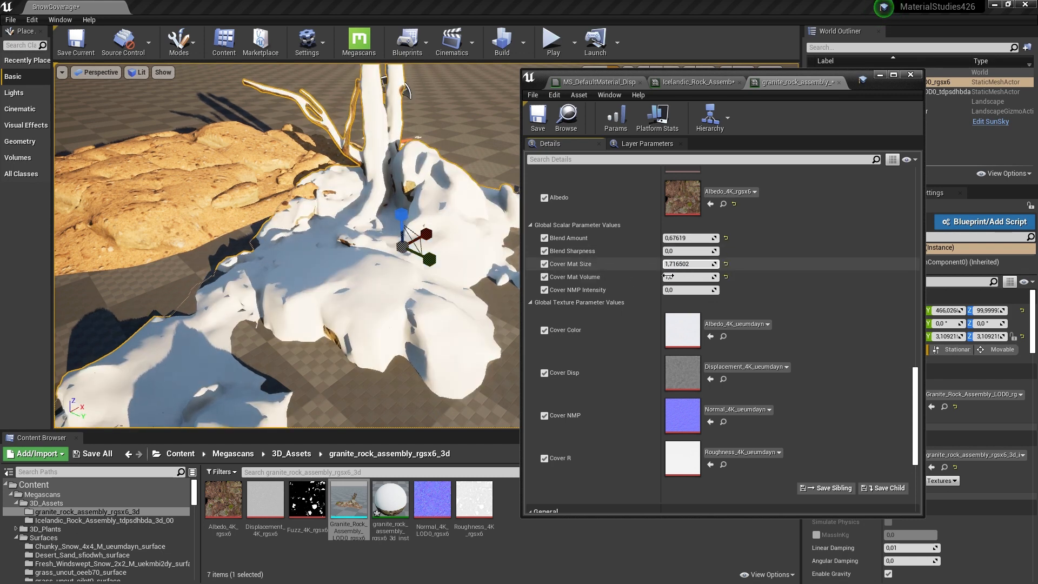
{"action": "left_click_drag", "start_coordinate": [669, 251], "coordinate": [703, 251]}
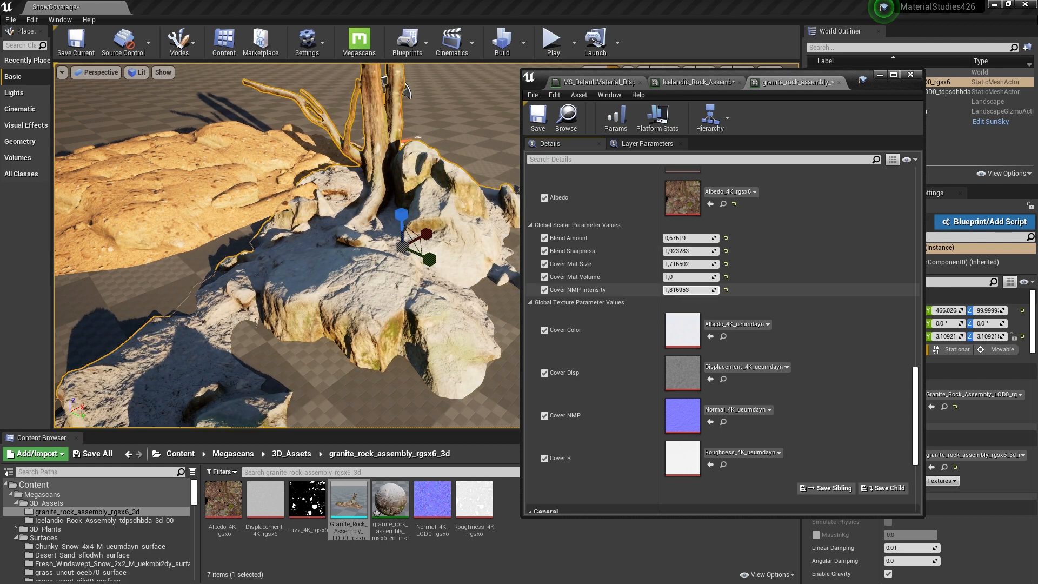
{"action": "mouse_move", "coordinate": [683, 238]}
{"action": "left_mouse_down"}
{"action": "mouse_move", "coordinate": [709, 238]}
{"action": "mouse_move", "coordinate": [685, 238]}
{"action": "left_mouse_up"}
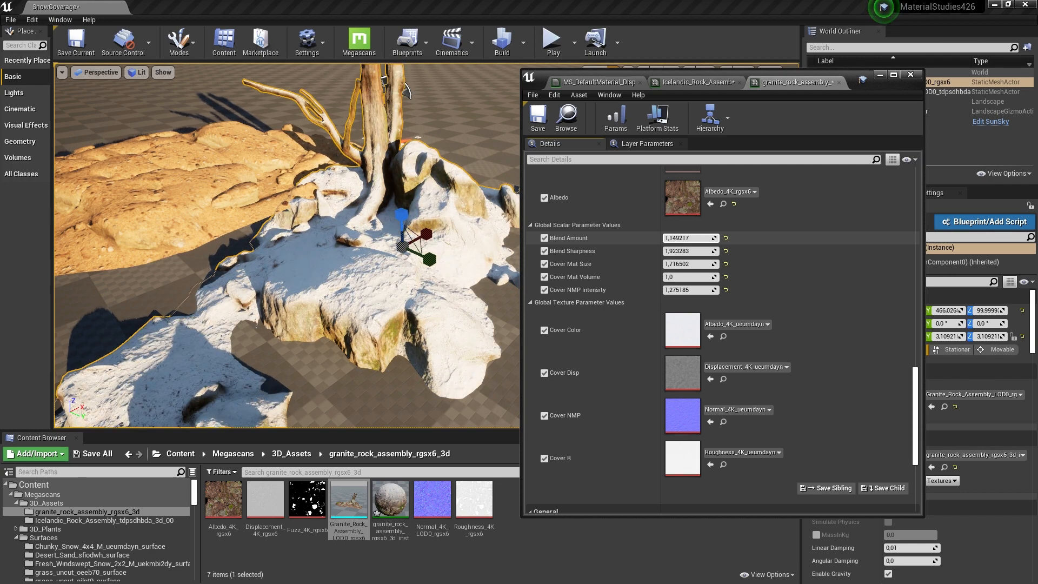
{"action": "right_click_drag", "start_coordinate": [407, 307], "coordinate": [309, 266]}
{"action": "scroll", "coordinate": [64, 575], "scroll_direction": "down", "scroll_amount": 3}
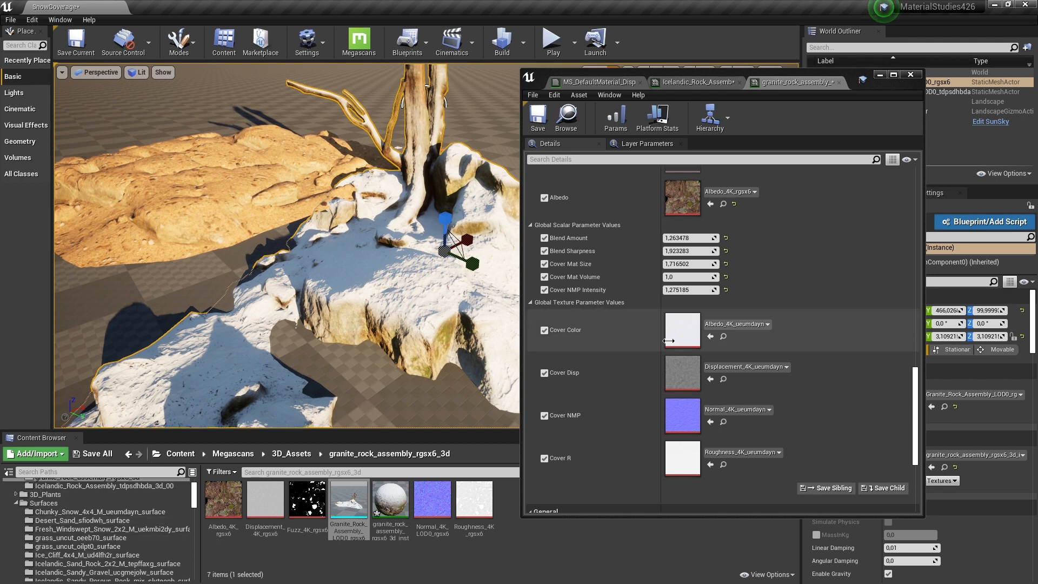
- Inspect the Cover Color texture parameter in the parent material's graph and compare it with the snow-covered granite rock
{"action": "left_click", "coordinate": [595, 82]}
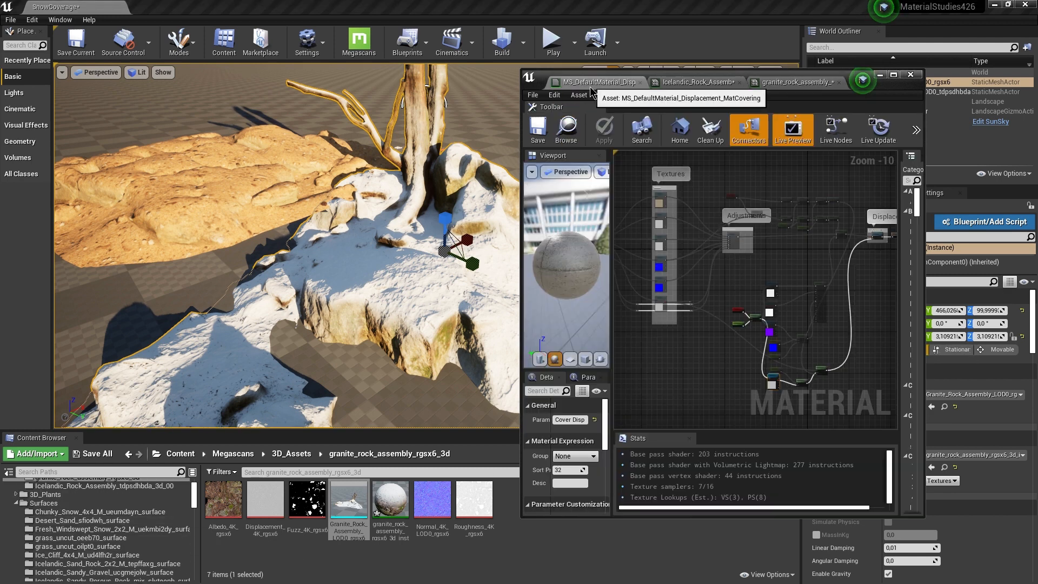
{"action": "scroll", "coordinate": [764, 285], "scroll_direction": "up", "scroll_amount": 8}
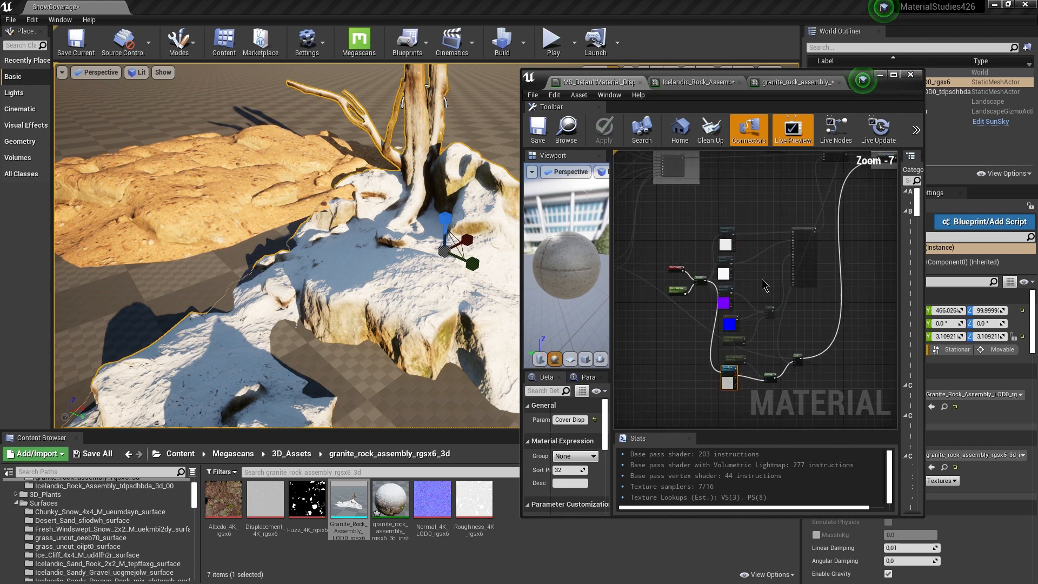
{"action": "left_click", "coordinate": [700, 214]}
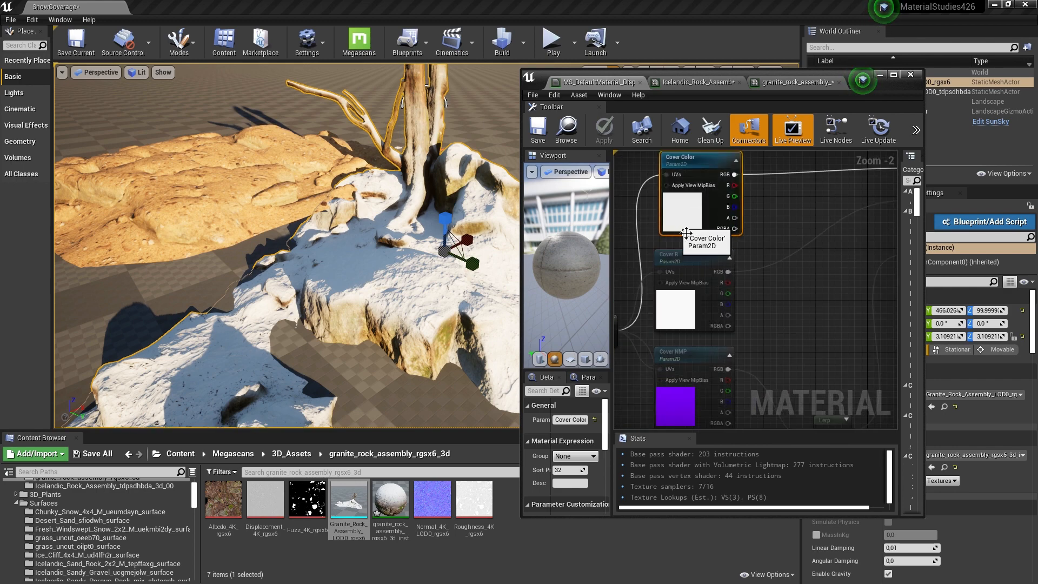
{"action": "right_click_drag", "start_coordinate": [363, 259], "coordinate": [386, 262]}
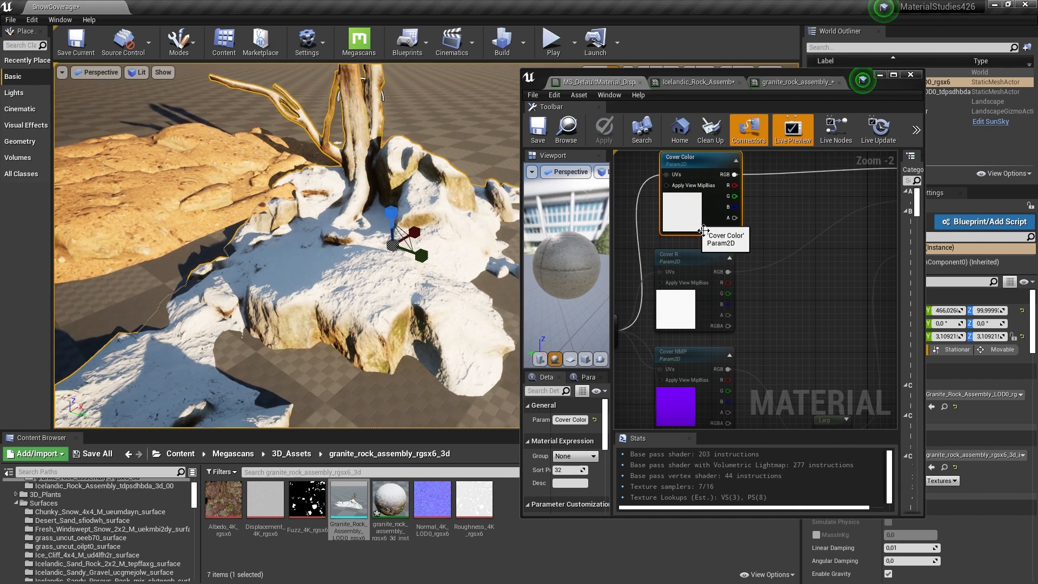
- Assign the grass_uncut_oeeb70_surface albedo, normal, displacement and roughness textures to the matching cover parameters of the granite instance
{"action": "left_click", "coordinate": [780, 87]}
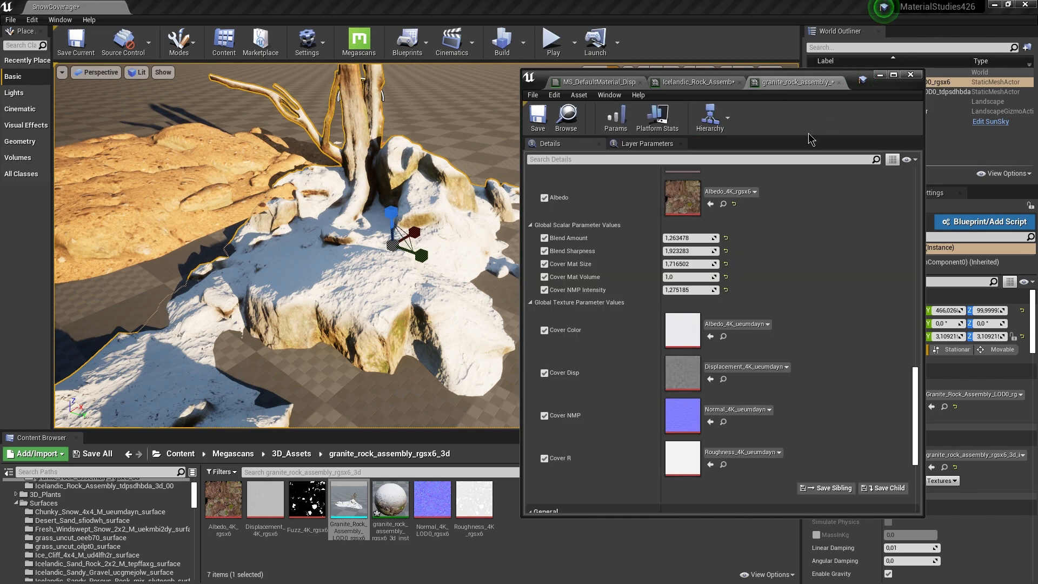
{"action": "left_click", "coordinate": [76, 539]}
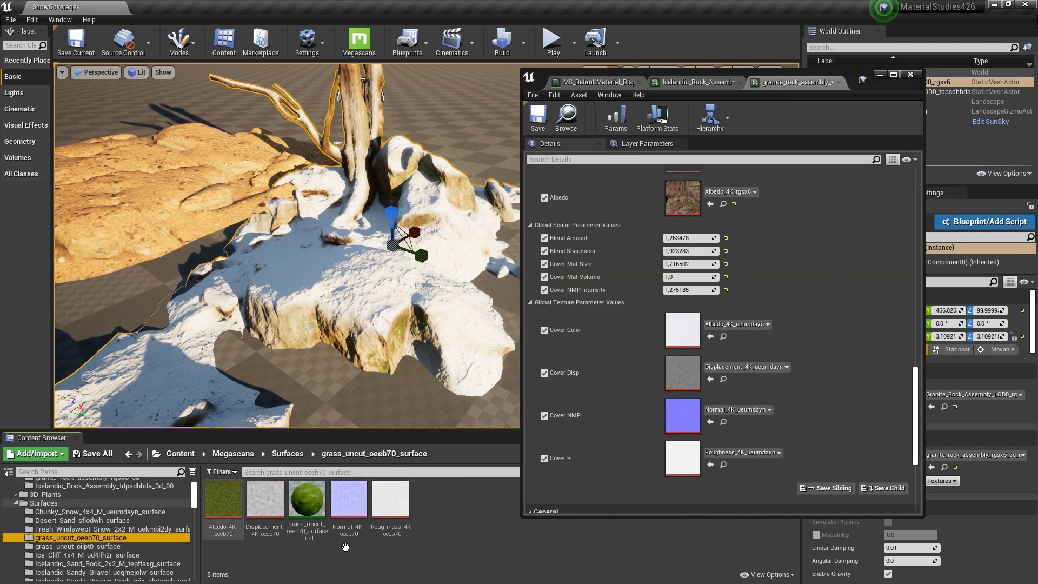
{"action": "left_click_drag", "start_coordinate": [240, 525], "coordinate": [682, 330]}
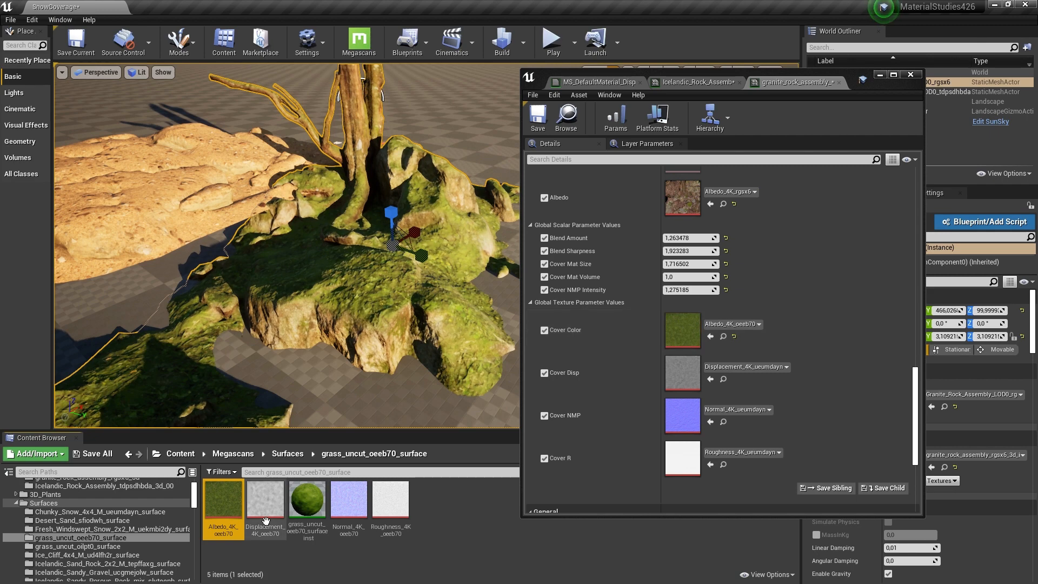
{"action": "left_click_drag", "start_coordinate": [352, 514], "coordinate": [682, 415]}
{"action": "left_click_drag", "start_coordinate": [265, 500], "coordinate": [683, 373]}
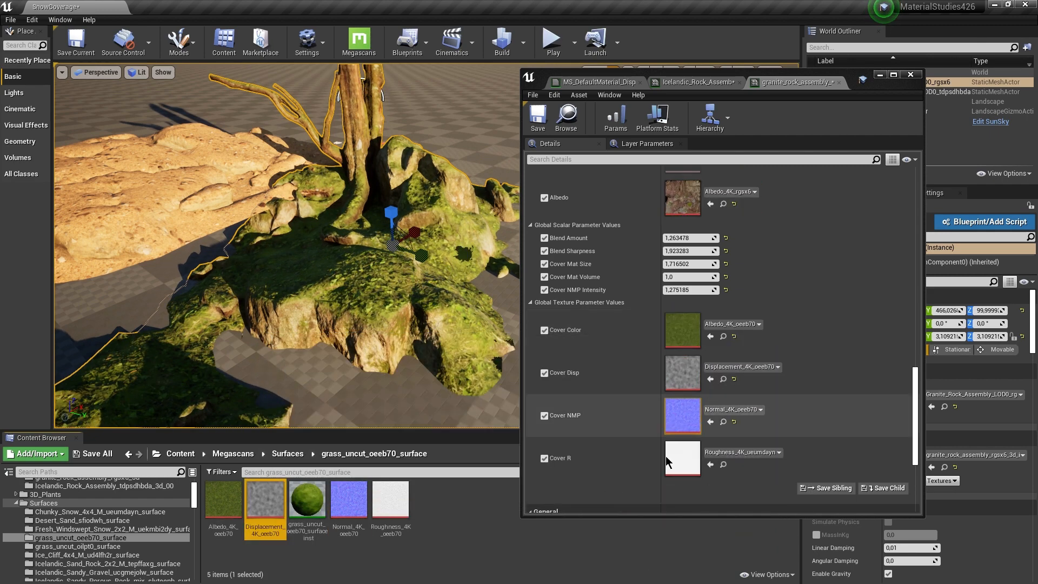
{"action": "left_click_drag", "start_coordinate": [401, 518], "coordinate": [683, 458]}
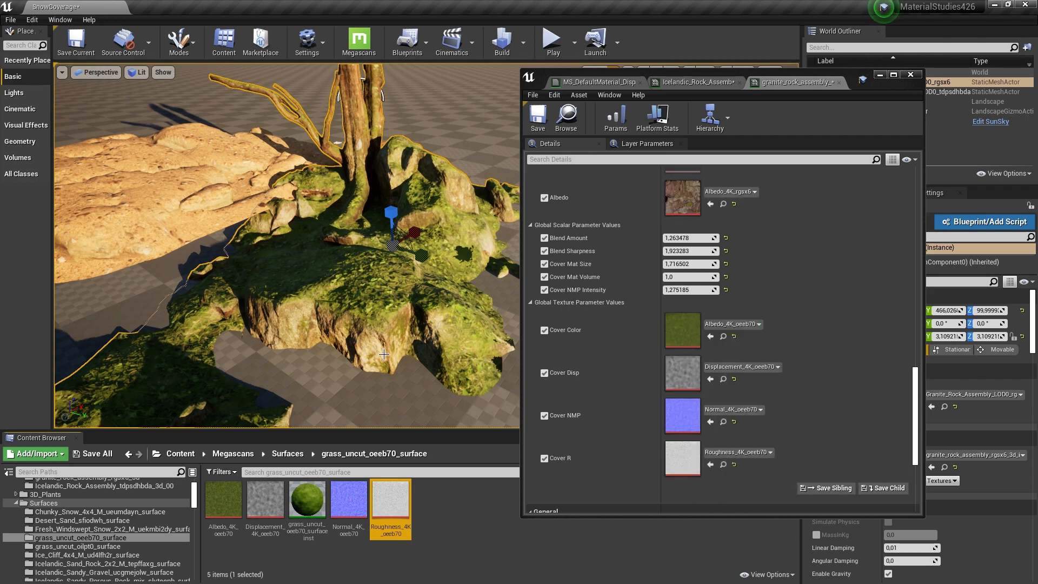
- Set the grass cover's Blend Amount to about 1.48, Blend Sharpness to about 6.09 and Cover Mat Size to about 2.38
{"action": "mouse_move", "coordinate": [303, 244]}
{"action": "right_mouse_down"}
{"action": "mouse_move", "coordinate": [298, 213]}
{"action": "mouse_move", "coordinate": [292, 229]}
{"action": "mouse_move", "coordinate": [303, 232]}
{"action": "right_mouse_up"}
{"action": "scroll", "coordinate": [609, 355], "scroll_direction": "up", "scroll_amount": 2}
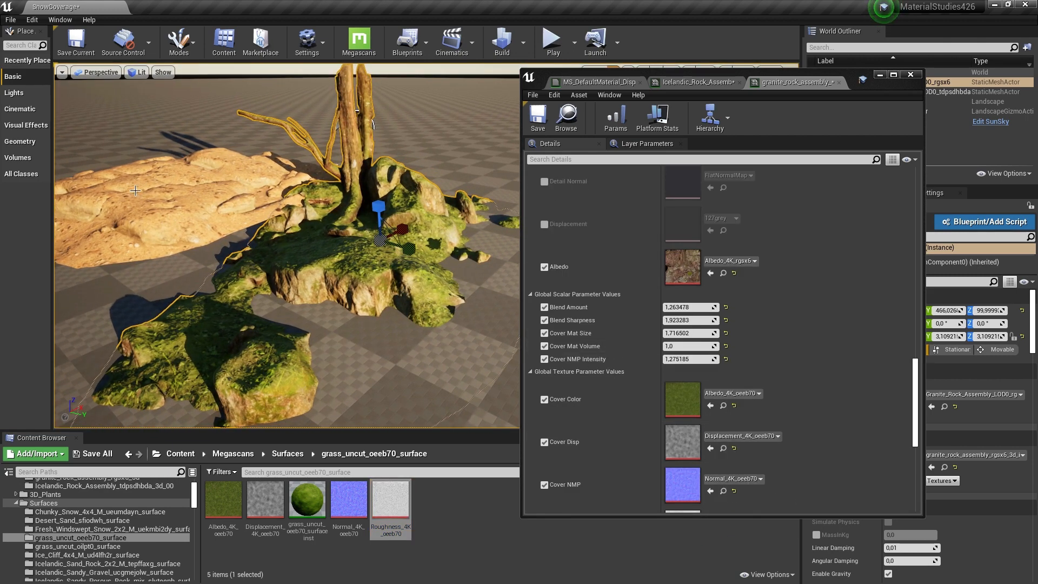
{"action": "left_click_drag", "start_coordinate": [687, 307], "coordinate": [719, 307]}
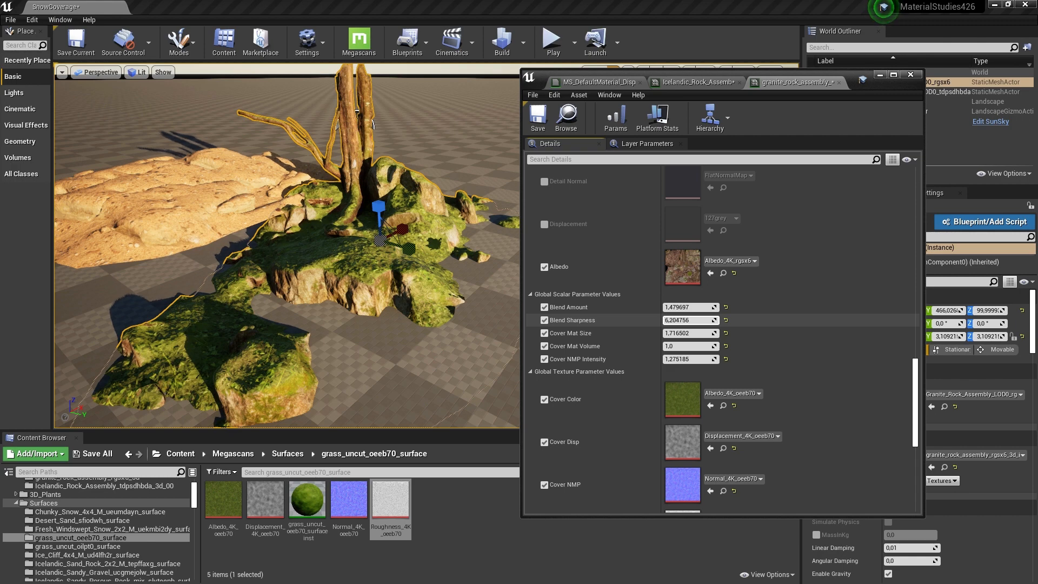
{"action": "left_click_drag", "start_coordinate": [690, 320], "coordinate": [683, 320]}
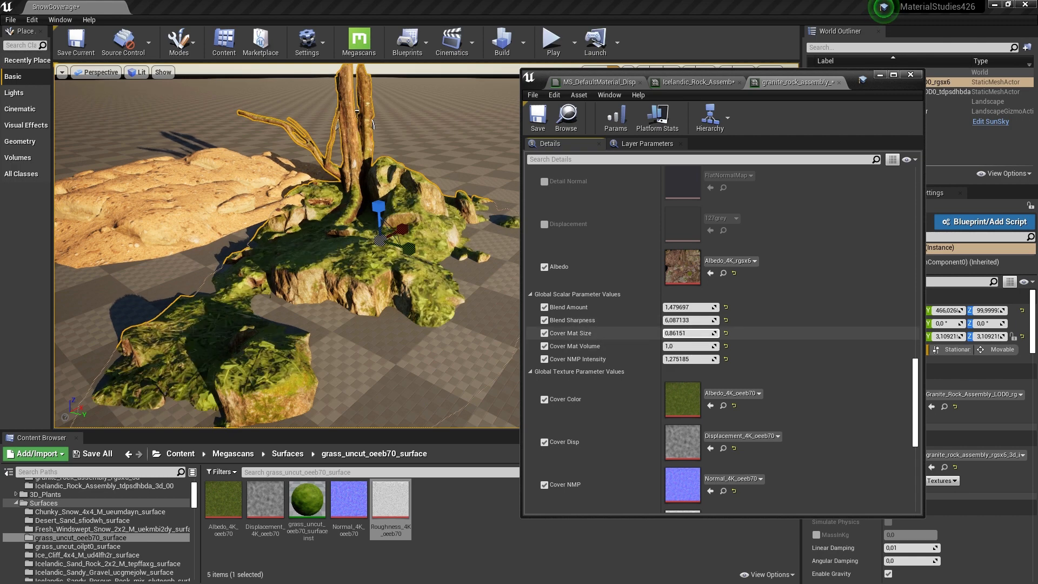
{"action": "right_click_drag", "start_coordinate": [368, 325], "coordinate": [356, 254]}
- Rotate the granite rock assembly slightly to test how the grass cover follows its upward-facing surfaces
{"action": "key", "text": "e"}
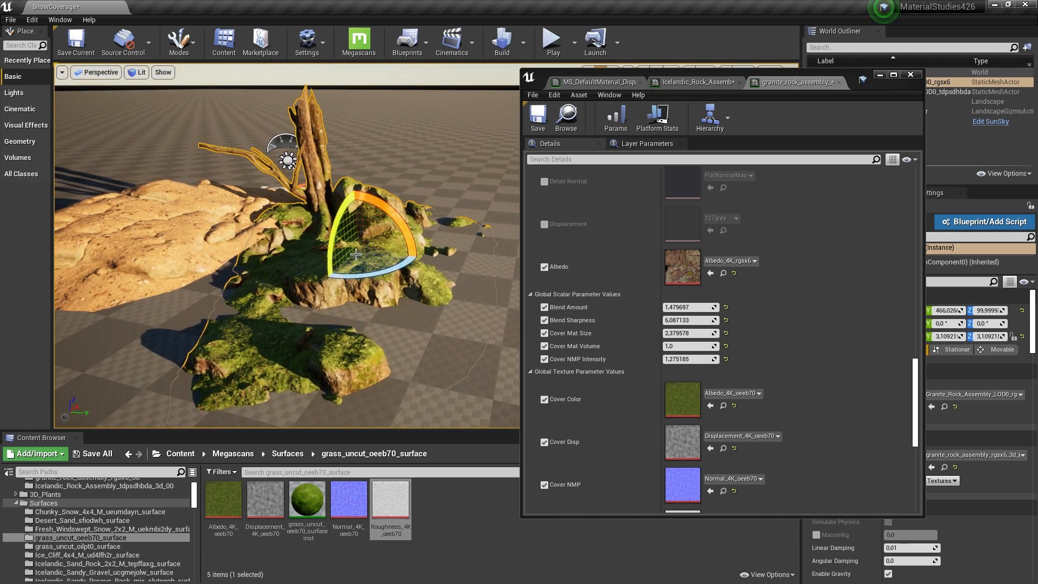
{"action": "mouse_move", "coordinate": [388, 214]}
{"action": "left_mouse_down"}
{"action": "mouse_move", "coordinate": [421, 262]}
{"action": "mouse_move", "coordinate": [401, 207]}
{"action": "mouse_move", "coordinate": [386, 197]}
{"action": "mouse_move", "coordinate": [319, 196]}
{"action": "mouse_move", "coordinate": [392, 216]}
{"action": "left_mouse_up"}
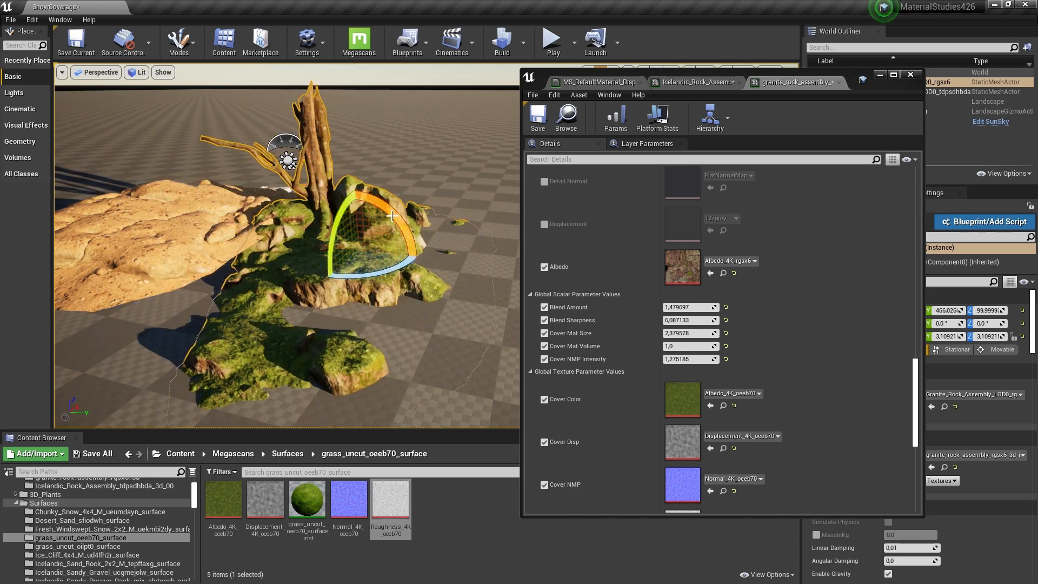
{"action": "right_click_drag", "start_coordinate": [295, 275], "coordinate": [266, 287]}
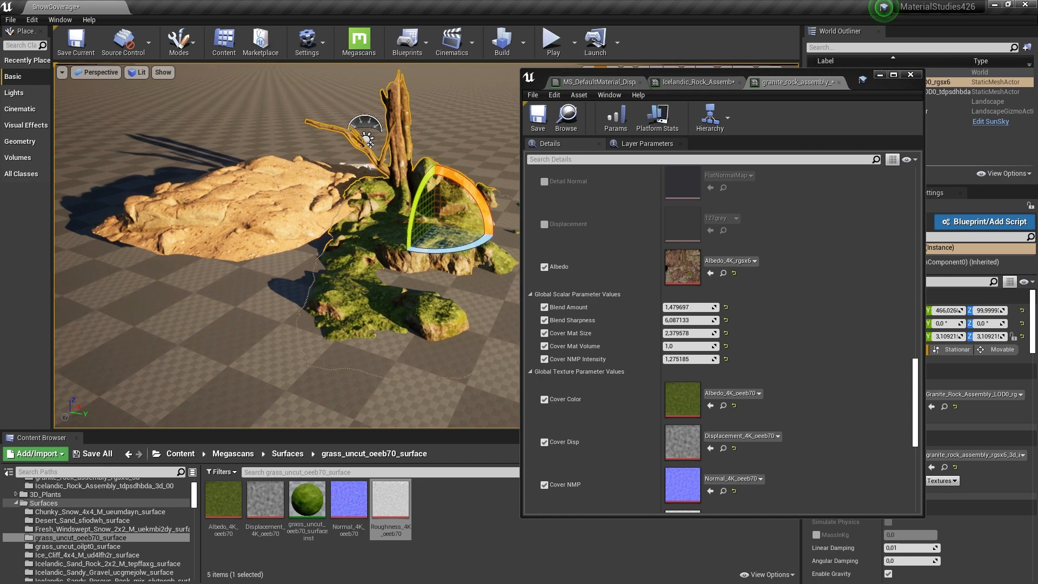
- Bring up the parent material's graph maximized and align the VertexNormalWS node with the upper Mask (B) row
{"action": "left_click", "coordinate": [589, 84]}
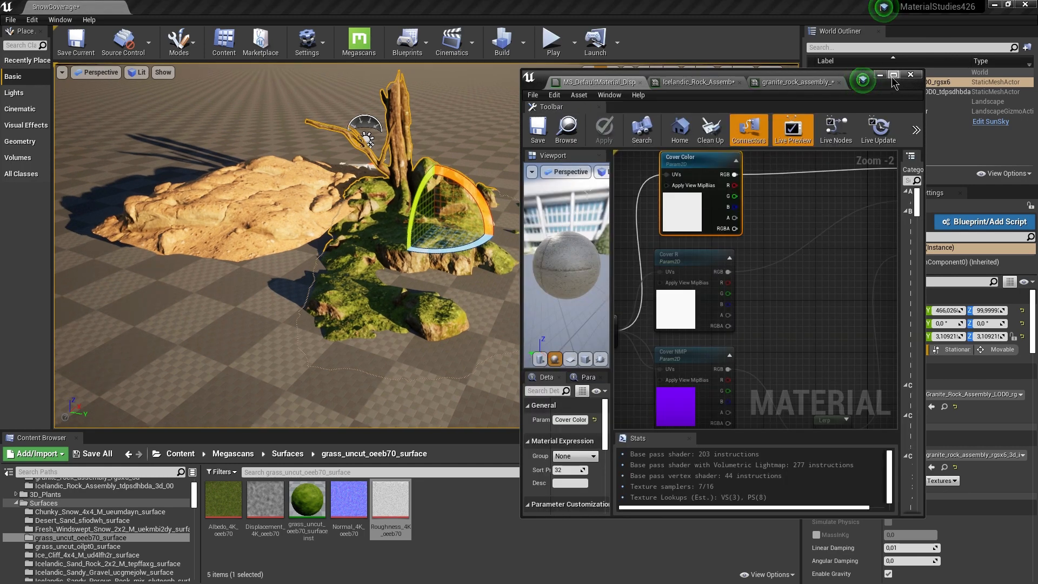
{"action": "left_click", "coordinate": [893, 76]}
{"action": "left_click", "coordinate": [453, 214]}
{"action": "right_click_drag", "start_coordinate": [433, 139], "coordinate": [650, 463]}
{"action": "scroll", "coordinate": [599, 287], "scroll_direction": "down", "scroll_amount": 2}
{"action": "right_click_drag", "start_coordinate": [519, 219], "coordinate": [525, 331]}
{"action": "scroll", "coordinate": [413, 265], "scroll_direction": "up", "scroll_amount": 4}
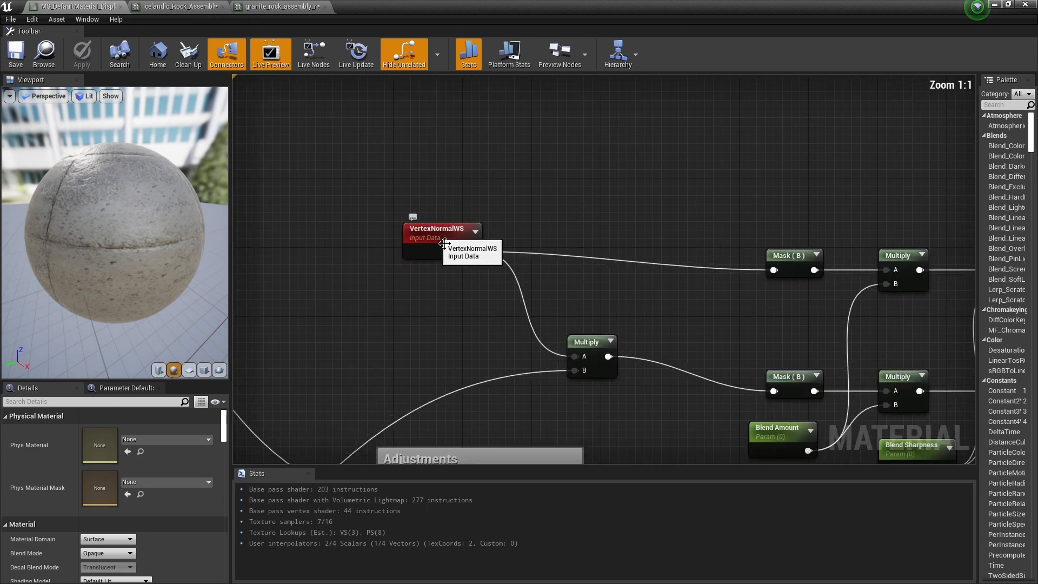
{"action": "left_click", "coordinate": [433, 230]}
{"action": "right_click_drag", "start_coordinate": [458, 326], "coordinate": [347, 231]}
{"action": "left_click_drag", "start_coordinate": [330, 157], "coordinate": [320, 171]}
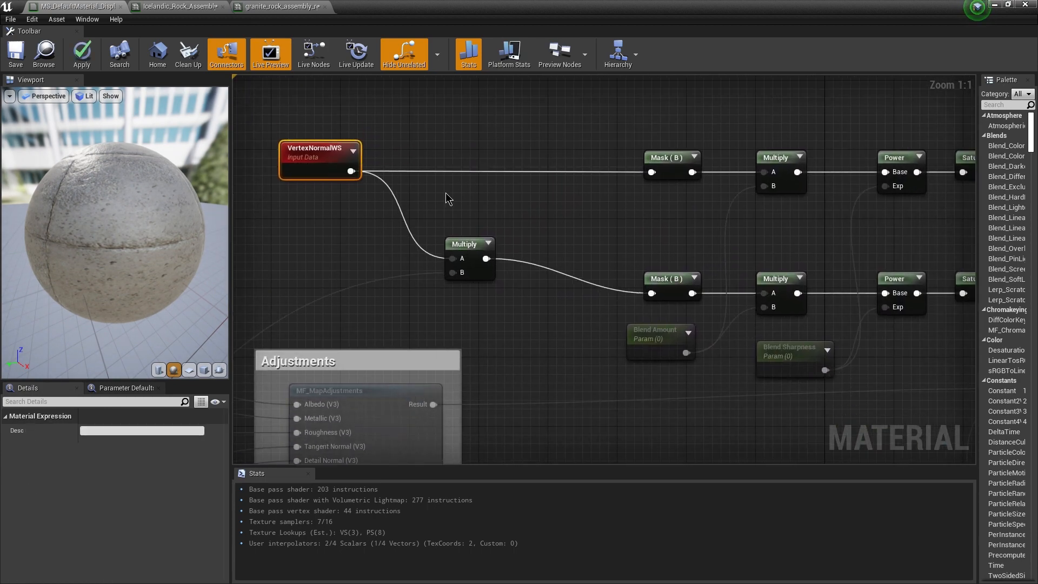
- Check the upper component mask's channel settings and move the BlendMaterialAttributes node closer to the Displacement group
{"action": "left_click_drag", "start_coordinate": [127, 258], "coordinate": [142, 249]}
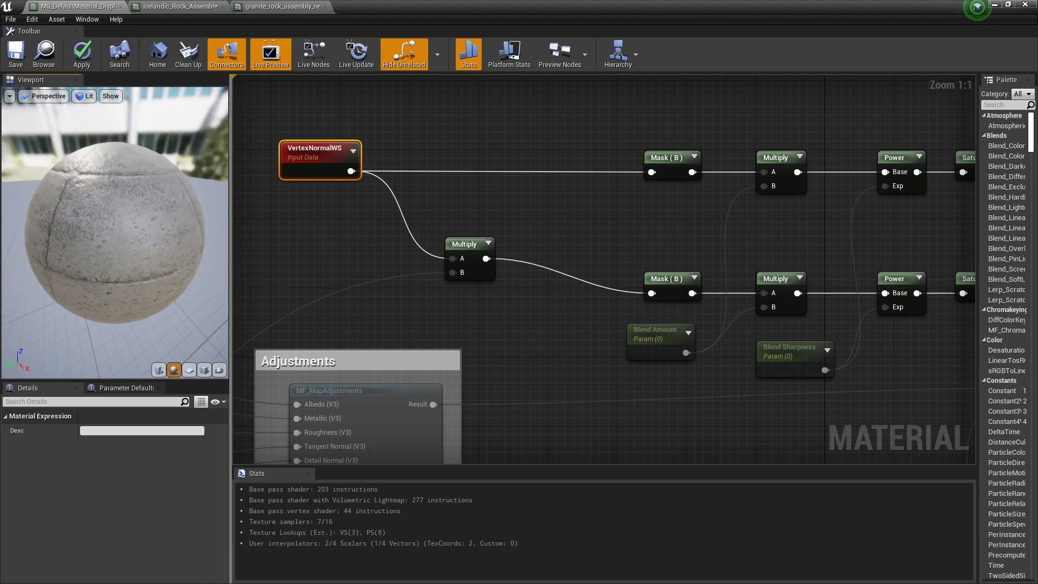
{"action": "right_click_drag", "start_coordinate": [612, 224], "coordinate": [479, 239]}
{"action": "left_click", "coordinate": [554, 186]}
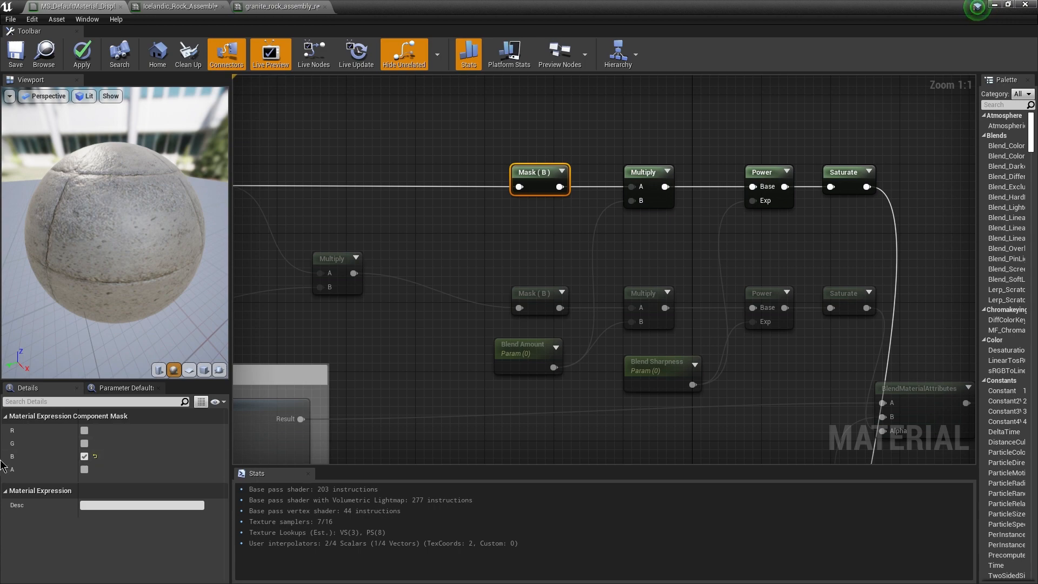
{"action": "left_click", "coordinate": [549, 263]}
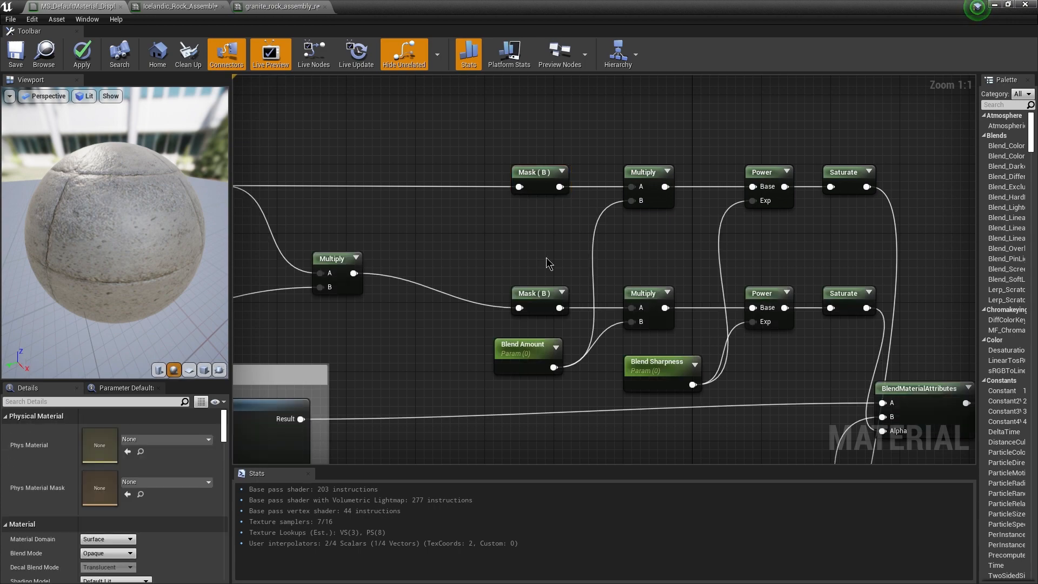
{"action": "right_click_drag", "start_coordinate": [694, 265], "coordinate": [445, 223]}
{"action": "scroll", "coordinate": [558, 252], "scroll_direction": "down", "scroll_amount": 2}
{"action": "right_click_drag", "start_coordinate": [631, 284], "coordinate": [523, 239]}
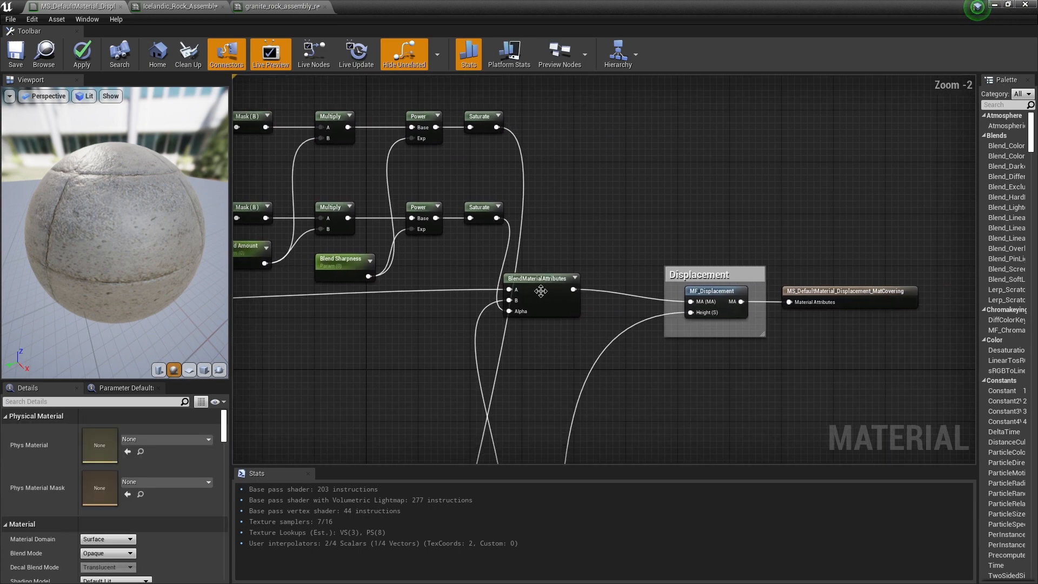
{"action": "left_click_drag", "start_coordinate": [538, 290], "coordinate": [595, 292]}
- Examine the cover's UV scaling nodes, its texture parameters and how they fit into the complete material graph
{"action": "right_click_drag", "start_coordinate": [556, 381], "coordinate": [672, 76]}
{"action": "scroll", "coordinate": [617, 274], "scroll_direction": "down", "scroll_amount": 3}
{"action": "left_click_drag", "start_coordinate": [415, 316], "coordinate": [415, 319]}
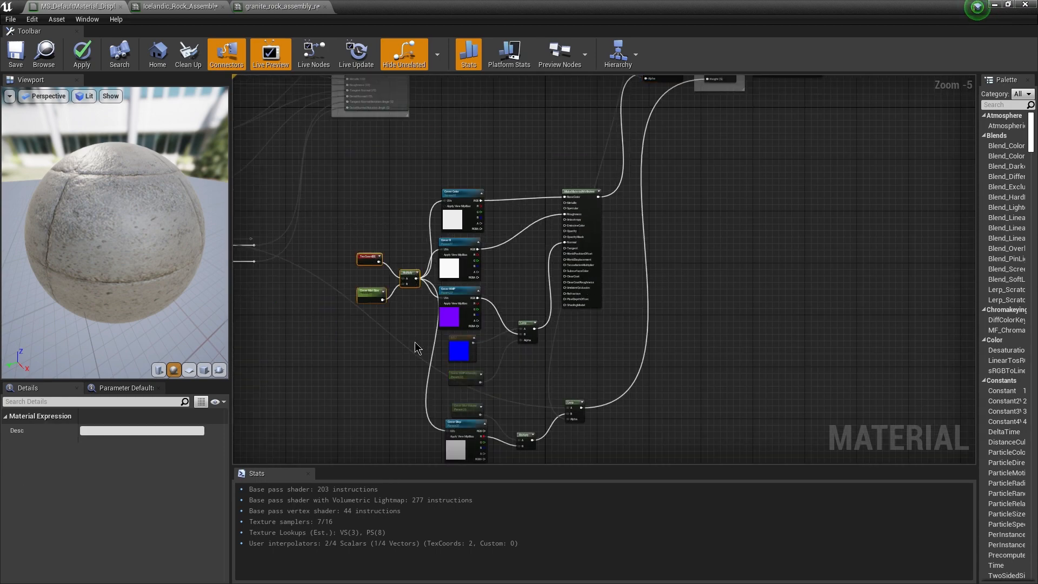
{"action": "right_click_drag", "start_coordinate": [414, 342], "coordinate": [363, 463]}
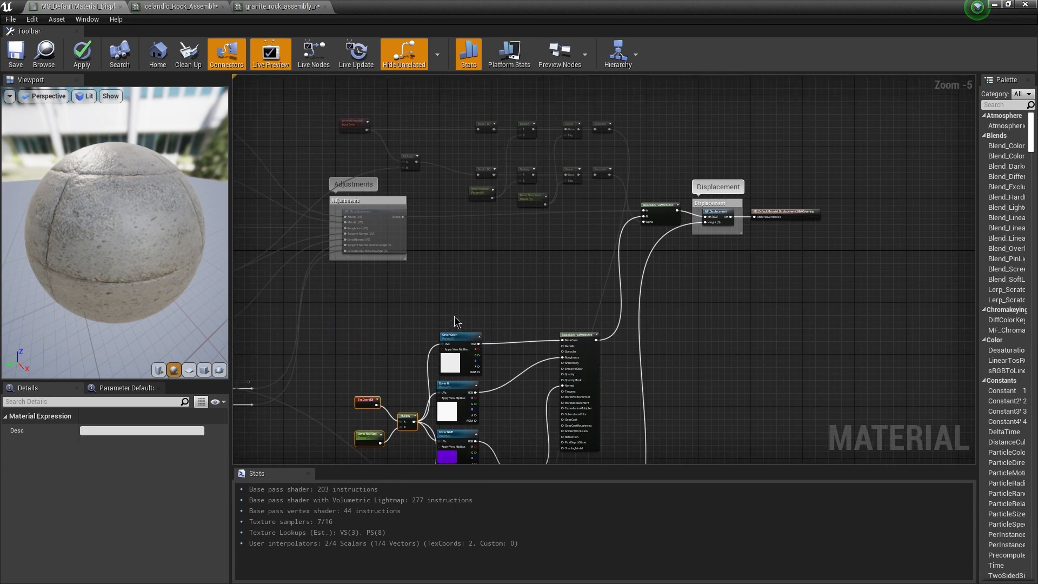
{"action": "scroll", "coordinate": [457, 311], "scroll_direction": "down", "scroll_amount": 2}
{"action": "right_click_drag", "start_coordinate": [468, 289], "coordinate": [596, 236]}
{"action": "left_click", "coordinate": [596, 236]}
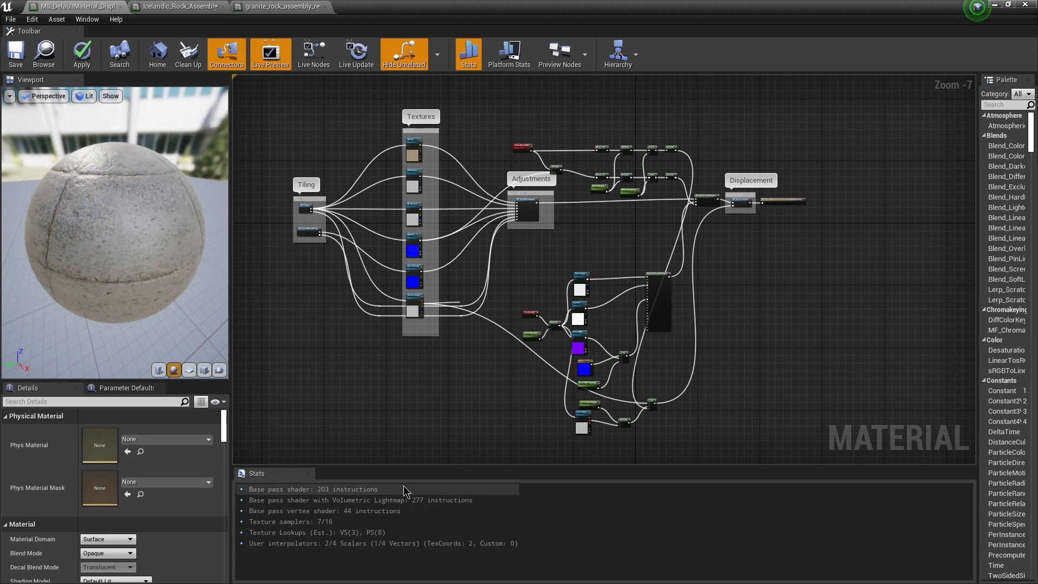
- Set the Cover Color texture parameter's Sampler Source to Shared: Wrap
{"action": "right_click_drag", "start_coordinate": [519, 398], "coordinate": [372, 357]}
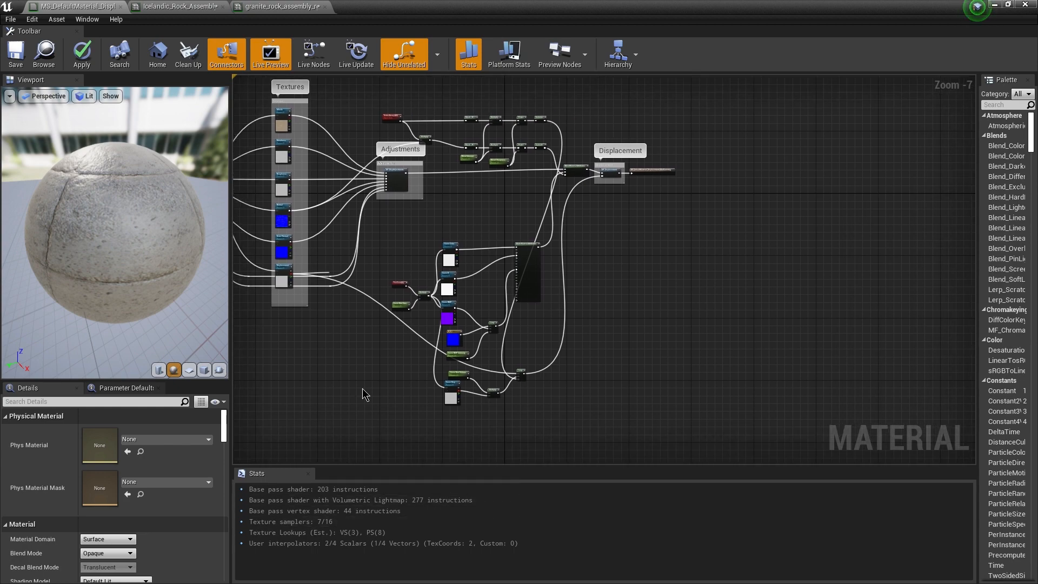
{"action": "scroll", "coordinate": [377, 390], "scroll_direction": "up", "scroll_amount": 3}
{"action": "right_click_drag", "start_coordinate": [380, 390], "coordinate": [296, 444]}
{"action": "left_click", "coordinate": [491, 138]}
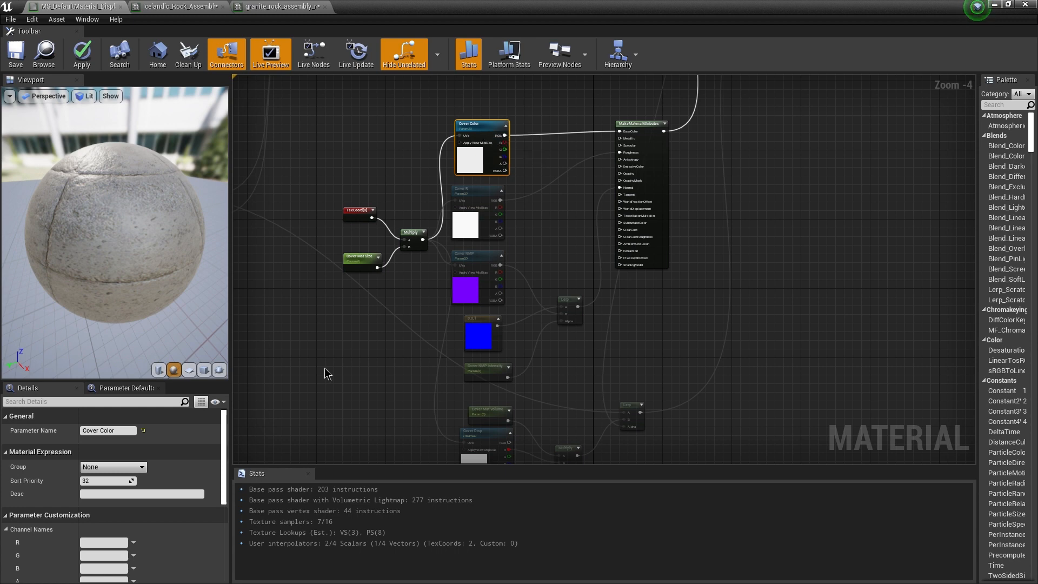
{"action": "left_click_drag", "start_coordinate": [226, 439], "coordinate": [224, 507]}
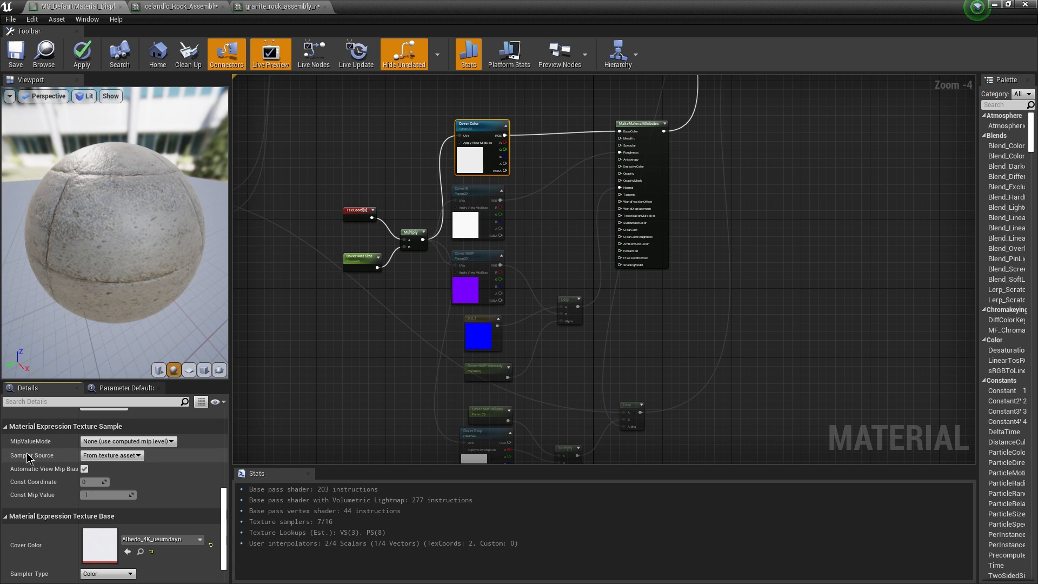
{"action": "left_click", "coordinate": [122, 457]}
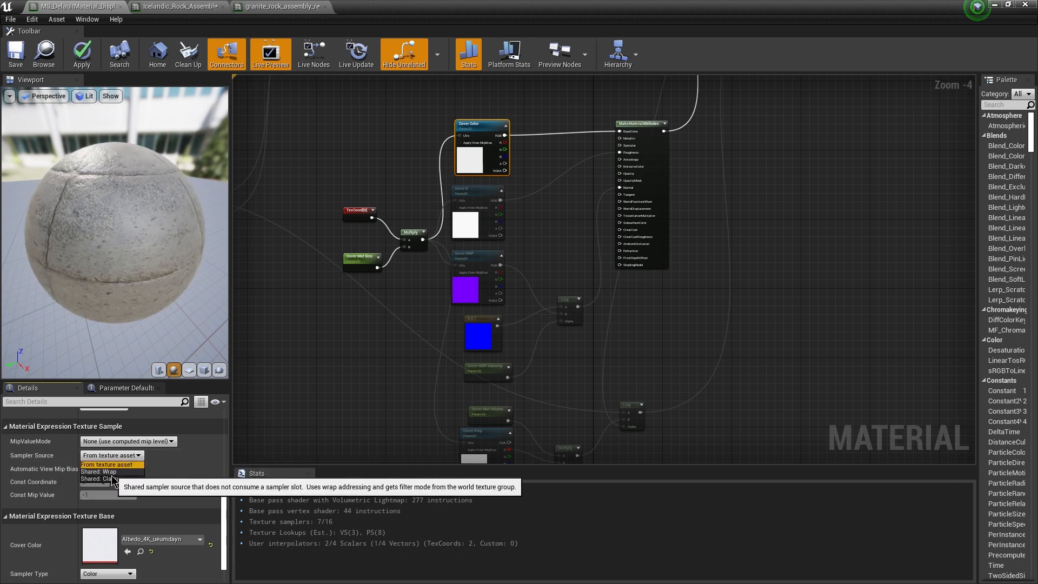
{"action": "left_click", "coordinate": [103, 472]}
- Set the Sampler Source of the Cover R and Cover NMP texture parameters to Shared: Wrap
{"action": "left_click", "coordinate": [468, 222]}
{"action": "left_click", "coordinate": [112, 455]}
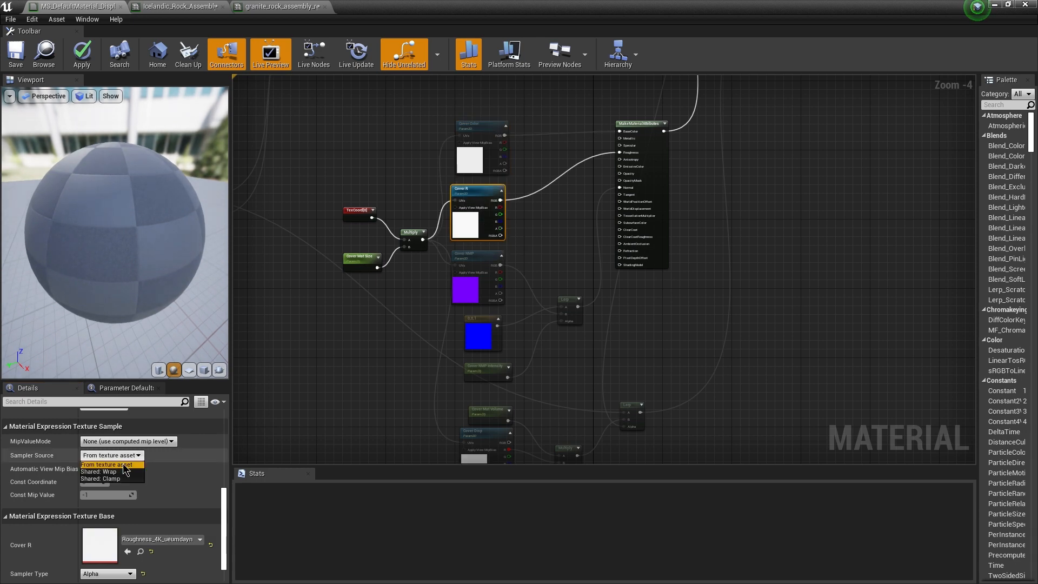
{"action": "left_click", "coordinate": [115, 474]}
{"action": "left_click", "coordinate": [474, 282]}
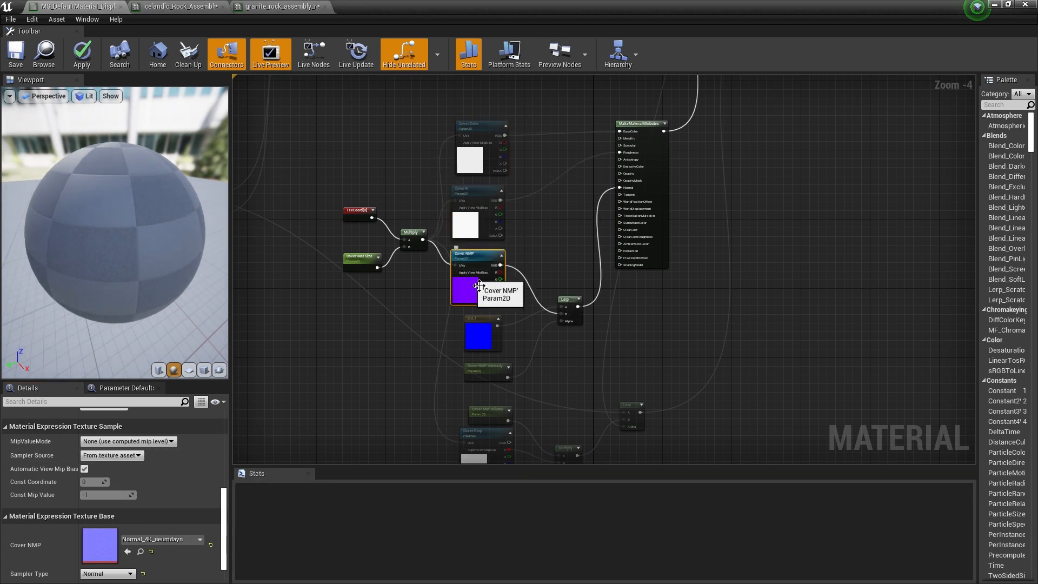
{"action": "left_click", "coordinate": [112, 455]}
{"action": "left_click", "coordinate": [114, 474]}
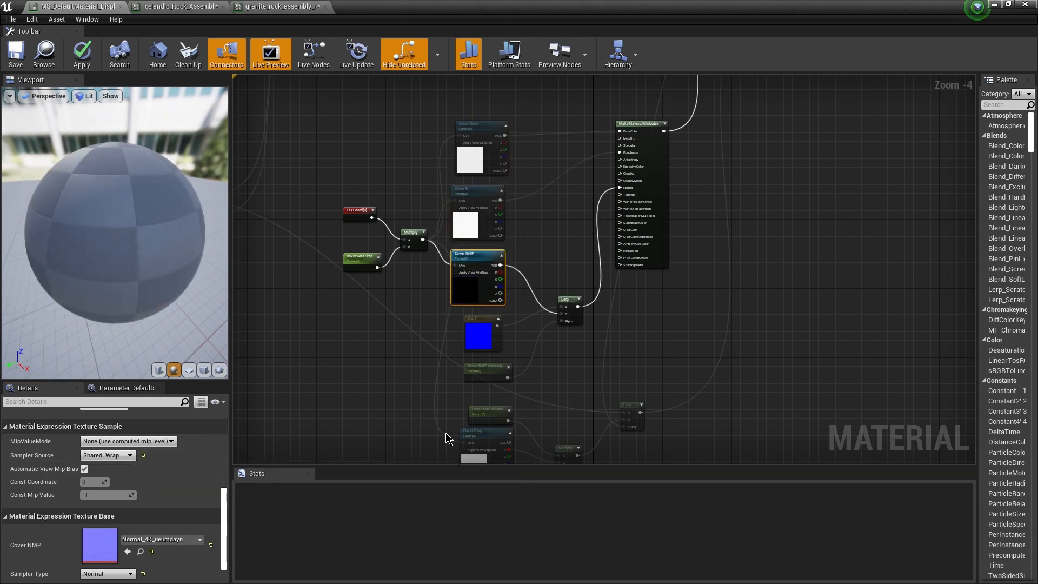
- Set the Cover Disp texture parameter's Sampler Source to Shared: Wrap
{"action": "right_click_drag", "start_coordinate": [502, 393], "coordinate": [463, 317]}
{"action": "left_click", "coordinate": [452, 359]}
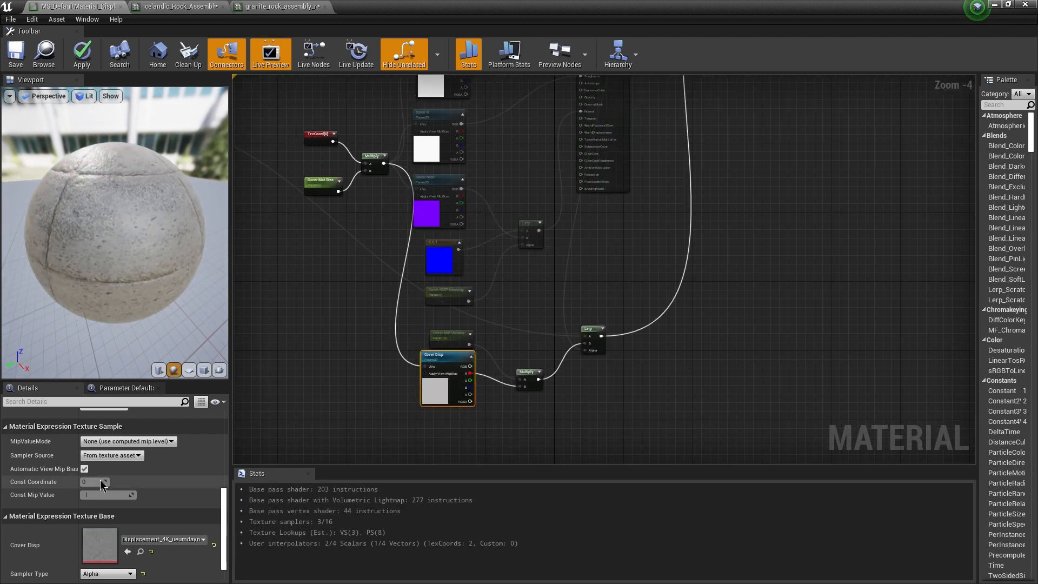
{"action": "left_click", "coordinate": [112, 455]}
{"action": "left_click", "coordinate": [113, 473]}
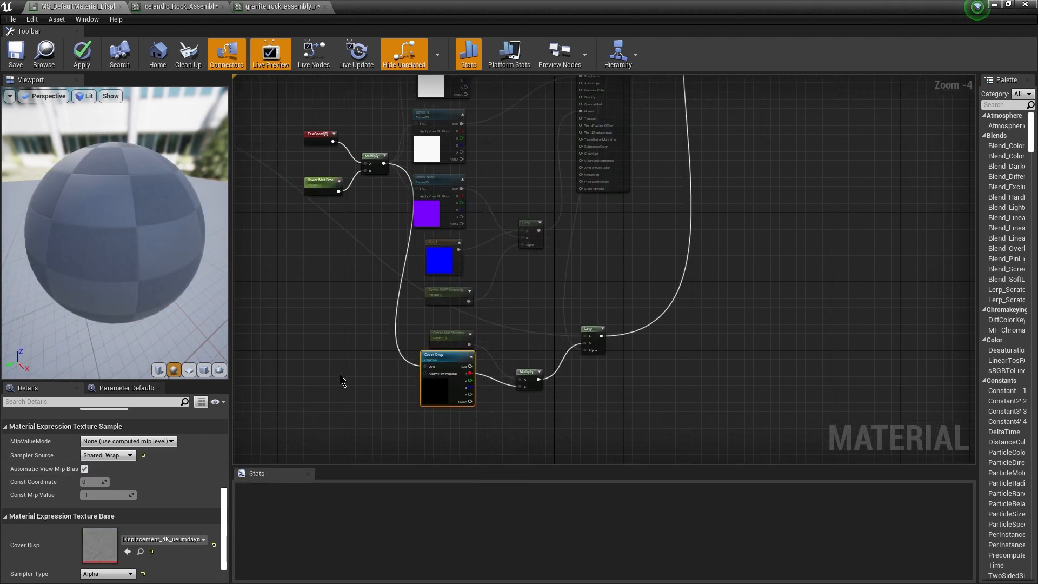
{"action": "right_click_drag", "start_coordinate": [340, 375], "coordinate": [375, 383]}
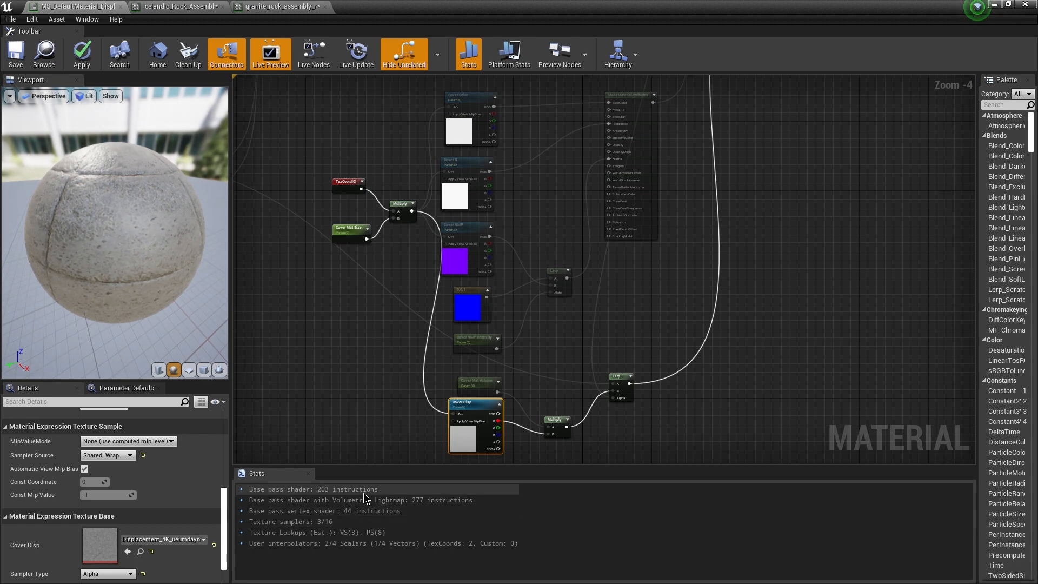
{"action": "right_click_drag", "start_coordinate": [324, 327], "coordinate": [330, 470]}
{"action": "scroll", "coordinate": [479, 244], "scroll_direction": "down", "scroll_amount": 3}
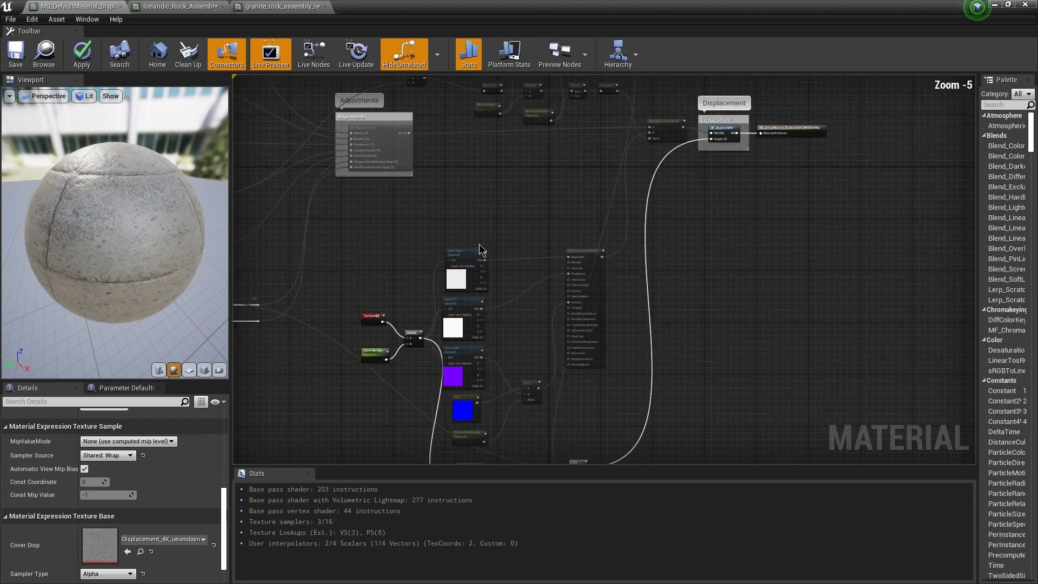
{"action": "right_click_drag", "start_coordinate": [524, 215], "coordinate": [625, 236]}
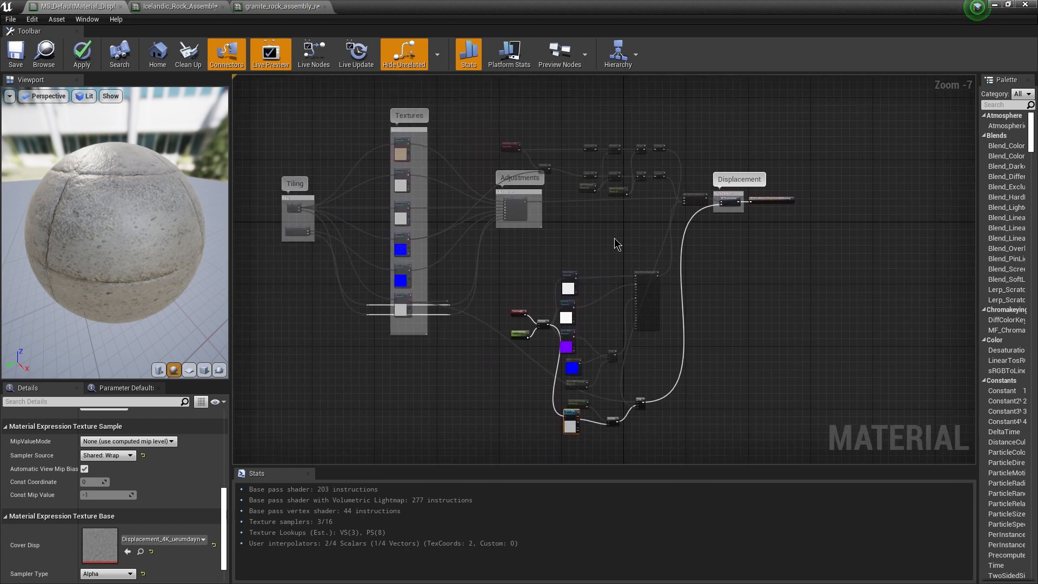